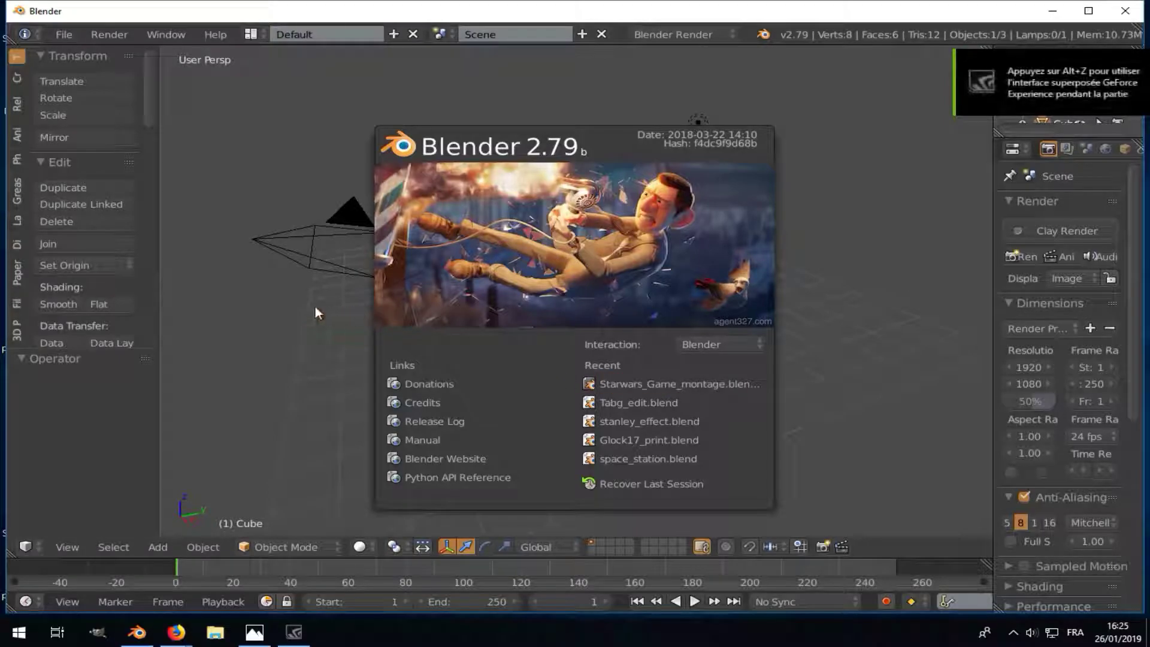
- Switch the render engine to Blender Game with GLSL shading
left_click(315, 307)
left_click(645, 35)
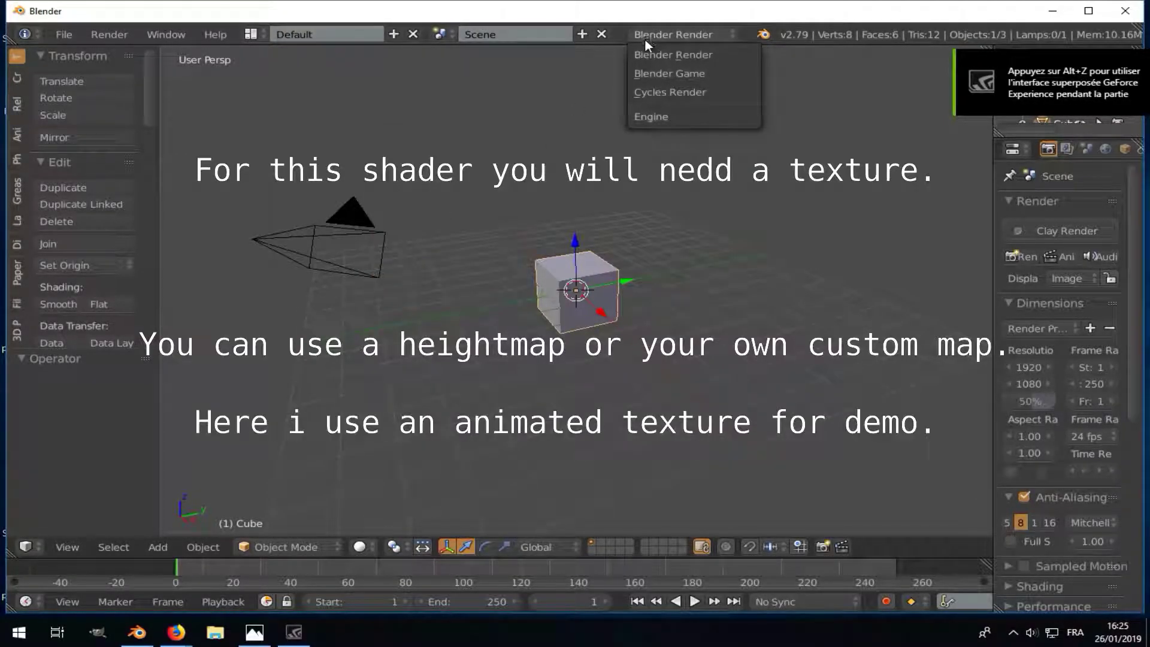
left_click(648, 69)
middle_click_drag(563, 301, 543, 304)
left_click(1090, 564)
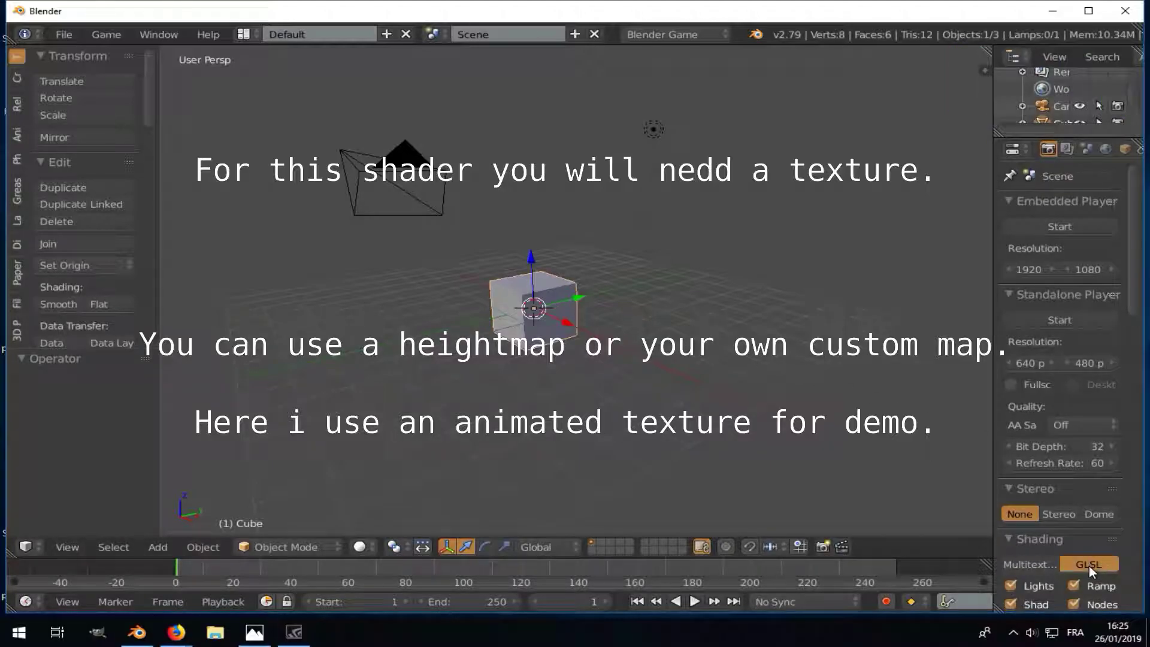
- Enable World environment lighting at 0.1 energy, then select the lamp
left_click(1105, 148)
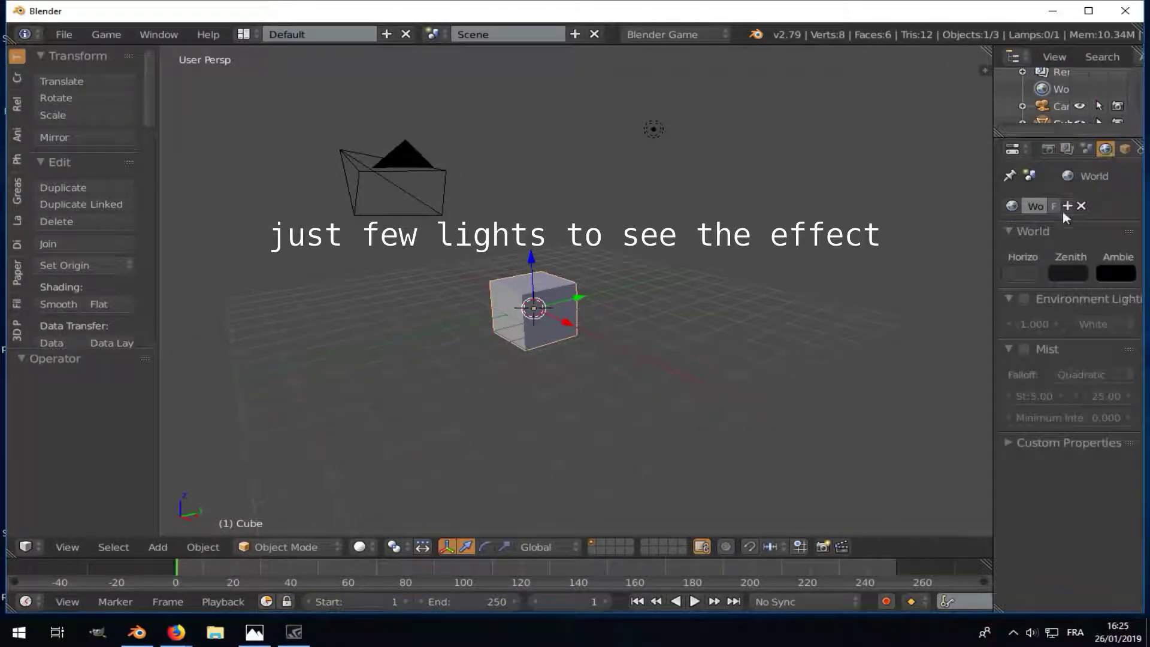
left_click(1023, 299)
left_click(1031, 324)
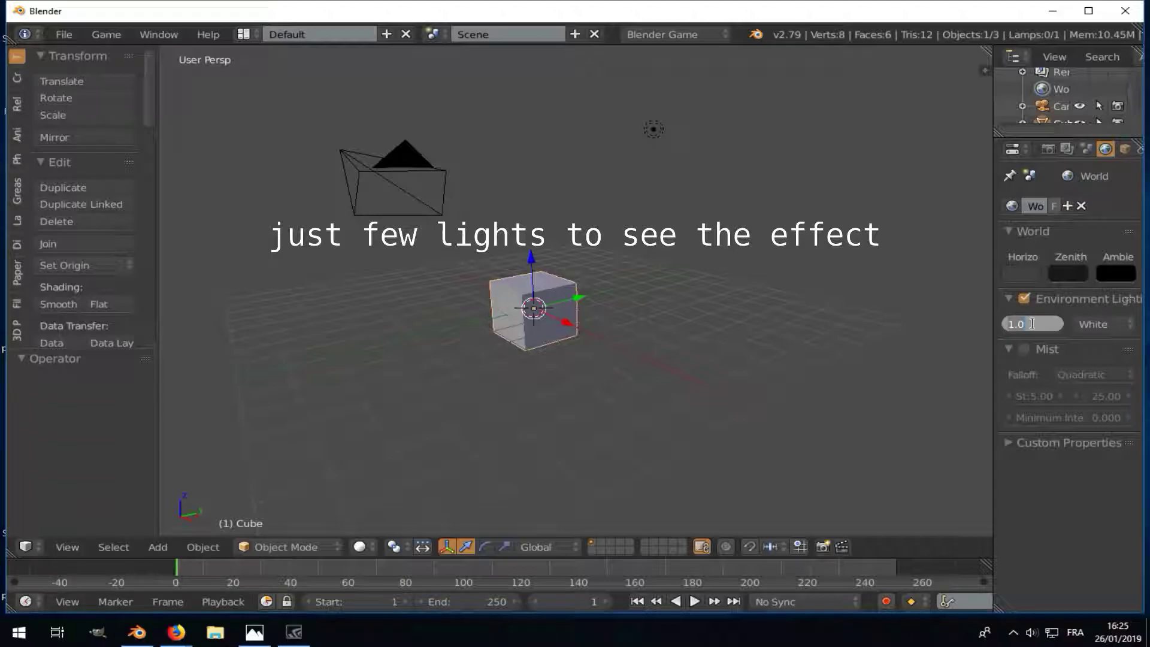
type(":0.1")
key("Return")
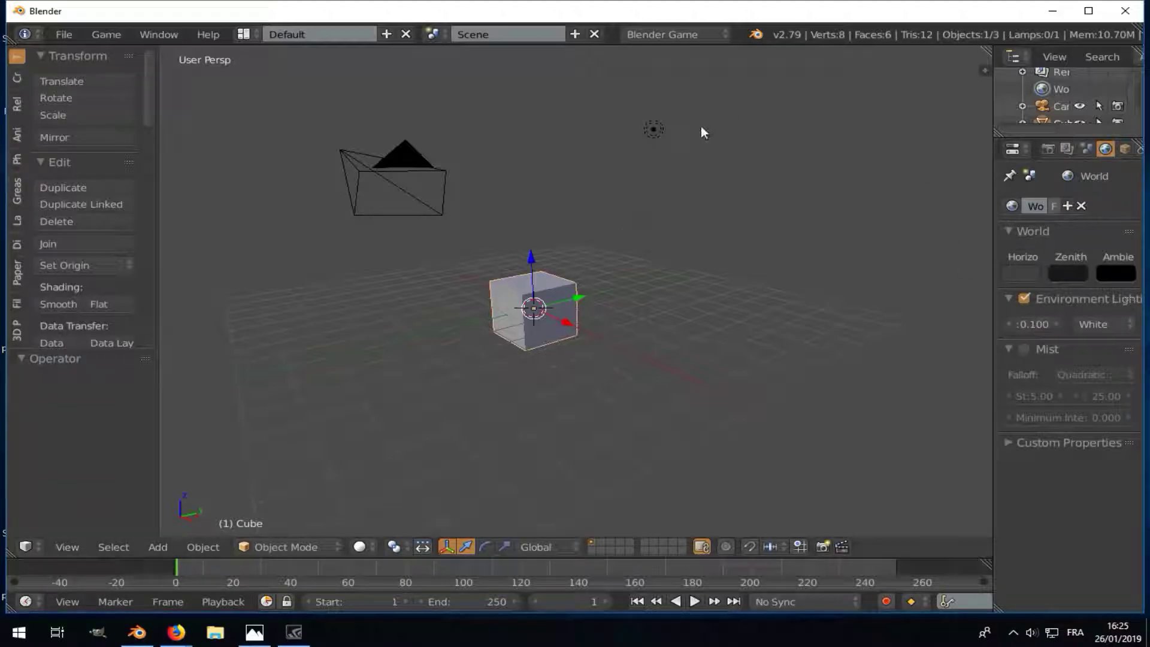
right_click(657, 132)
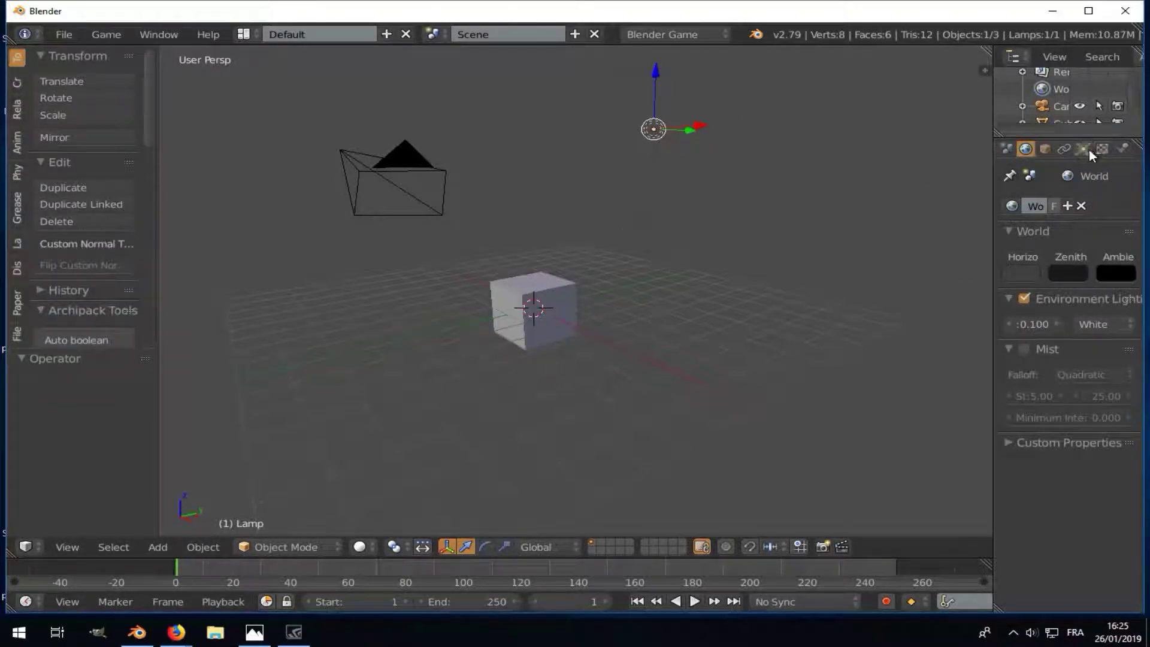
- Tint the lamp pale yellow in its Lamp properties
left_click(1085, 150)
left_click(1046, 415)
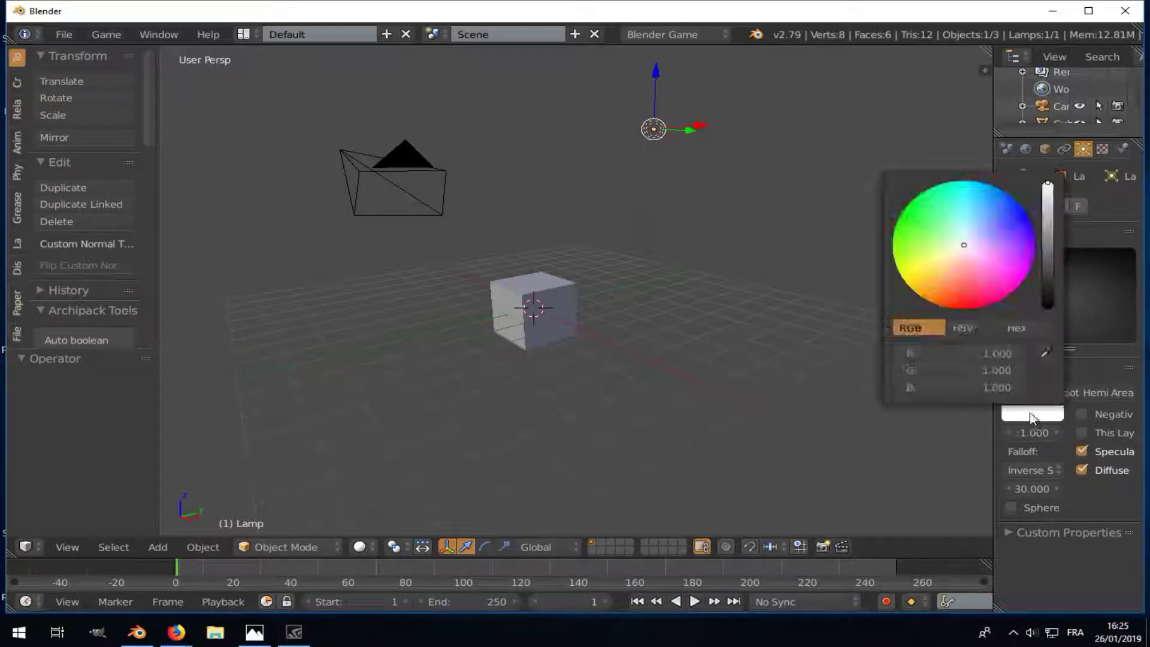
left_click(943, 261)
- Duplicate the lamp and lower both lamps along Z
key("shift+d")
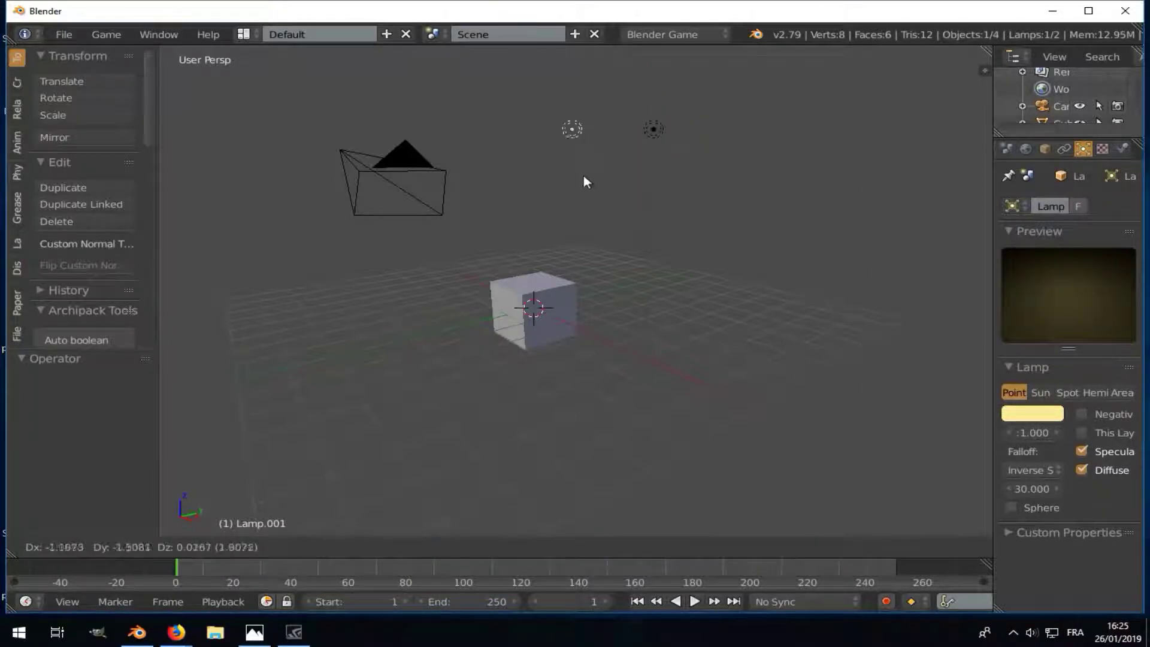
left_click(412, 176)
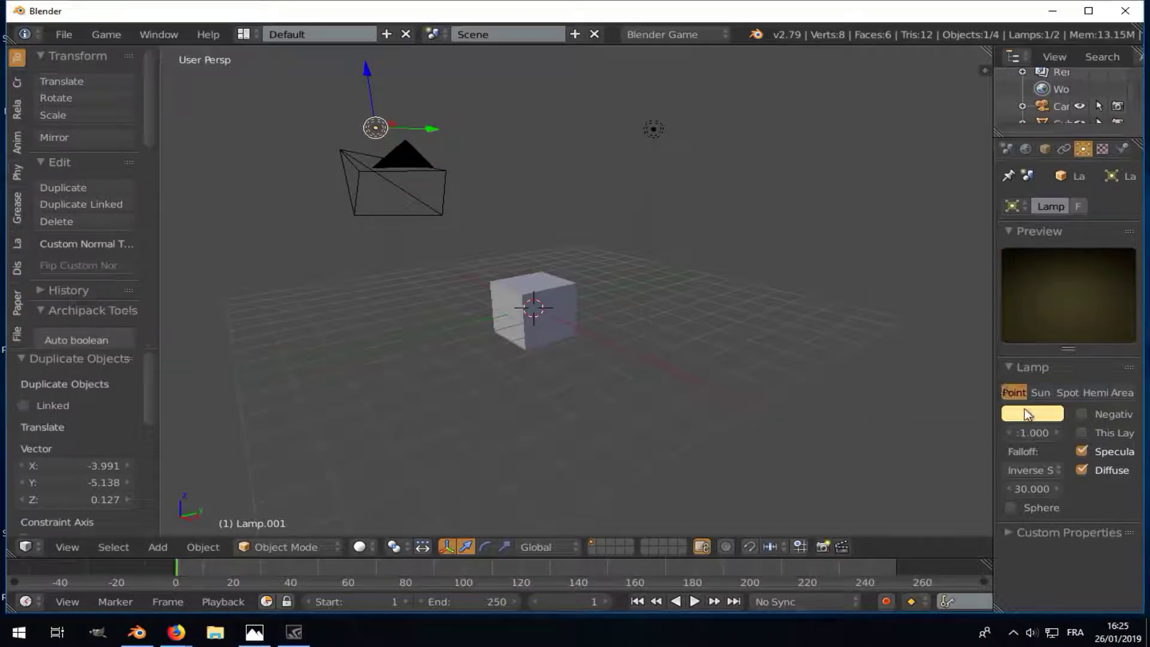
left_click(654, 129, "shift")
key("g")
key("z")
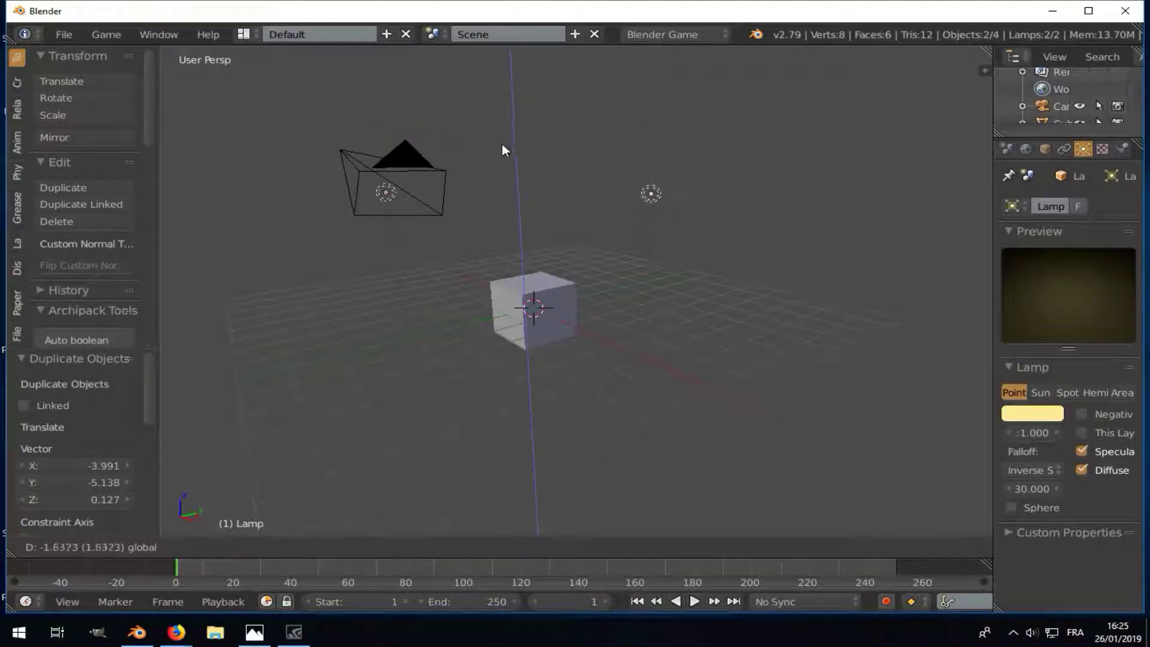
left_click(458, 234)
- Duplicate the camera and another lamp, placing the new lamp above the scene
right_click(403, 225)
key("shift+d")
left_click(400, 221)
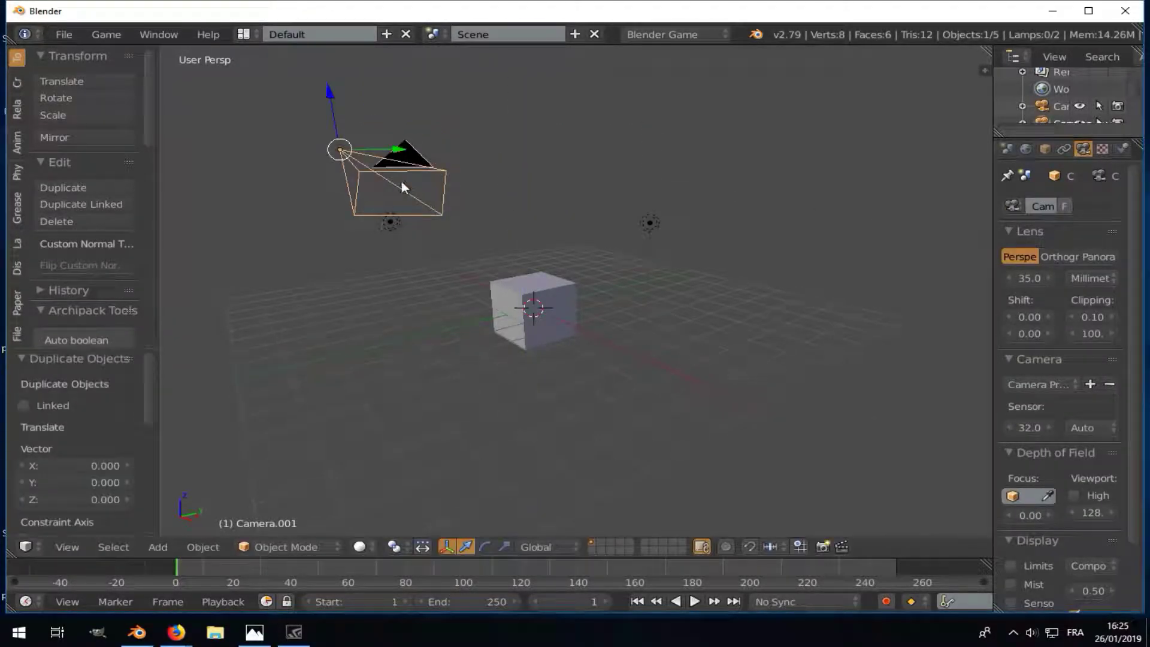
right_click(488, 194)
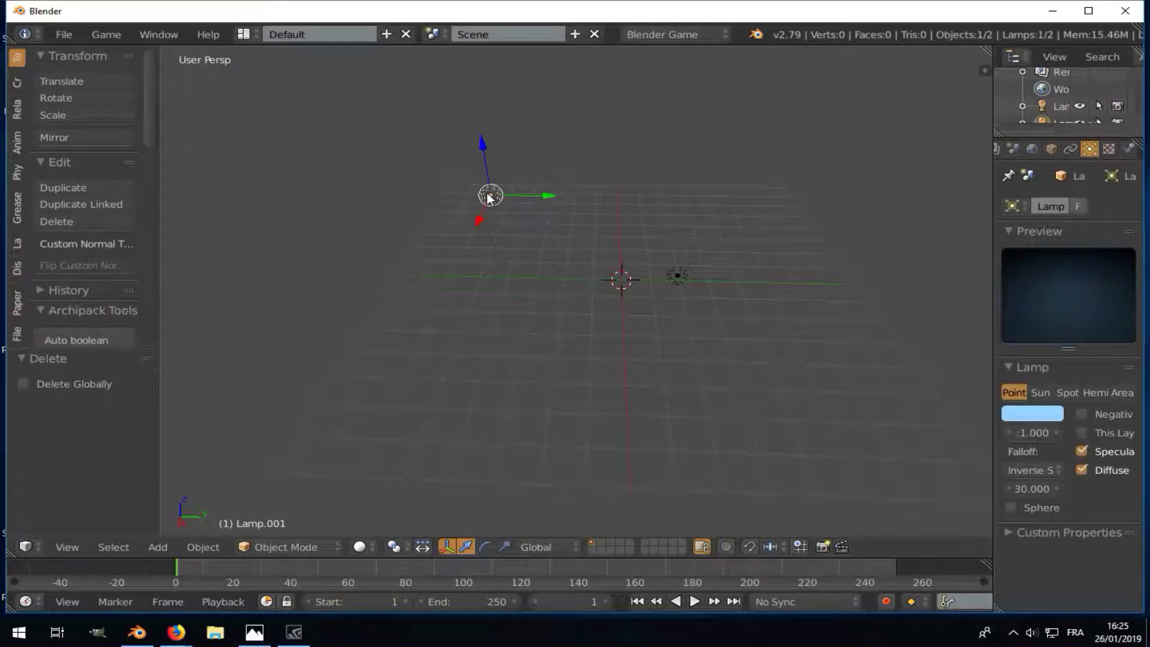
key("shift+d")
left_click(677, 139)
mouse_move(700, 304)
middle_mouse_down()
mouse_move(661, 332)
mouse_move(601, 239)
mouse_move(700, 412)
middle_mouse_up()
middle_click_drag(596, 339, 644, 368)
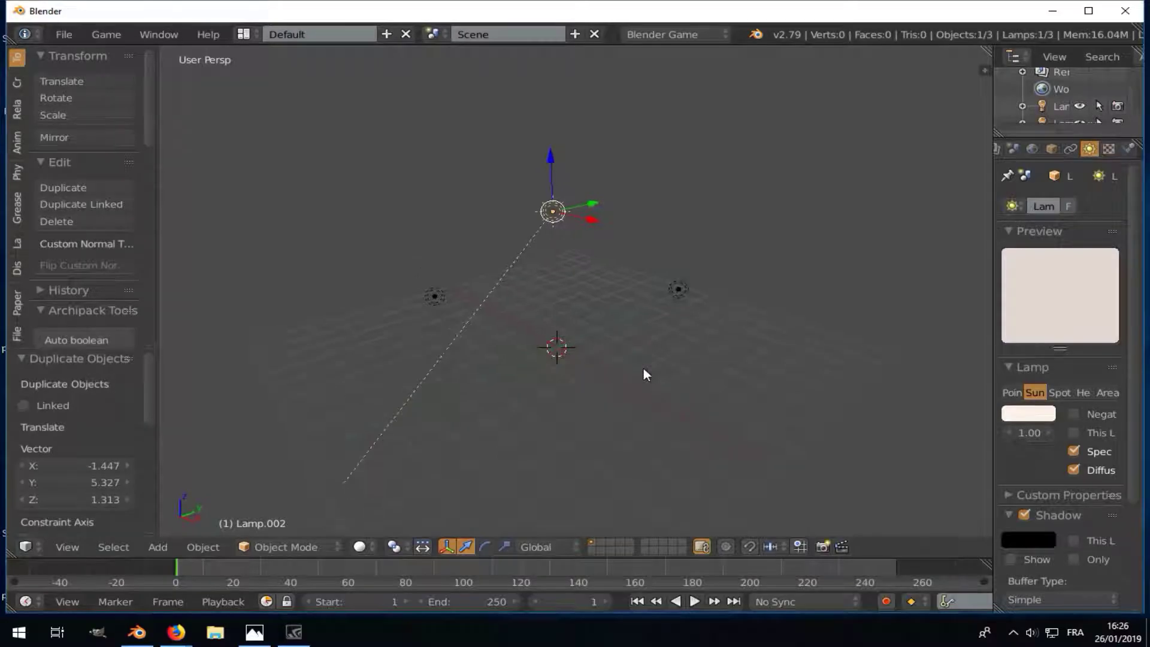
- Split the upper view into a Node Editor on the left and a UV/Image Editor on the right
left_click_drag(986, 51, 983, 226)
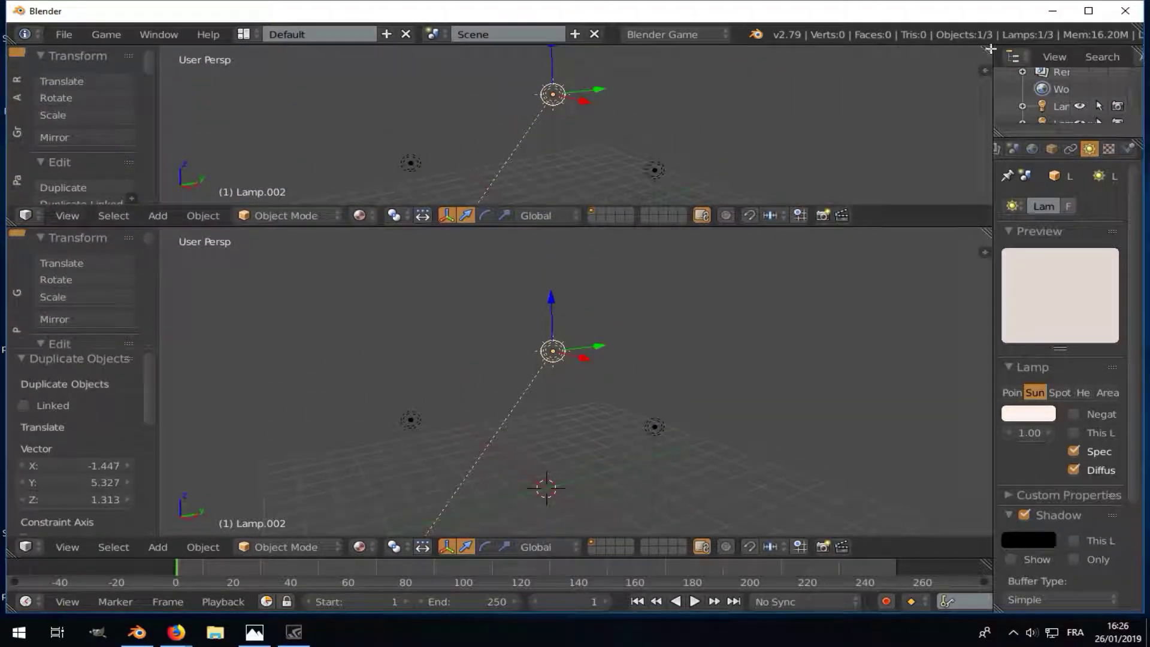
left_click_drag(983, 112, 732, 120)
left_click(749, 215)
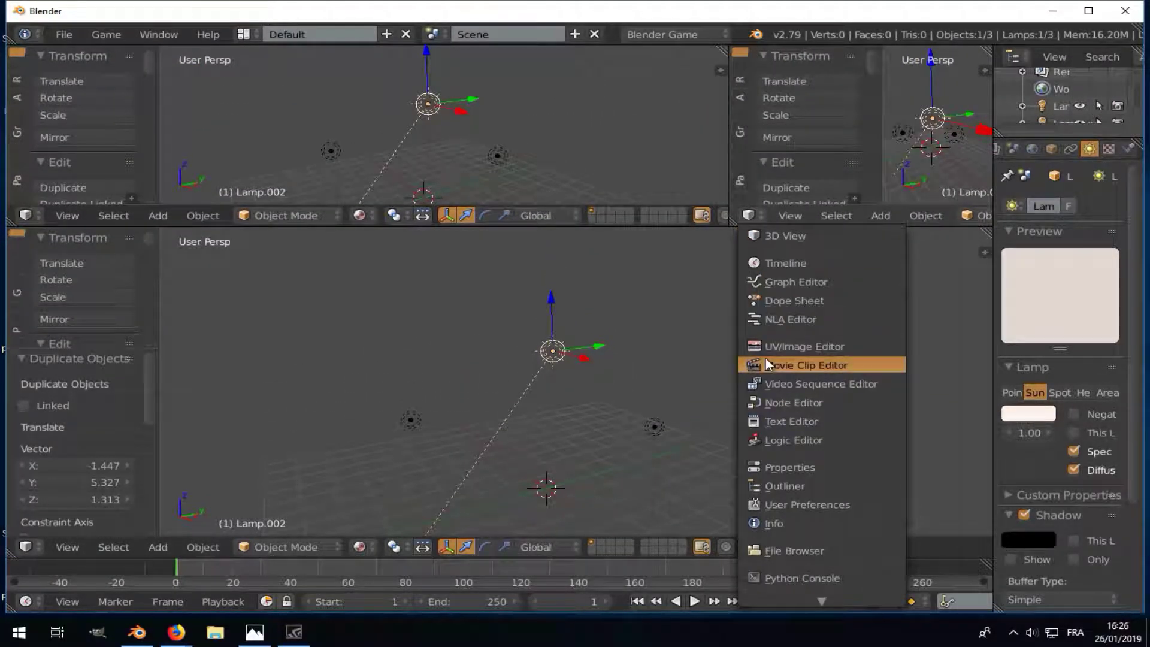
left_click(797, 346)
left_click(27, 215)
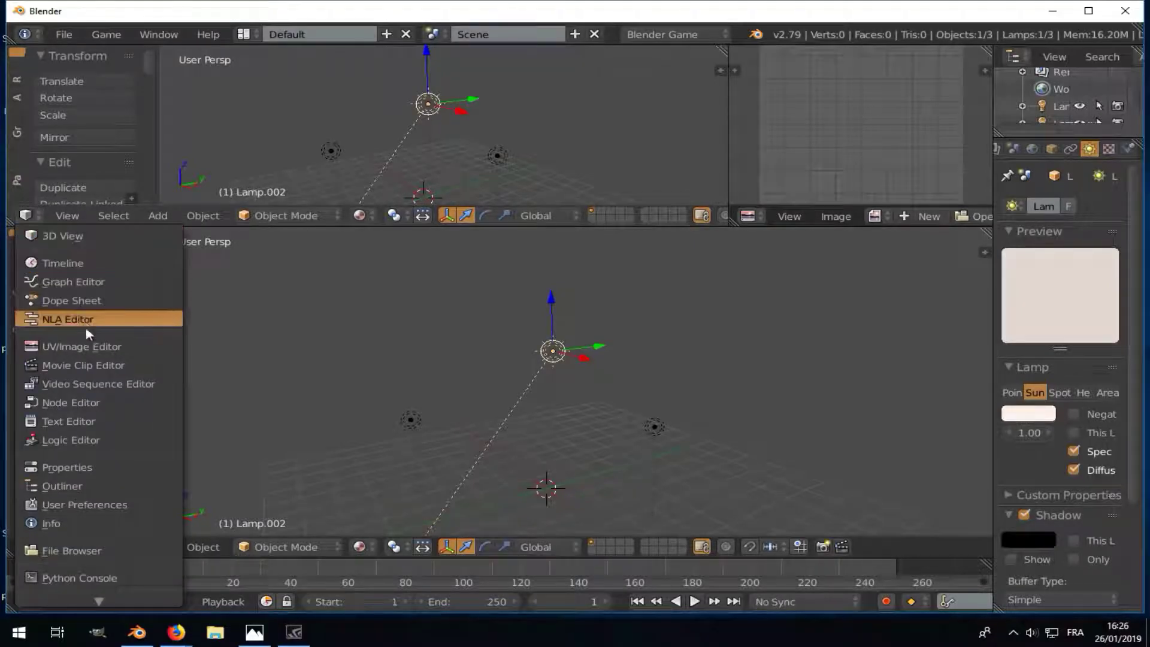
left_click(105, 402)
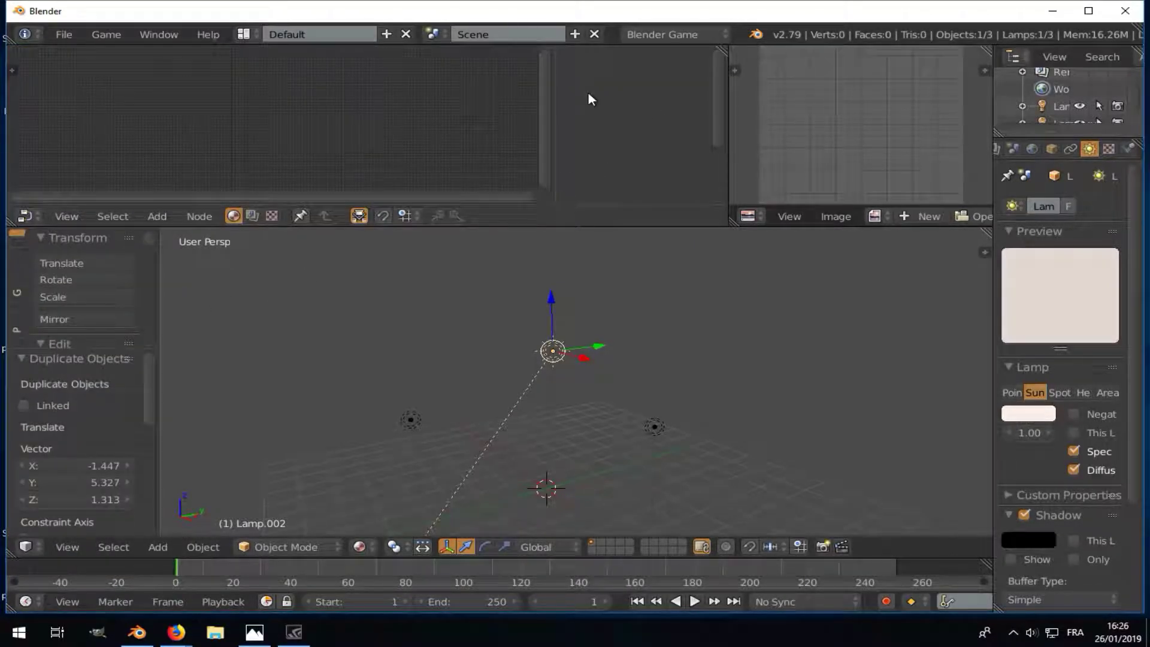
- Open water100.jpg in the image editor and widen its area
key("space")
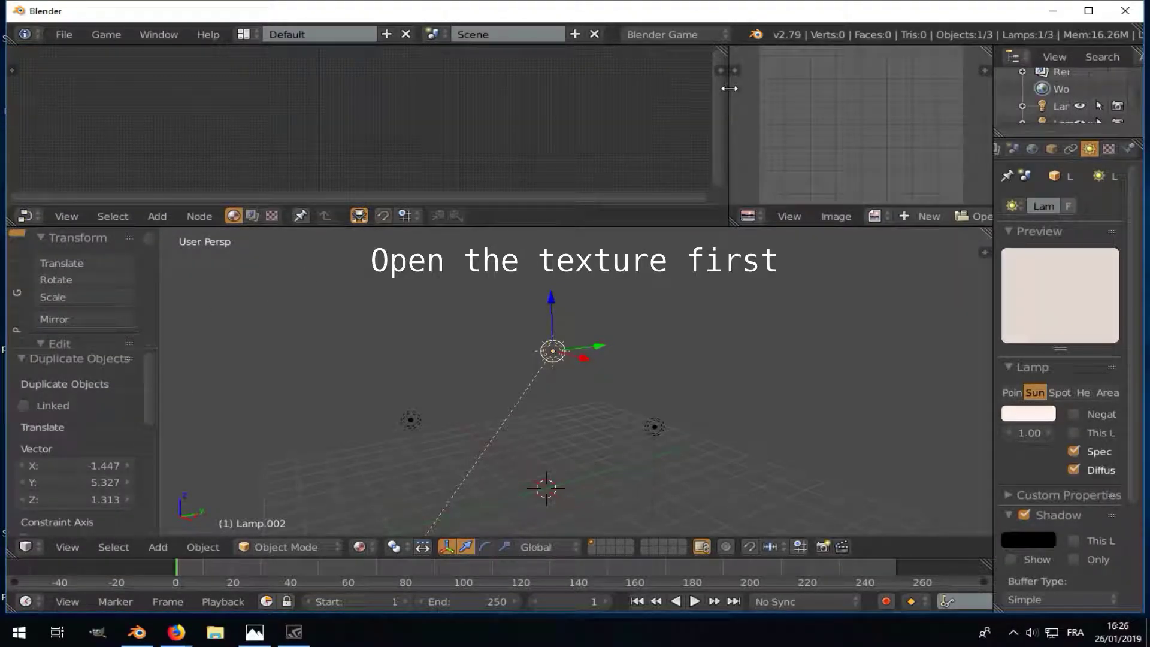
left_click_drag(730, 88, 572, 90)
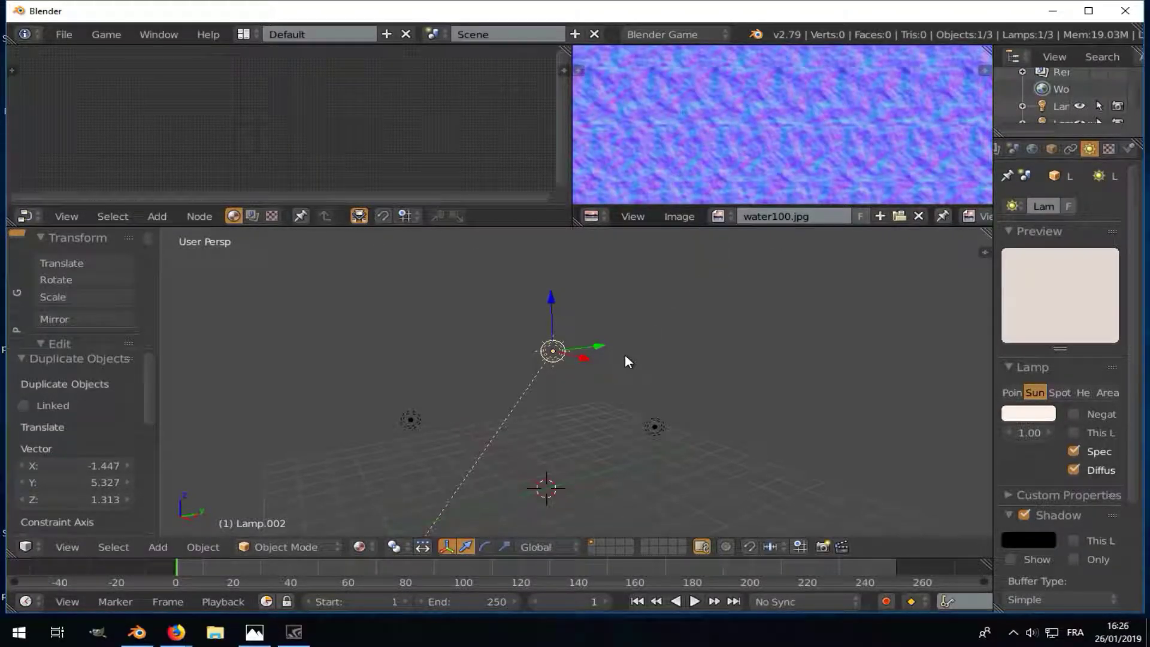
scroll(859, 124, "down", 3)
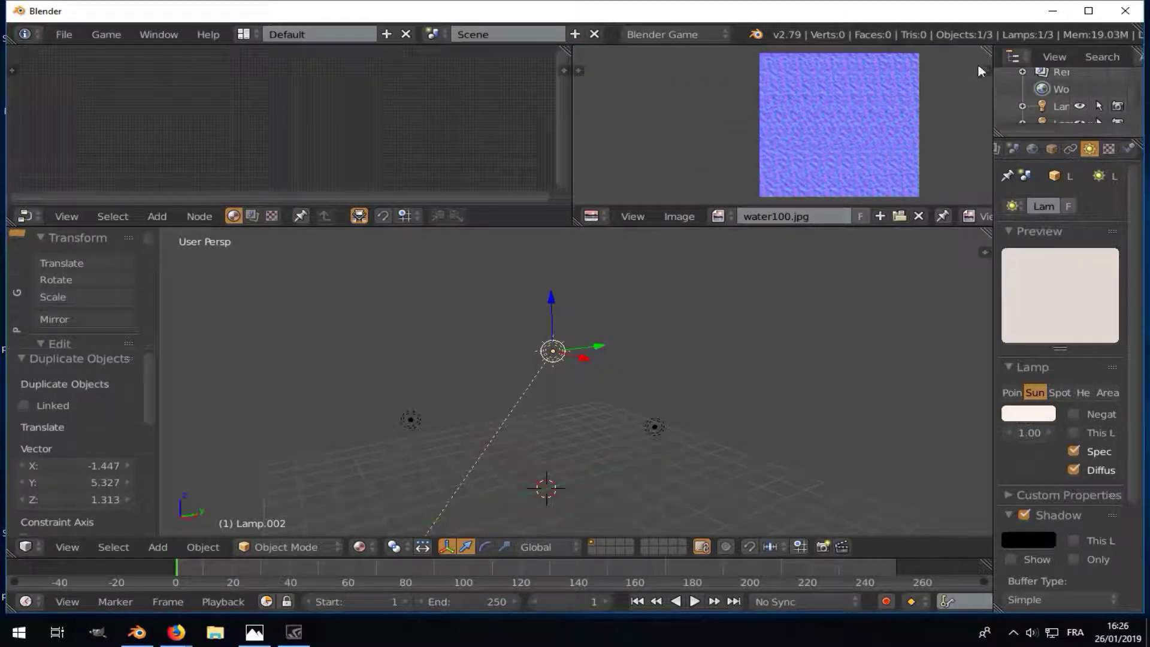
- Make the texture Animated with Tiles enabled at 10 by 10
key("n")
scroll(848, 99, "down", 3)
scroll(848, 99, "down", 2)
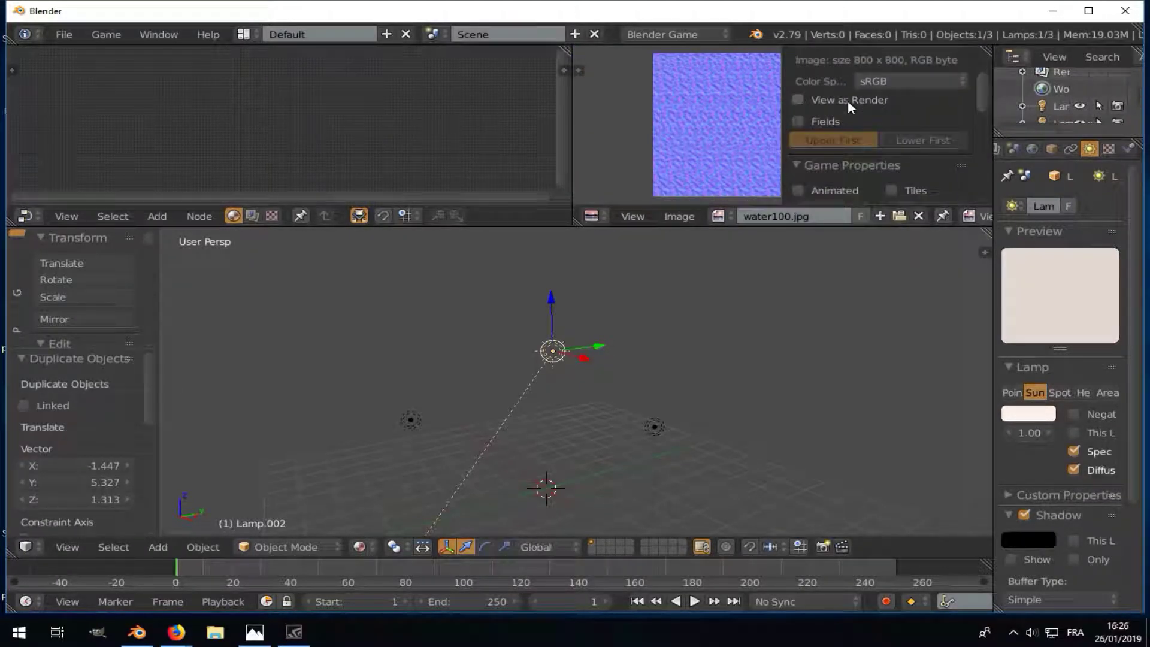
scroll(839, 114, "down", 2)
scroll(857, 154, "down", 2)
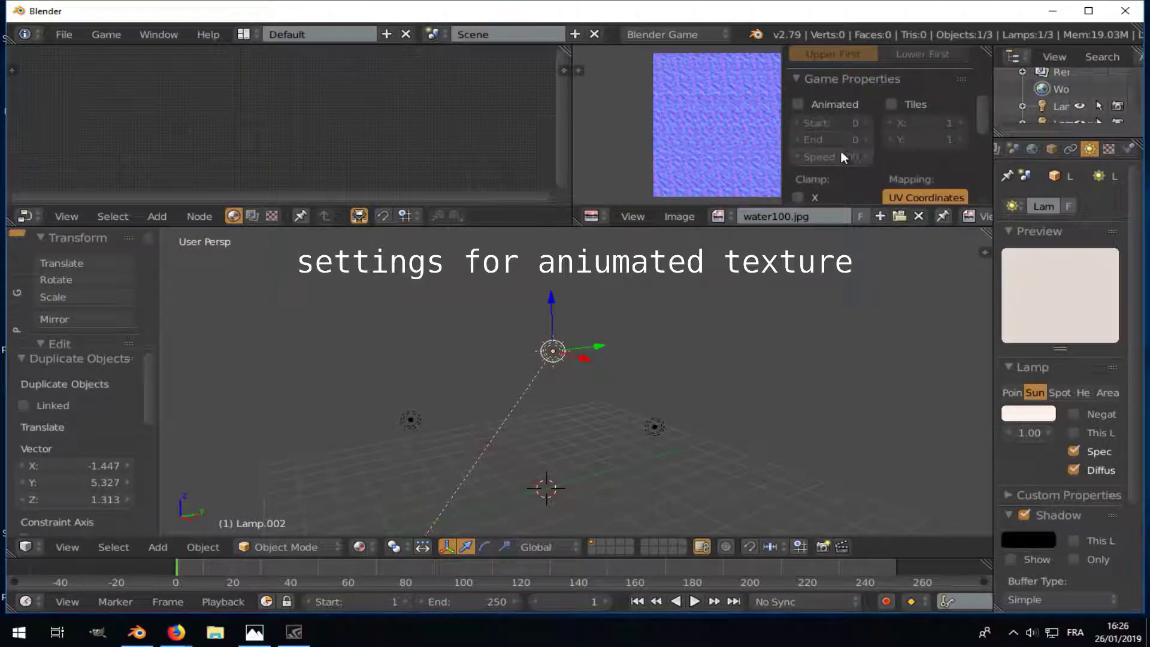
left_click(799, 104)
left_click(893, 103)
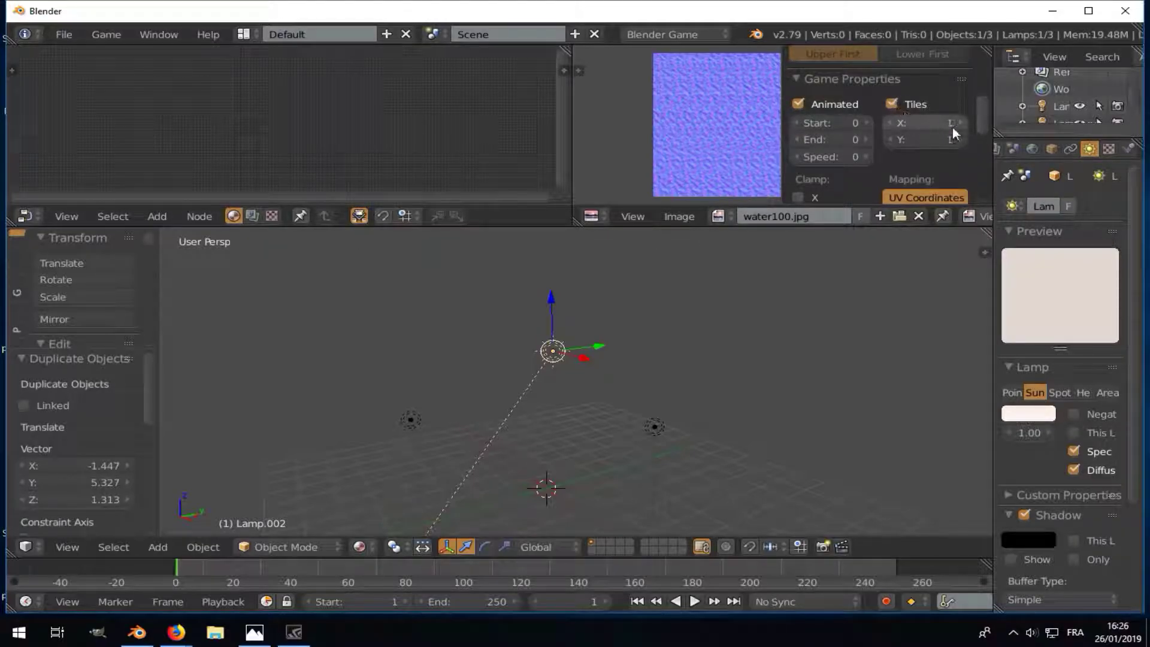
left_click(934, 122)
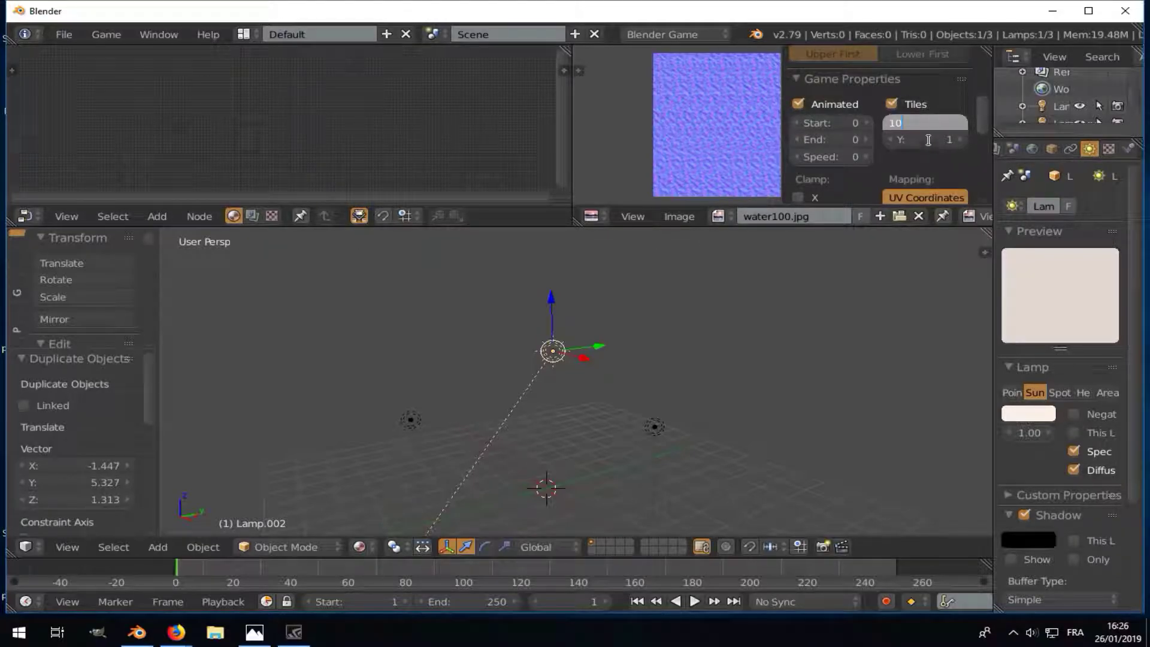
left_click(932, 139)
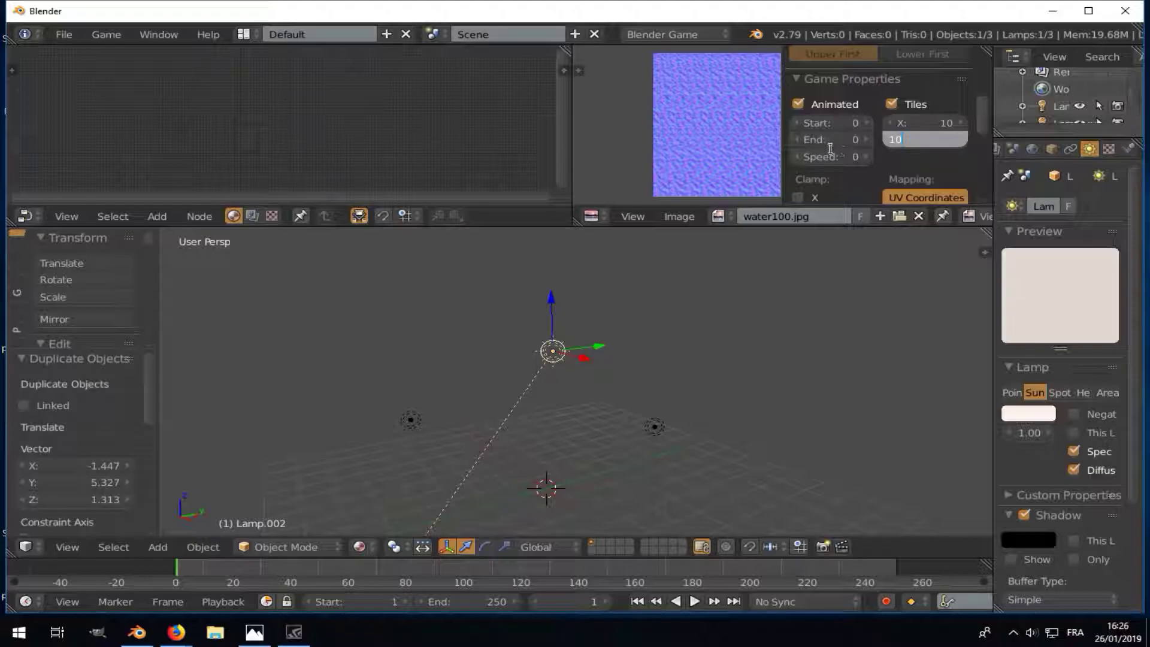
key("Return")
- Set the animation end frame to 99 and speed to 16
left_click(851, 138)
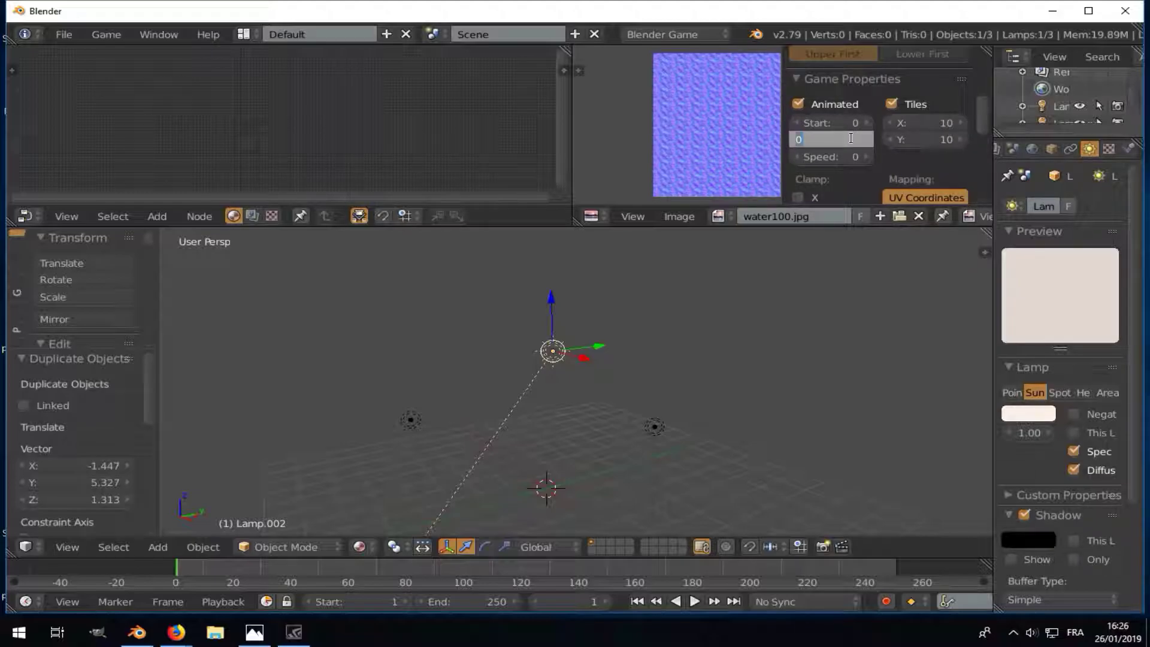
type("99")
key("Return")
left_click(853, 156)
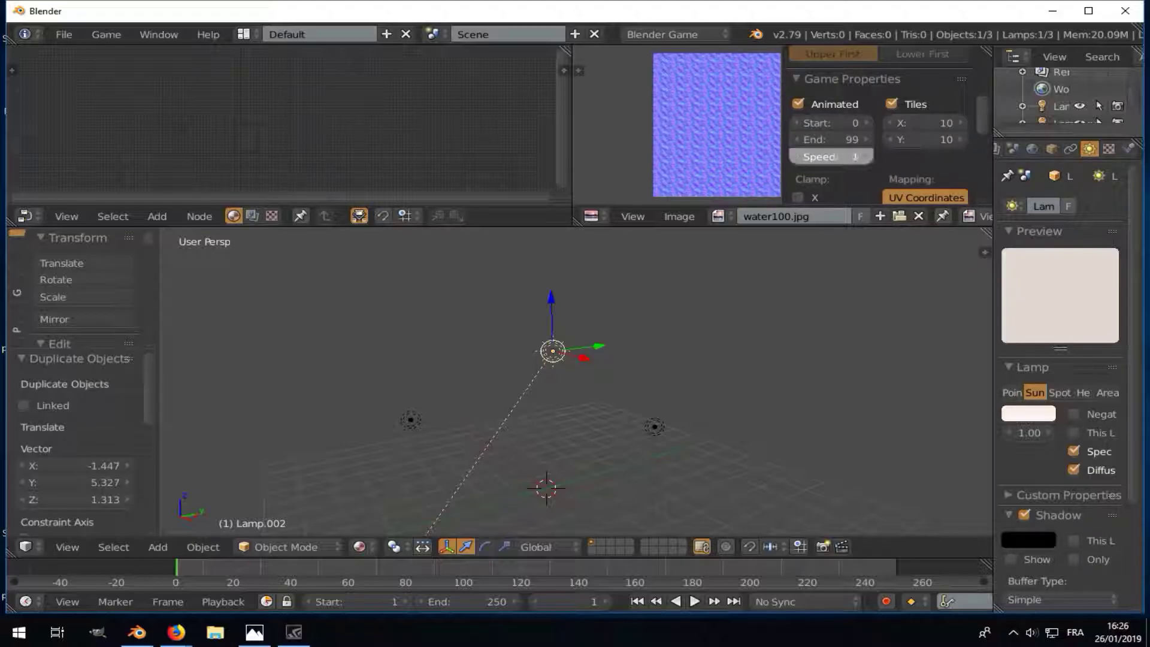
type("5")
key("Return")
left_click(845, 157)
key("Return")
scroll(846, 117, "down", 3)
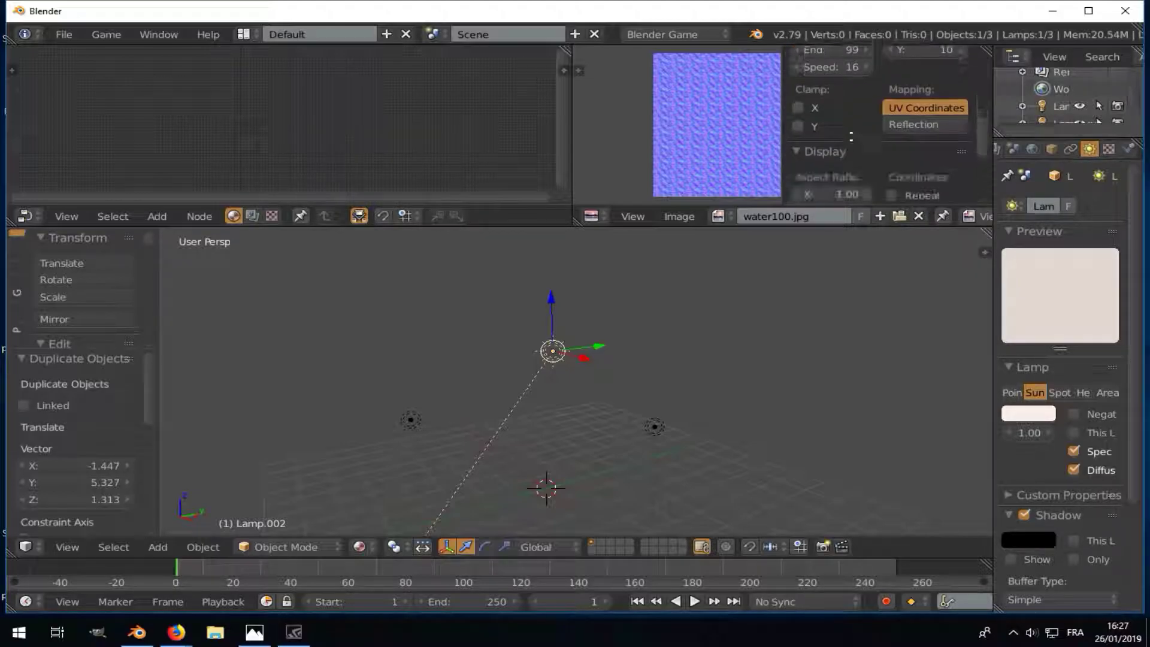
scroll(846, 117, "down", 2)
scroll(847, 117, "up", 3)
scroll(846, 117, "up", 2)
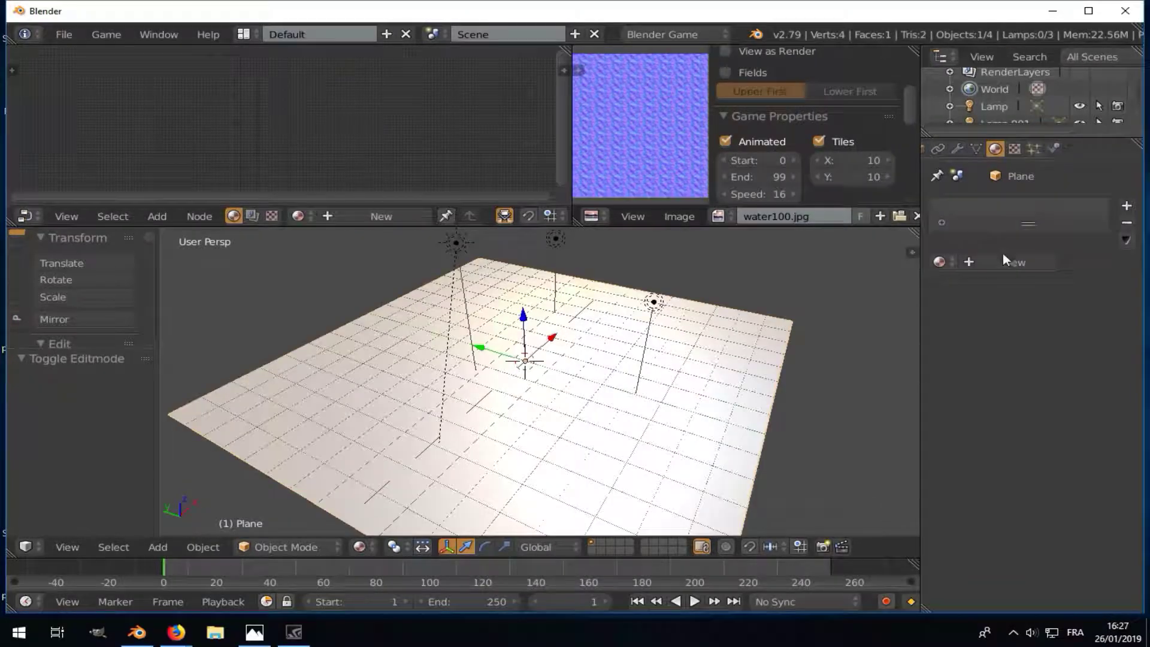
- Assign the existing material to the plane and name it 'water'
left_click(939, 262)
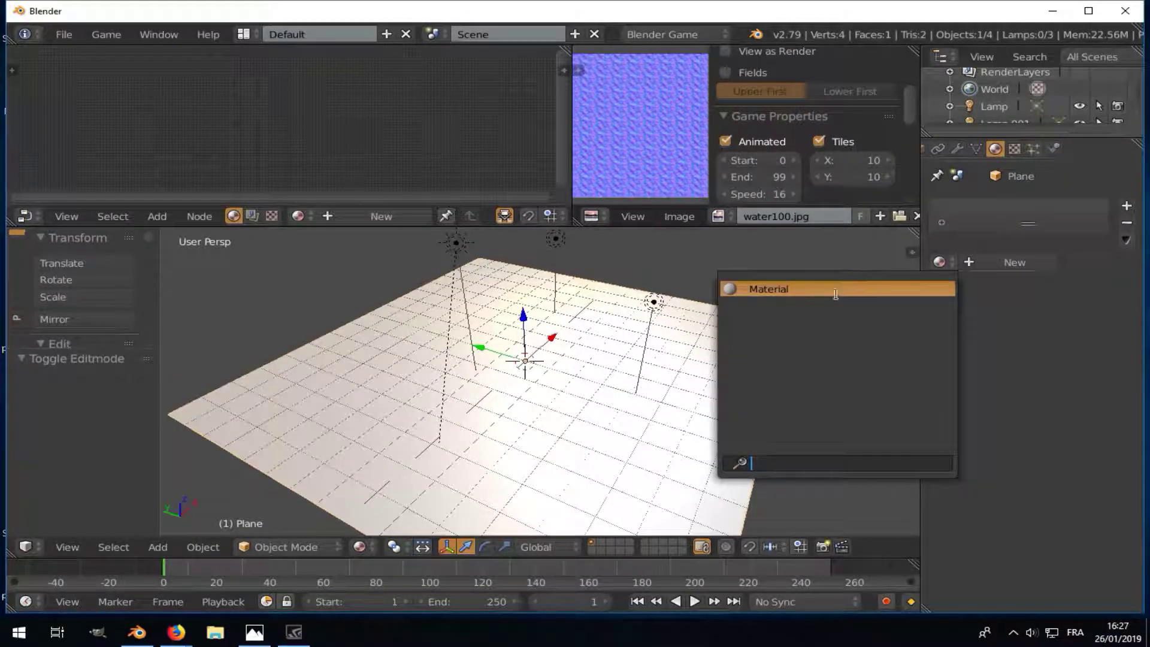
left_click(816, 289)
double_click(972, 262)
type("tex")
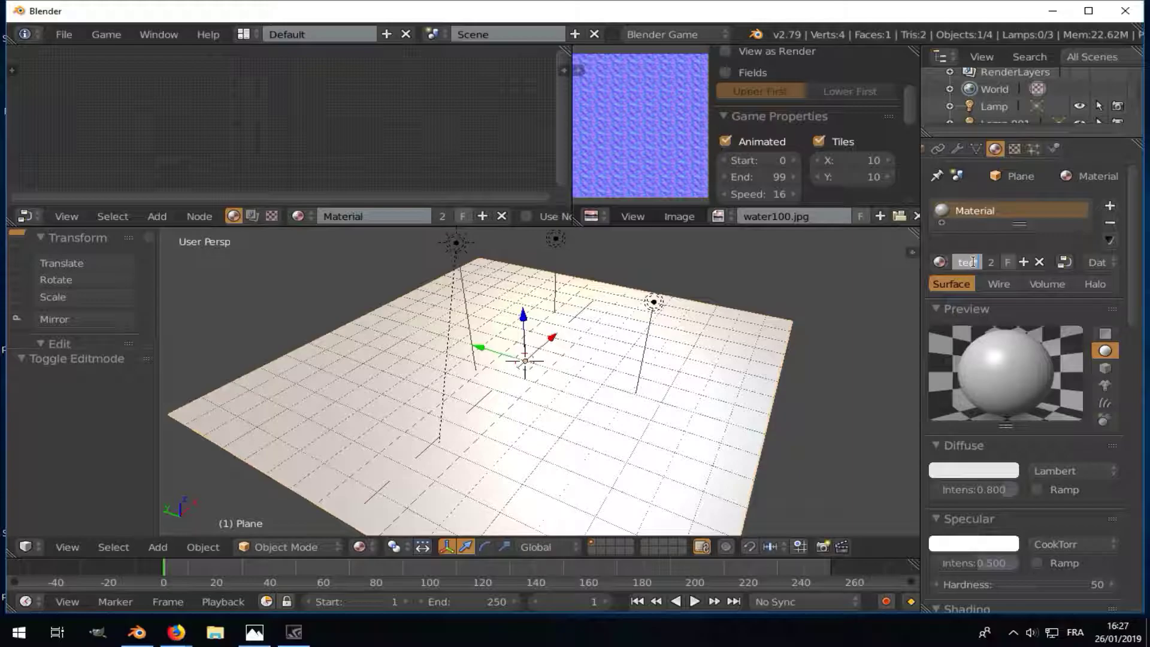
key("Return")
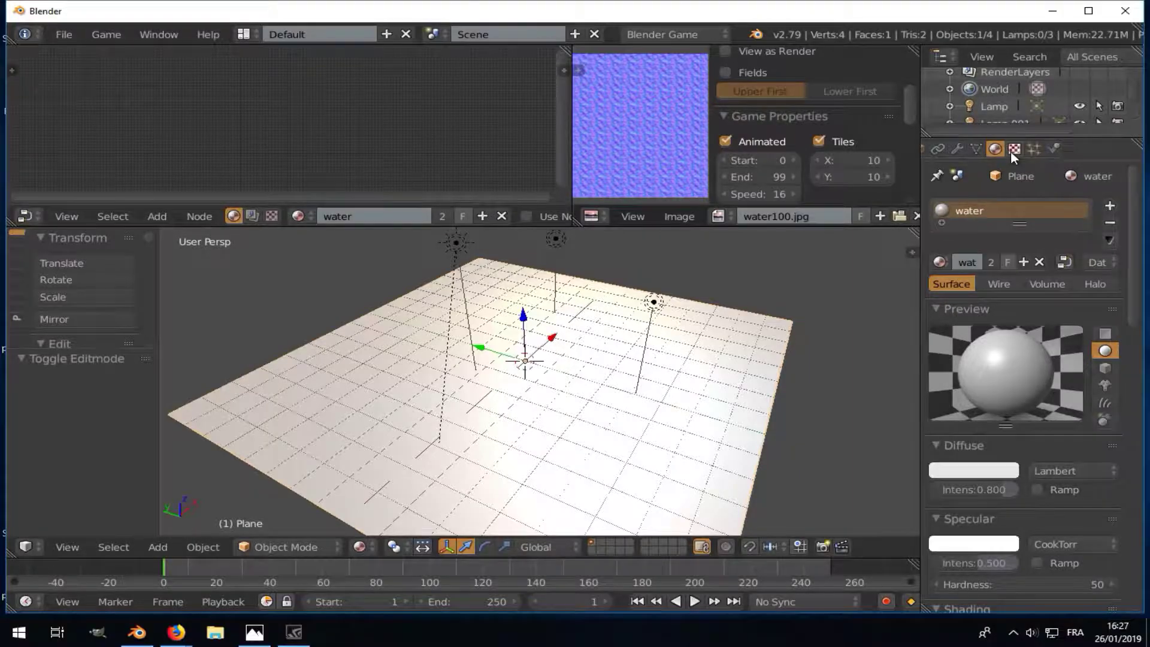
- Put the water texture in the material's slot, test it in-game, and enable Use Nodes
left_click(1014, 149)
left_click(940, 306)
left_click(909, 343)
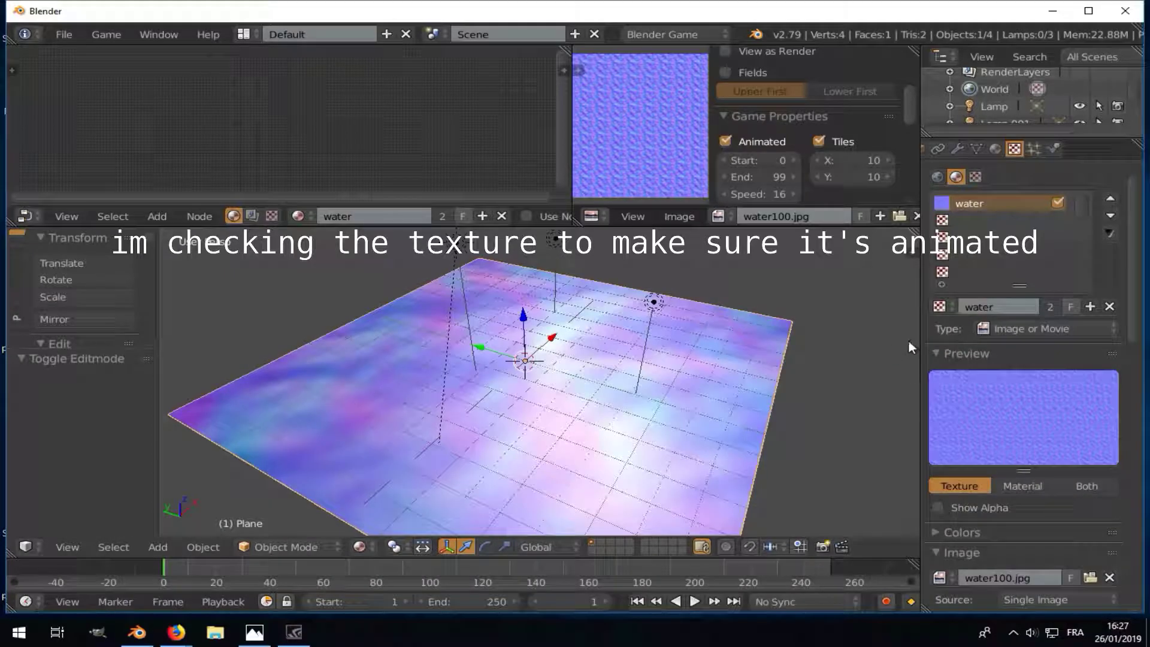
key("p")
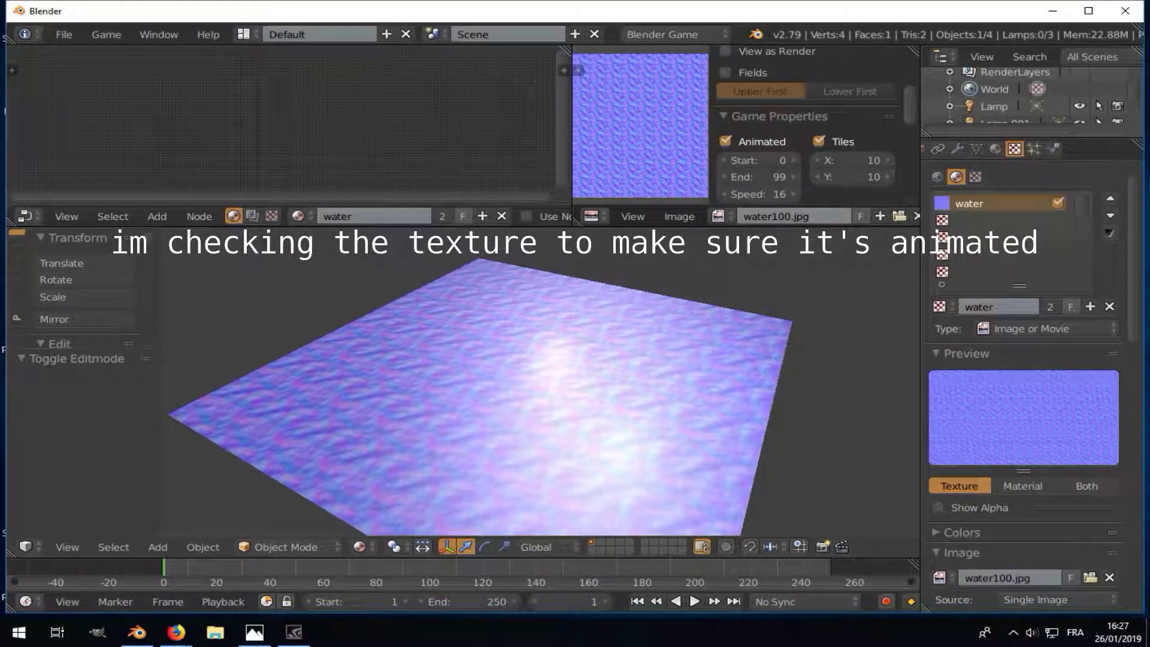
key("Escape")
left_click(996, 149)
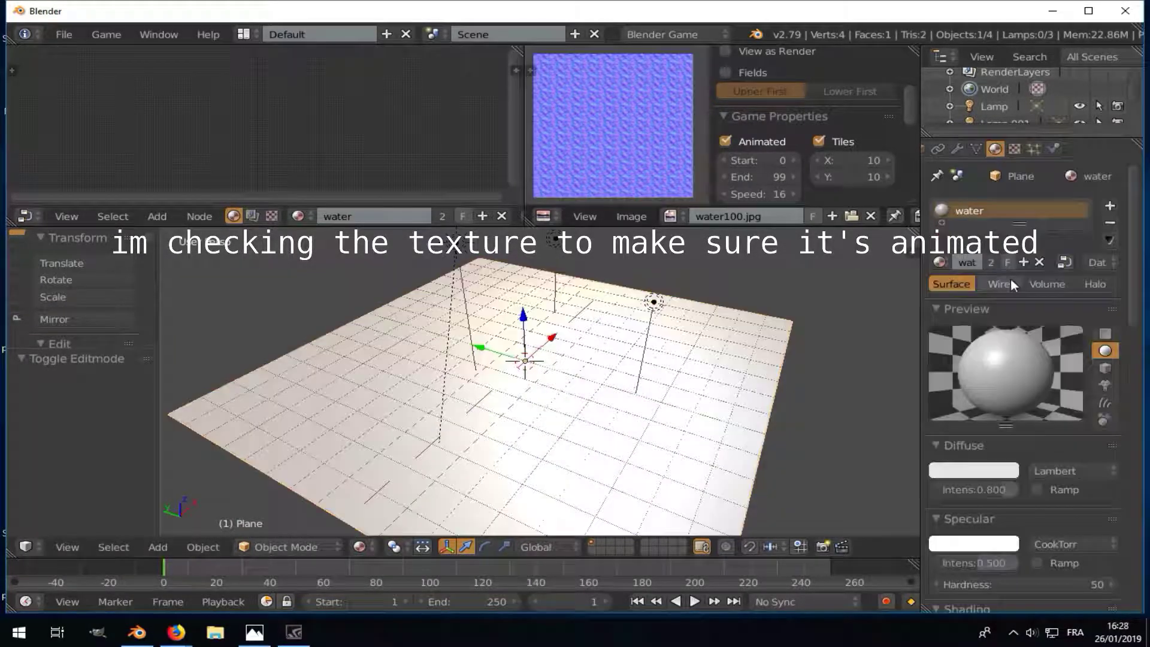
left_click(1066, 261)
- Assign the 'water' material to the Material node
scroll(257, 138, "up", 1)
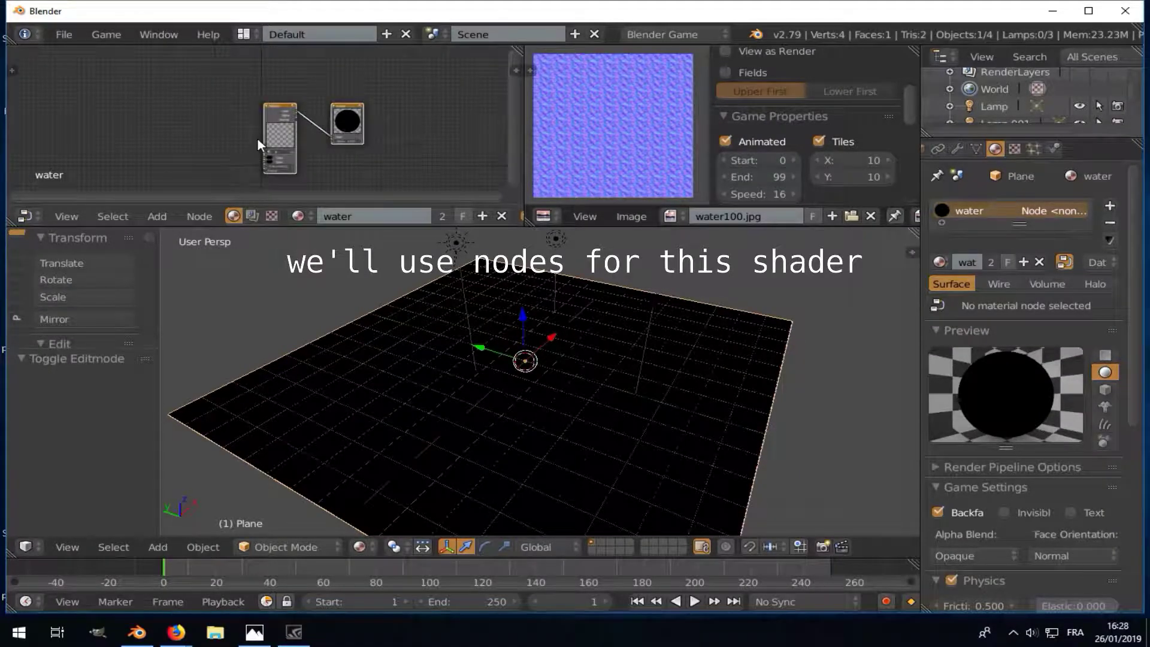
scroll(289, 163, "up", 3)
scroll(264, 156, "up", 2)
left_click(264, 156)
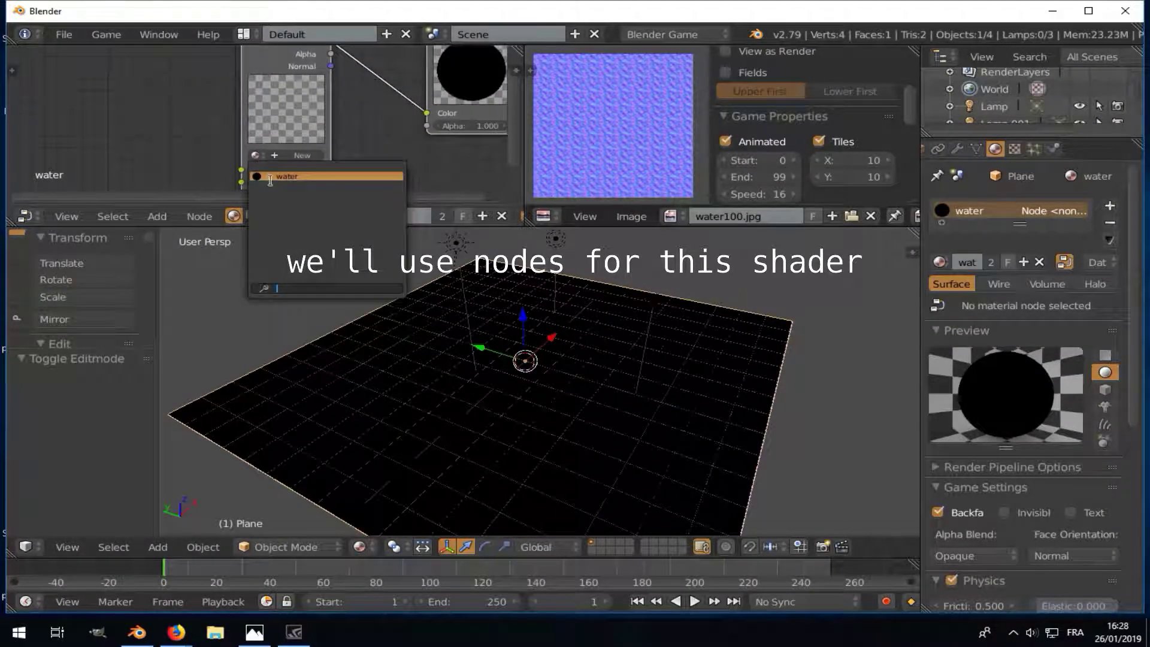
left_click(272, 176)
scroll(274, 162, "down", 2)
scroll(264, 131, "down", 2)
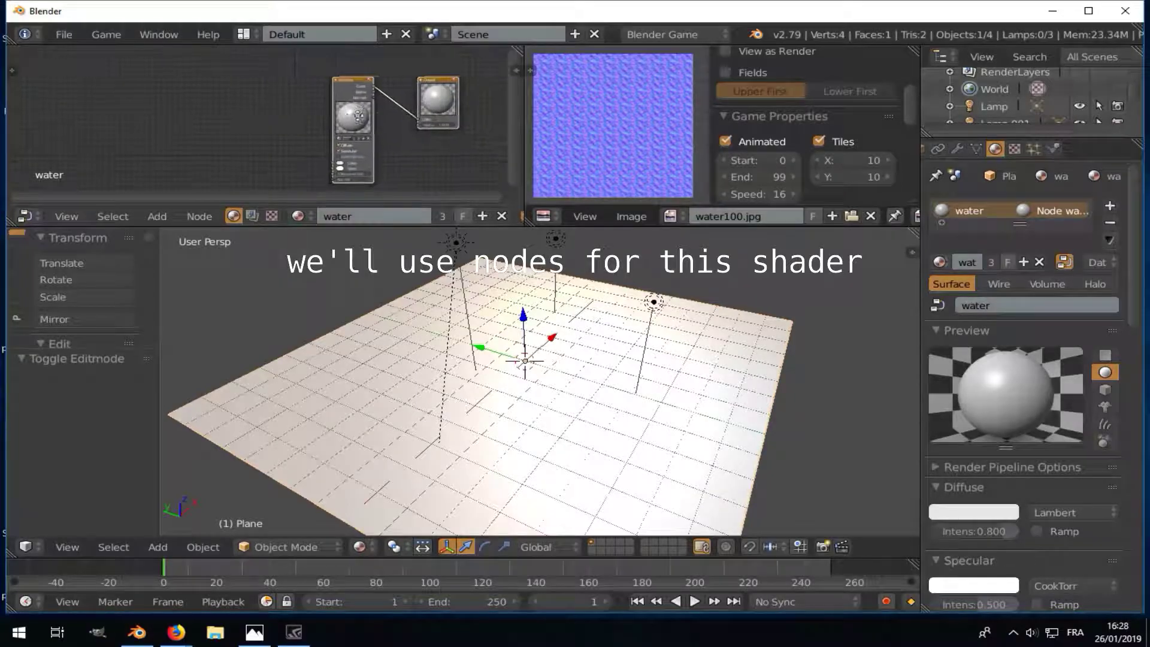
scroll(221, 108, "left", 2)
- Add Texture, Geometry and Mapping nodes to the node editor
key("shift+a")
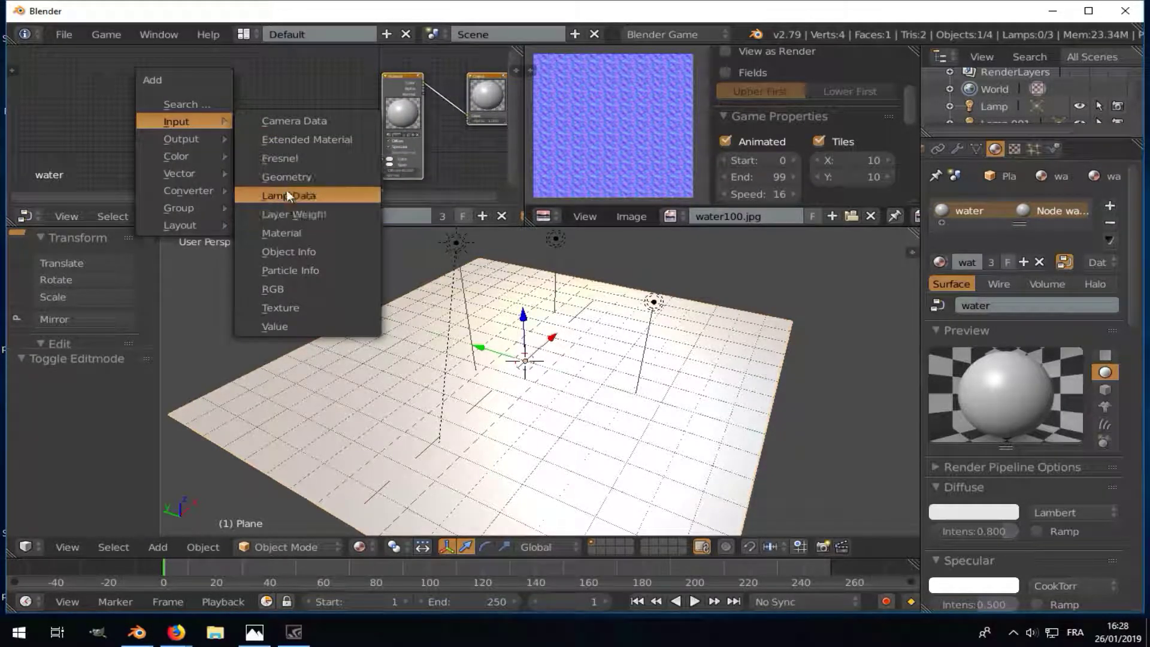
left_click(281, 308)
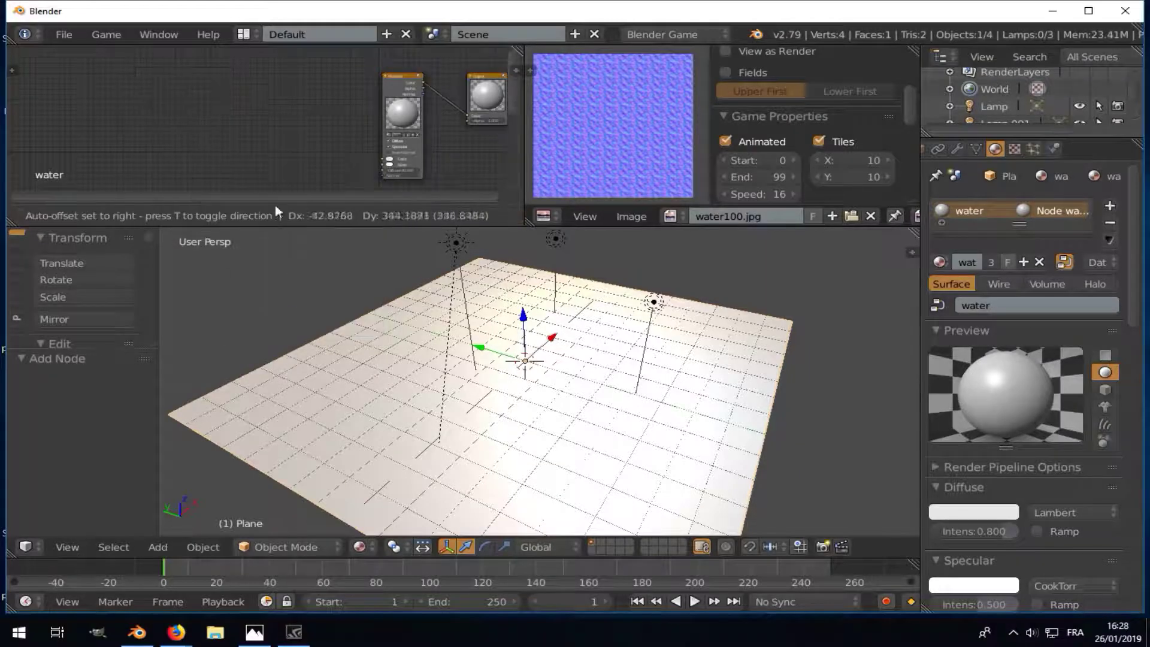
left_click(153, 89)
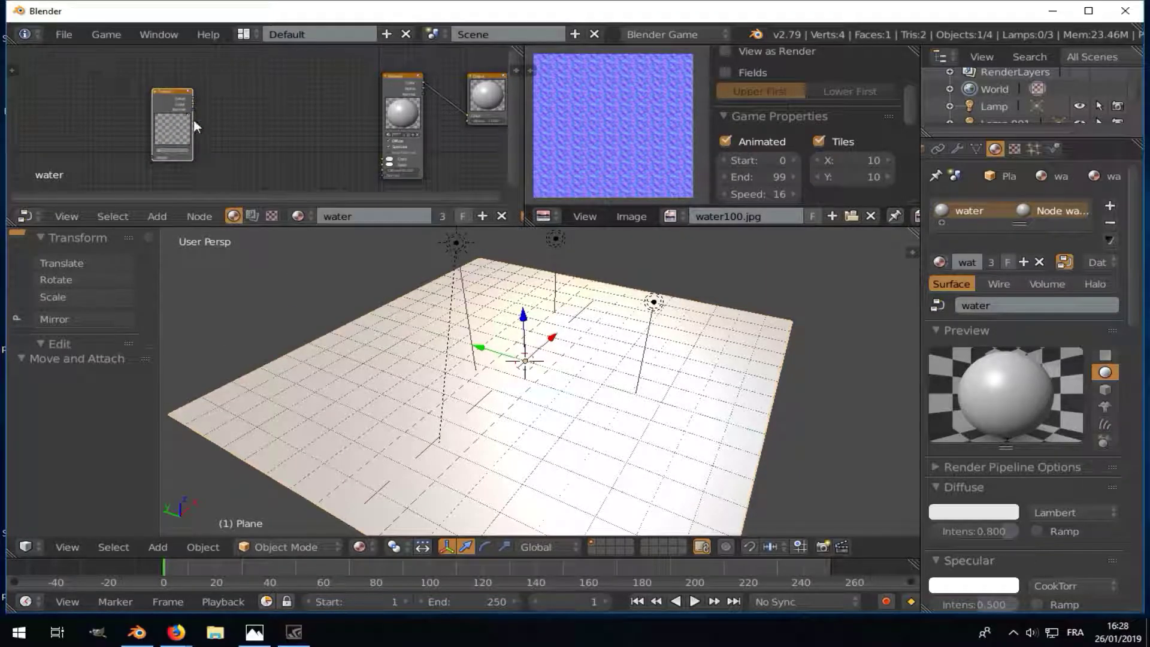
scroll(193, 120, "right", 2)
key("shift+a")
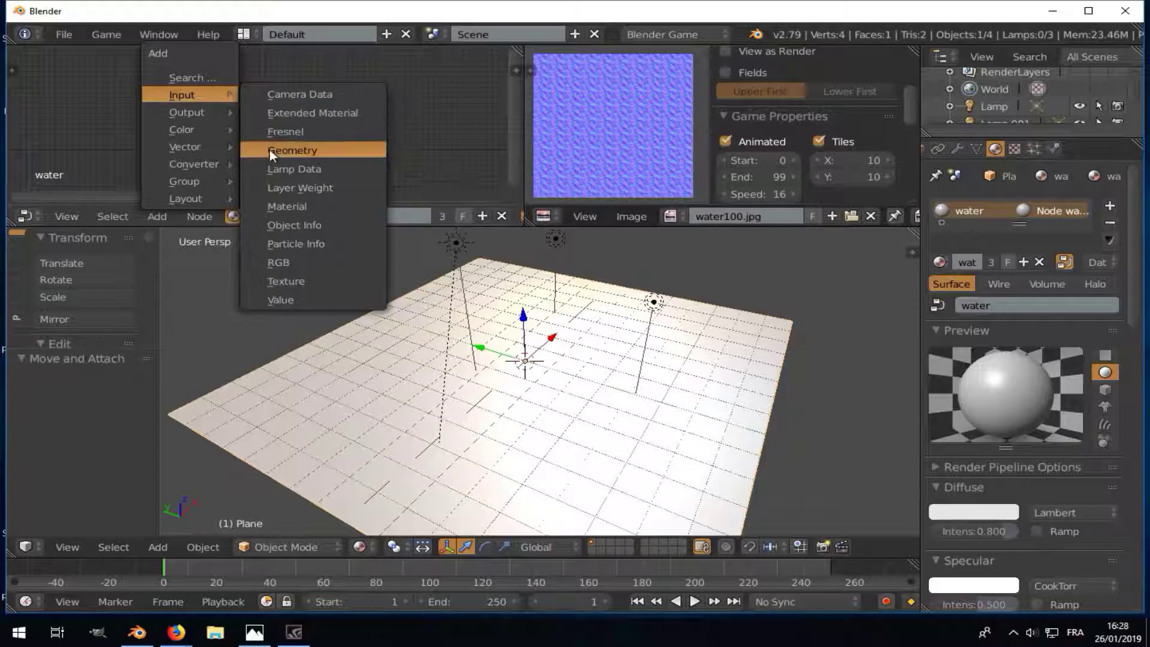
left_click(270, 149)
left_click(105, 81)
key("shift+a")
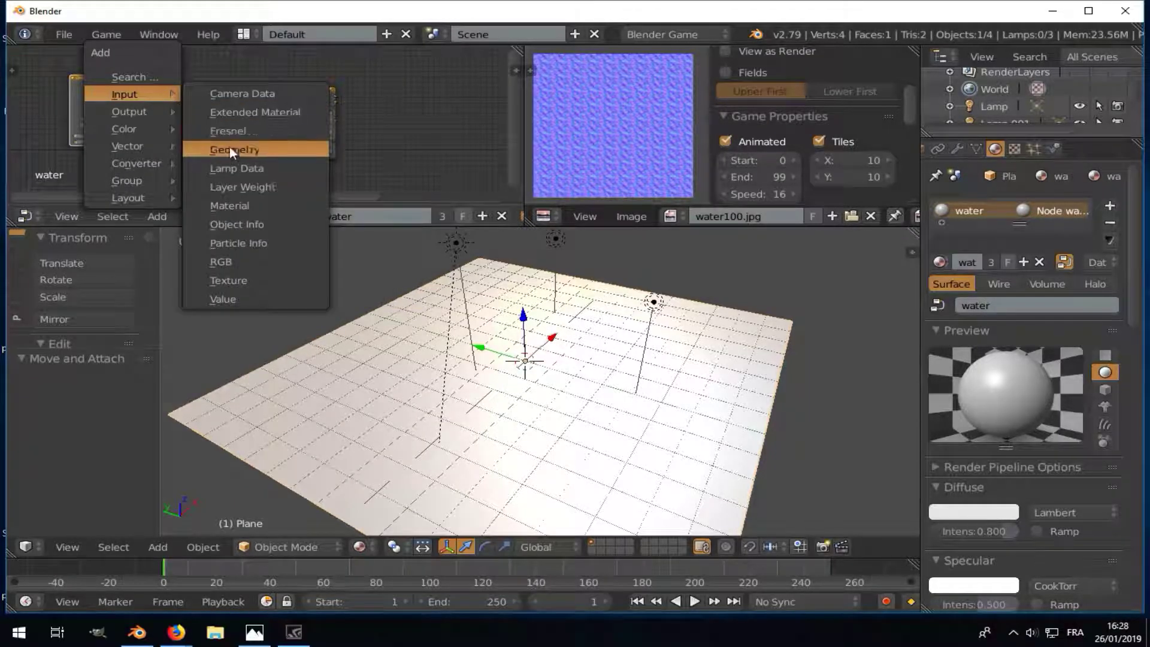
mouse_move(128, 145)
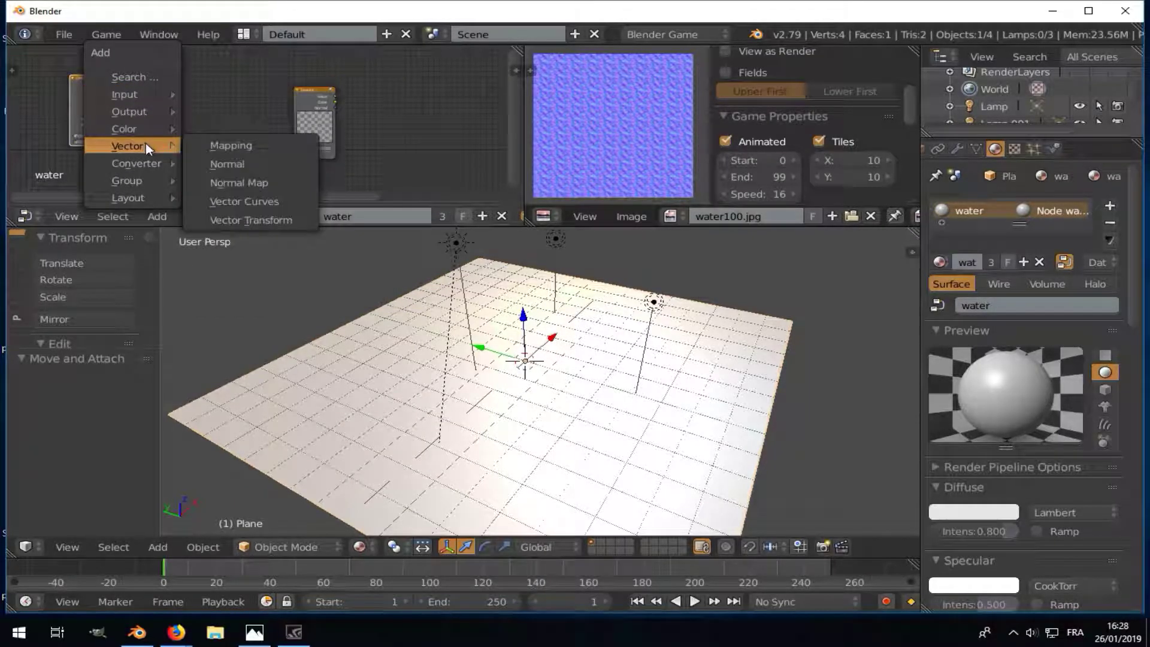
left_click(222, 145)
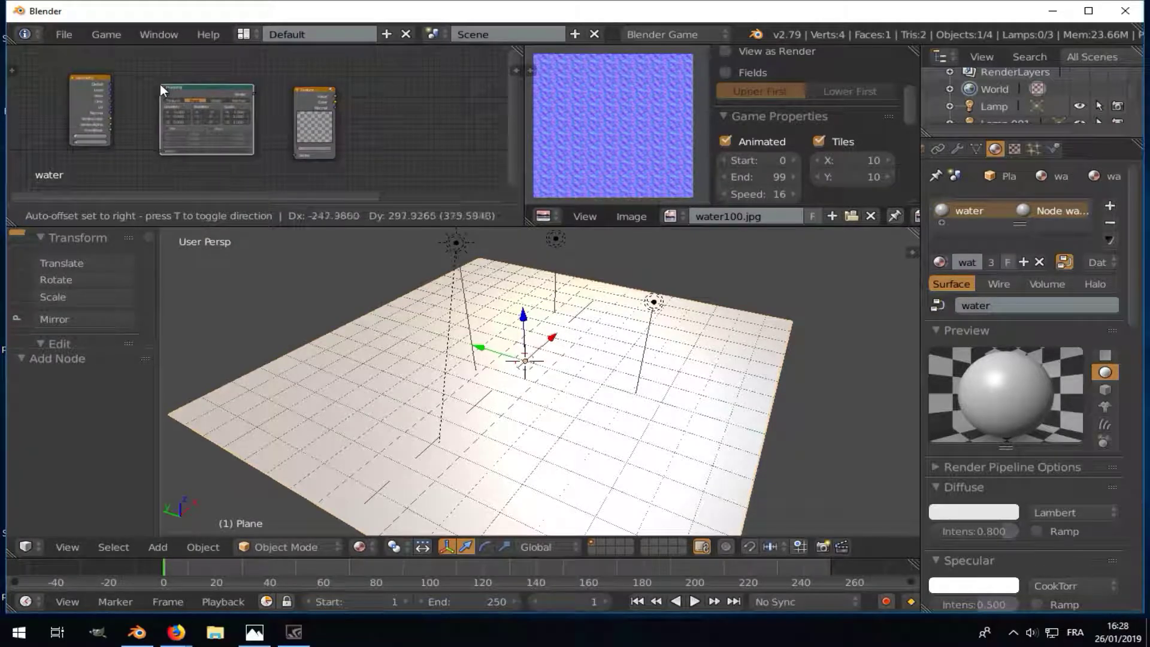
left_click(91, 87)
- Link Geometry UV→Mapping→Texture with water100.jpg, and Texture colour into the material colour
scroll(117, 114, "up", 2)
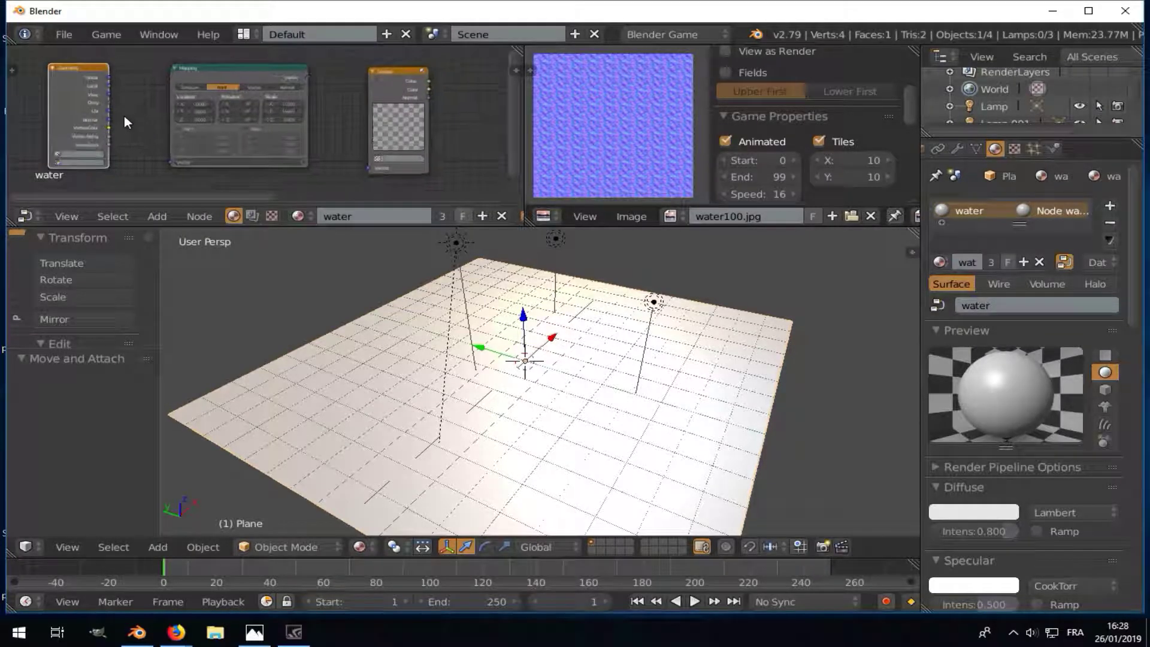
left_click_drag(109, 111, 170, 161)
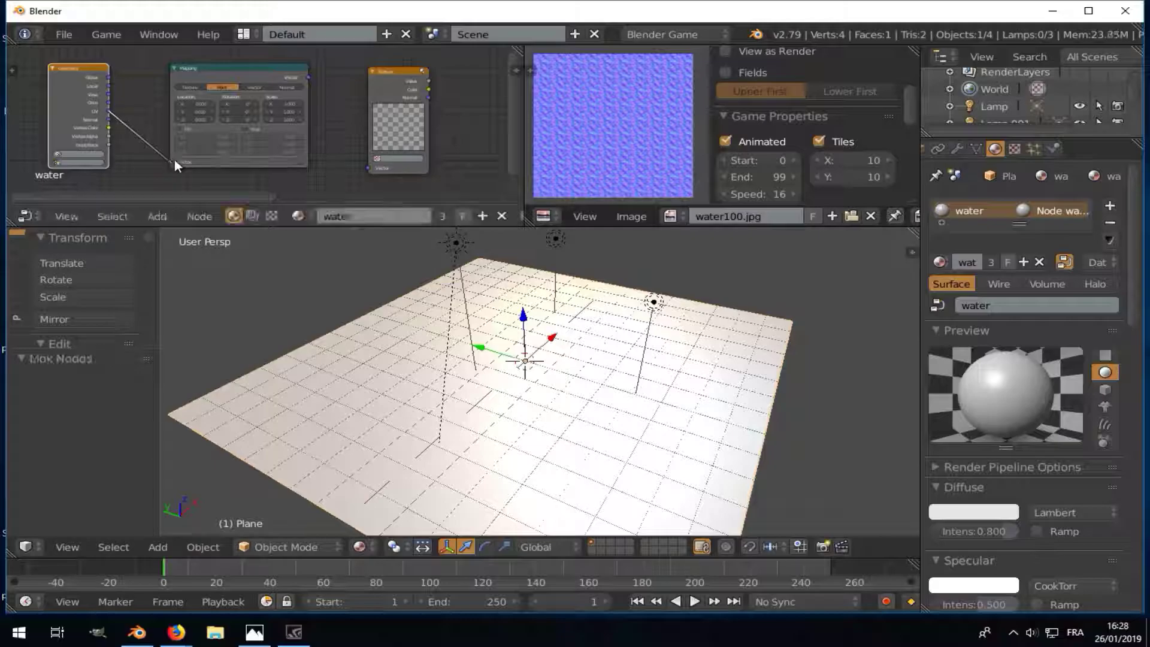
scroll(262, 120, "right", 3, "ctrl")
left_click_drag(224, 68, 285, 158)
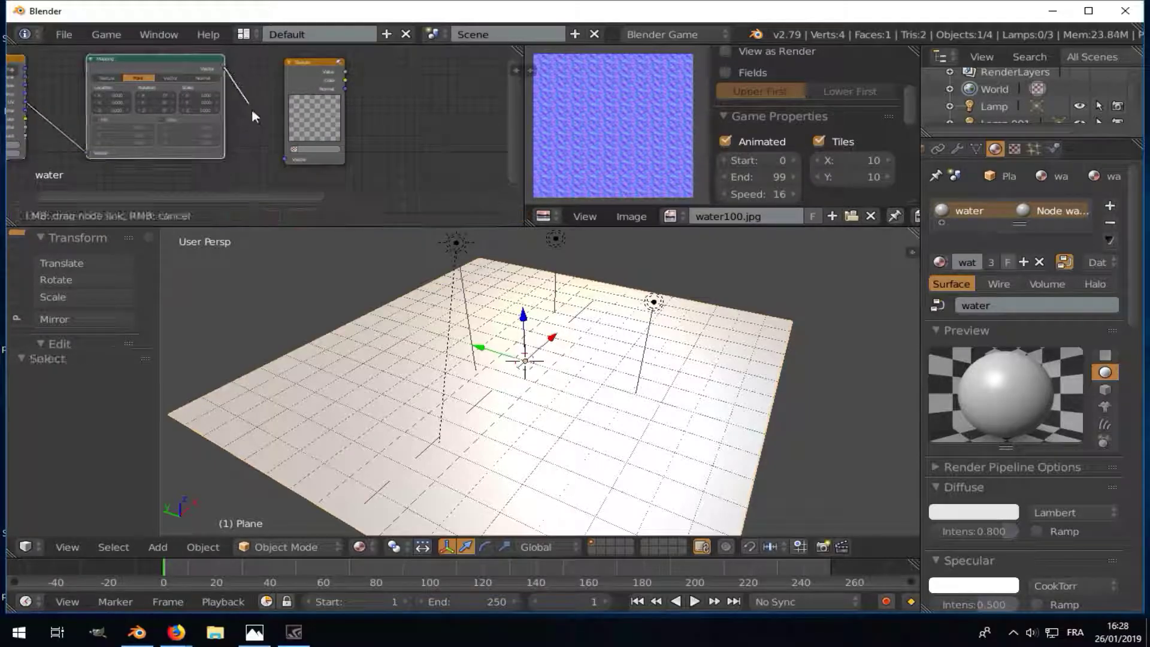
left_click(297, 149)
left_click(347, 161)
key("Home")
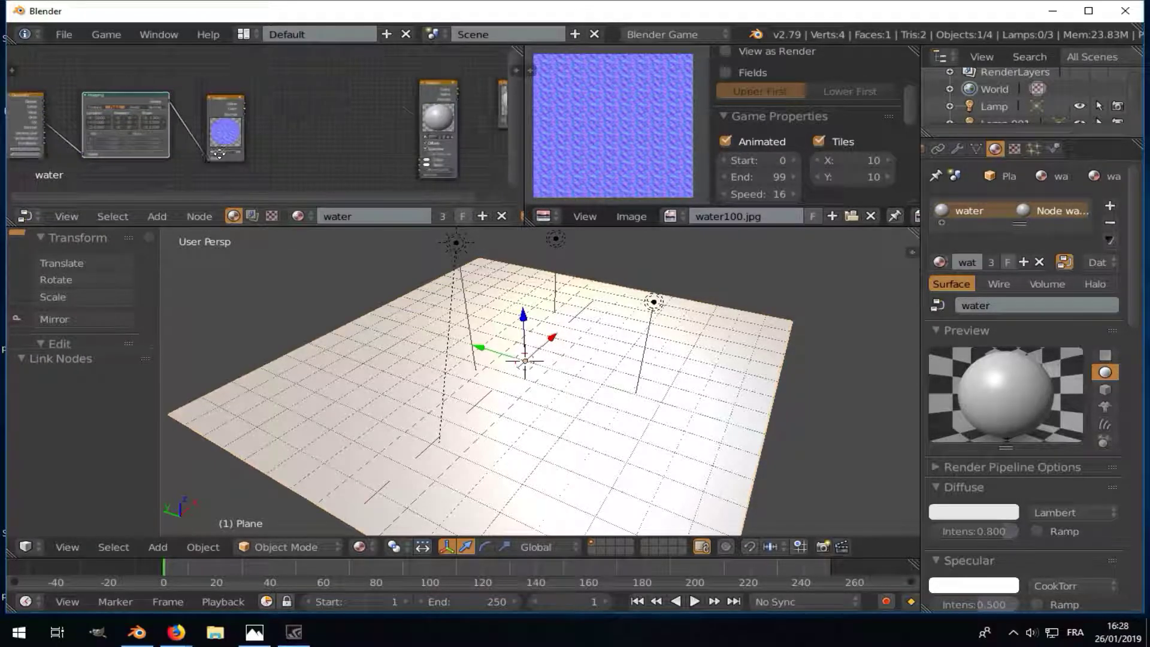
scroll(164, 114, "up", 3)
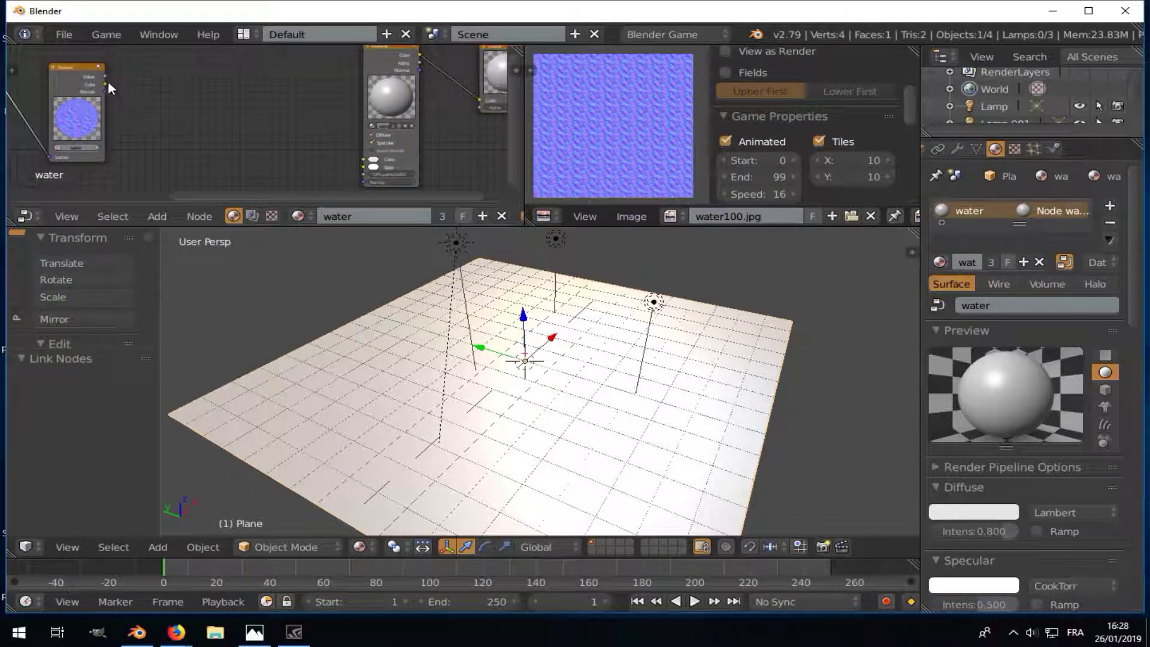
left_click_drag(106, 80, 364, 157)
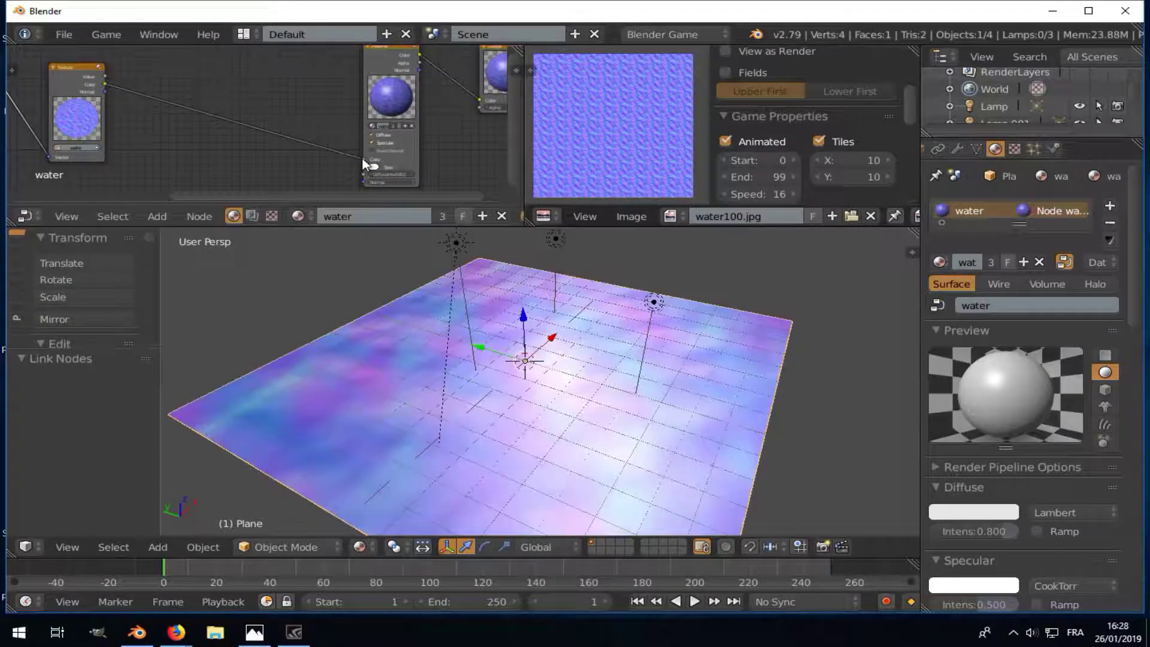
scroll(268, 130, "down", 2)
left_click_drag(377, 65, 413, 70)
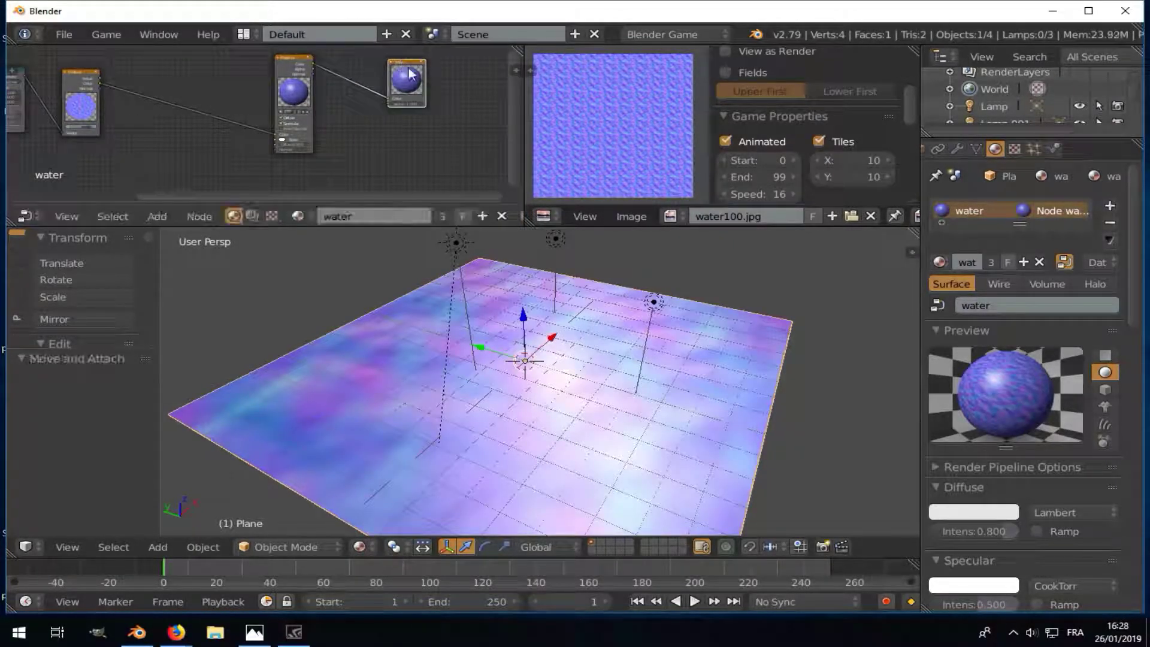
- Enable Z Transparency on the water material
scroll(1020, 424, "down", 5)
scroll(1015, 438, "down", 5)
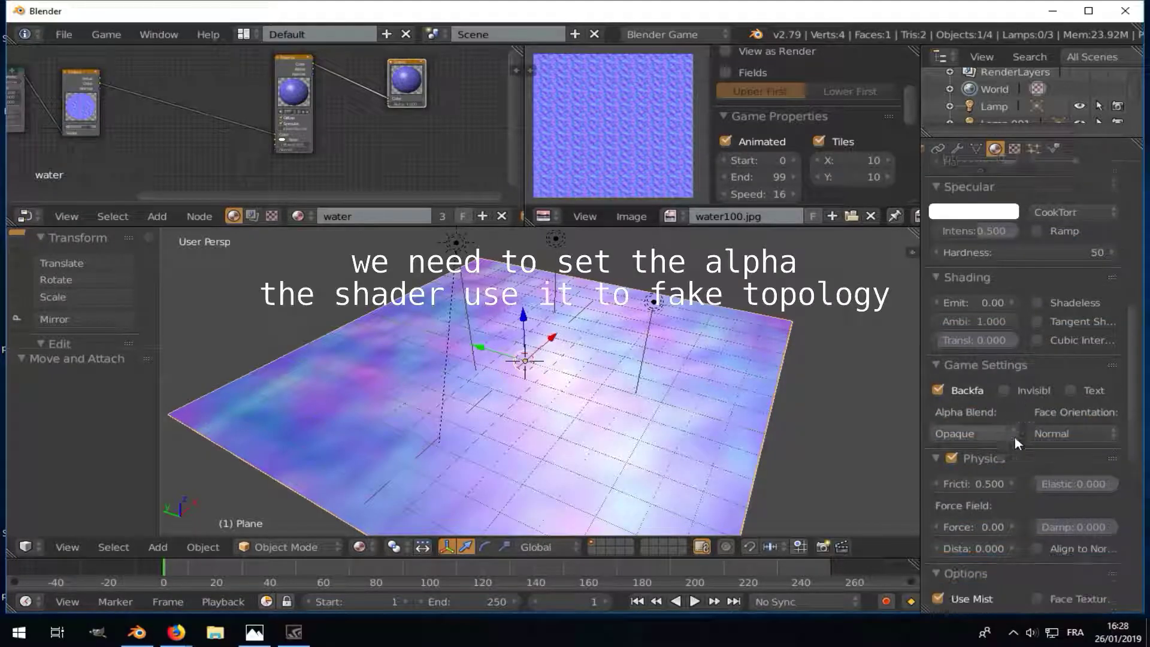
scroll(994, 432, "down", 1)
scroll(1063, 296, "up", 4)
scroll(1063, 296, "up", 3)
scroll(1067, 257, "up", 3)
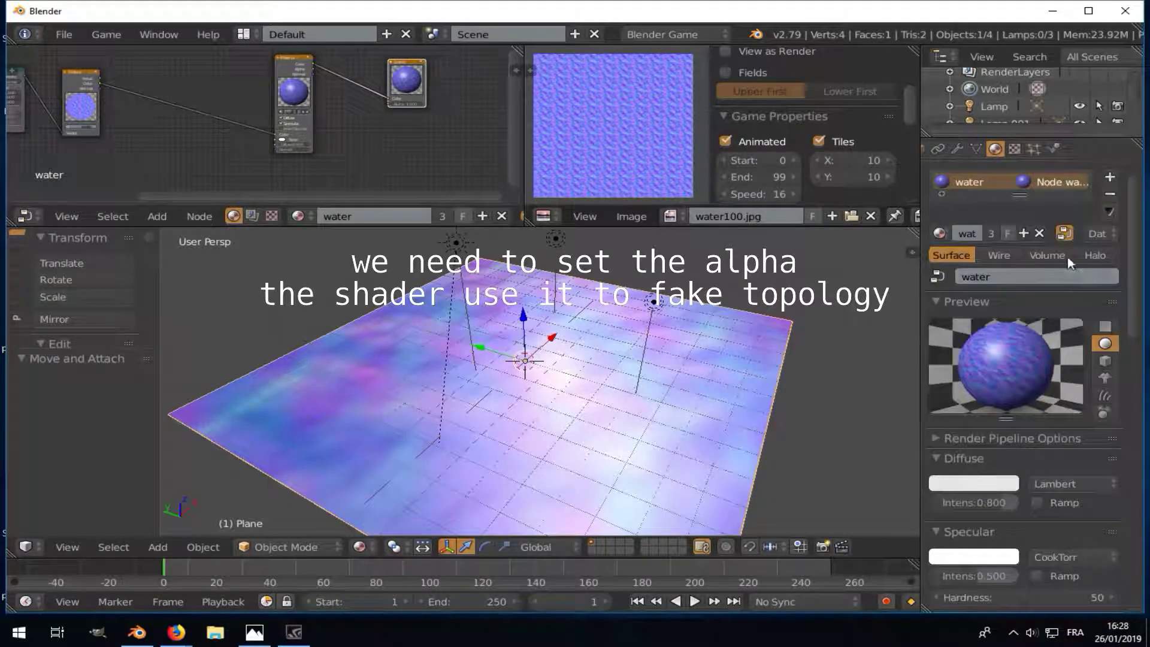
scroll(1063, 272, "down", 3)
scroll(1044, 439, "down", 4)
scroll(1042, 439, "down", 4)
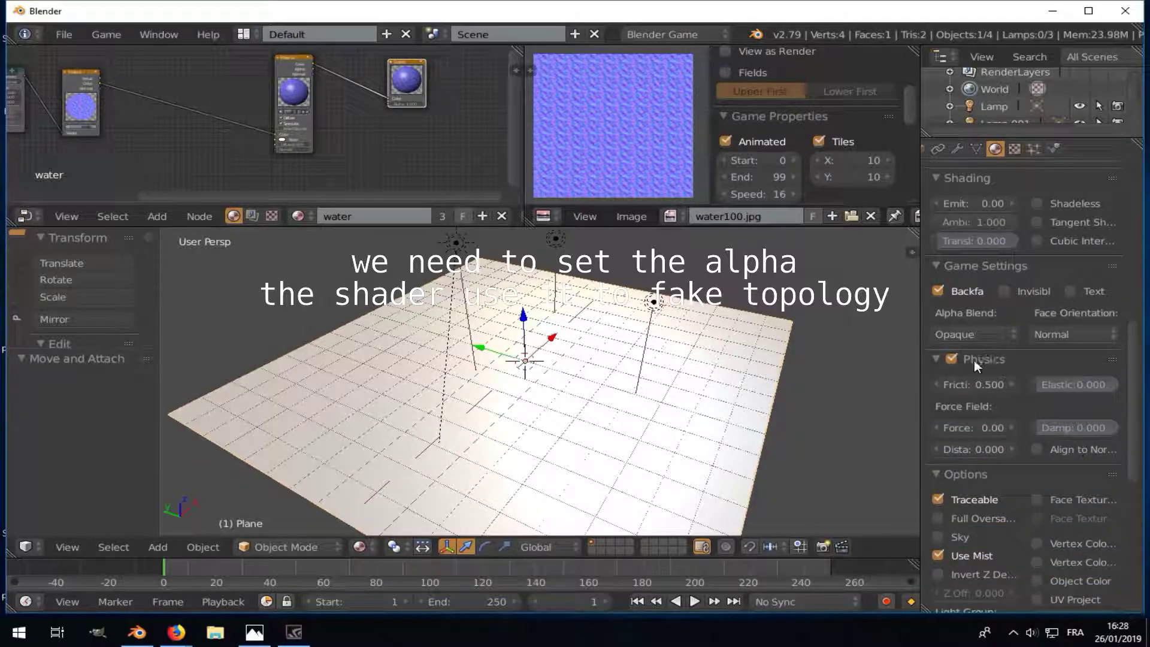
left_click_drag(920, 406, 841, 405)
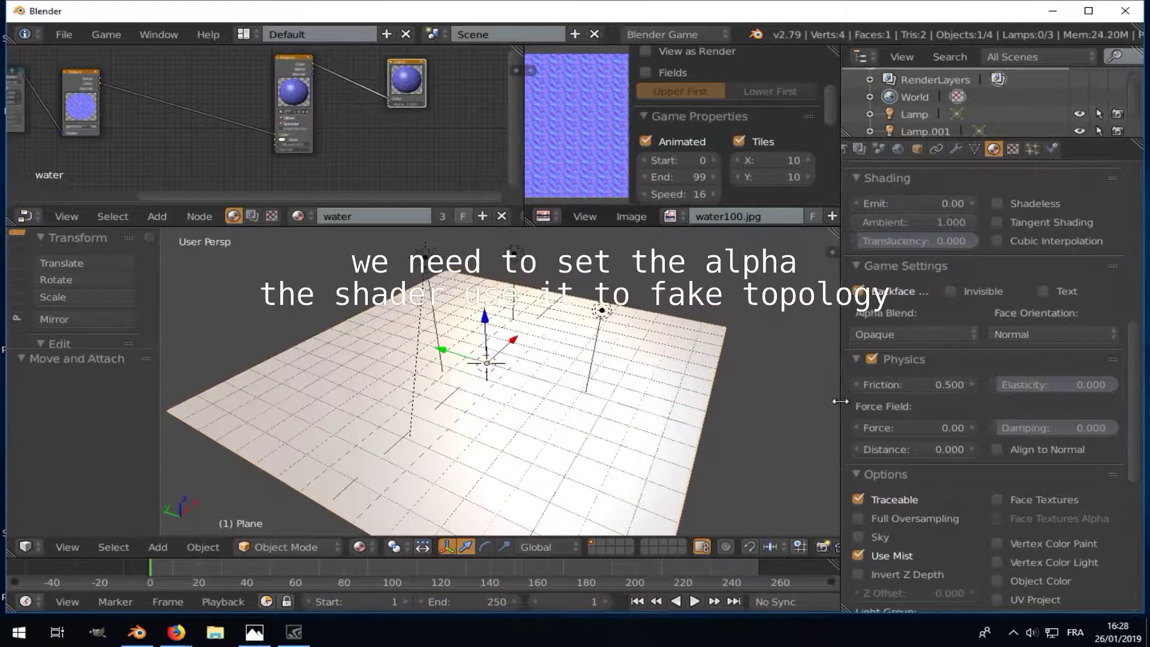
scroll(969, 428, "down", 4)
scroll(969, 428, "down", 1)
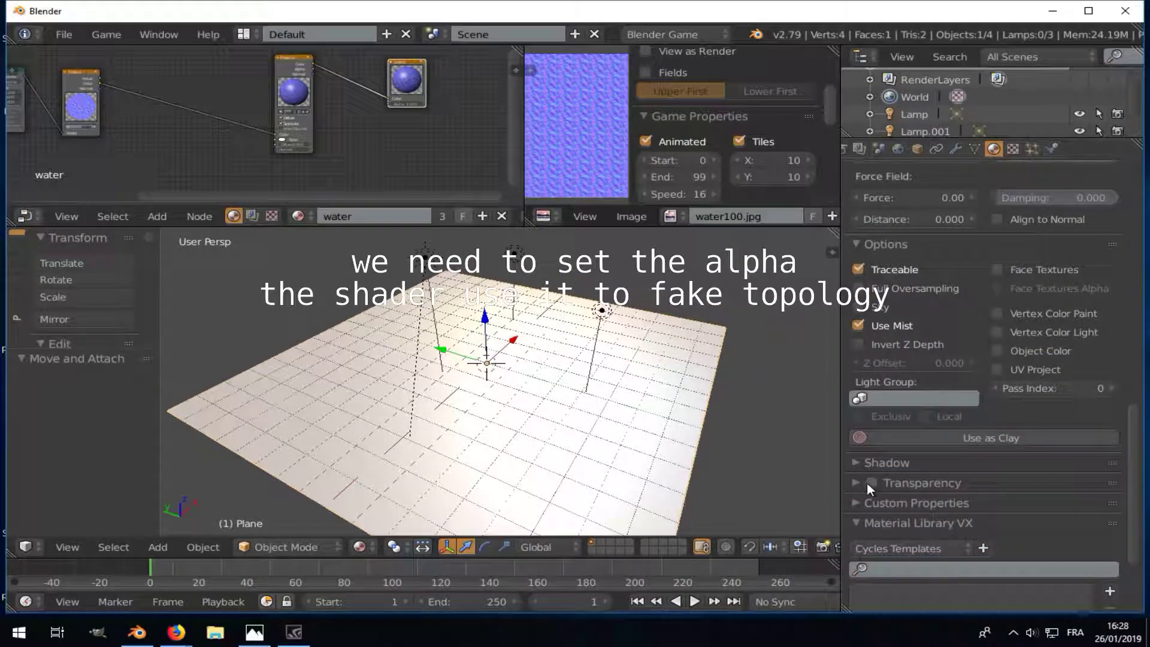
left_click(871, 483)
- Set the material's Alpha to 0 and transparency Specular to 0
scroll(874, 498, "down", 4)
scroll(875, 497, "down", 1)
left_click_drag(949, 332, 854, 332)
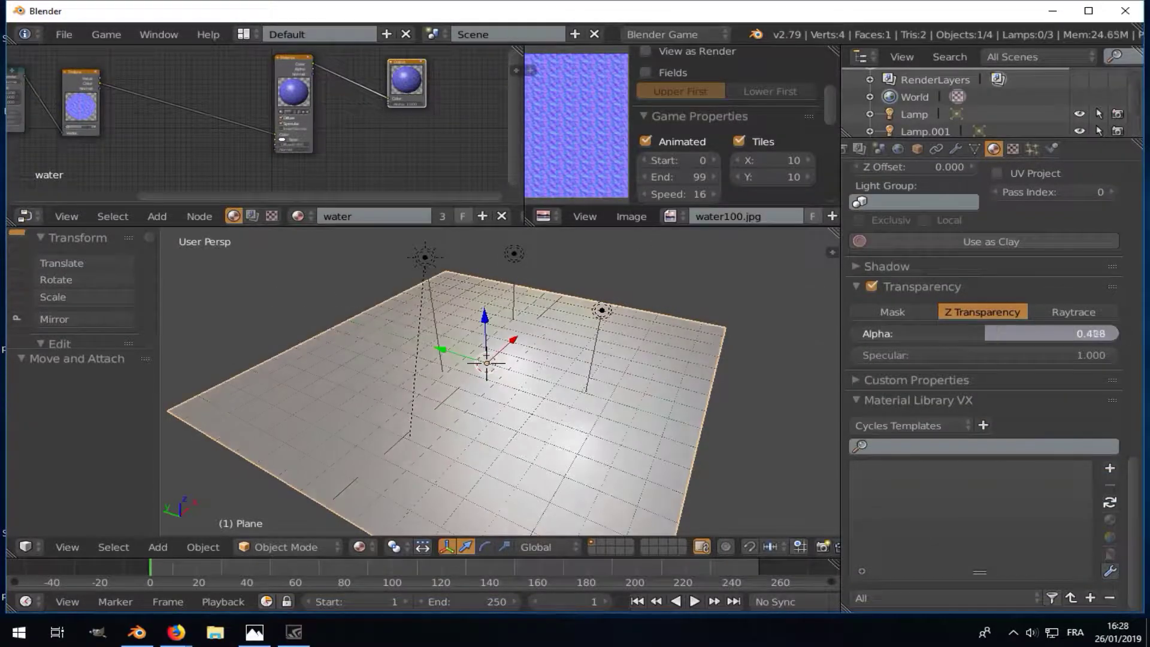
left_click(854, 330)
type("000")
key("Return")
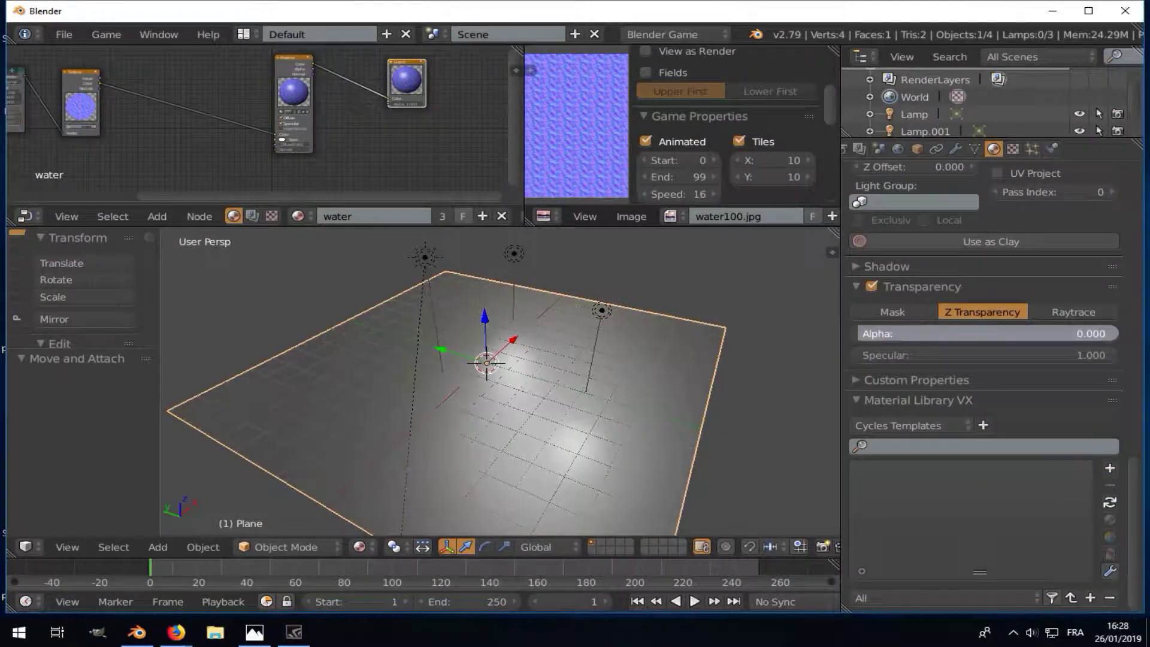
left_click_drag(958, 353, 863, 355)
scroll(1055, 326, "up", 5)
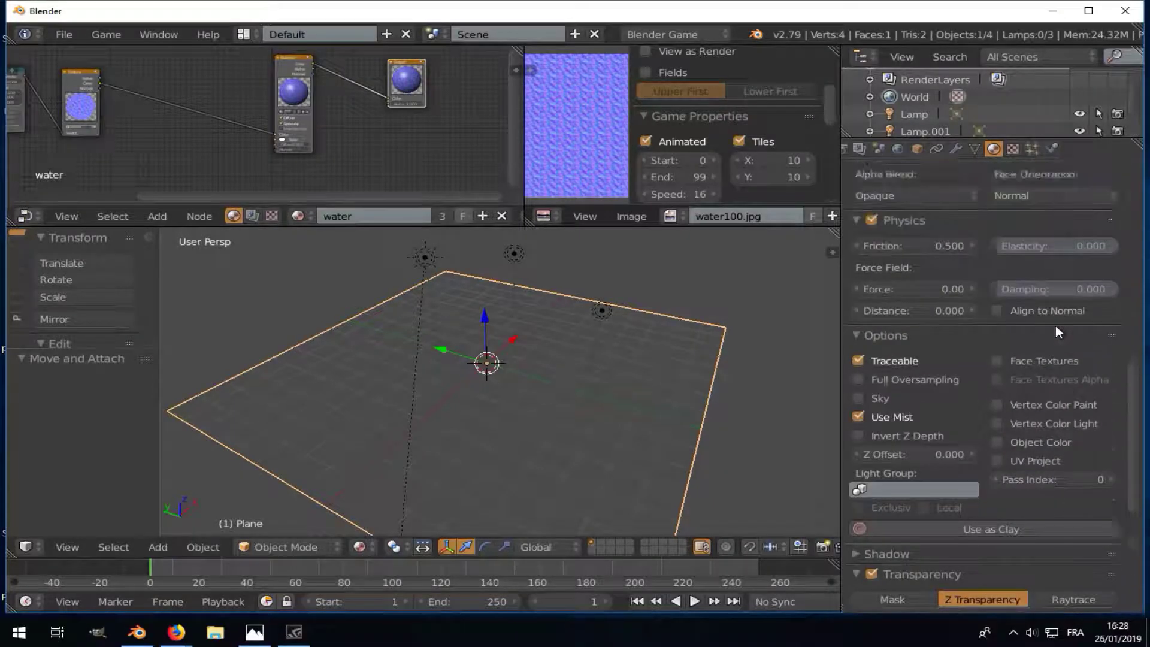
scroll(1056, 326, "up", 5)
scroll(1055, 326, "up", 5)
- Turn Use Nodes back on and add a ColorRamp node to the water material
left_click(1037, 261)
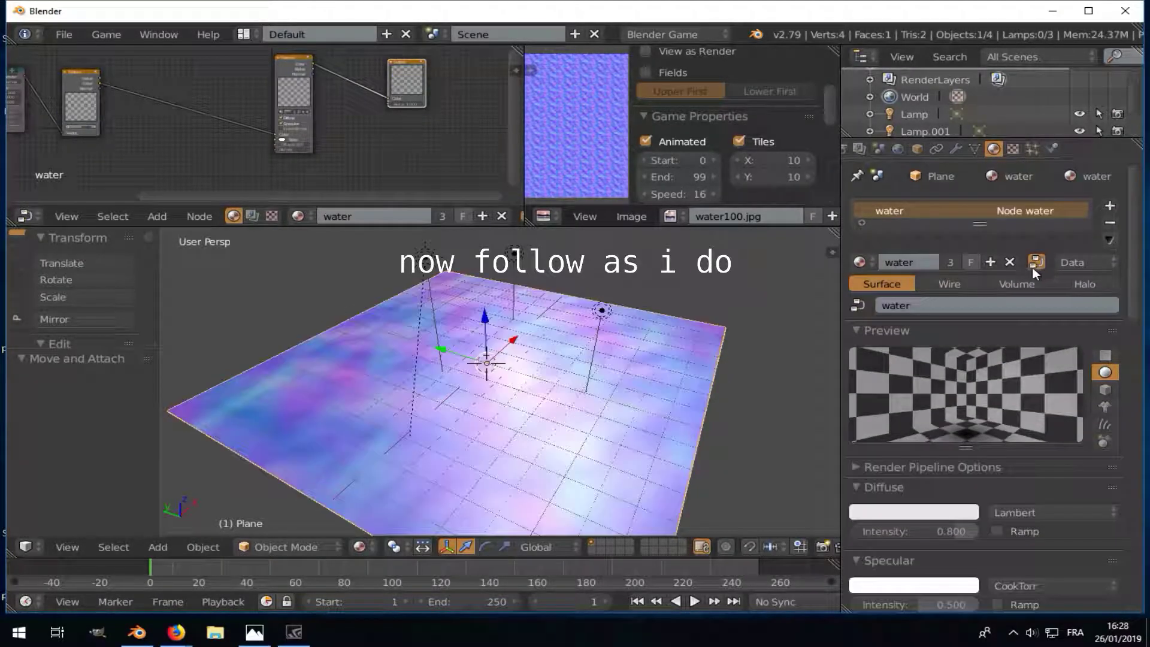
key("Home")
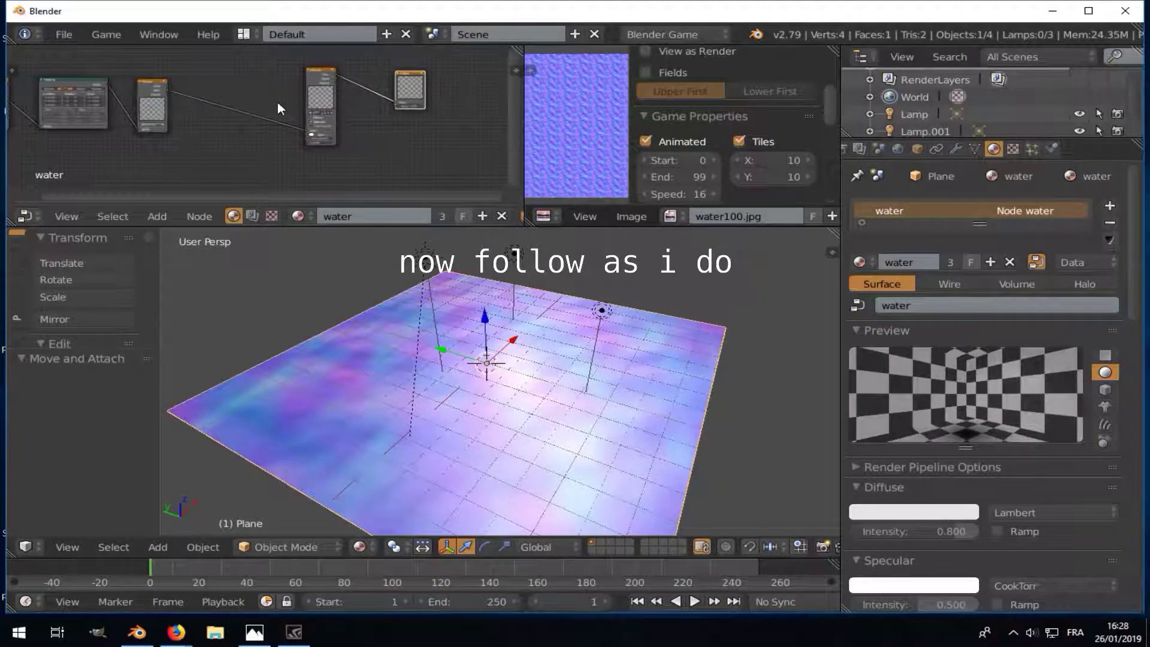
scroll(163, 89, "up", 2)
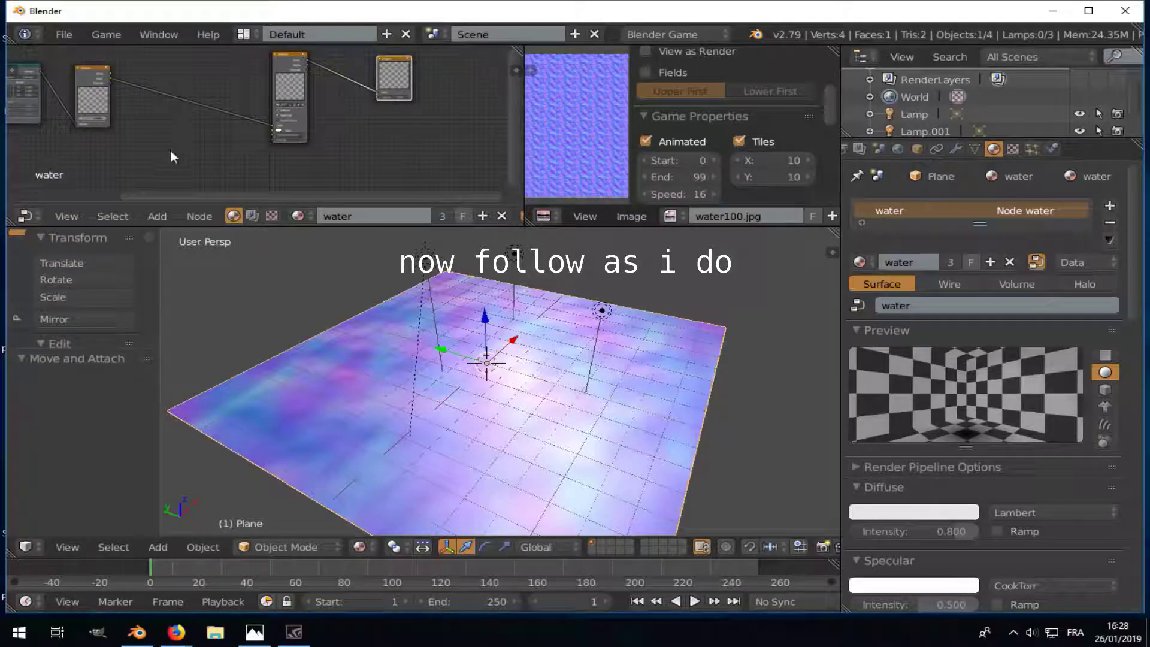
key("shift+a")
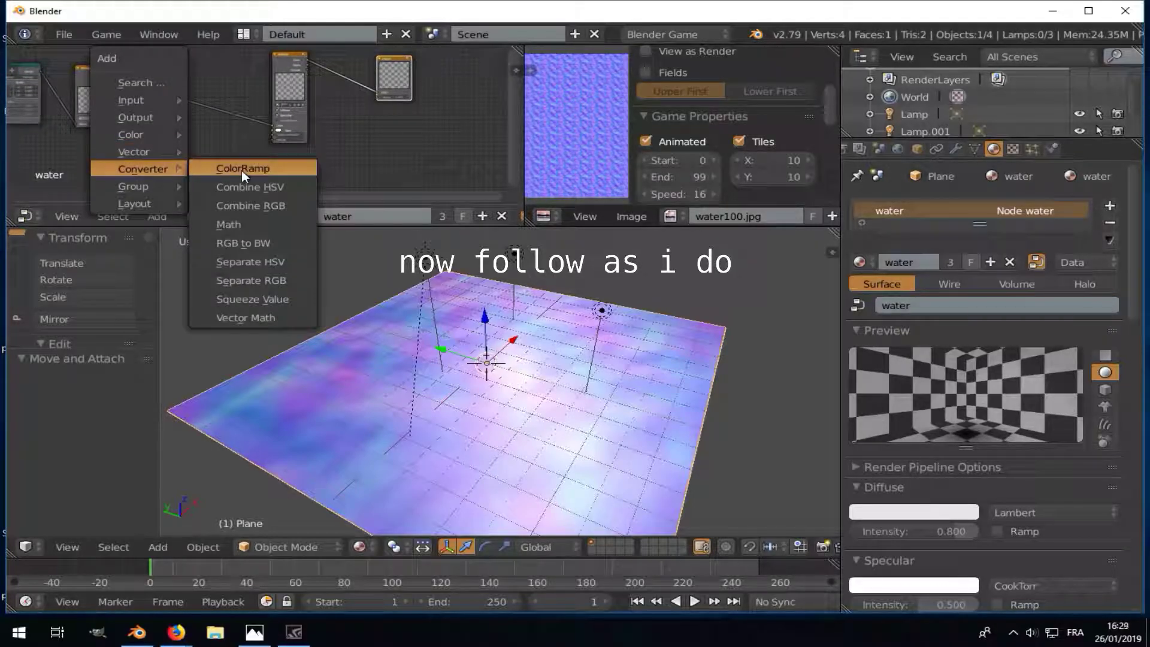
left_click(242, 170)
left_click(259, 151)
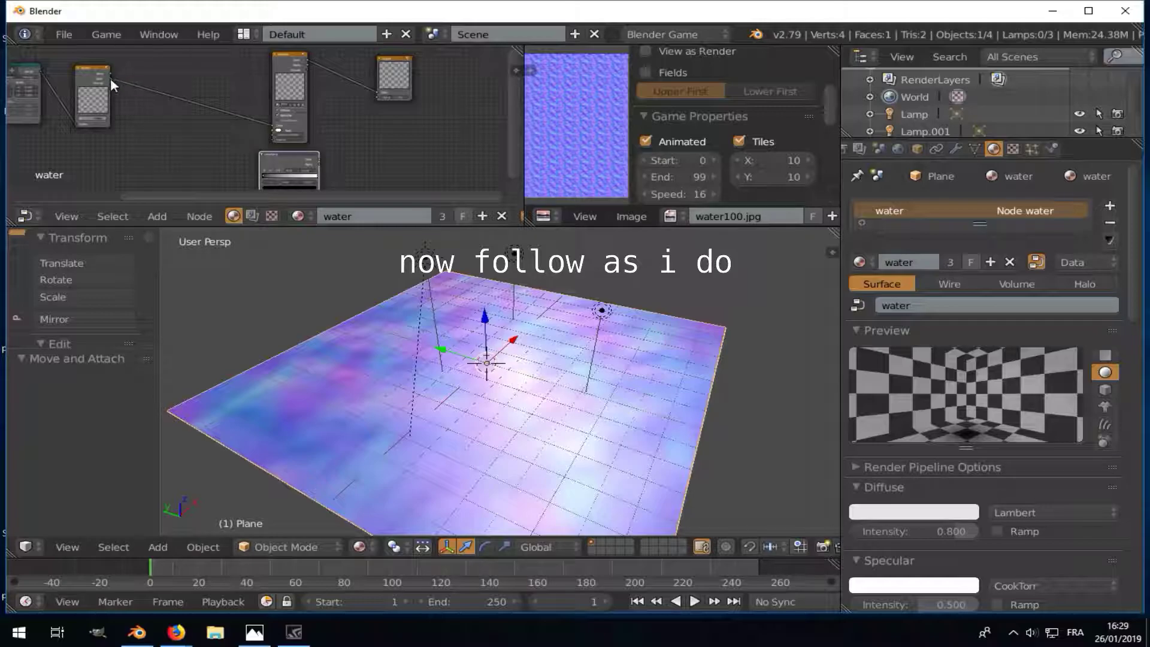
- Route the image texture's colour through the ColorRamp into the material
middle_click_drag(110, 78, 104, 60)
left_click_drag(111, 64, 250, 171)
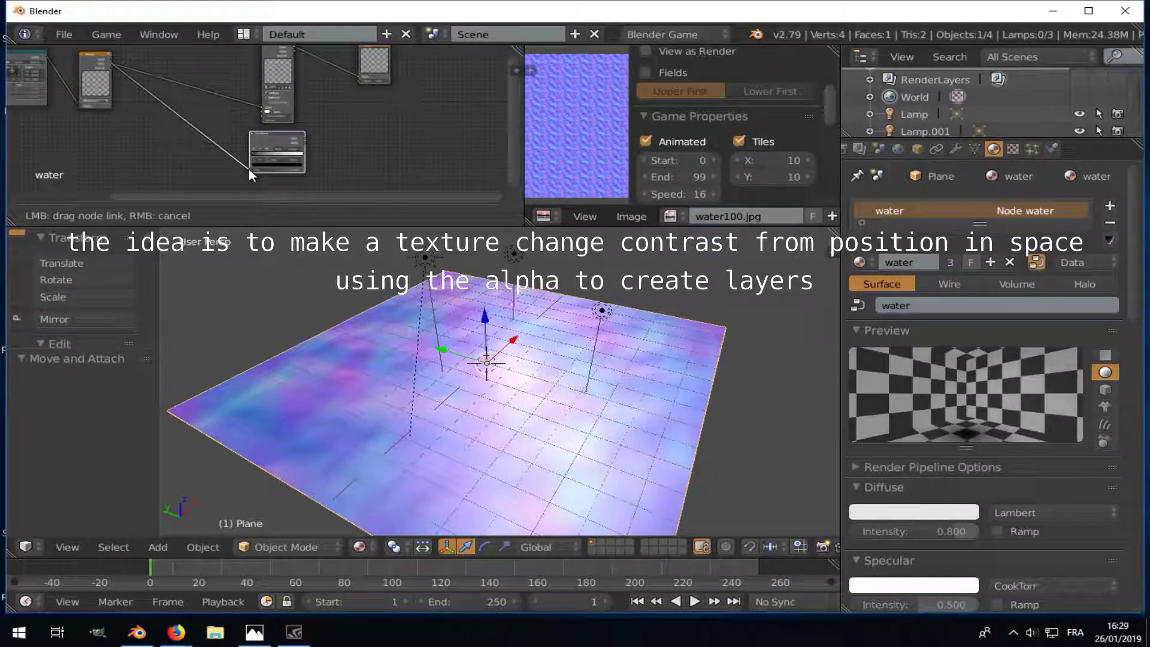
scroll(292, 176, "up", 2)
middle_click_drag(324, 139, 267, 139)
scroll(259, 161, "down", 1)
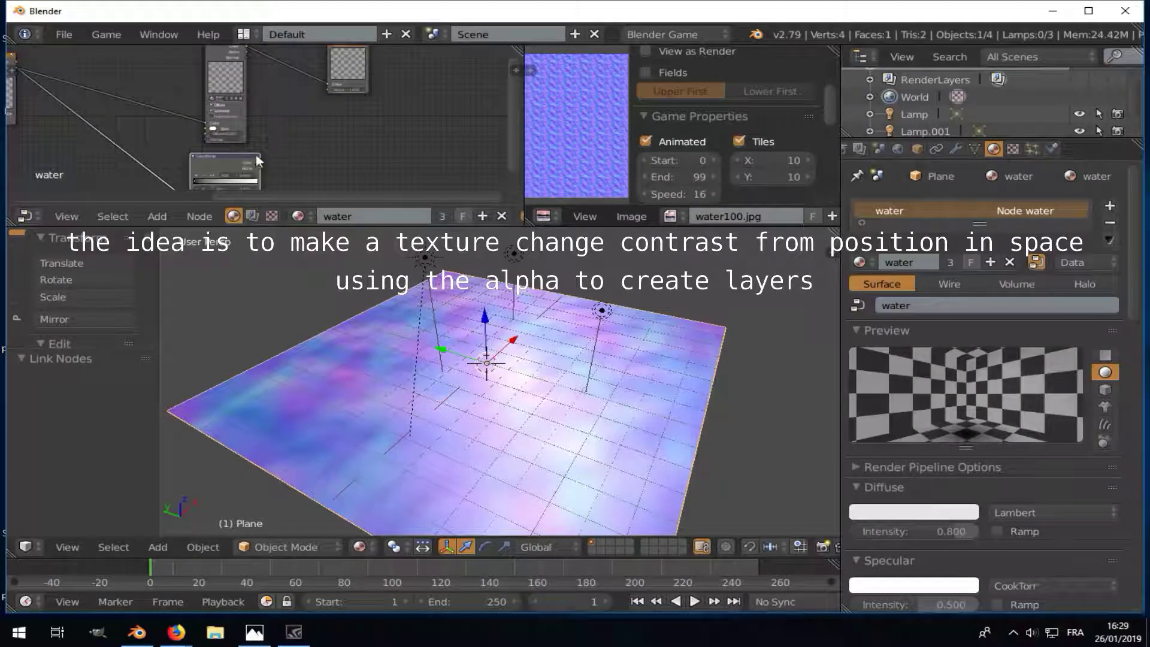
left_click_drag(261, 161, 329, 88)
scroll(329, 87, "down", 1)
scroll(329, 99, "down", 1)
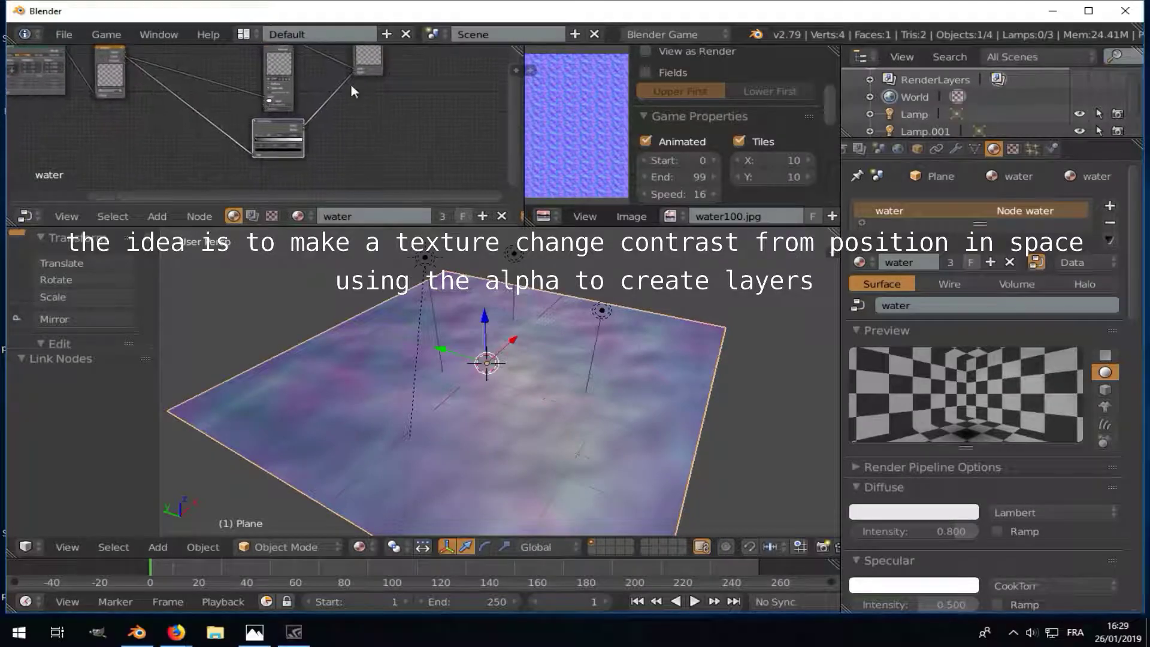
scroll(215, 130, "up", 3, "shift")
key("shift+a")
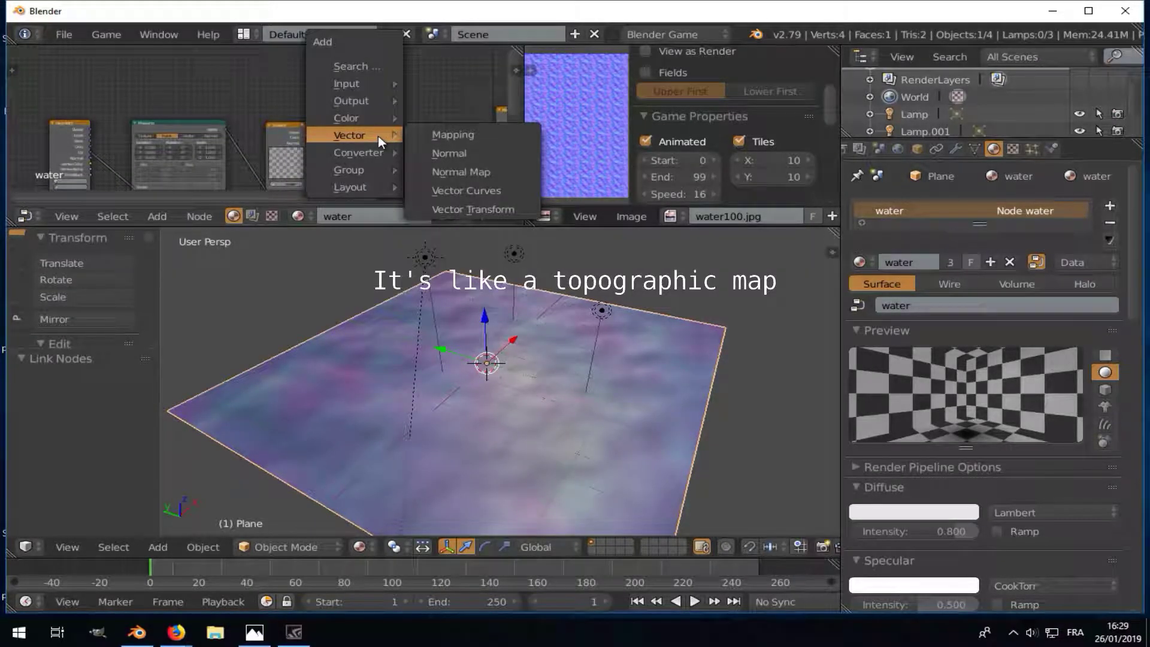
- Duplicate the image texture node and combine both copies in an expanded Mix node
scroll(286, 118, "down", 3, "shift")
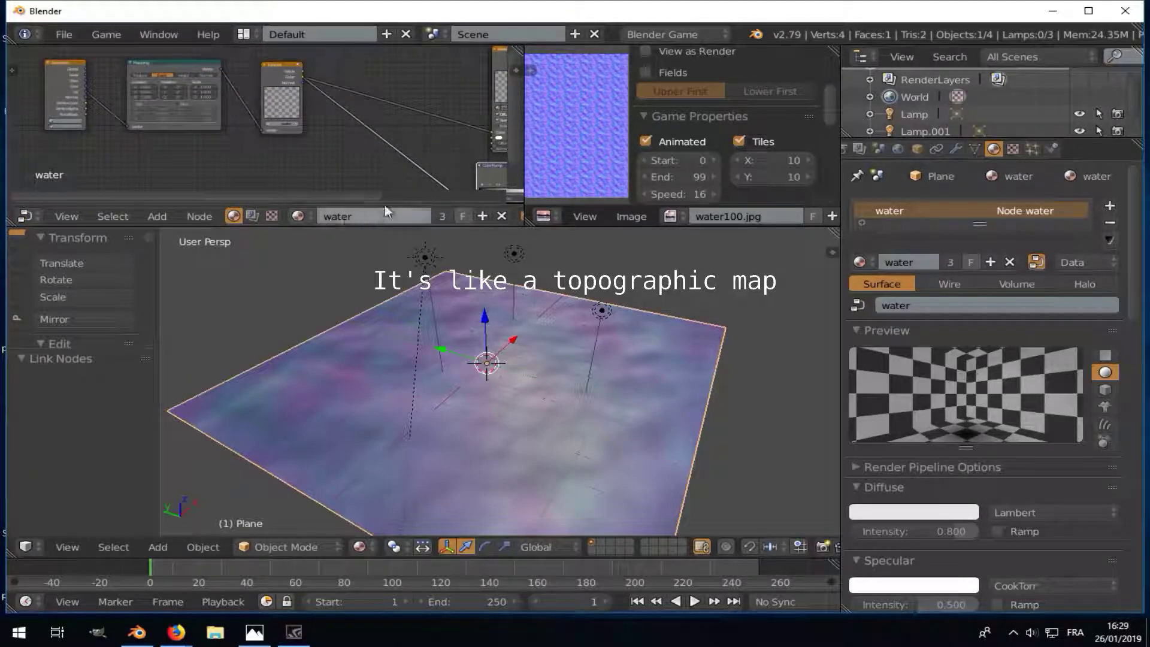
key("shift+d")
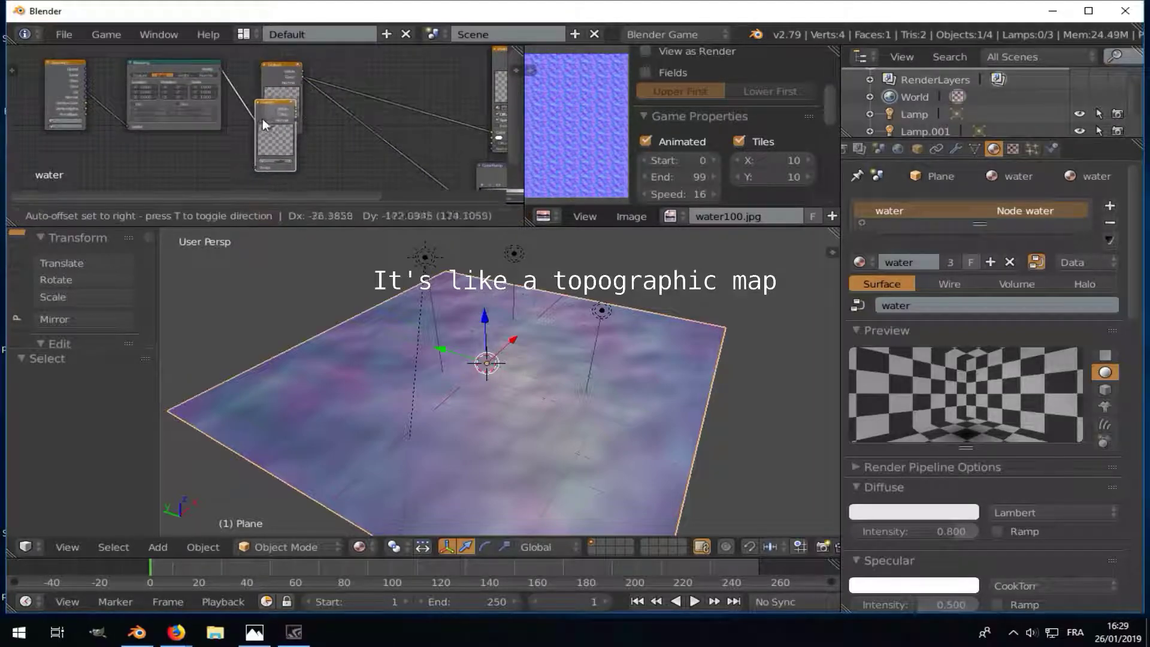
left_click(267, 157)
key("ctrl+0")
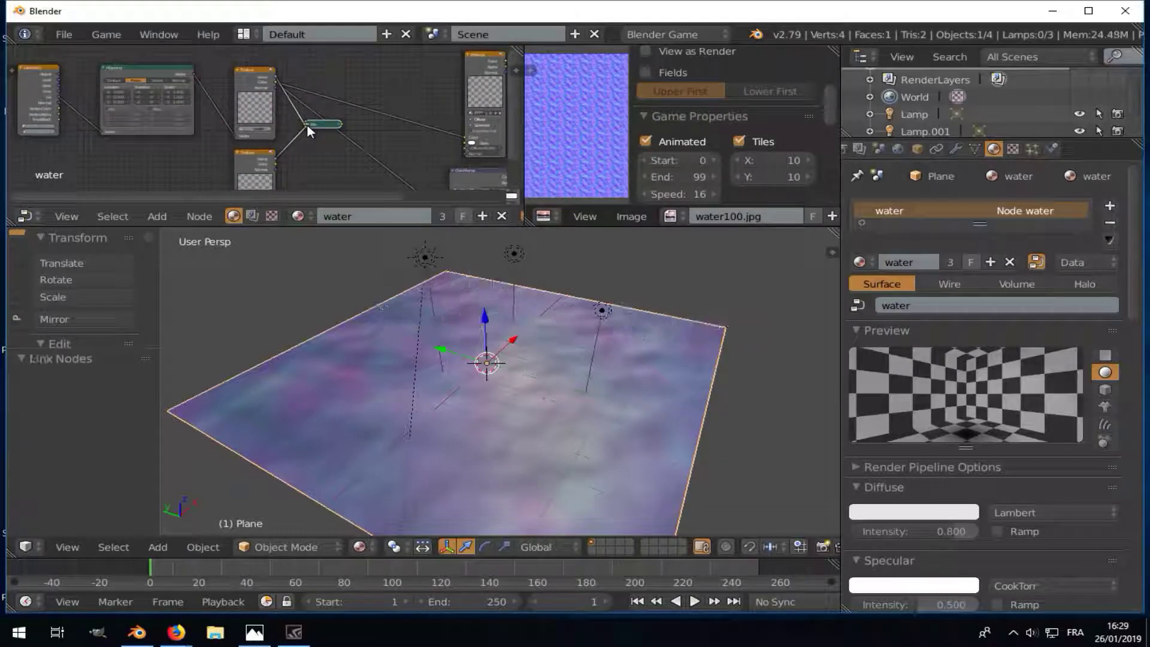
key("h")
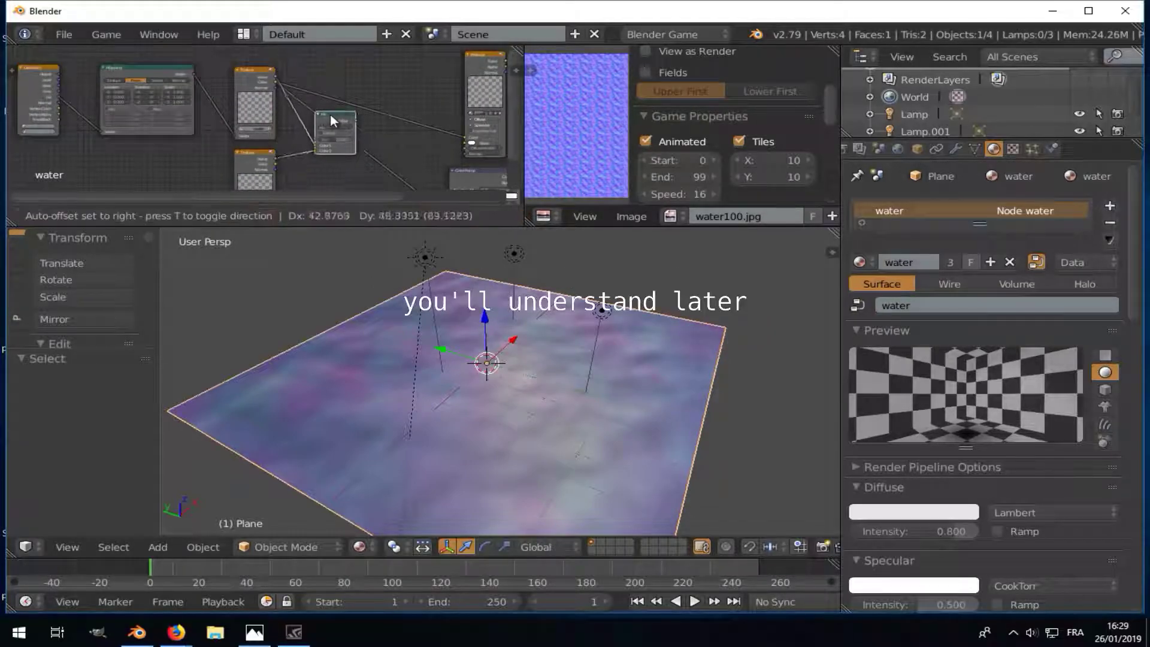
mouse_move(308, 122)
left_mouse_down()
mouse_move(339, 67)
mouse_move(469, 136)
left_mouse_up()
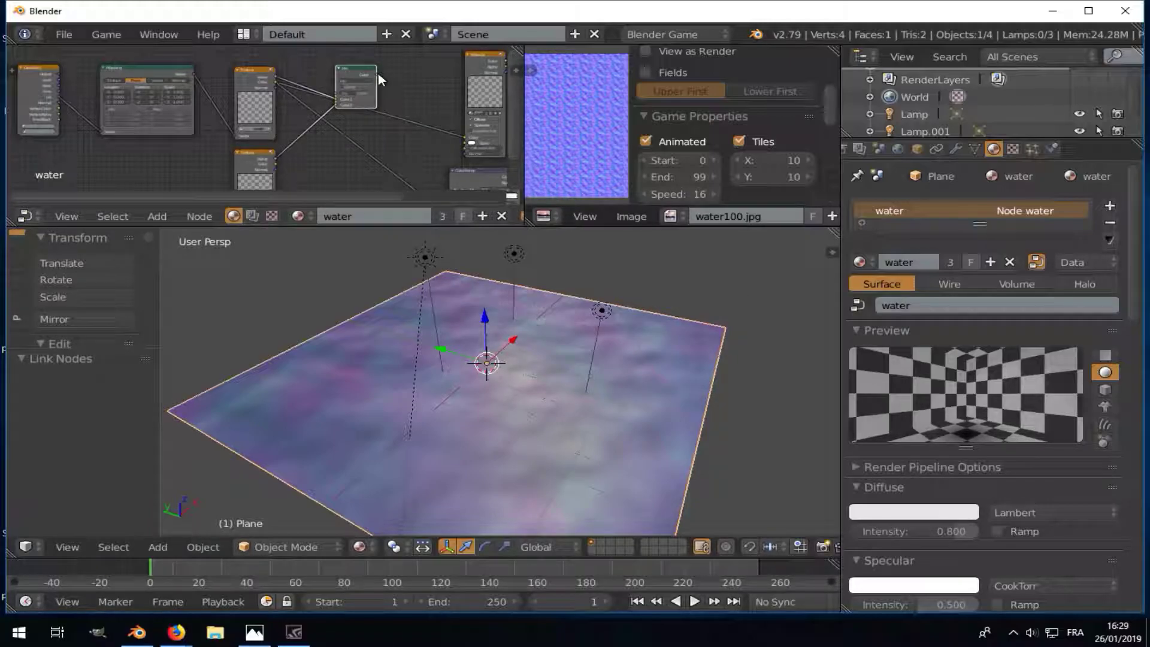
- Connect the Mix node's result into the material output
left_click_drag(379, 73, 466, 135)
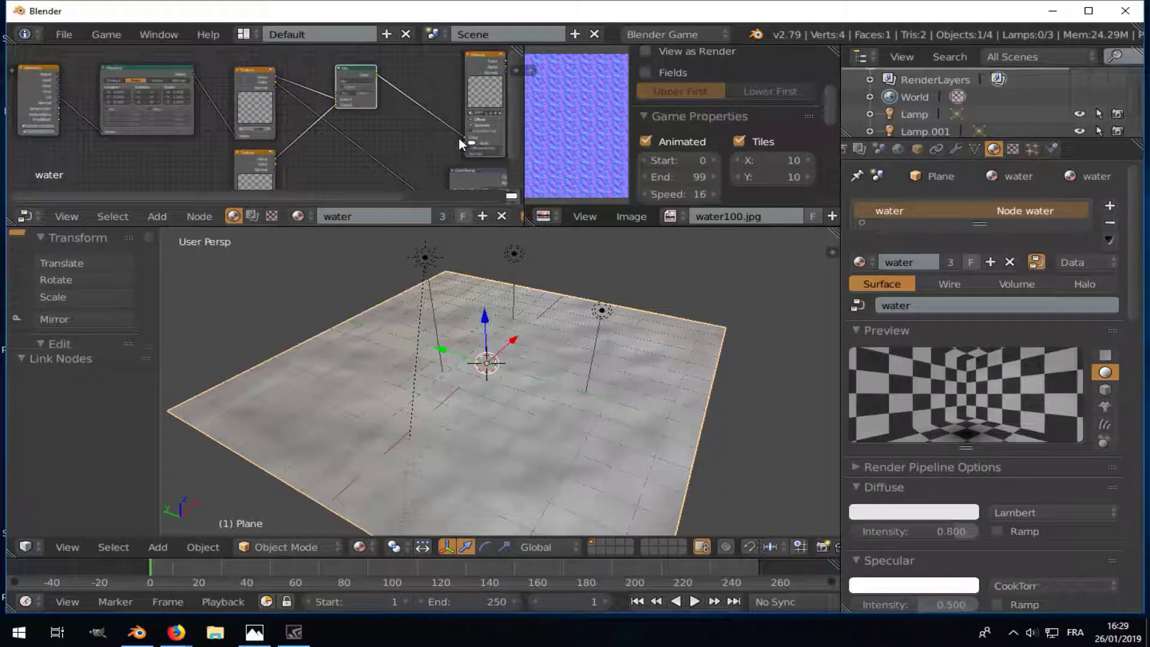
scroll(361, 88, "down", 2)
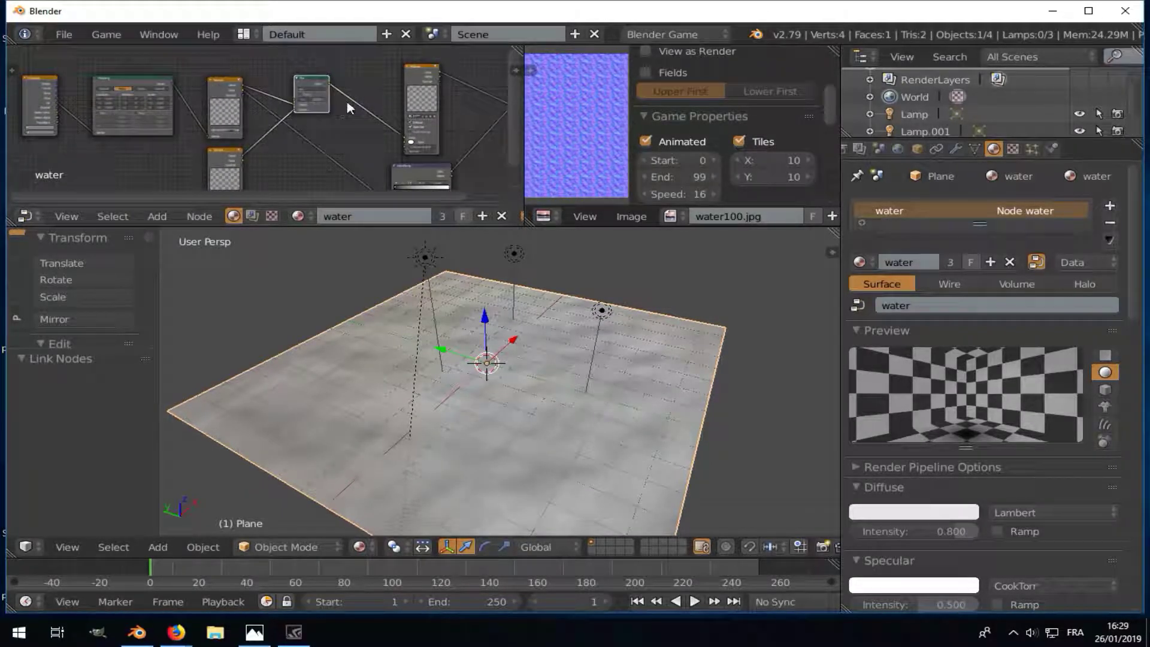
scroll(423, 106, "down", 1)
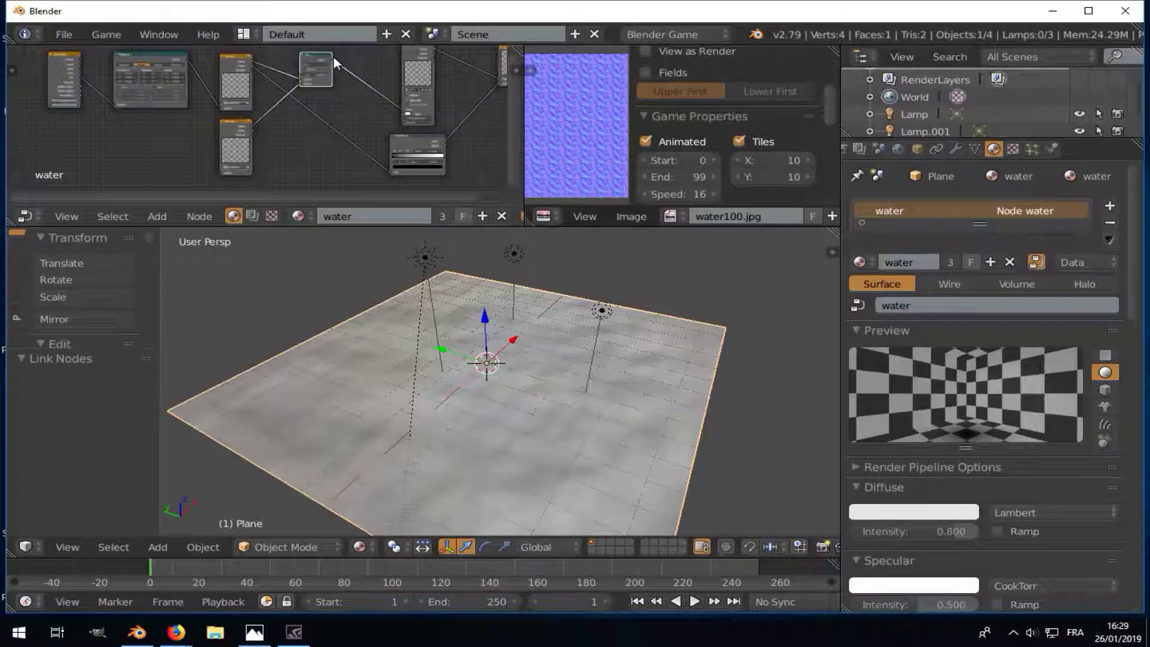
mouse_move(333, 56)
left_mouse_down()
mouse_move(393, 188)
mouse_move(384, 164)
left_mouse_up()
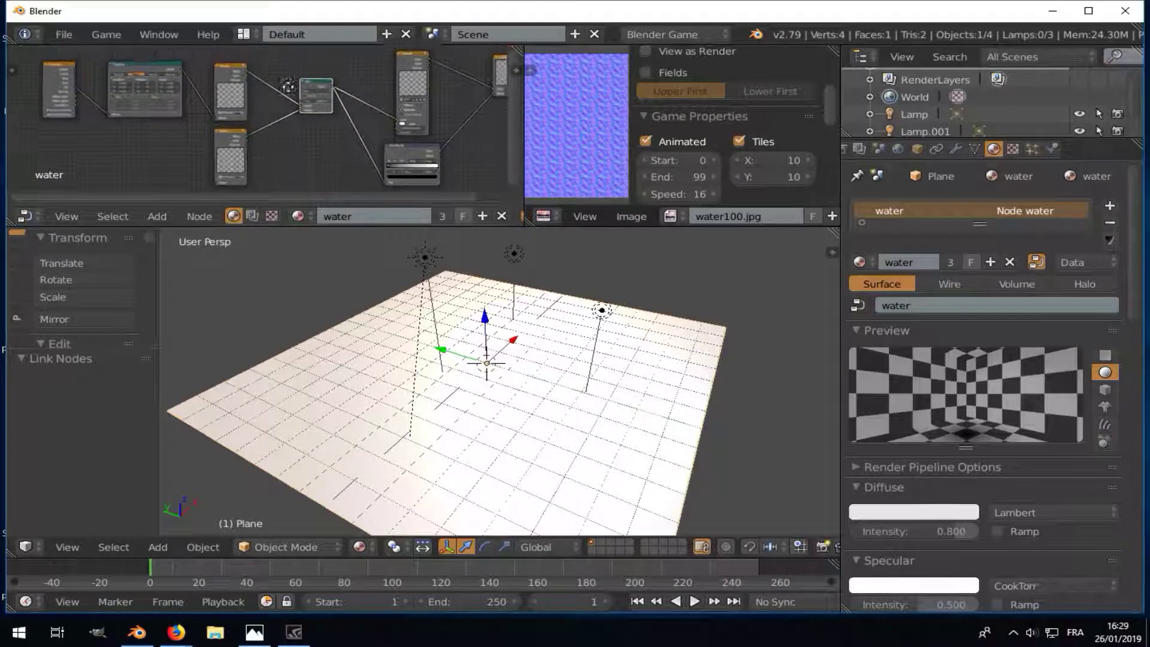
- Add an Object Info input node to the water material's node tree
scroll(285, 86, "up", 2)
key("shift+a")
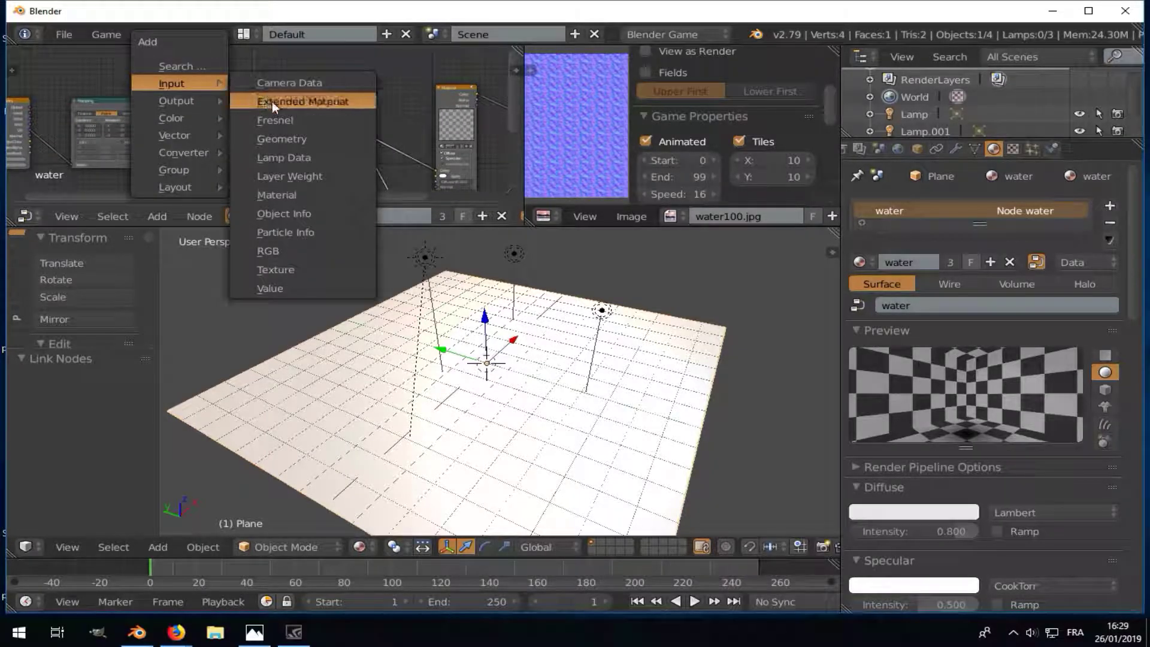
left_click(291, 209)
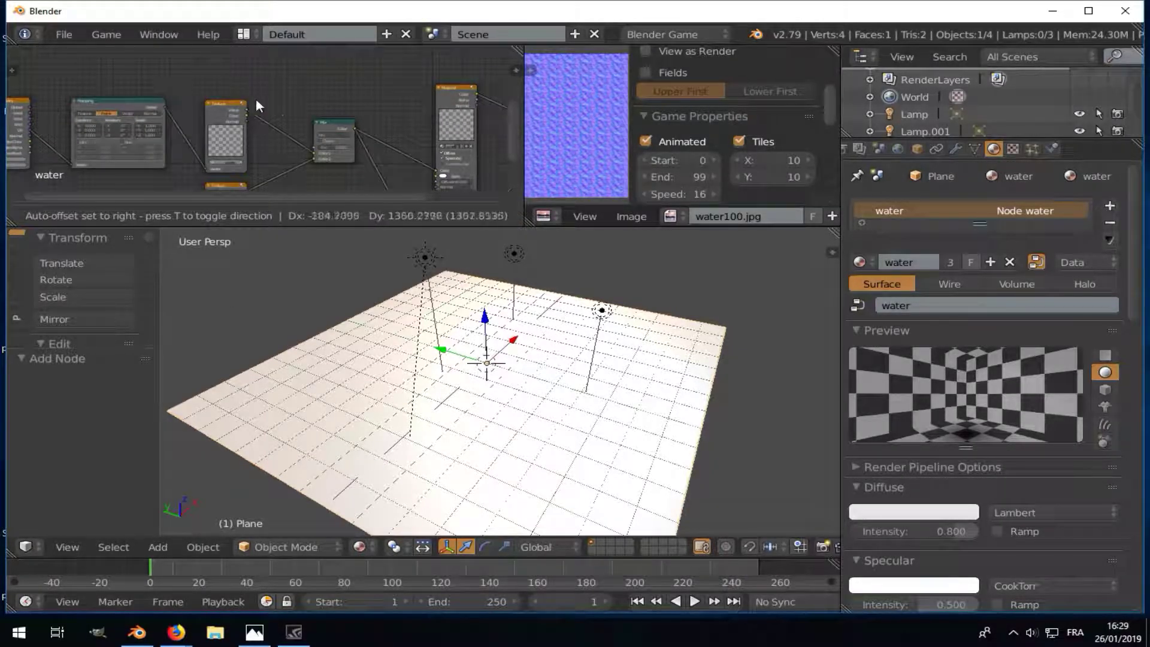
left_click(275, 72)
- Frame the Object Info node and move it next to the existing node chain
scroll(308, 93, "down", 2)
scroll(313, 97, "down", 2)
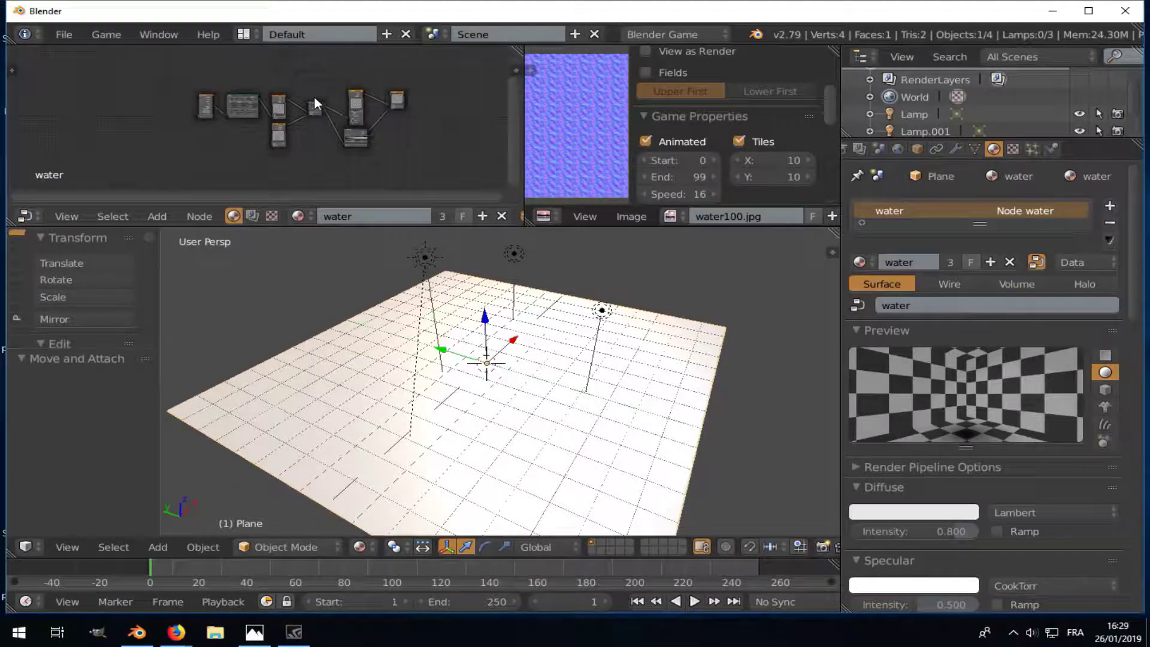
scroll(315, 100, "down", 1)
key("KP_Decimal")
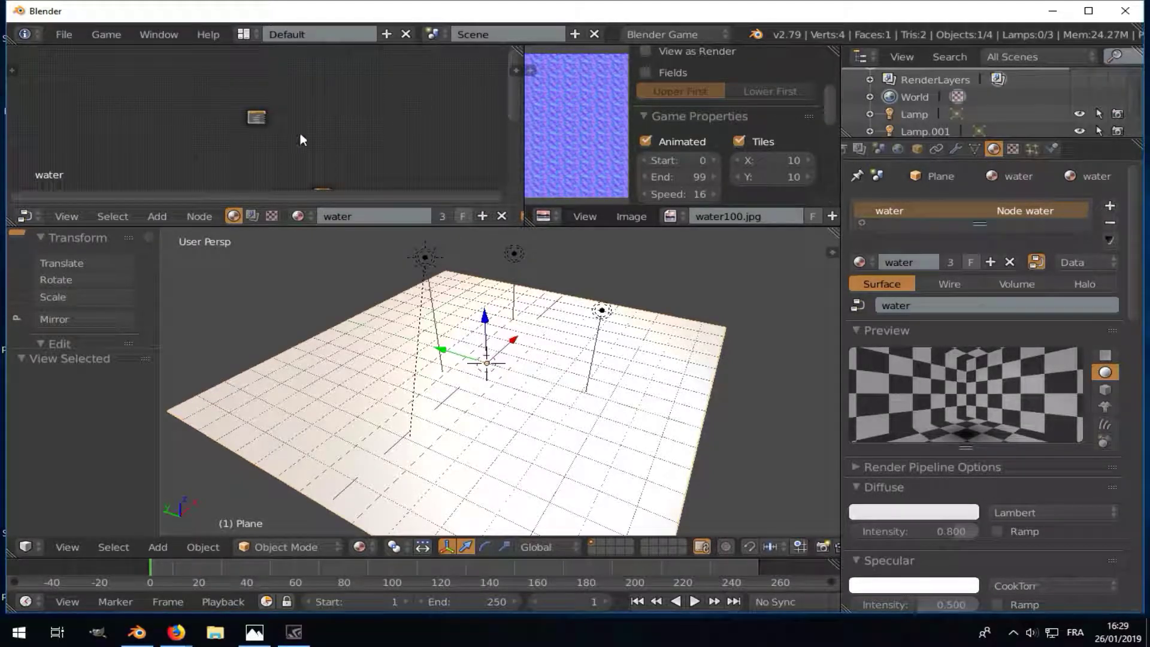
key("g")
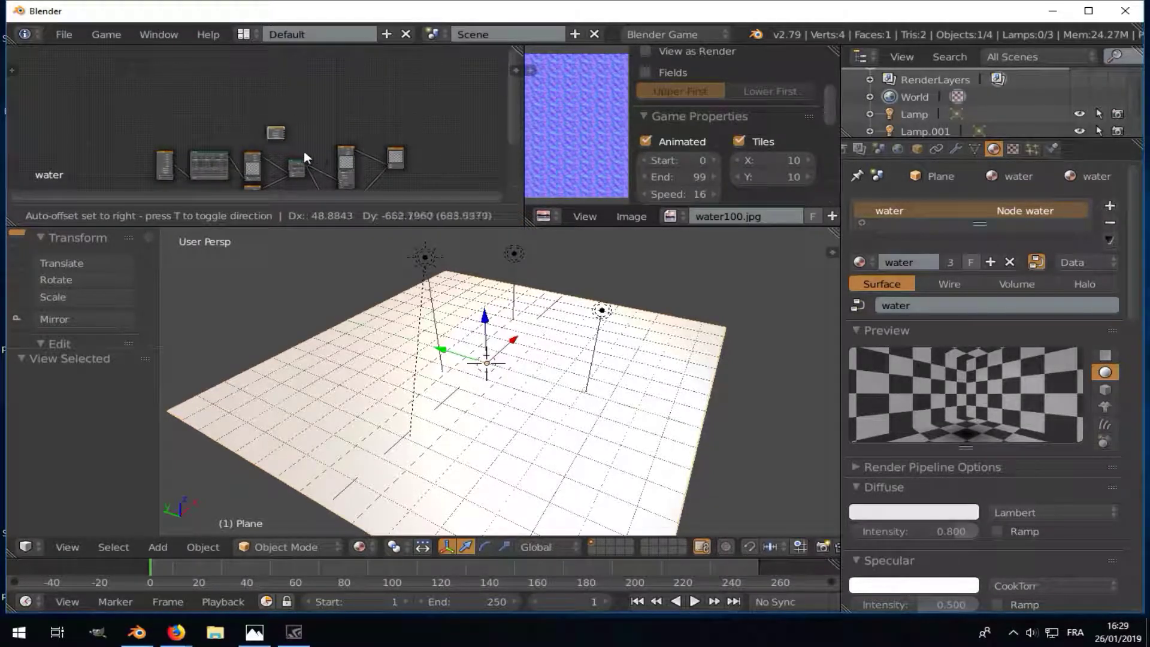
left_click(271, 151)
scroll(270, 150, "up", 2)
scroll(257, 131, "up", 2)
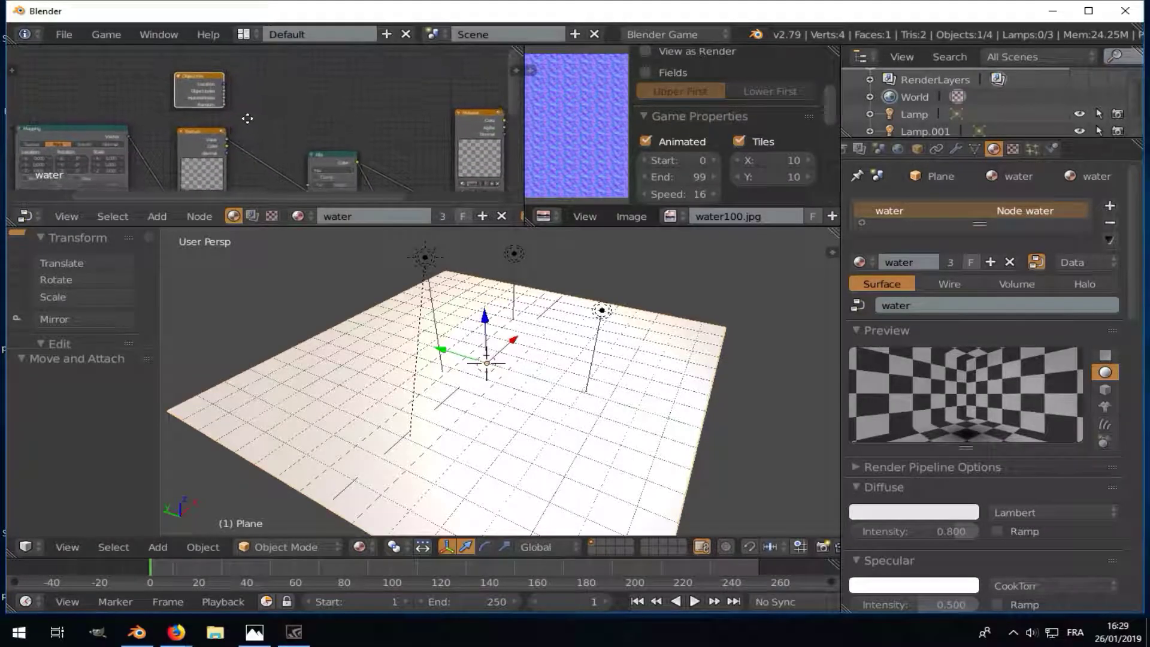
scroll(252, 120, "up", 1)
key("shift+a")
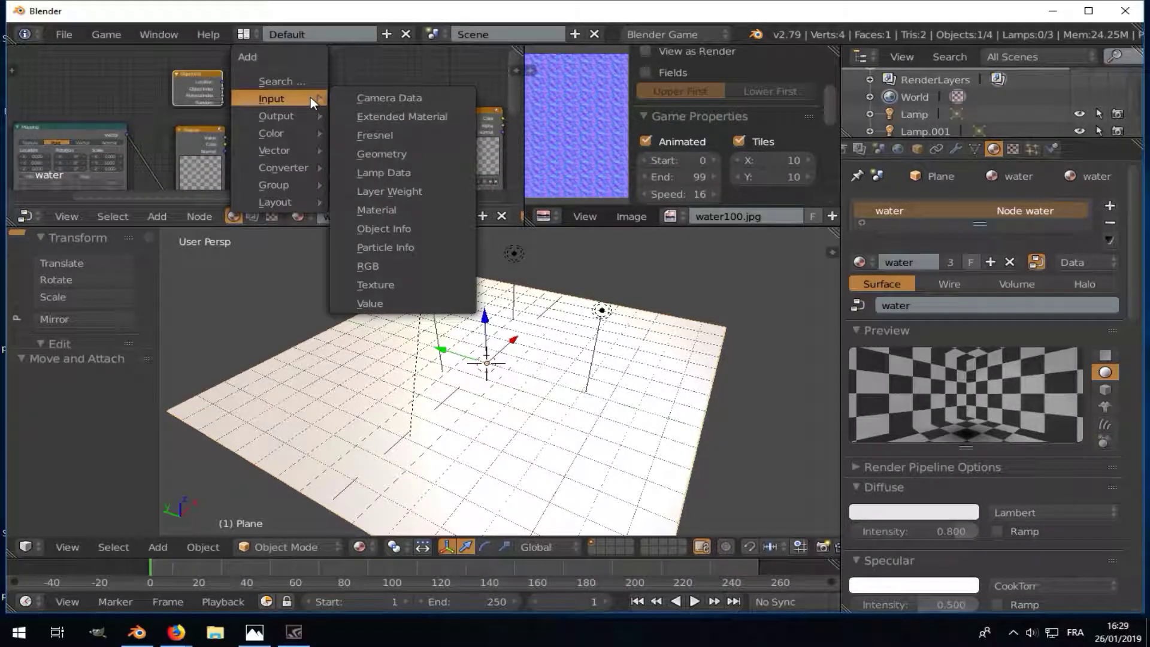
mouse_move(282, 167)
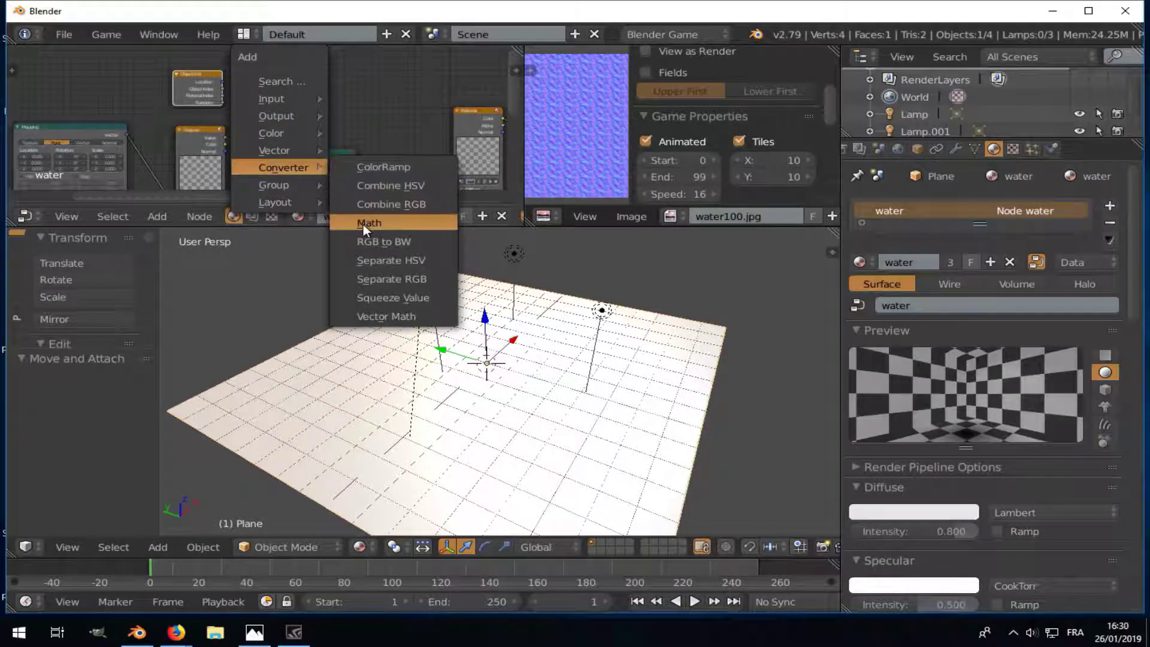
- Add a Math node and set its operation to Multiply
left_click(363, 224)
left_click(246, 66)
scroll(261, 99, "up", 2)
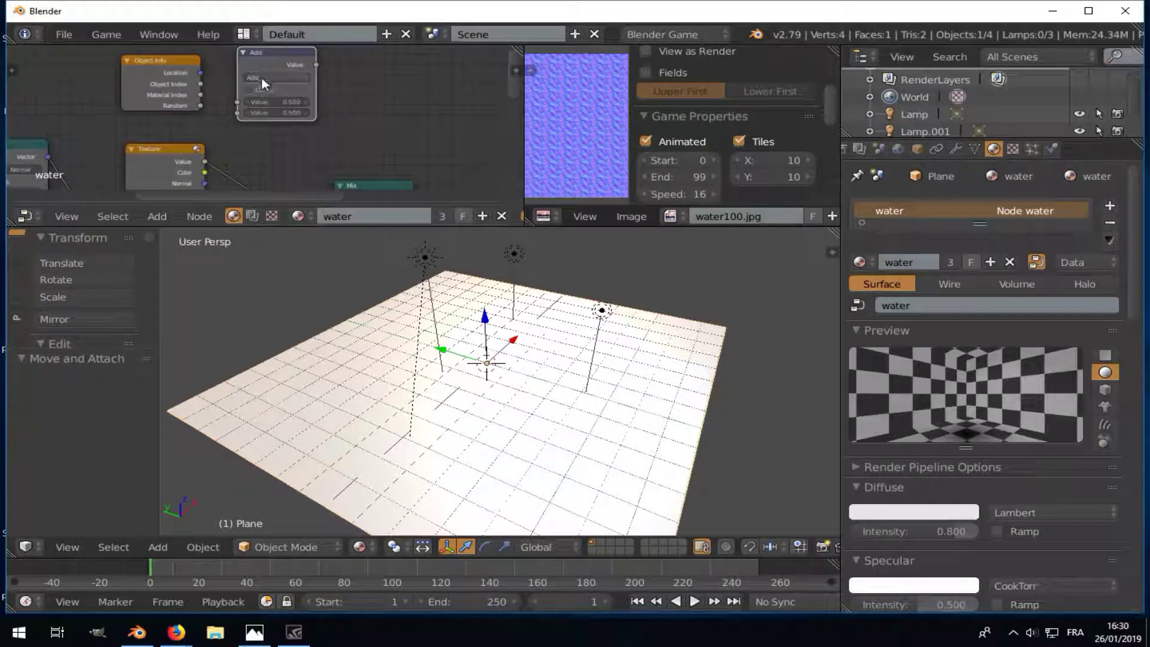
left_click(261, 78)
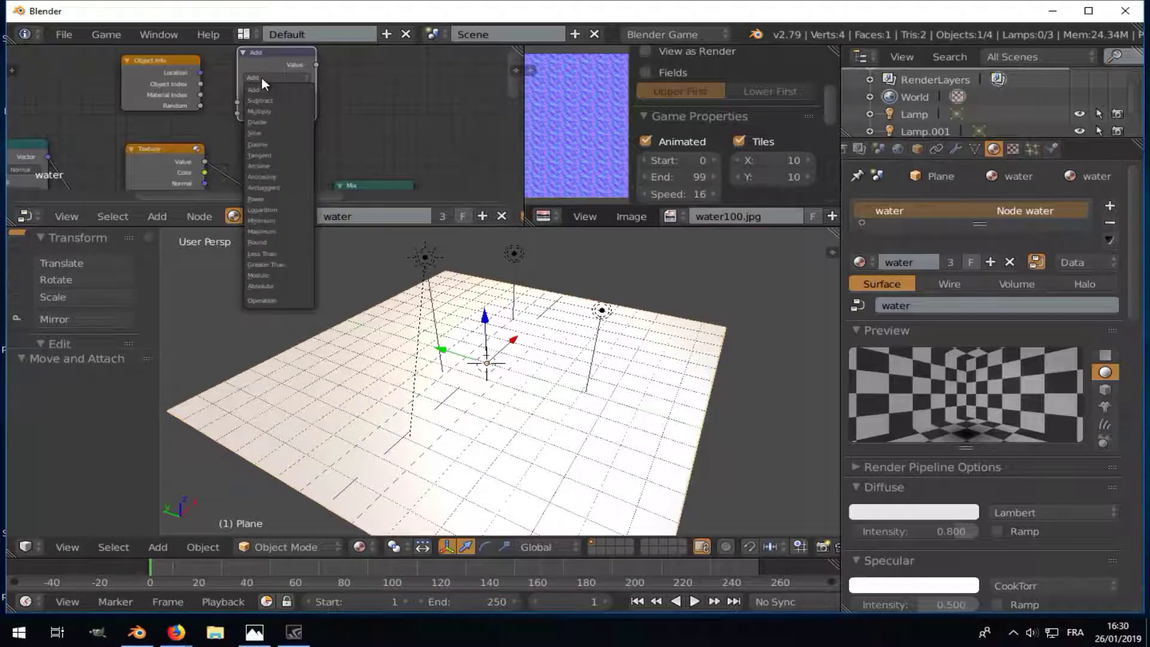
left_click(261, 109)
- Shift the Mix node right and connect the Multiply result to it
scroll(261, 108, "down", 1)
scroll(261, 111, "down", 2)
scroll(264, 116, "down", 2)
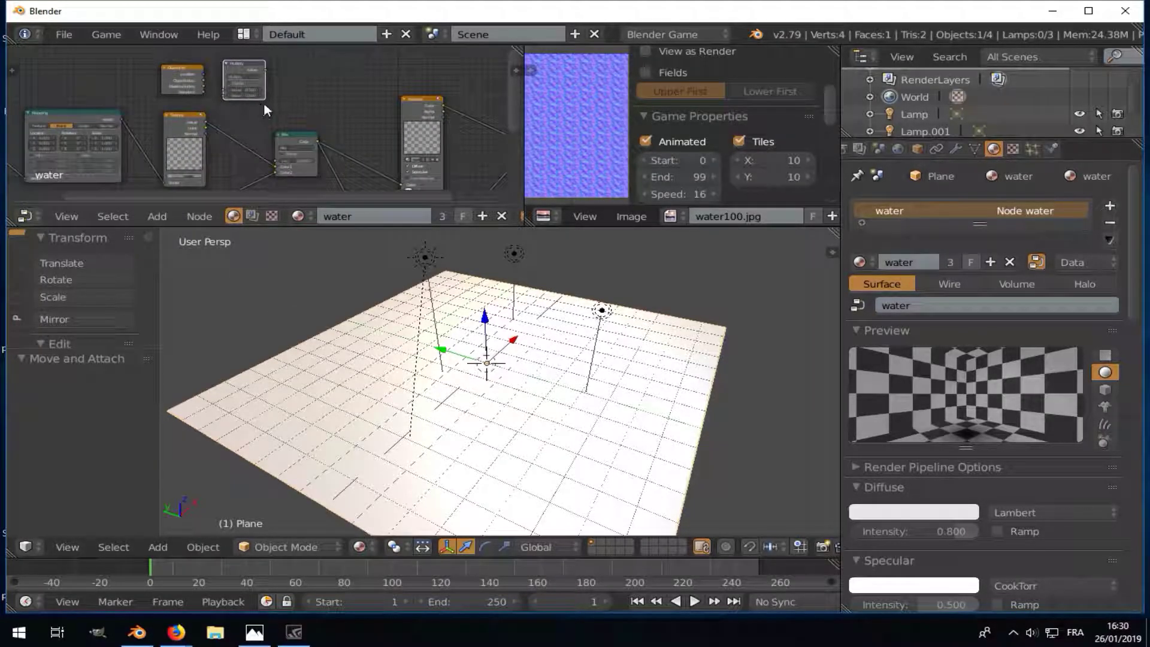
scroll(277, 120, "down", 1)
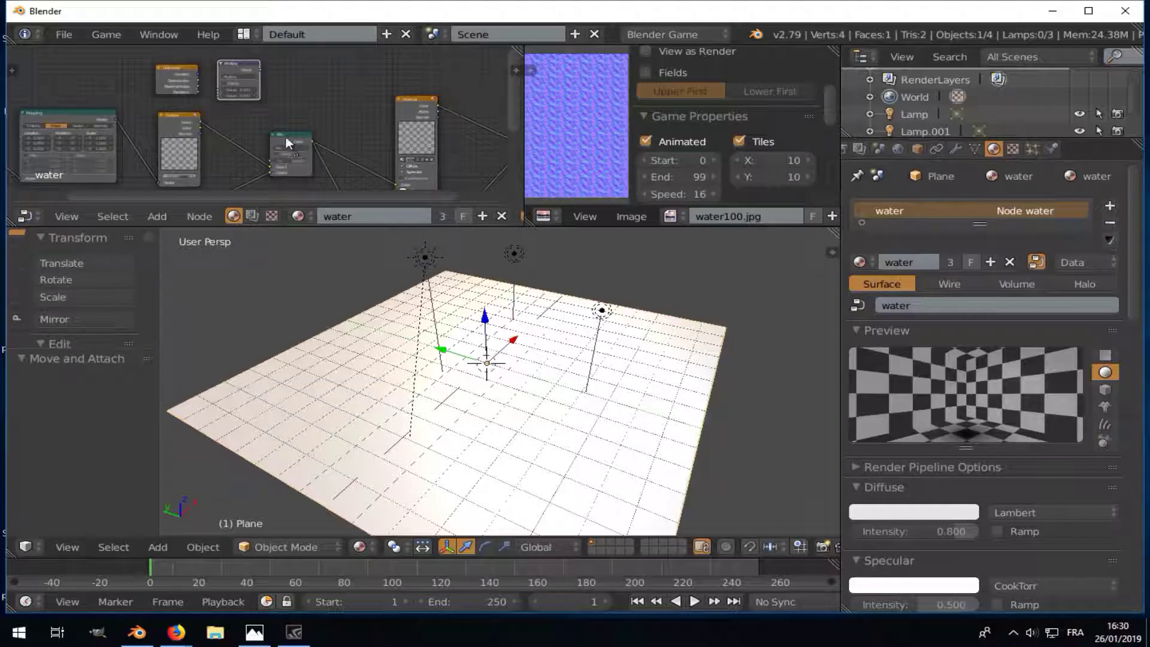
left_click_drag(285, 136, 311, 132)
left_click_drag(263, 68, 298, 155)
- Feed the Mapping output into the lower image texture node
middle_click_drag(298, 156, 249, 98)
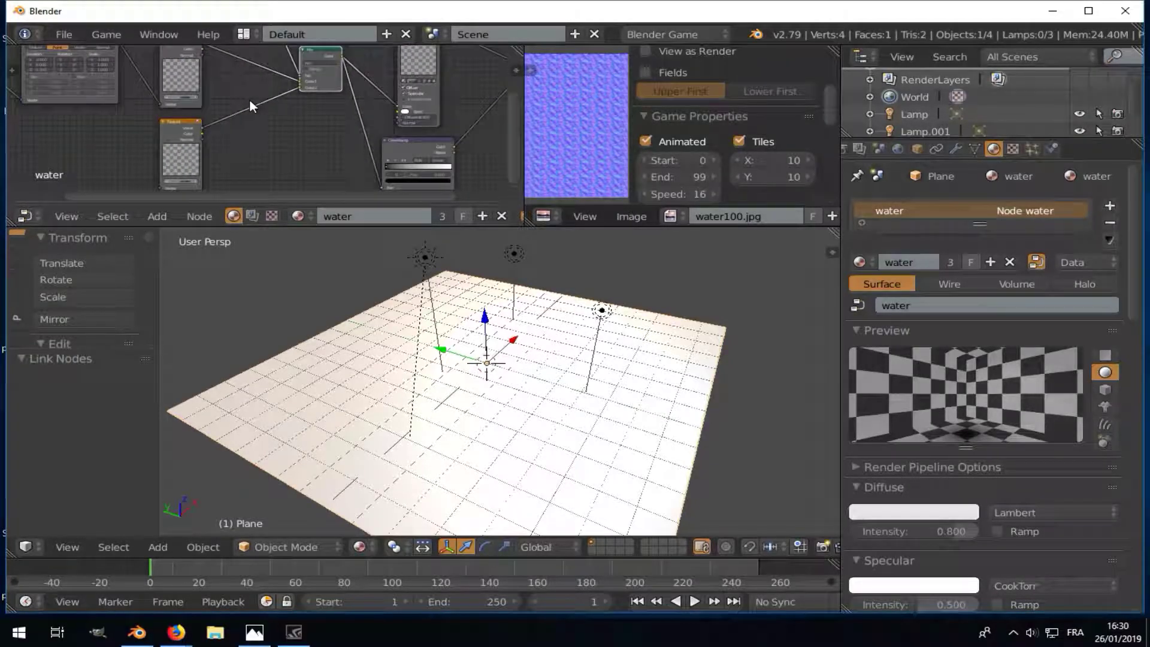
scroll(249, 98, "down", 2)
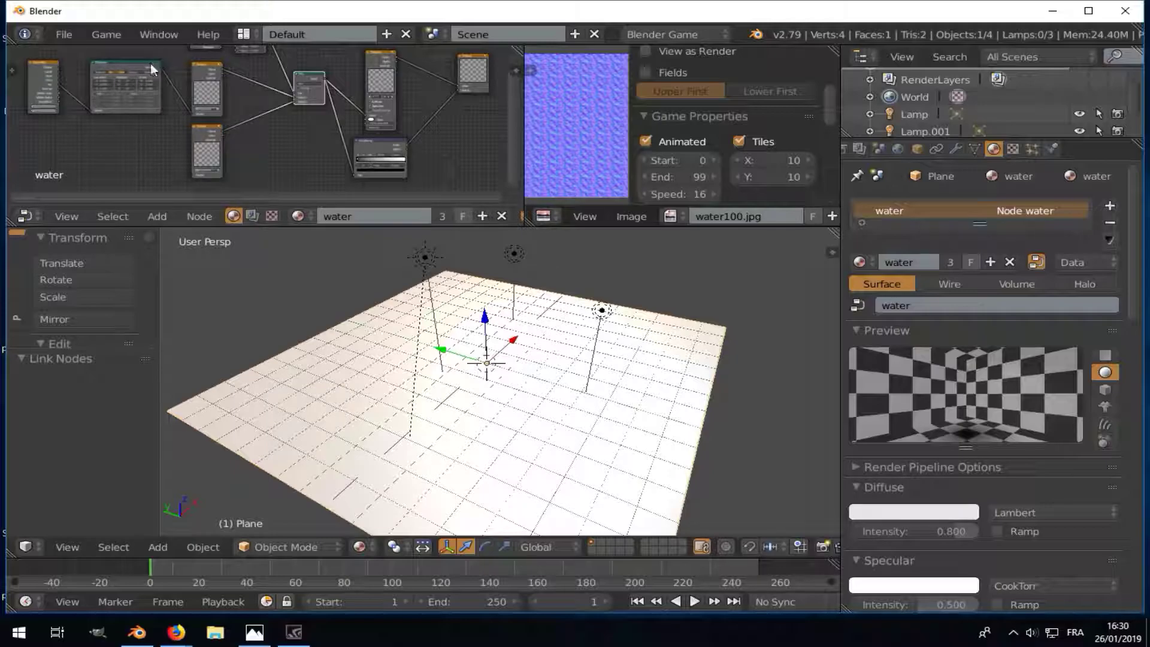
left_click_drag(160, 66, 193, 172)
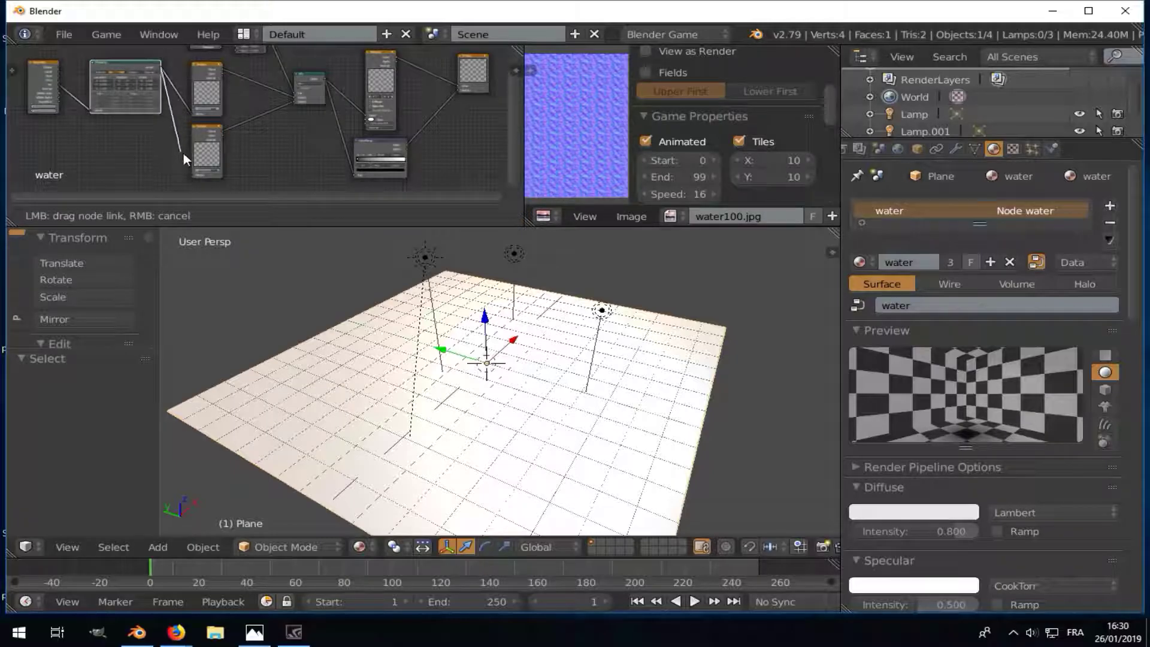
middle_click_drag(196, 171, 183, 183)
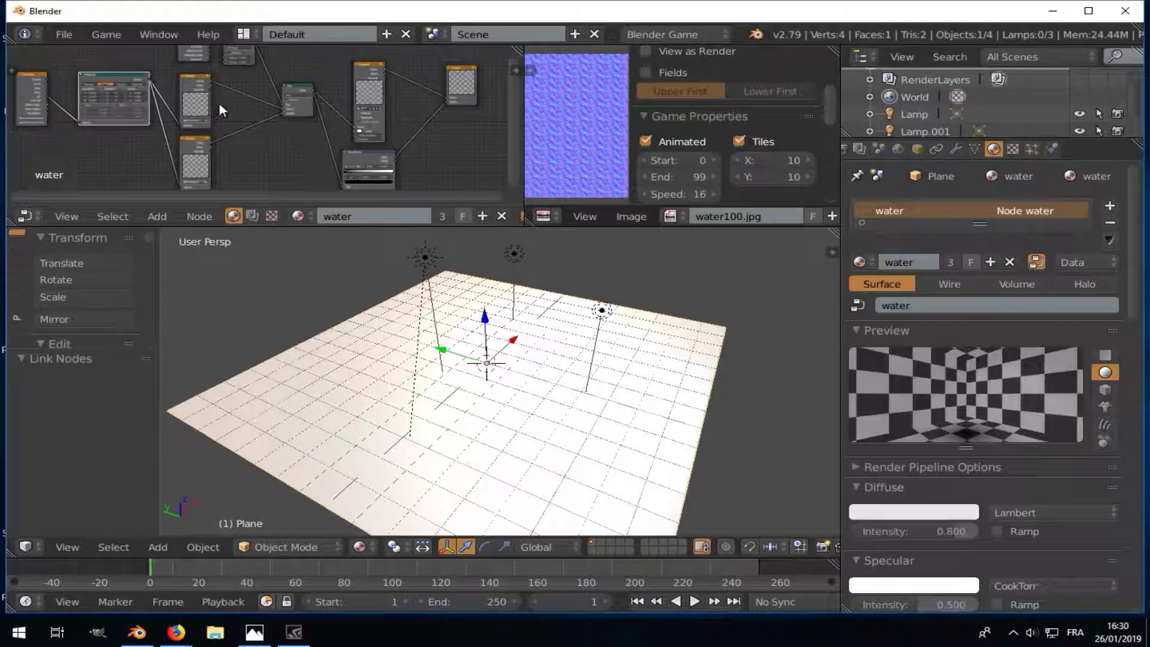
- Drop a ColorRamp onto the lower texture's link and nudge the small node into place
key("shift+a")
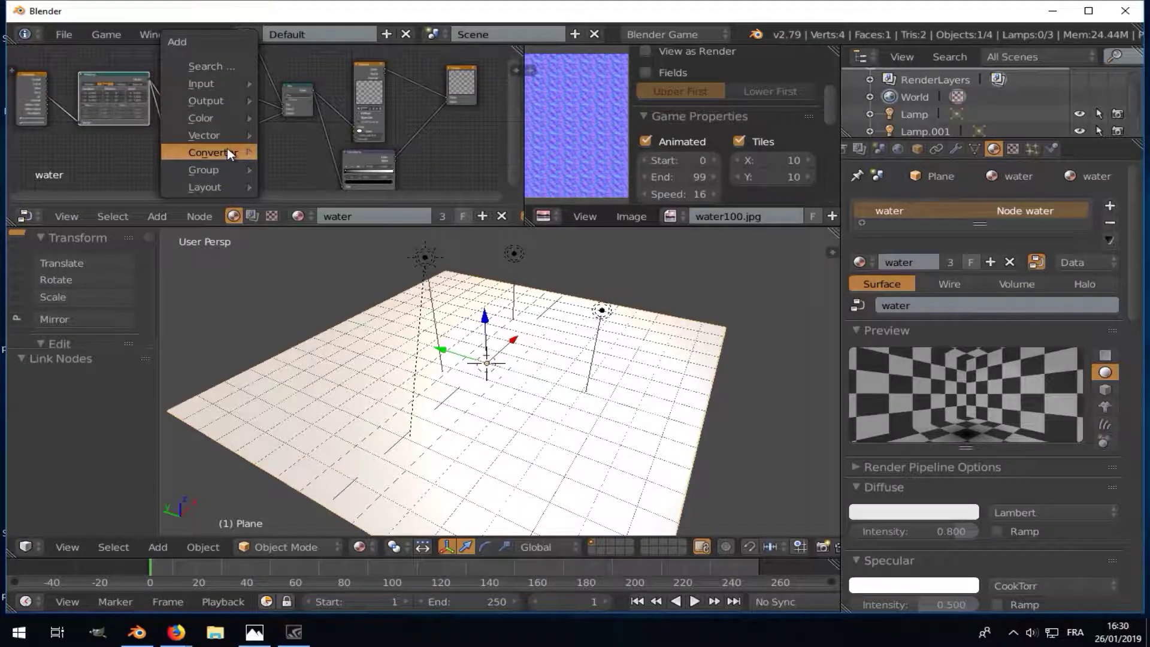
left_click(286, 151)
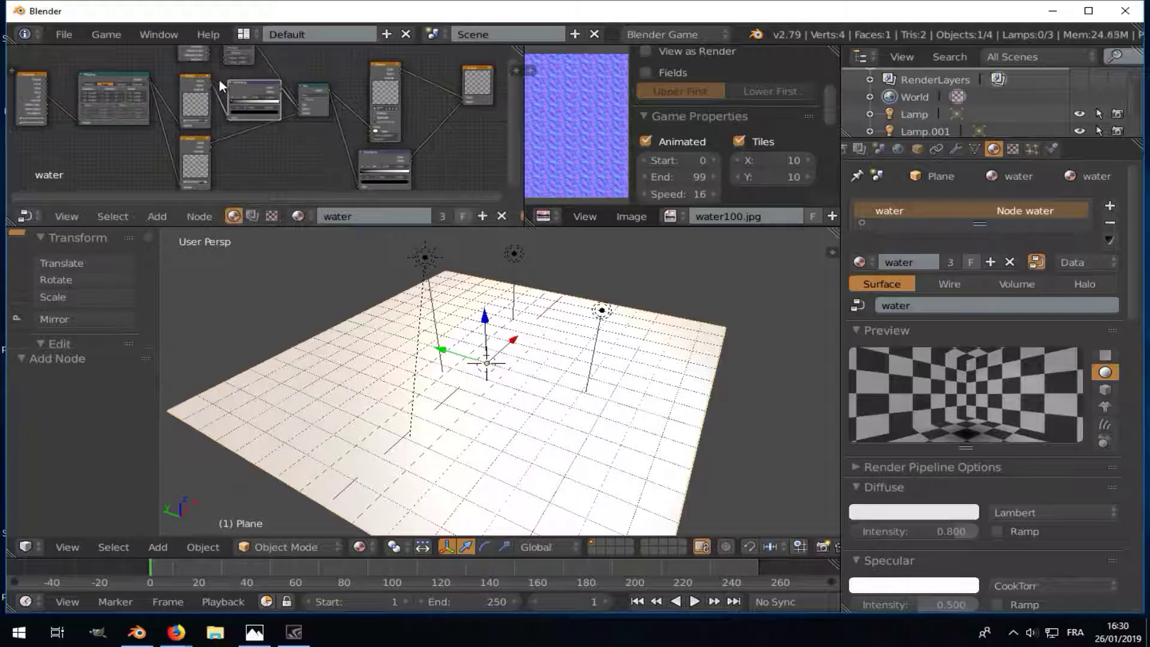
left_click(234, 120)
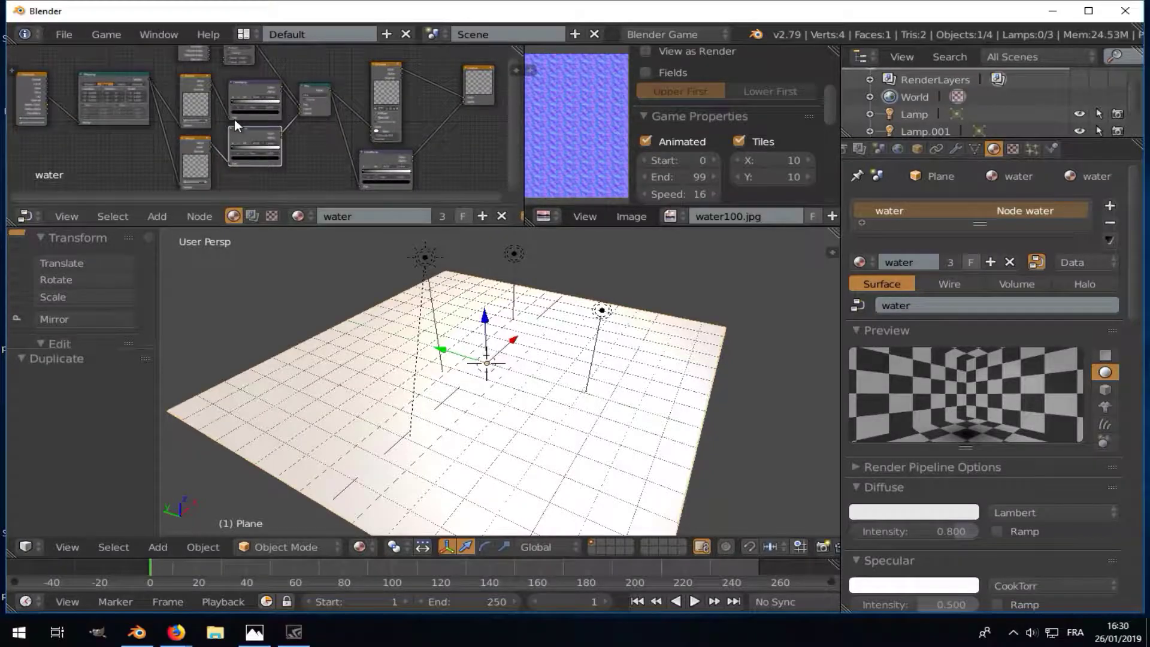
scroll(235, 120, "down", 2)
left_click_drag(289, 100, 294, 97)
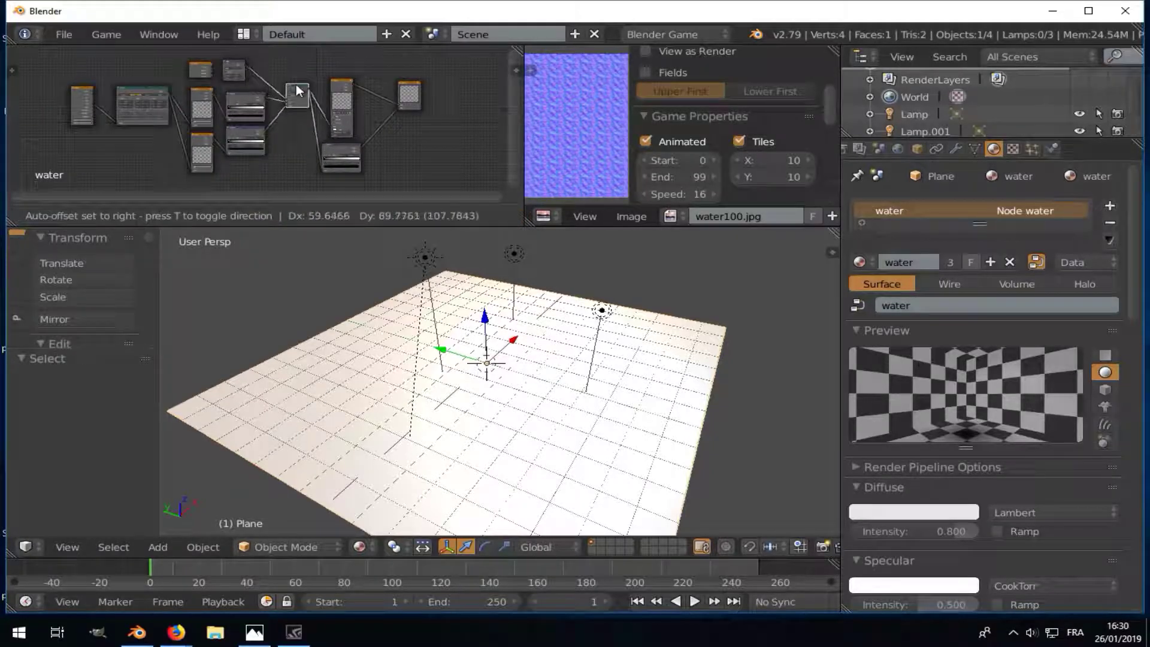
left_click(346, 156)
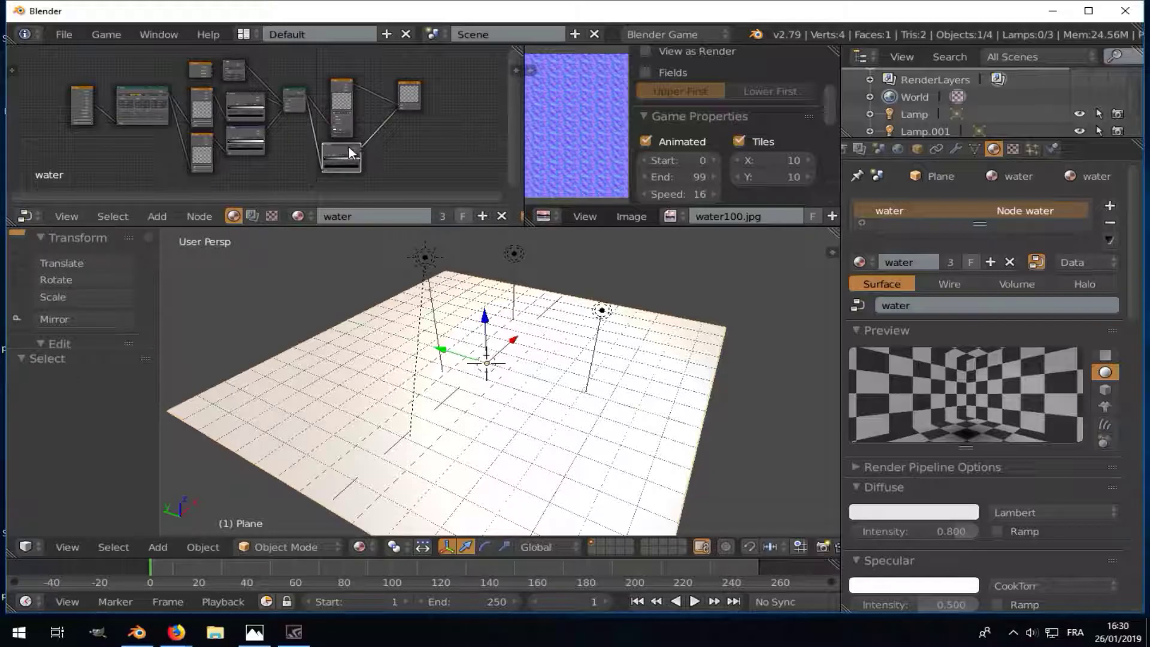
scroll(237, 128, "up", 3)
scroll(240, 130, "up", 2)
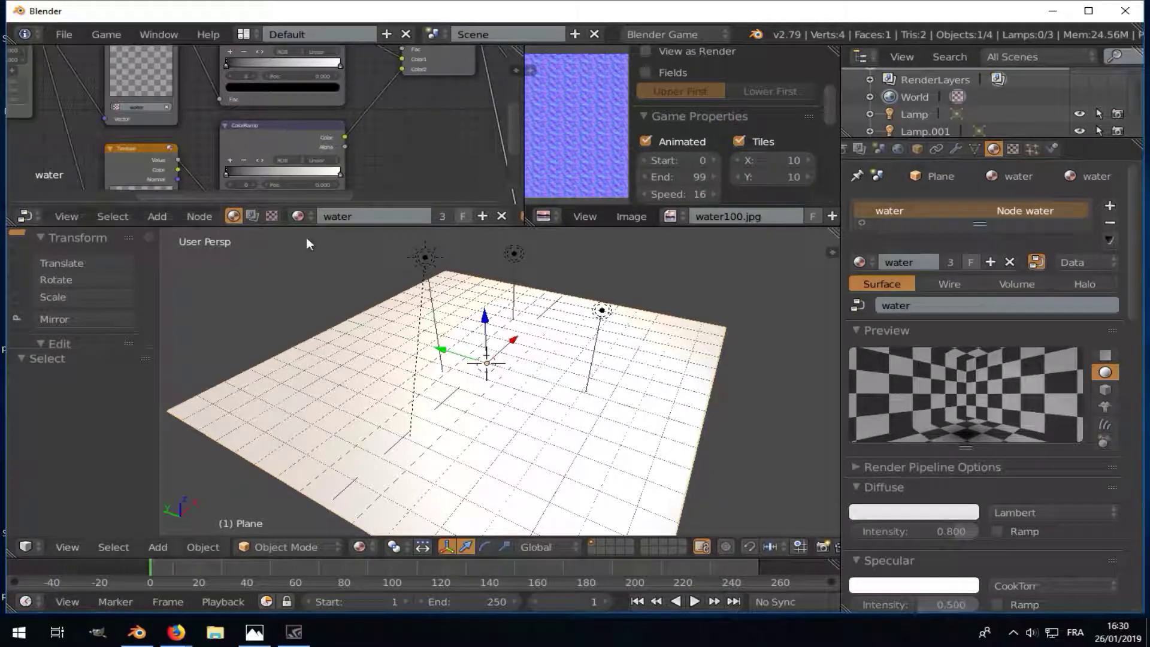
- Enlarge the node editor by merging the image editor into it and showing all nodes
left_click_drag(307, 228, 419, 406)
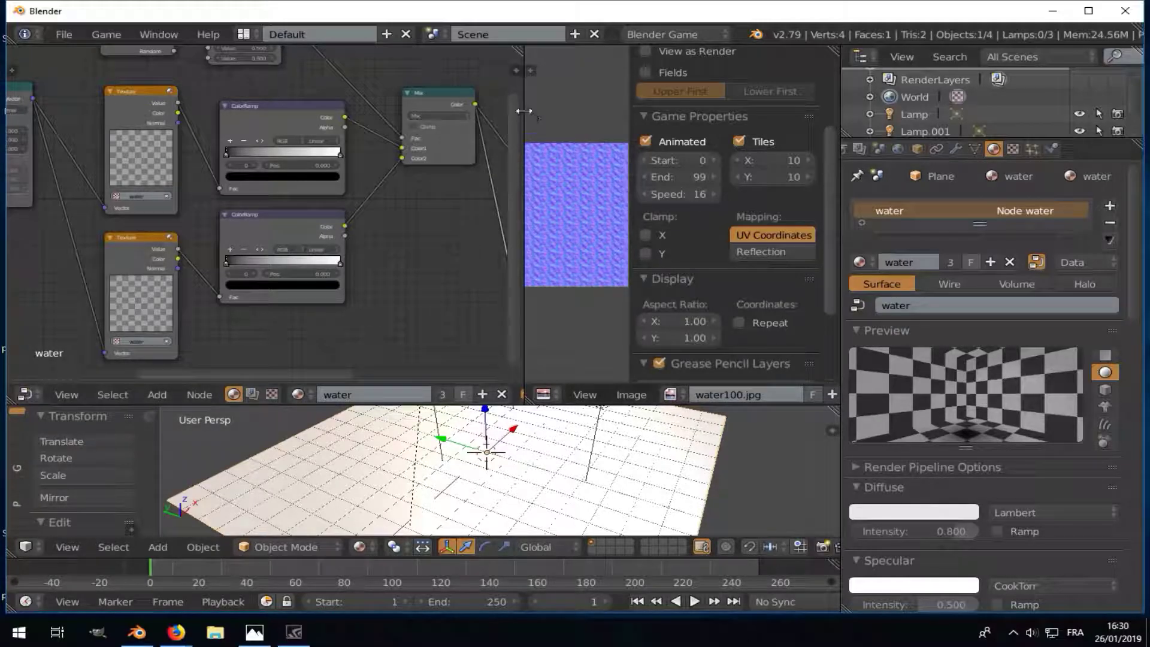
key("n")
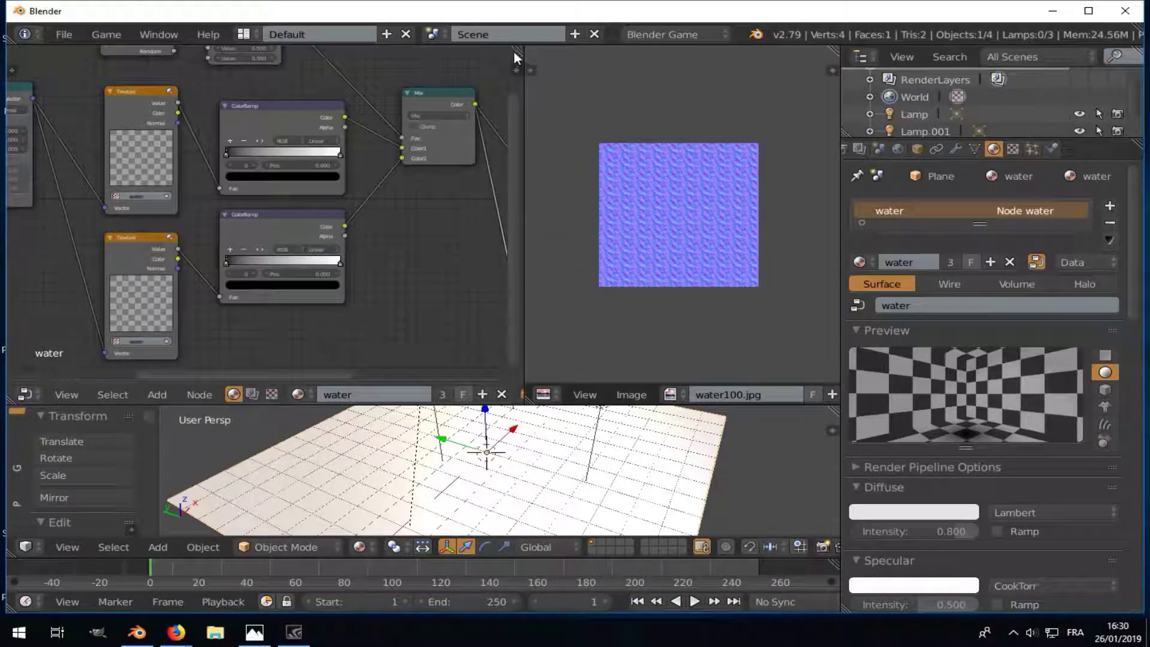
left_click_drag(517, 51, 599, 155)
key("Home")
- Spread the Output, Material and lower ColorRamp nodes further to the right
mouse_move(487, 195)
middle_mouse_down()
mouse_move(377, 168)
mouse_move(411, 166)
middle_mouse_up()
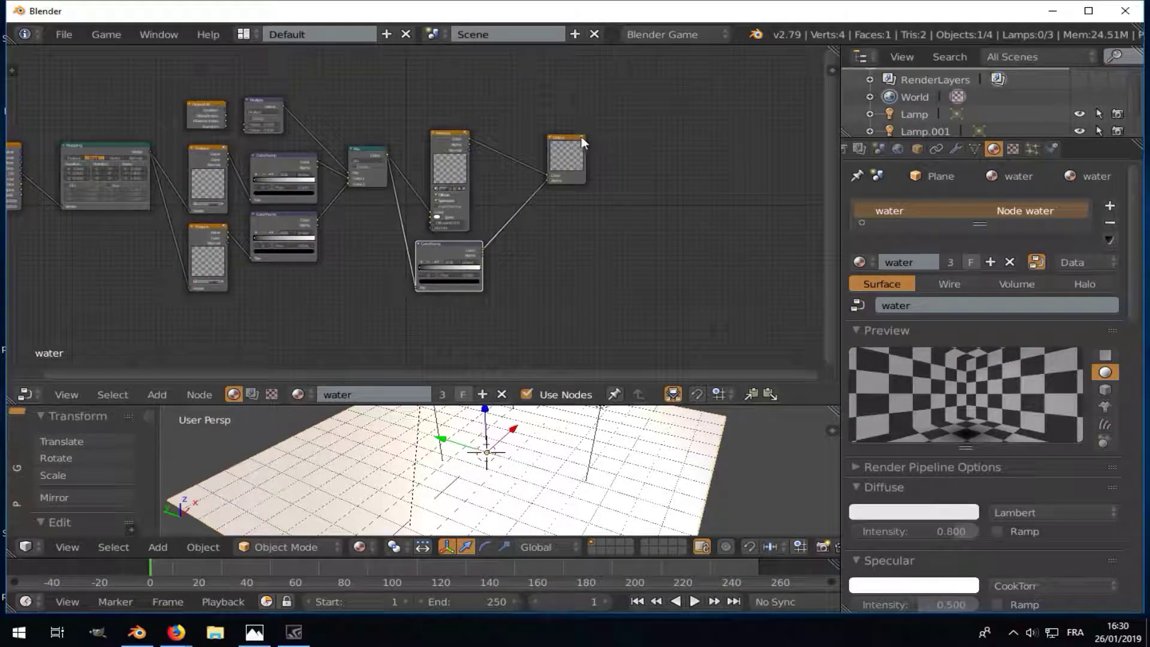
left_click_drag(581, 137, 657, 136)
left_click_drag(462, 135, 489, 134)
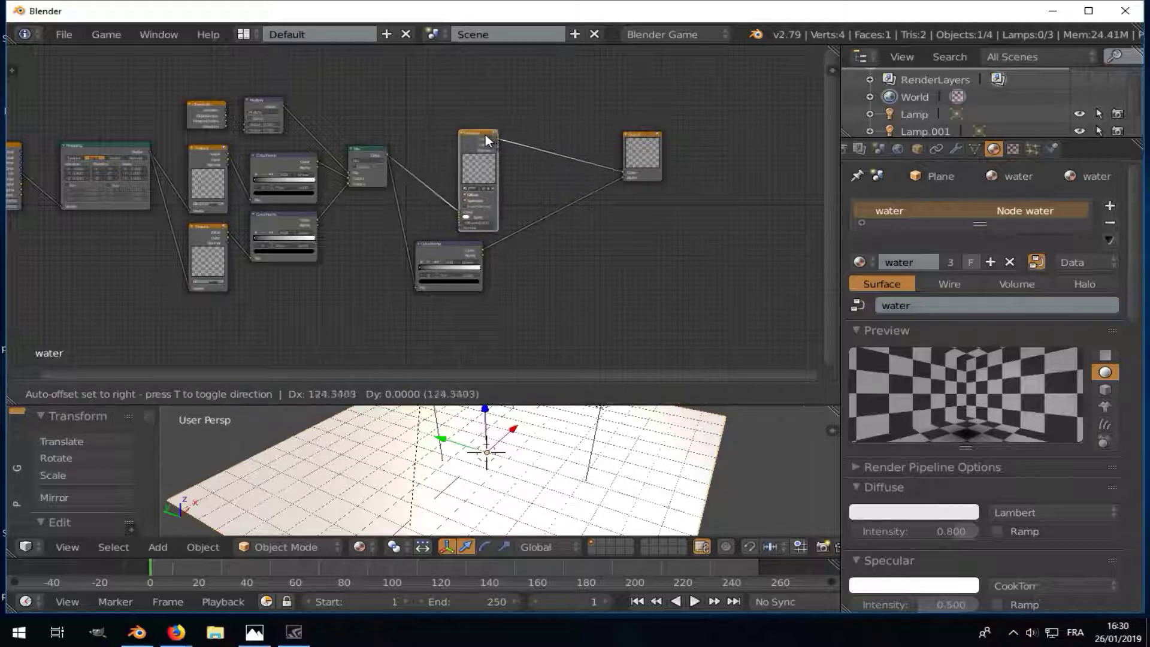
left_click_drag(451, 254, 475, 244)
scroll(384, 208, "up", 2)
middle_click_drag(384, 208, 328, 183)
scroll(262, 160, "up", 2)
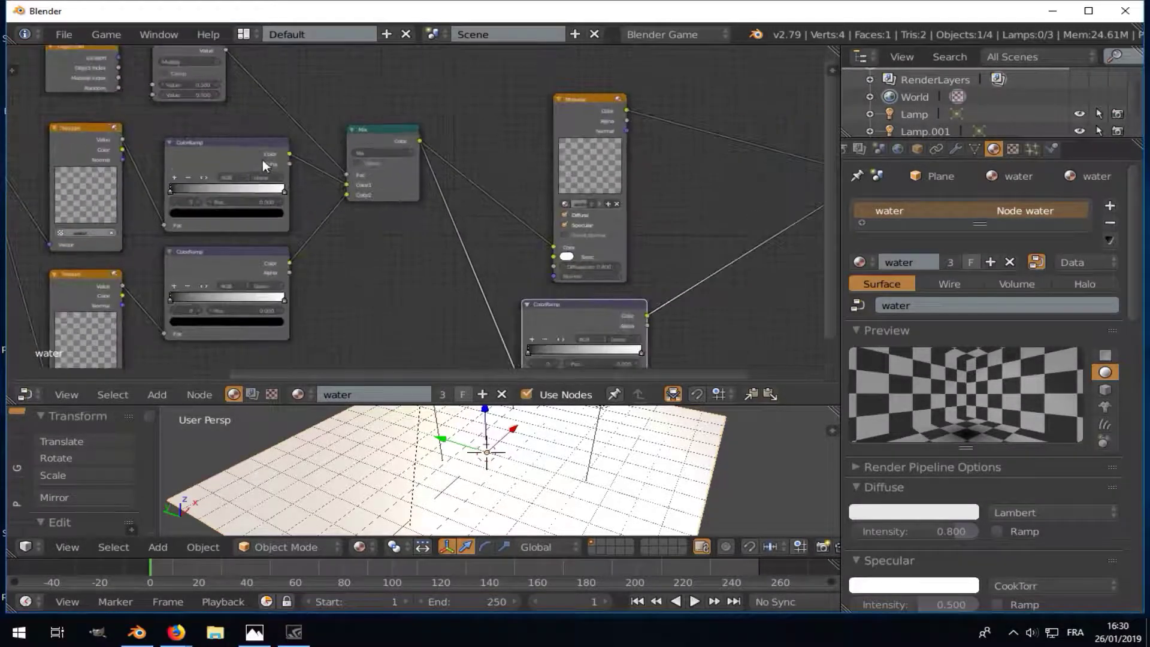
scroll(250, 125, "up", 1)
- Drag new links from the Object Info node's Location output
mouse_move(214, 103)
left_mouse_down()
mouse_move(234, 123)
mouse_move(247, 118)
left_mouse_up()
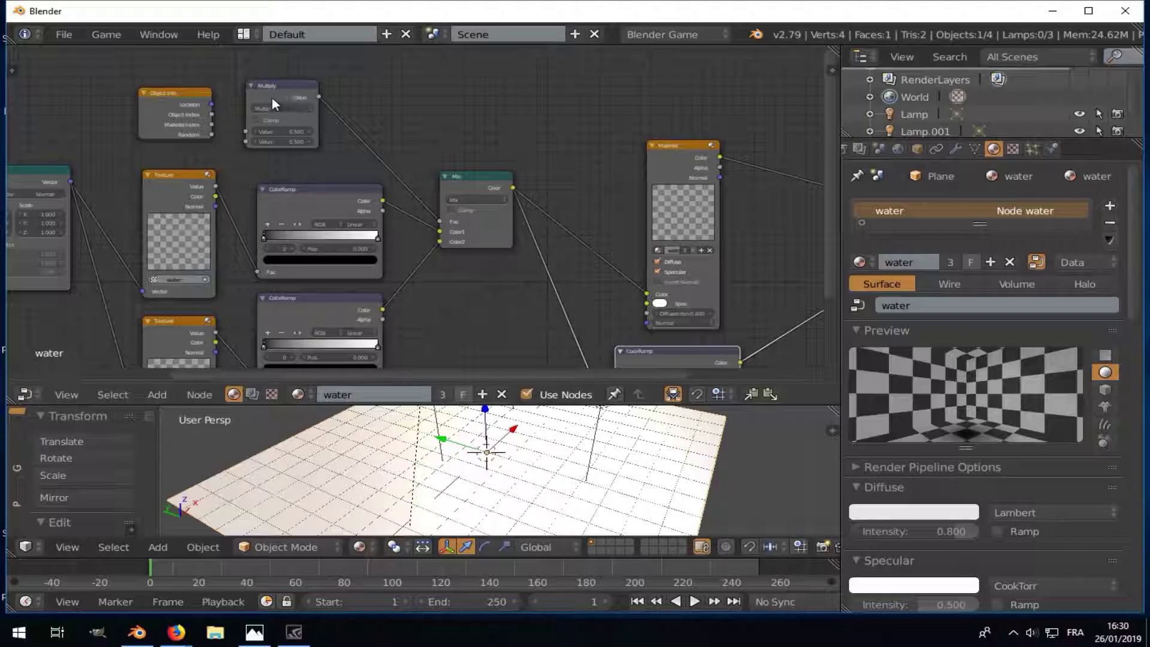
left_click_drag(213, 104, 246, 131)
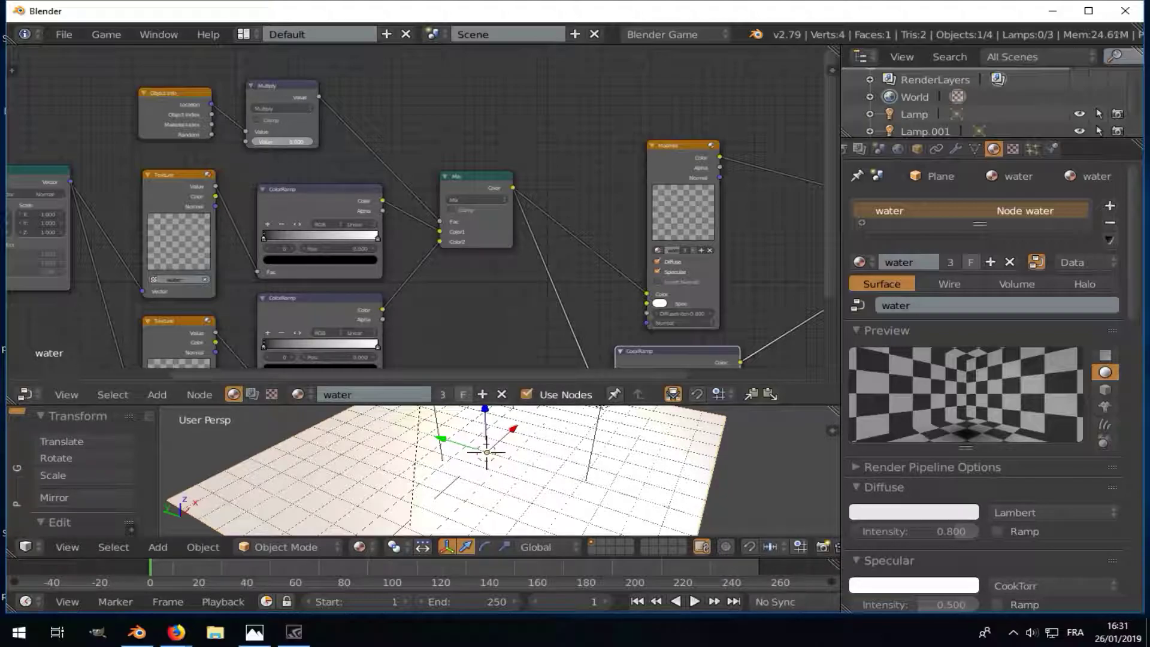
mouse_move(539, 473)
middle_mouse_down()
mouse_move(565, 479)
mouse_move(552, 467)
middle_mouse_up()
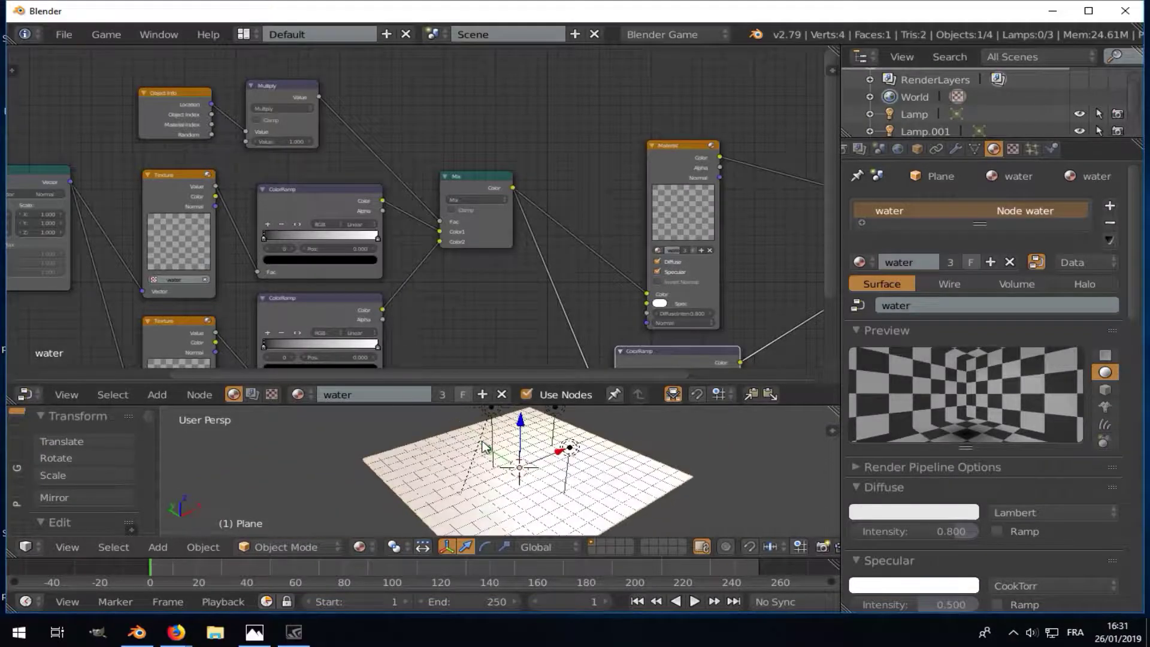
middle_click_drag(395, 237, 308, 186)
scroll(305, 183, "down", 2)
scroll(288, 184, "up", 3)
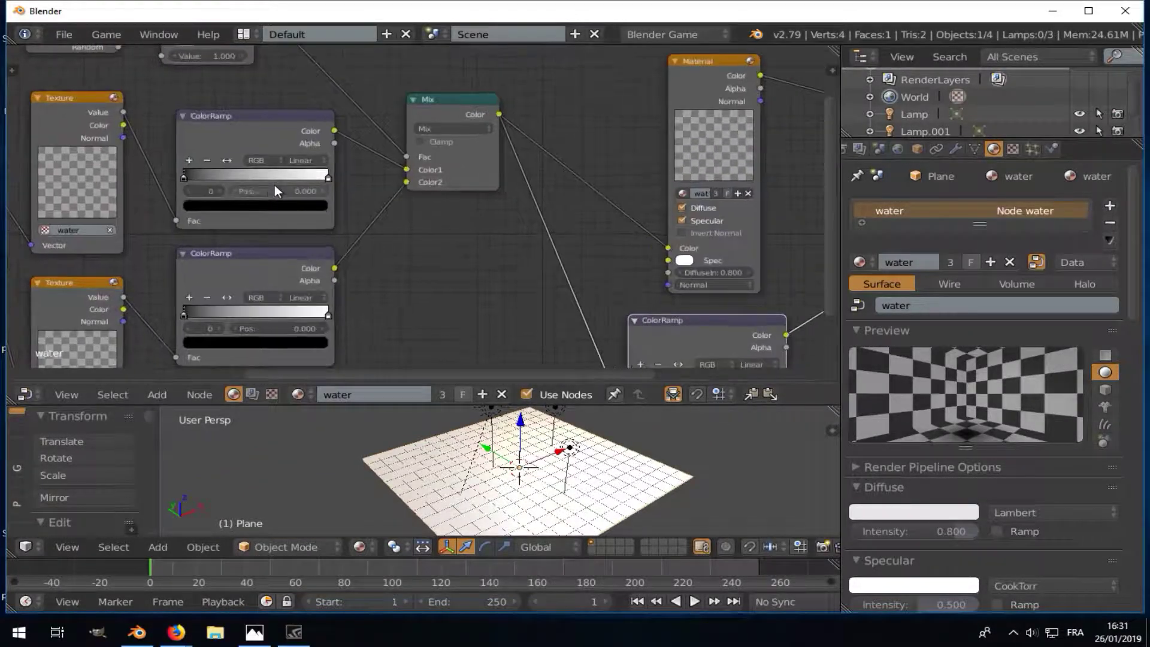
- Disconnect the link going into the Mix node's factor input
middle_click_drag(476, 268, 426, 227)
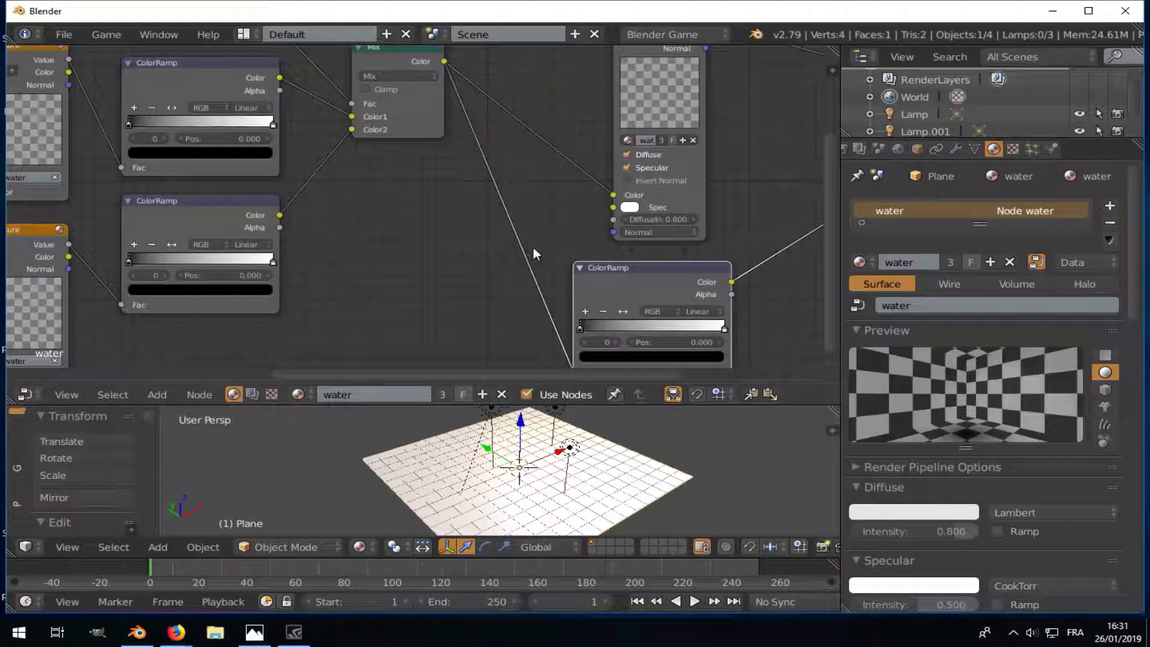
middle_click_drag(337, 132, 344, 154)
left_click_drag(358, 126, 336, 180)
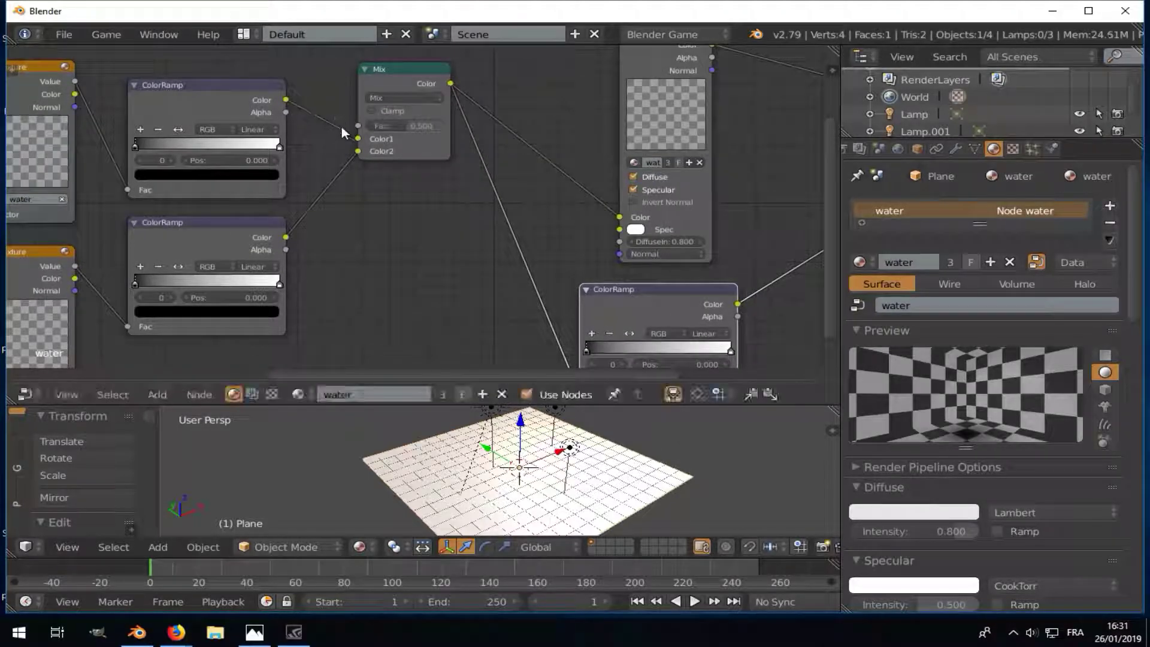
mouse_move(259, 149)
middle_mouse_down()
mouse_move(360, 161)
mouse_move(488, 200)
mouse_move(616, 206)
middle_mouse_up()
scroll(275, 204, "down", 2)
scroll(393, 135, "up", 1)
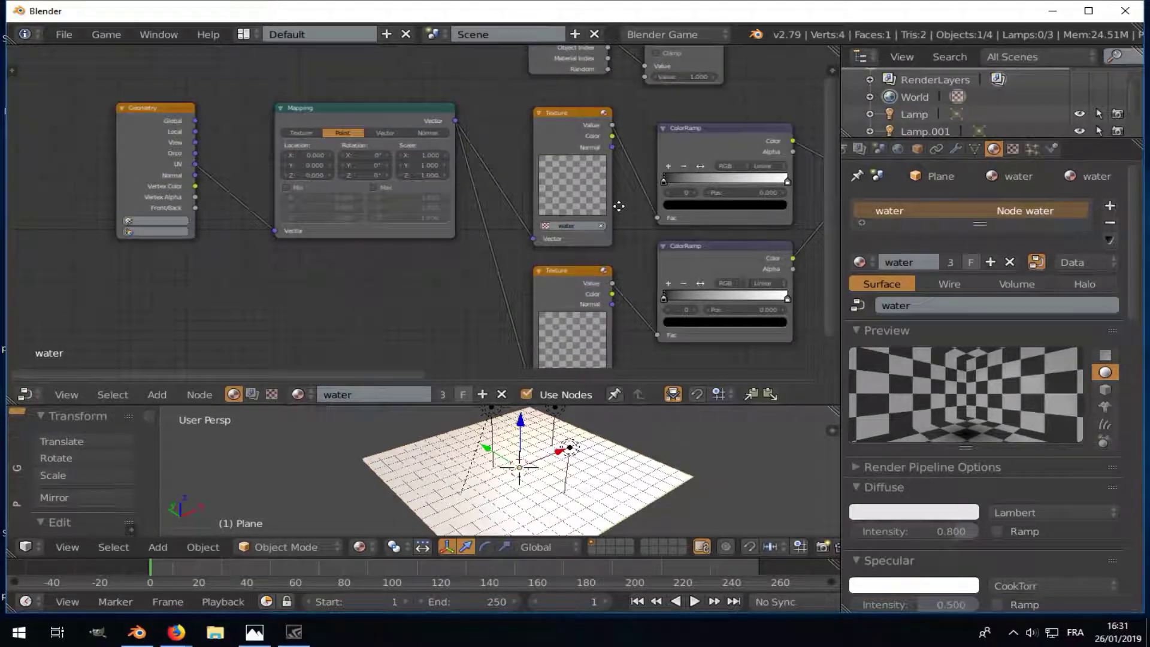
- Set the Mapping node's vector type to Point
left_click(335, 134)
left_click(328, 134)
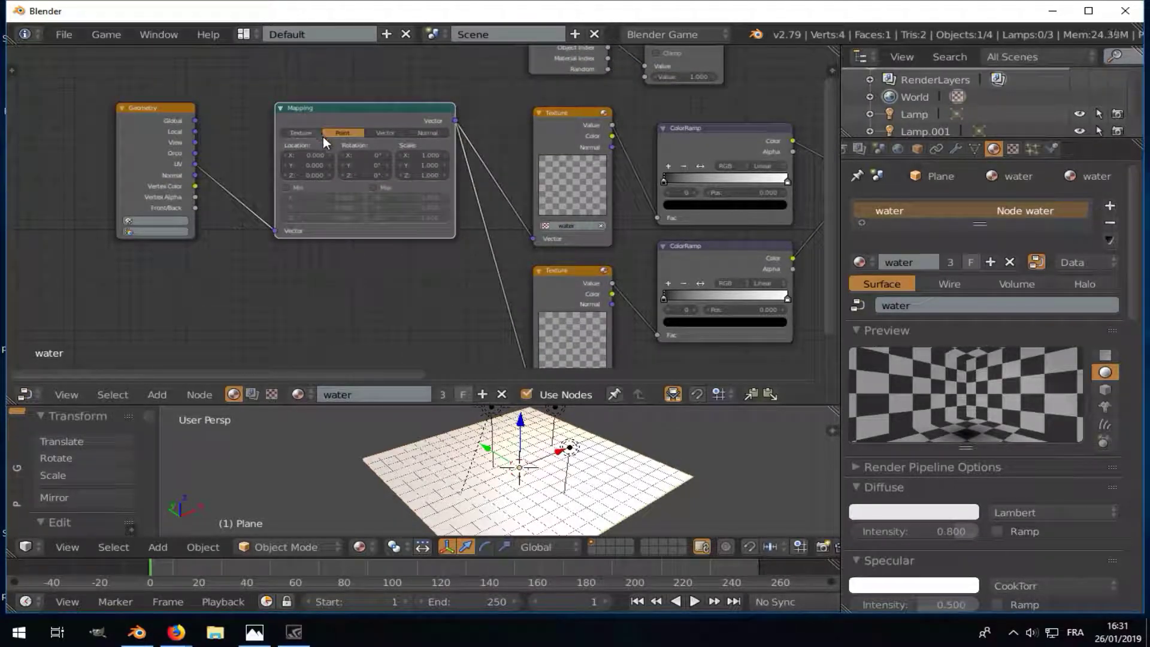
middle_click_drag(322, 137, 96, 114)
scroll(552, 492, "up", 1)
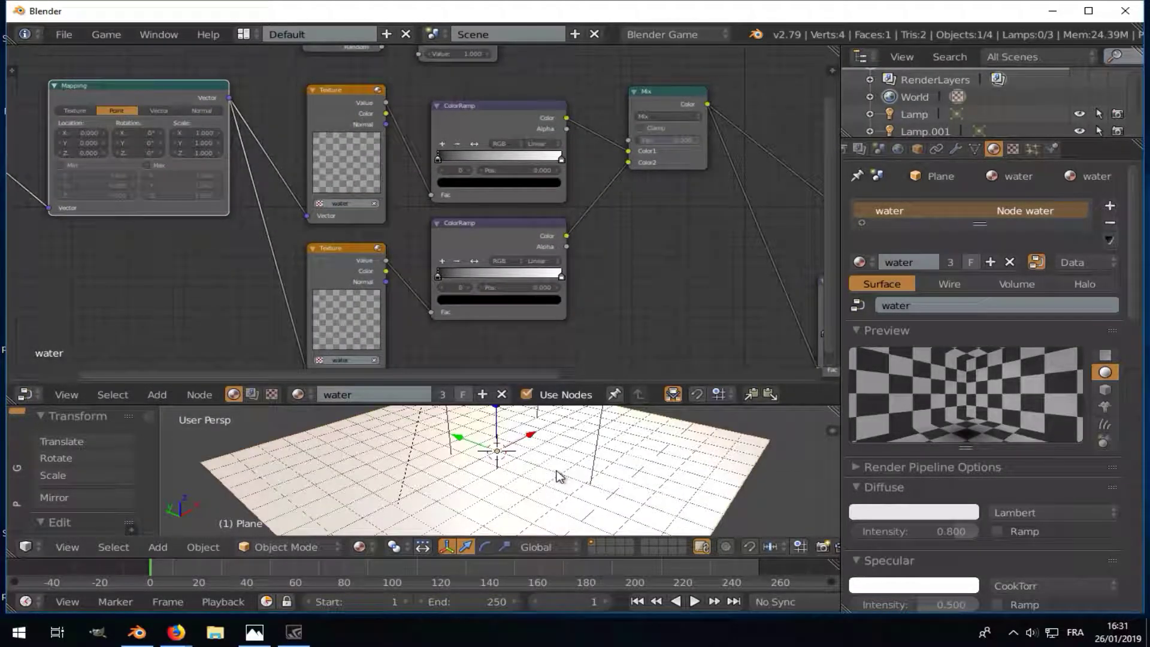
scroll(558, 479, "up", 1)
scroll(519, 471, "down", 1)
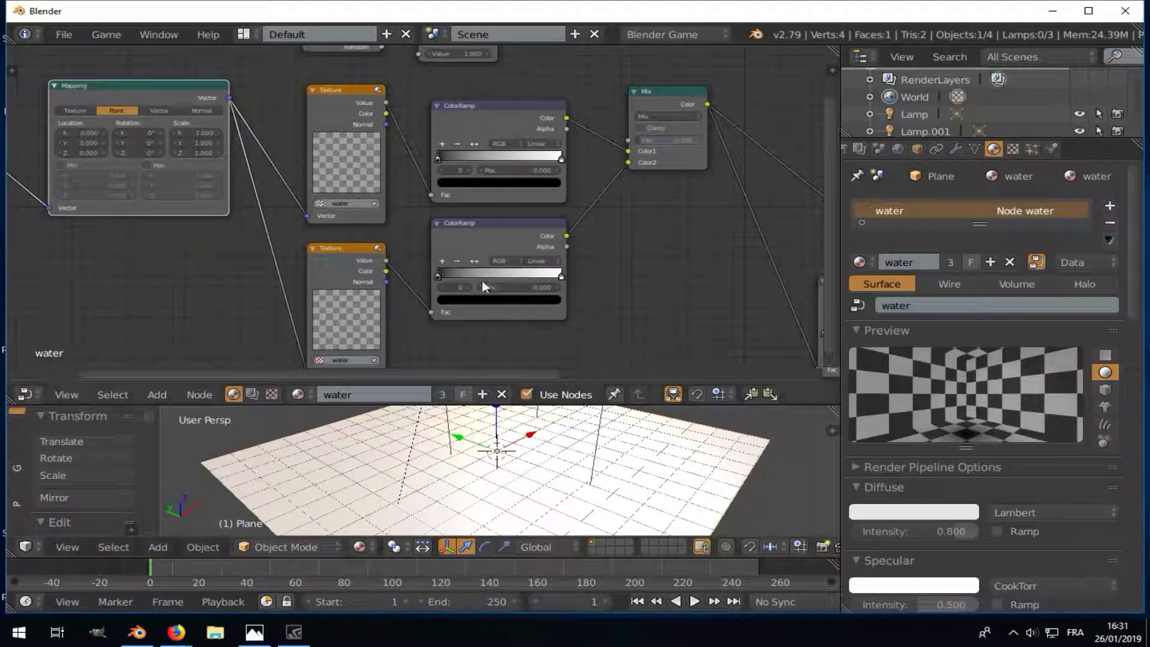
- Toggle the plane through edit mode and check the upper Texture node's image
key("Tab")
key("Tab")
middle_click_drag(541, 192, 519, 209)
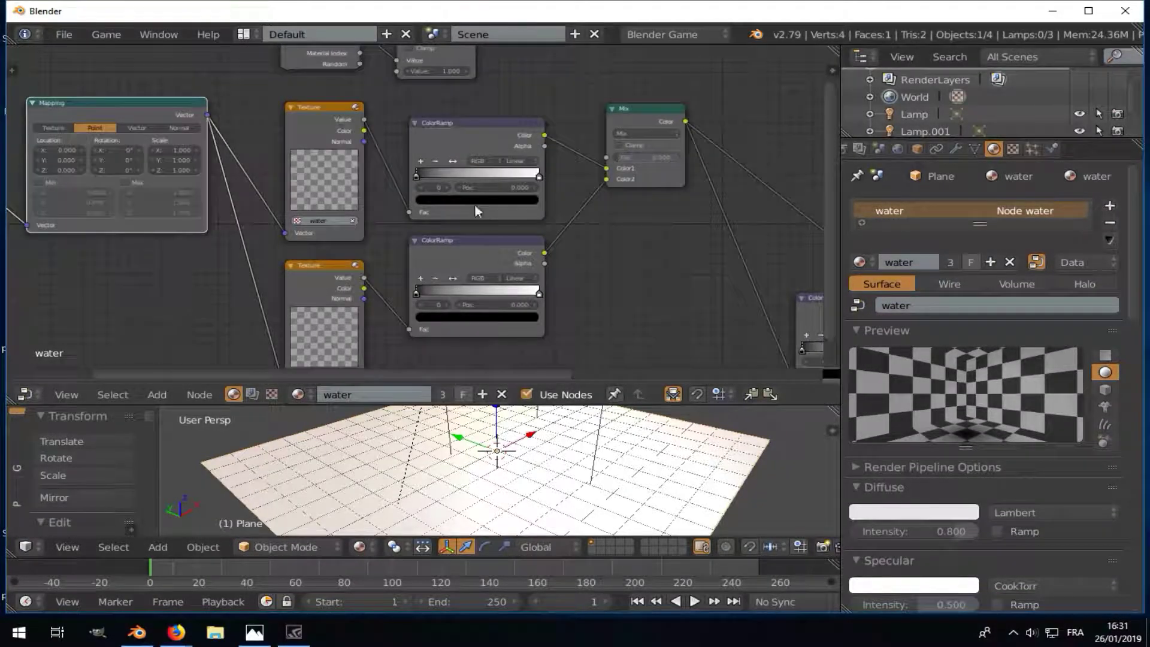
left_click(303, 187)
left_click(297, 221)
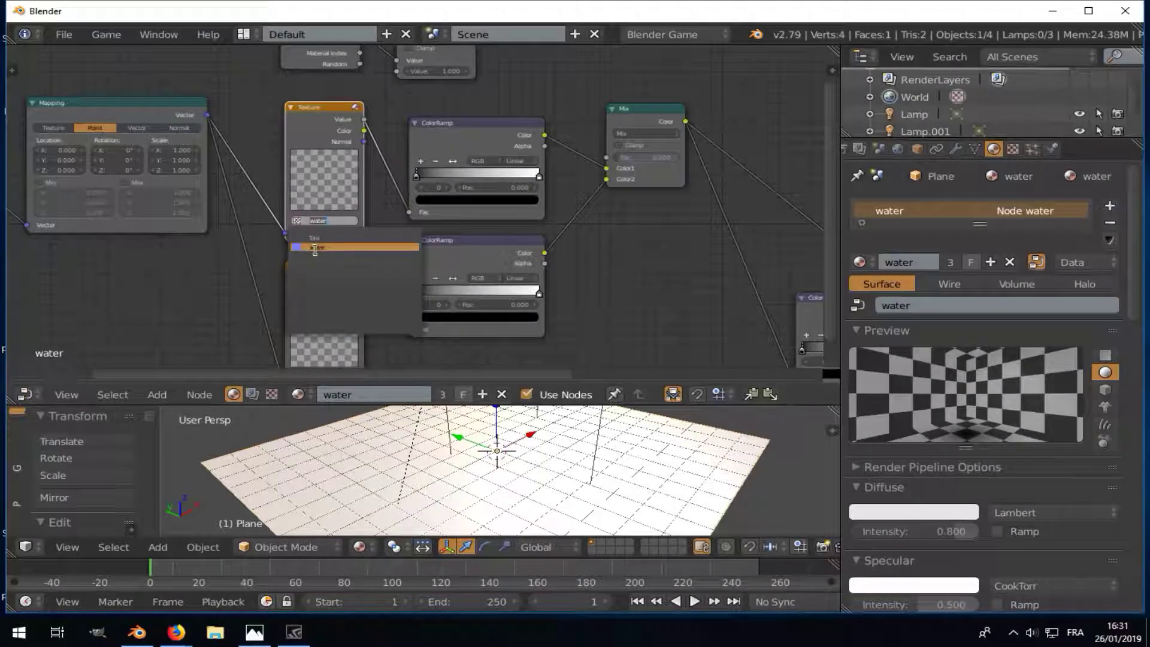
scroll(509, 218, "down", 2)
scroll(503, 309, "up", 2)
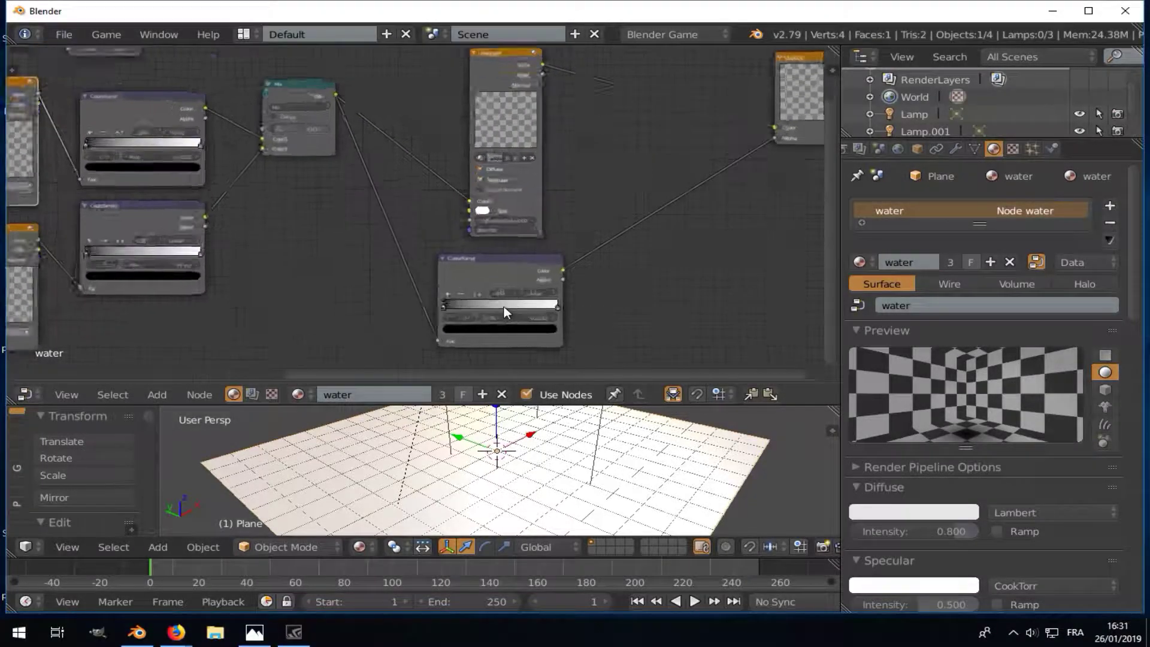
scroll(482, 308, "up", 2)
- Try removing the ColorRamp's black stop, then undo it
left_click(450, 290)
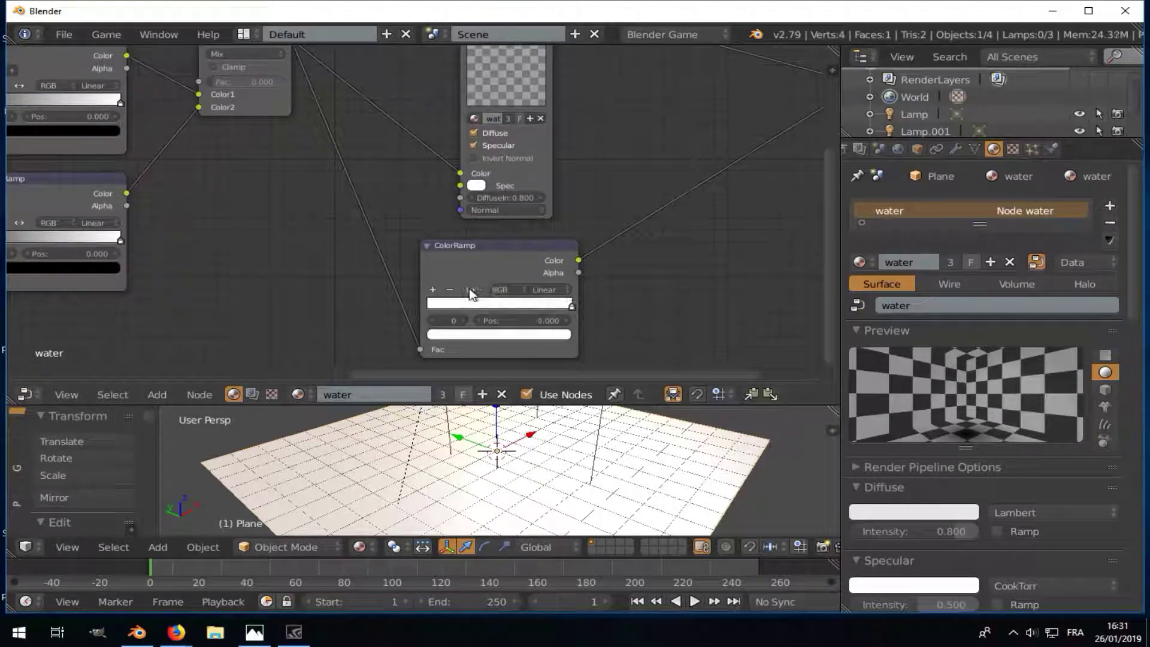
scroll(604, 260, "down", 2)
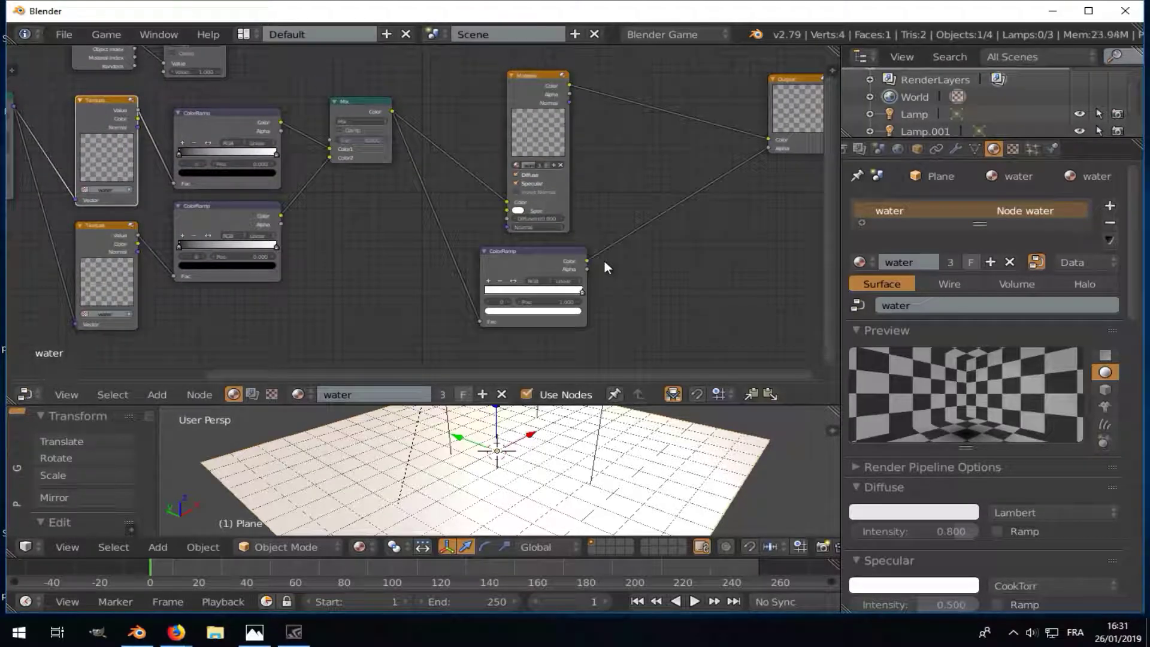
key("ctrl+z")
key("shift+a")
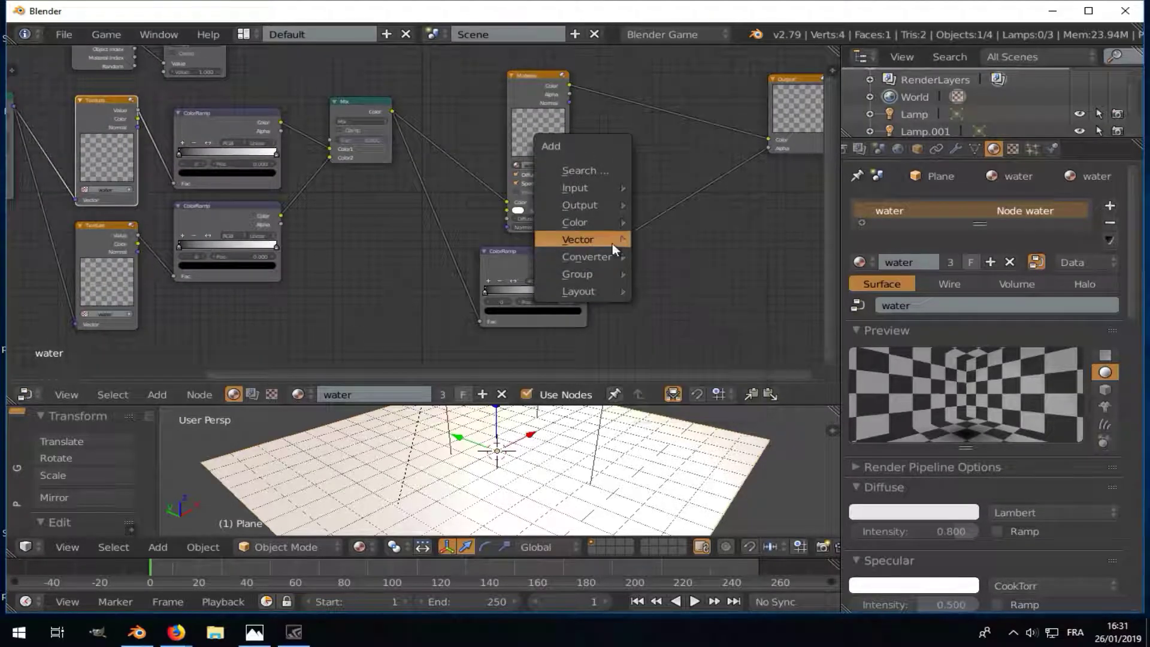
left_click(614, 258)
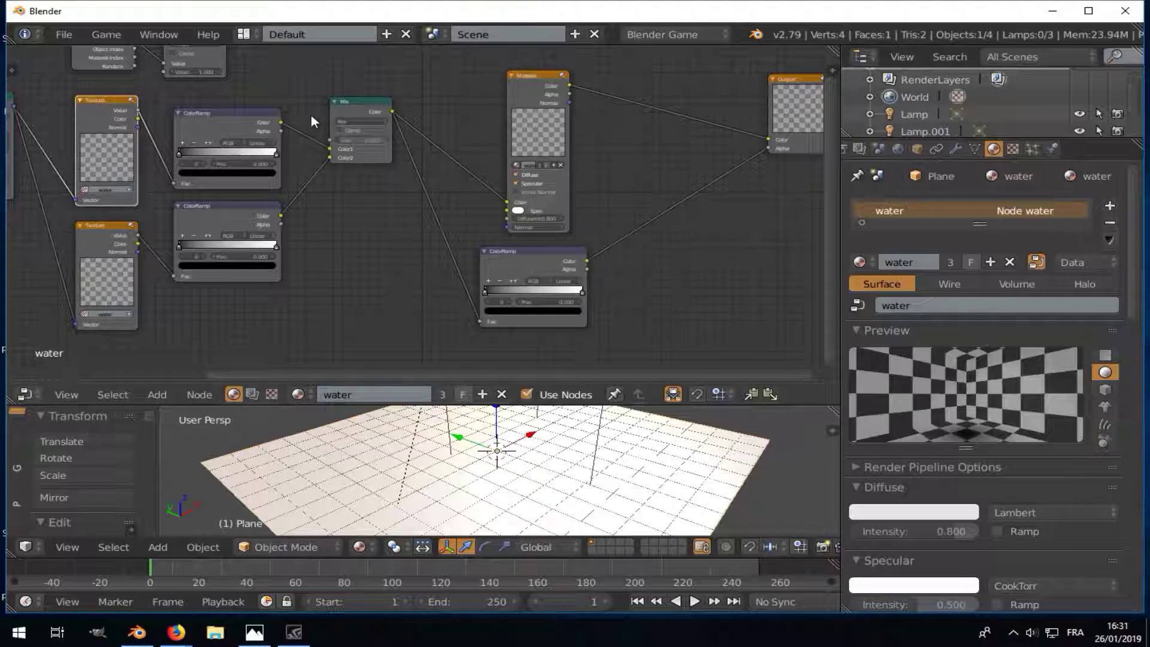
left_click(370, 102)
scroll(375, 128, "down", 2)
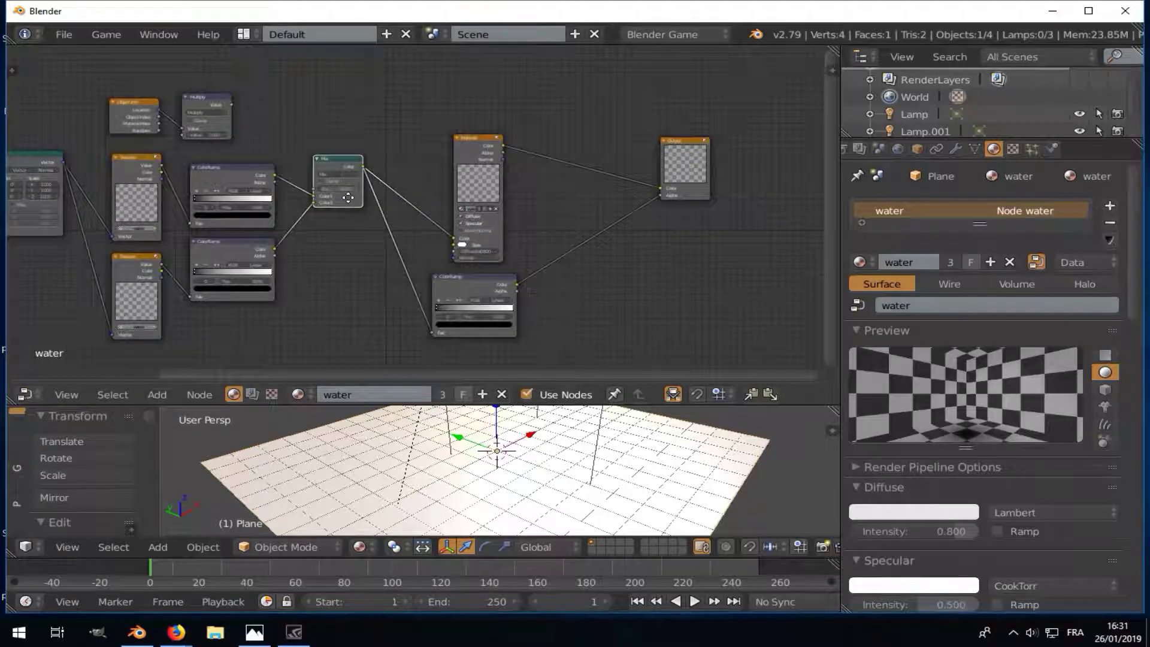
left_click_drag(358, 193, 584, 279)
scroll(585, 279, "up", 3)
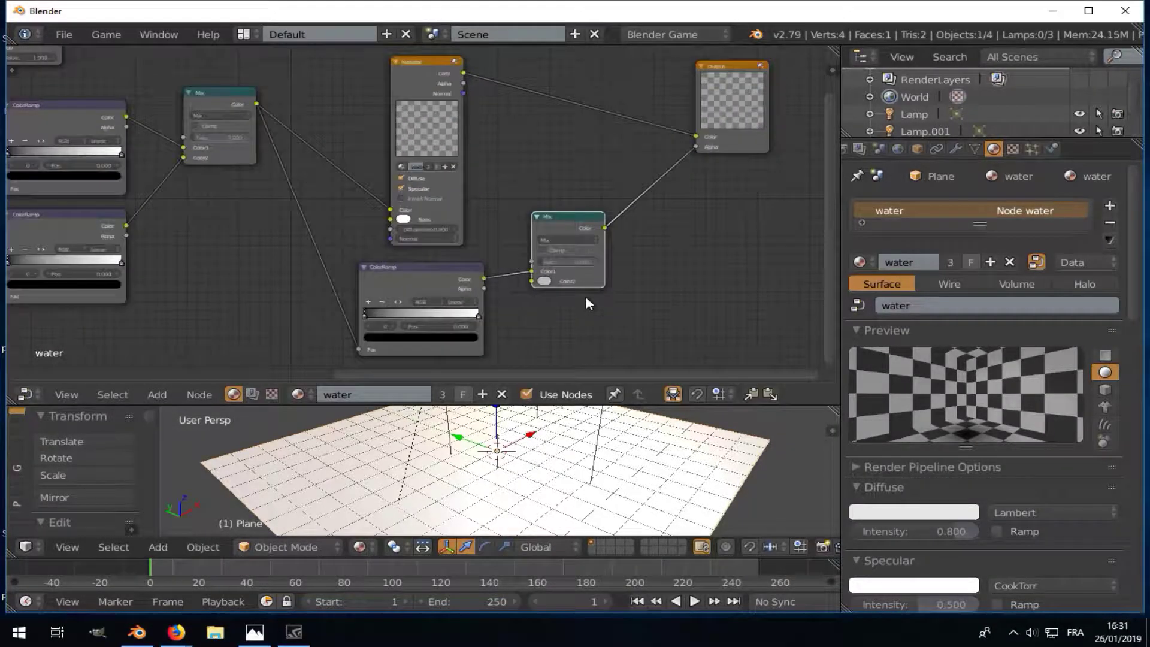
left_click(541, 280)
left_click(617, 207)
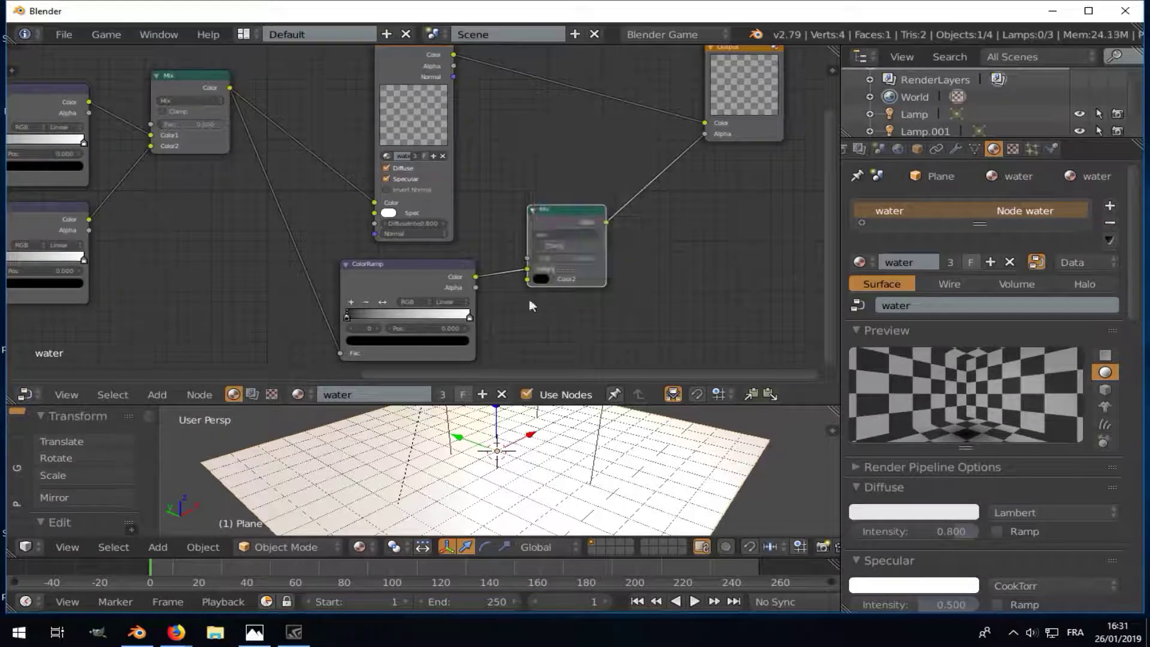
middle_click_drag(475, 292, 440, 243)
left_click(531, 208)
type("1")
key("Return")
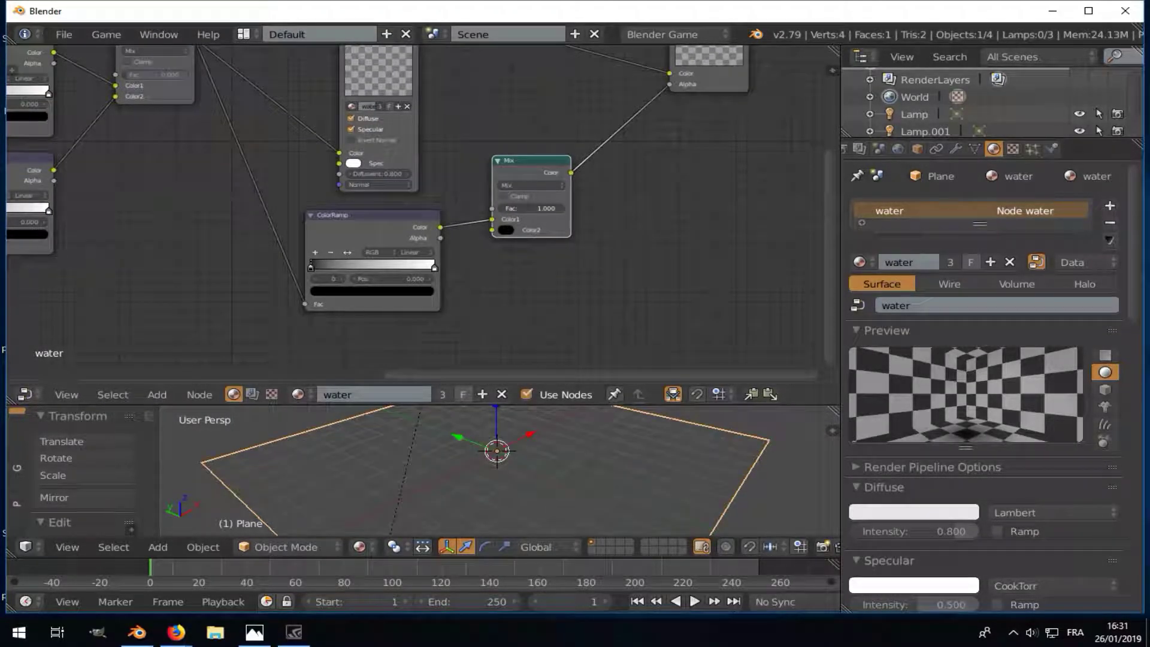
key("Return")
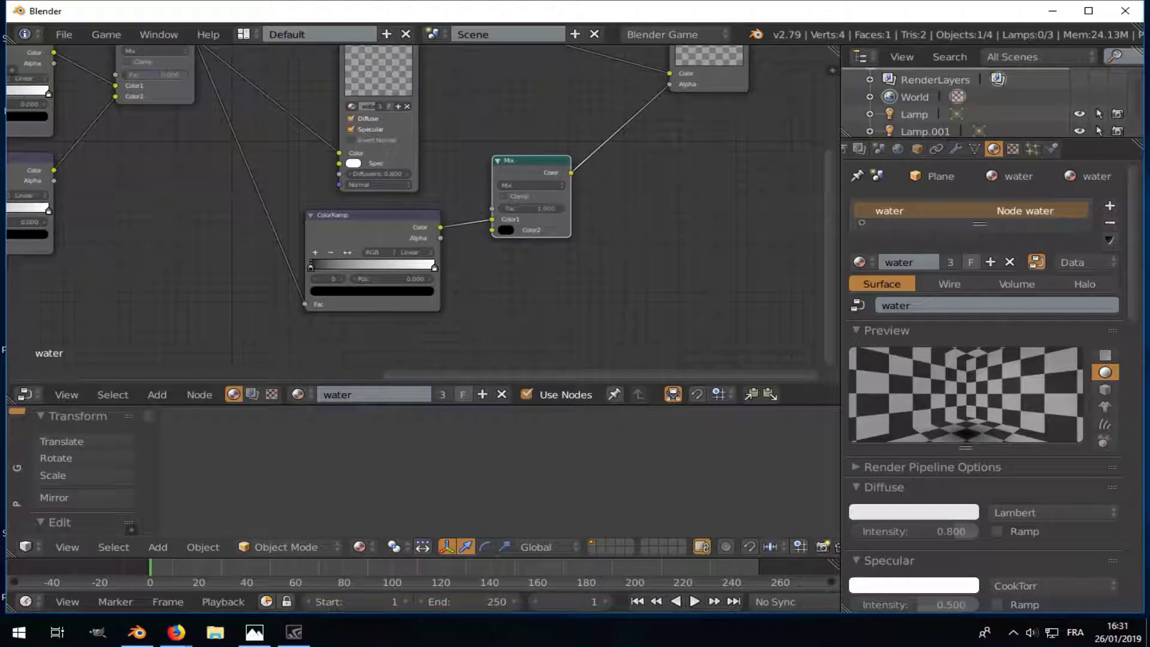
scroll(387, 272, "up", 3)
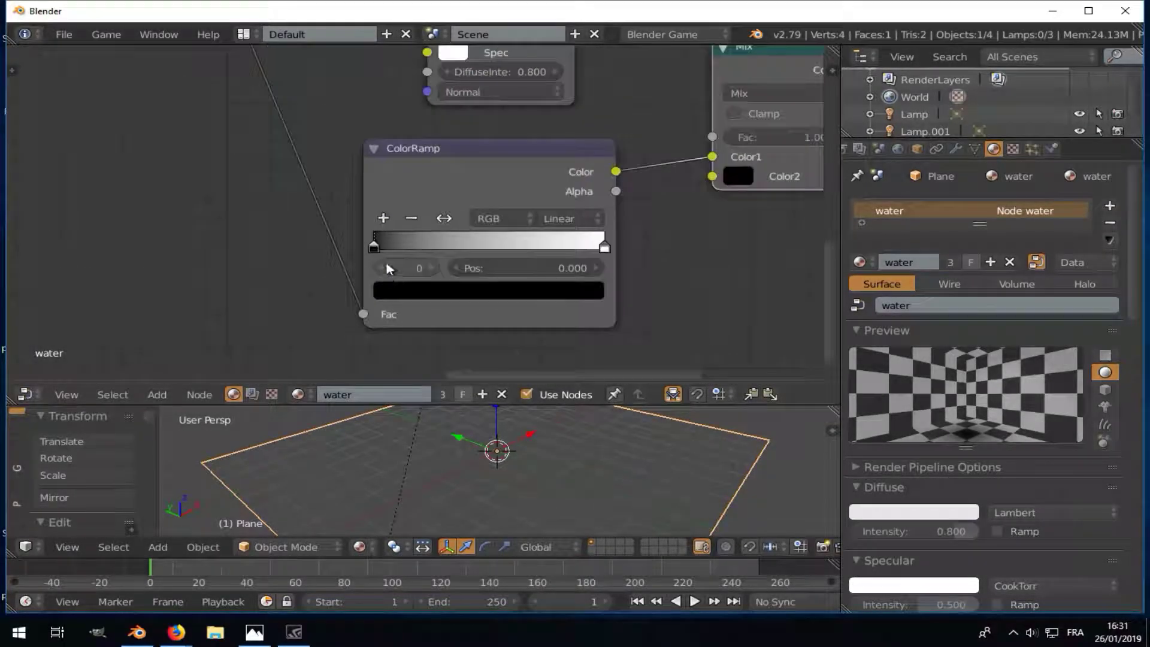
left_click_drag(377, 245, 442, 247)
left_click_drag(615, 247, 479, 249)
scroll(480, 249, "down", 2)
middle_click_drag(603, 238, 574, 210)
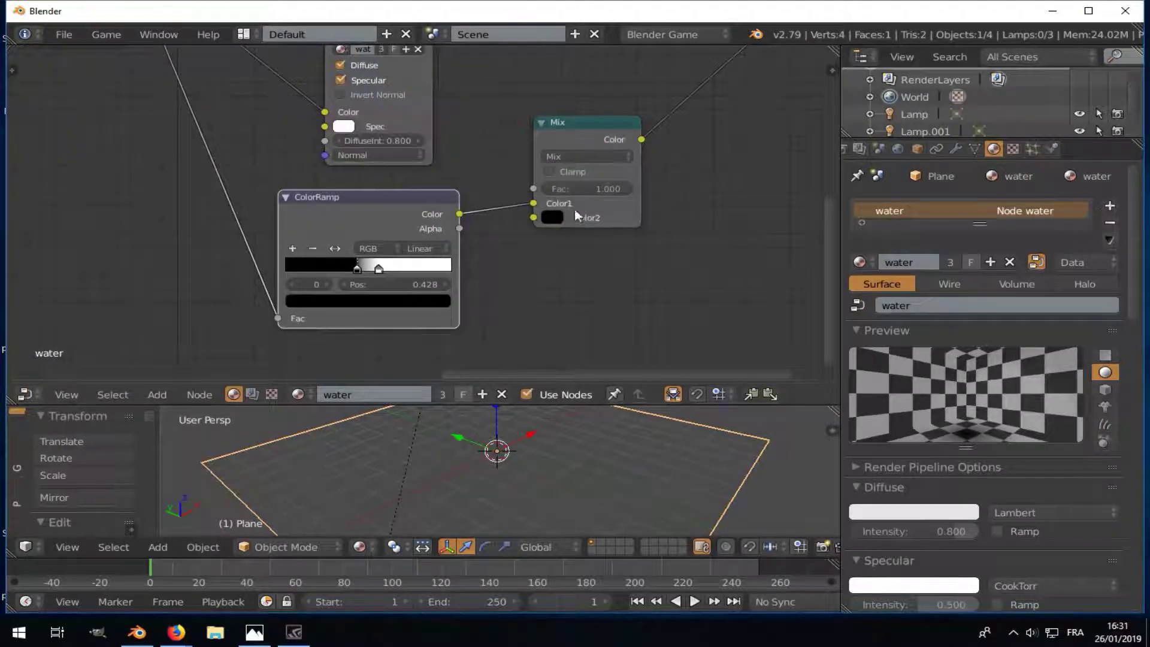
left_click(558, 217)
left_click(557, 218)
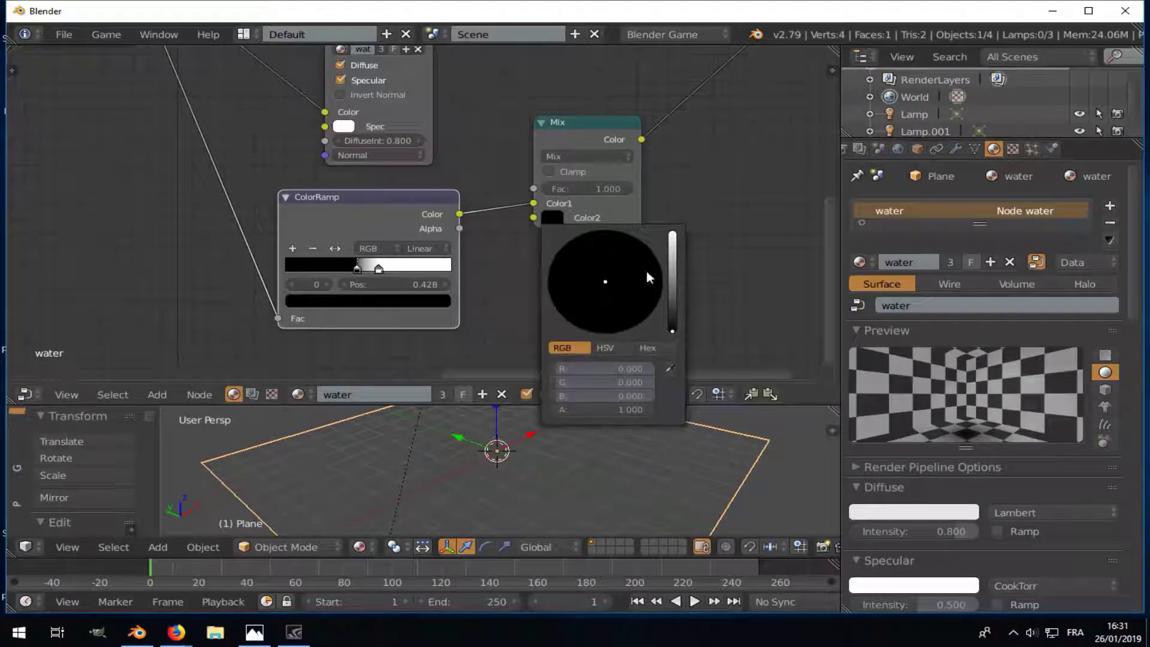
left_click_drag(671, 304, 672, 330)
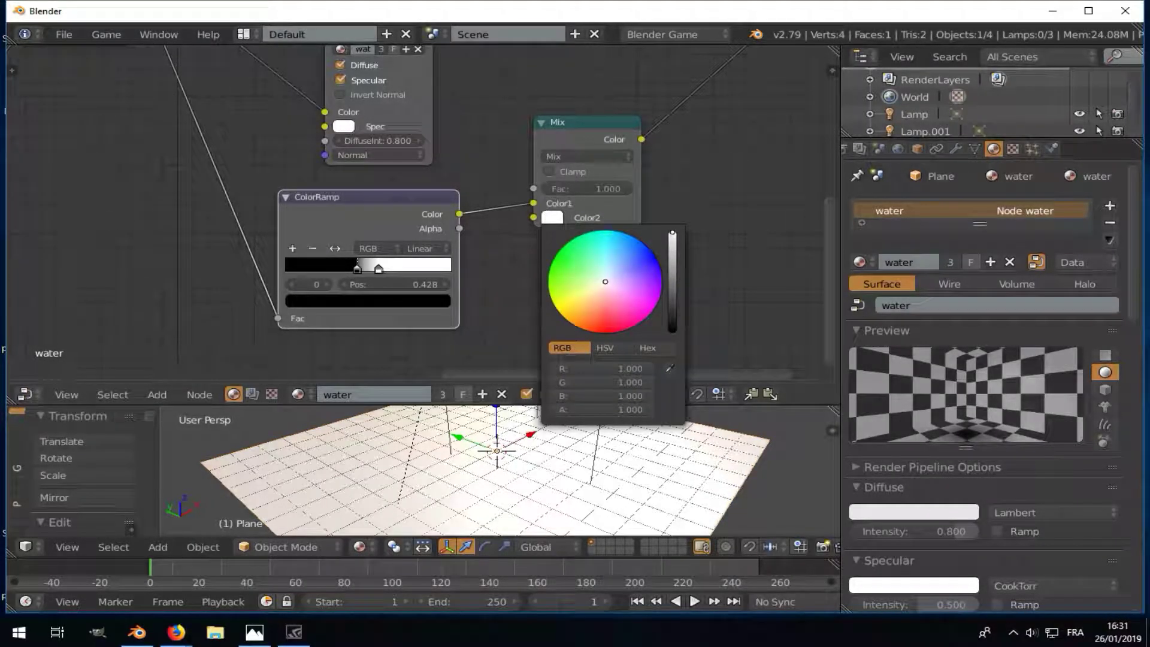
scroll(229, 237, "down", 2)
scroll(229, 237, "down", 2)
- Bring the texture and ColorRamp nodes together and unplug the upper ColorRamp from Mix Color1
middle_click_drag(252, 233, 323, 232)
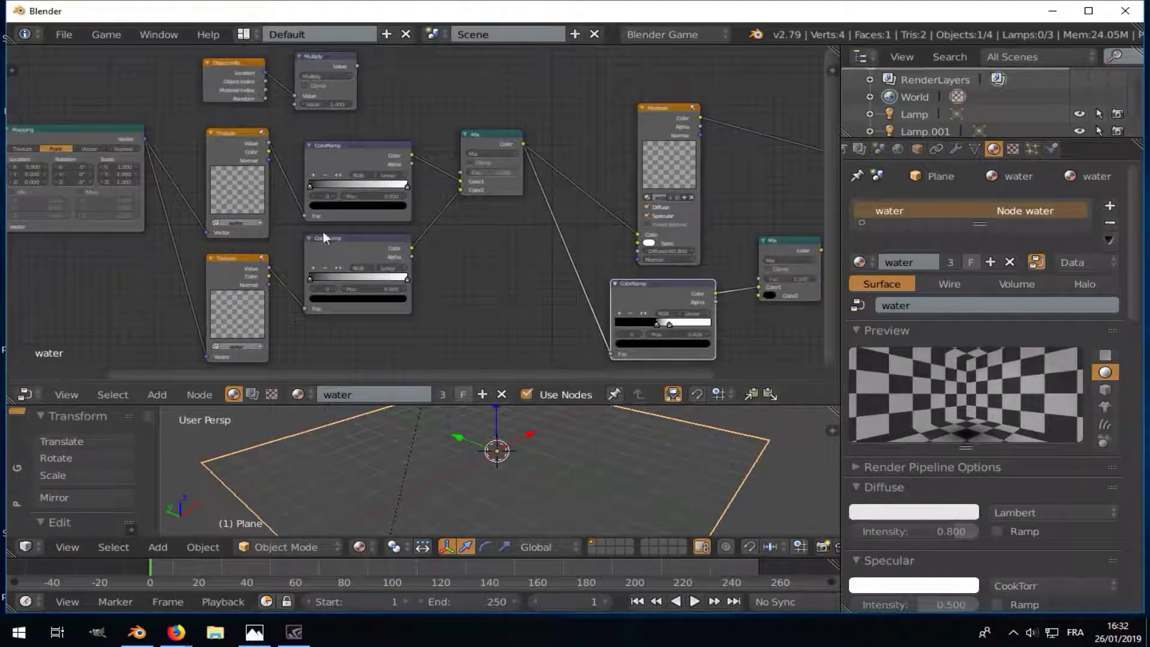
scroll(552, 197, "down", 1)
scroll(551, 198, "up", 3)
mouse_move(469, 132)
middle_mouse_down()
mouse_move(300, 146)
mouse_move(317, 226)
mouse_move(252, 235)
middle_mouse_up()
scroll(323, 160, "down", 2)
scroll(354, 174, "up", 2)
middle_click_drag(355, 175, 168, 156)
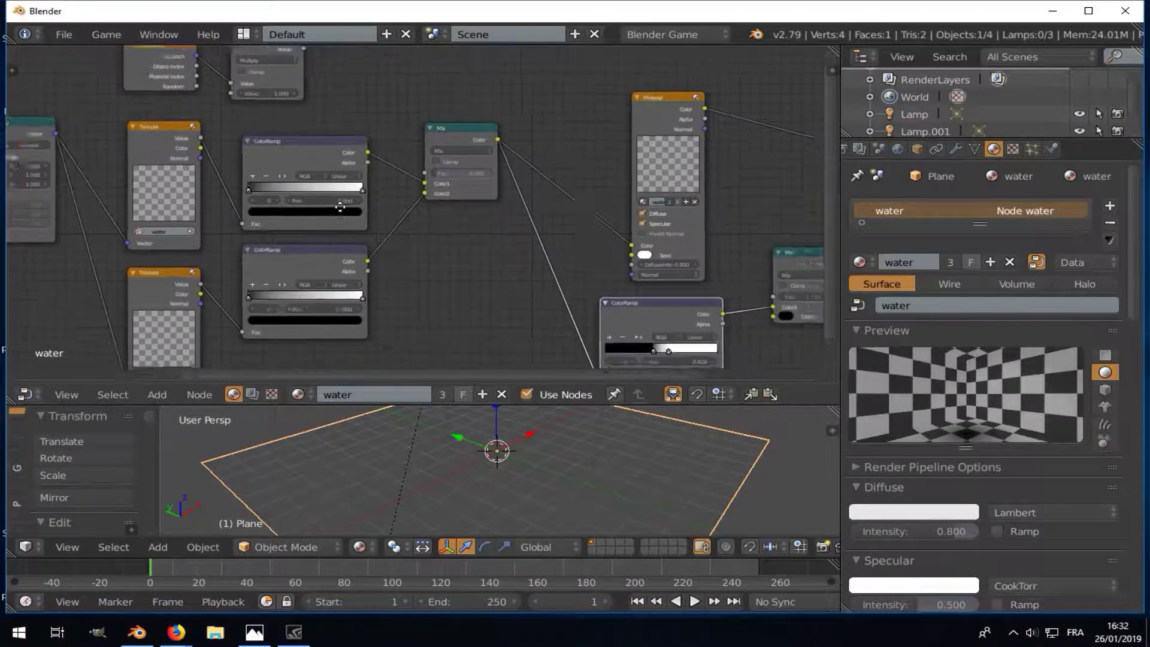
scroll(285, 213, "up", 1)
scroll(286, 185, "down", 2, "ctrl")
scroll(370, 188, "down", 2, "ctrl")
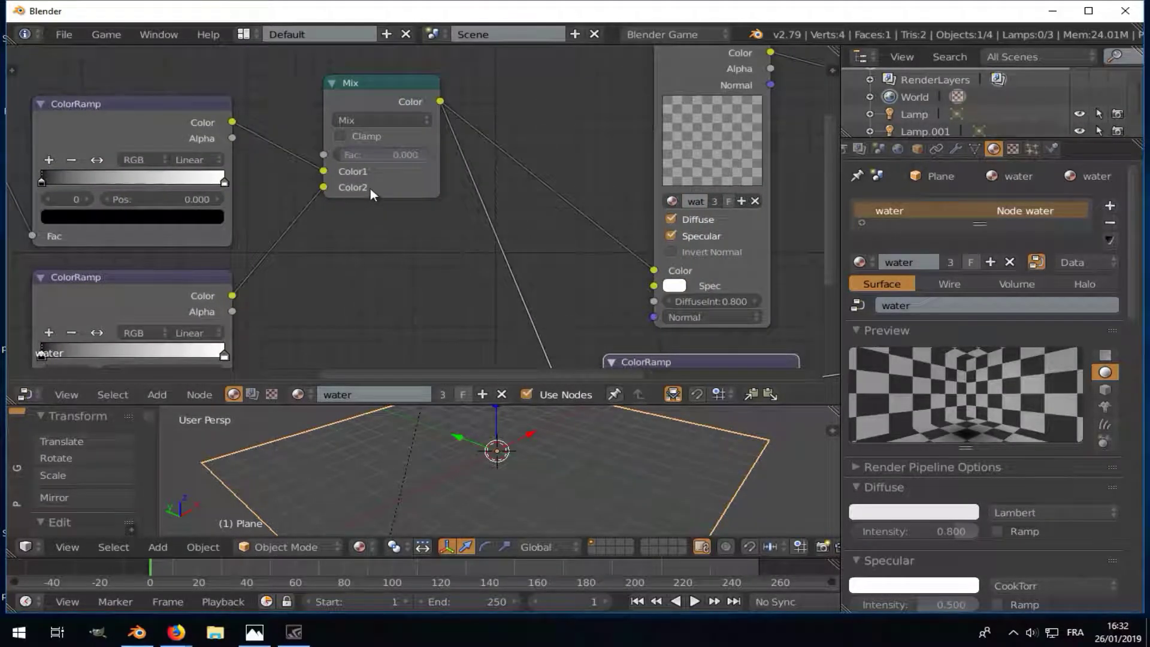
left_click_drag(323, 171, 654, 270)
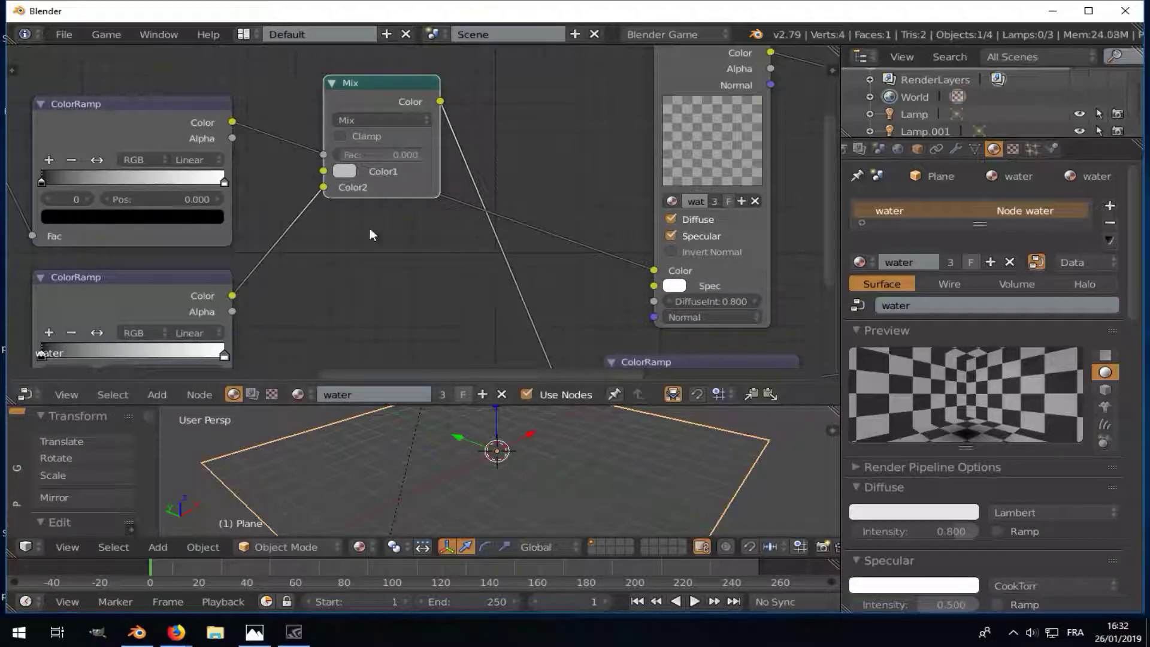
- Move the upper ramp's black stop to 0.248 and pull the white stop inward
scroll(464, 190, "up", 2, "ctrl")
left_click_drag(286, 179, 331, 178)
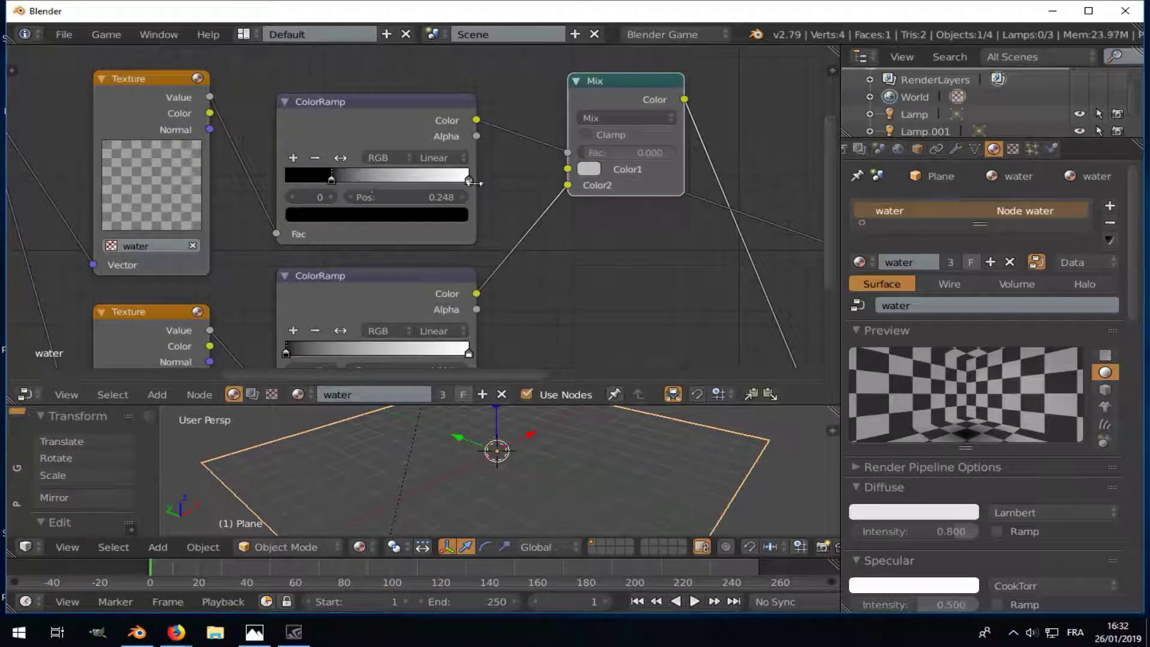
mouse_move(468, 178)
left_mouse_down()
mouse_move(358, 179)
mouse_move(369, 185)
left_mouse_up()
scroll(370, 184, "down", 2)
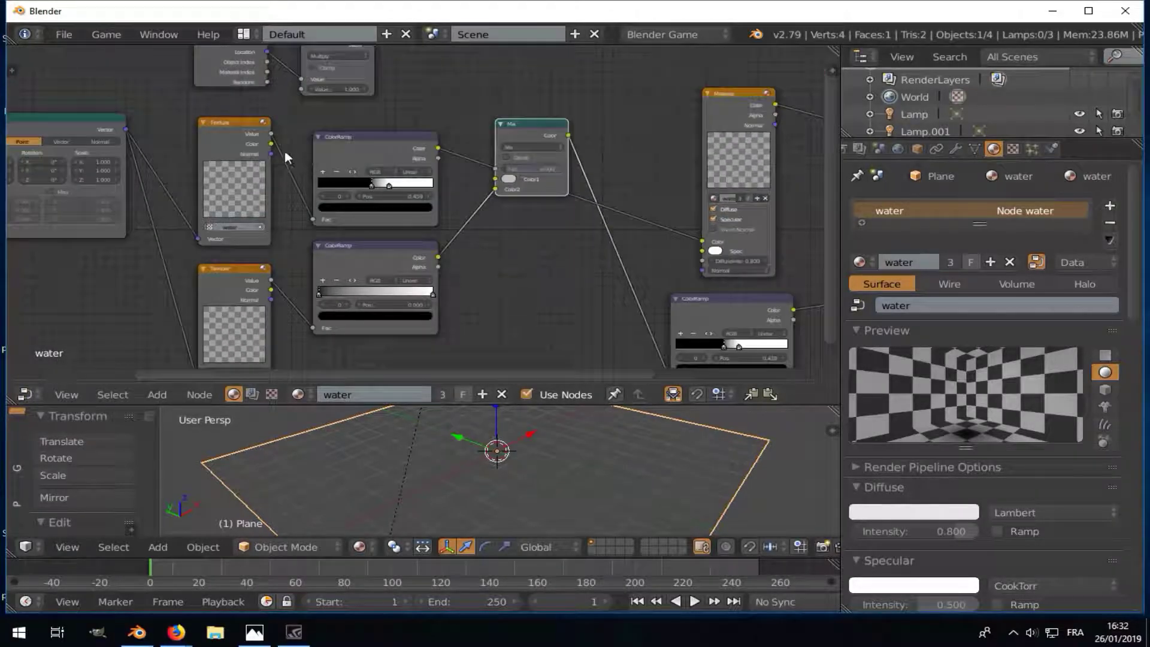
- Link the upper and lower Texture colour outputs into their ColorRamp inputs
left_click_drag(272, 144, 314, 218)
middle_click_drag(275, 293, 277, 203)
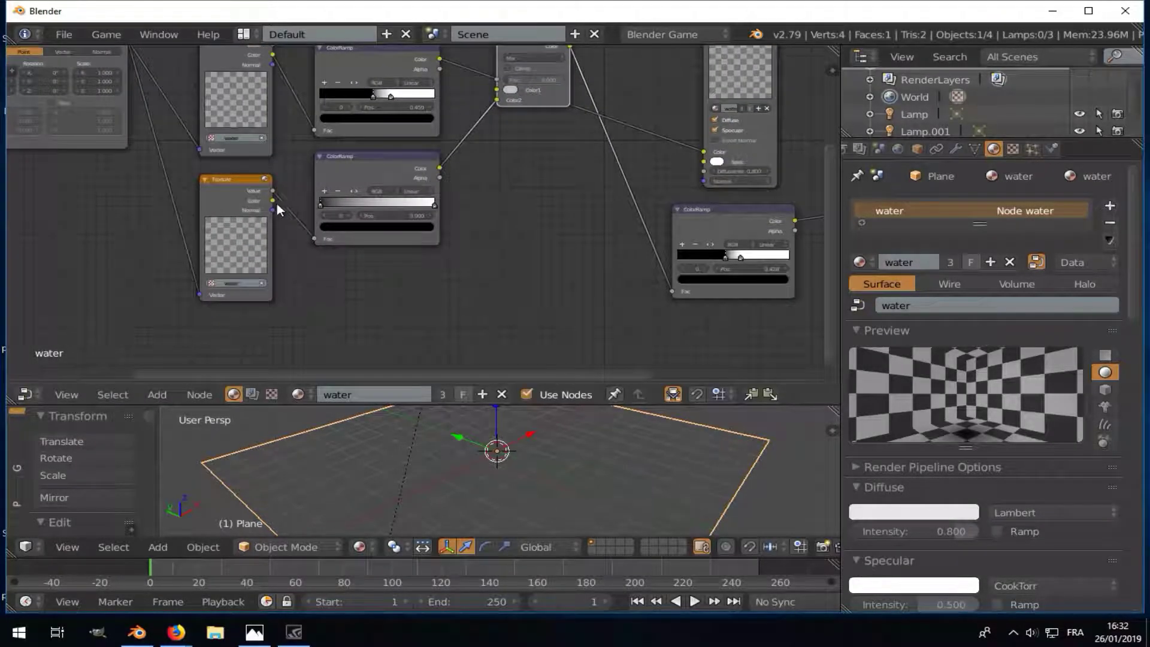
left_click_drag(273, 200, 314, 239)
scroll(357, 215, "down", 2)
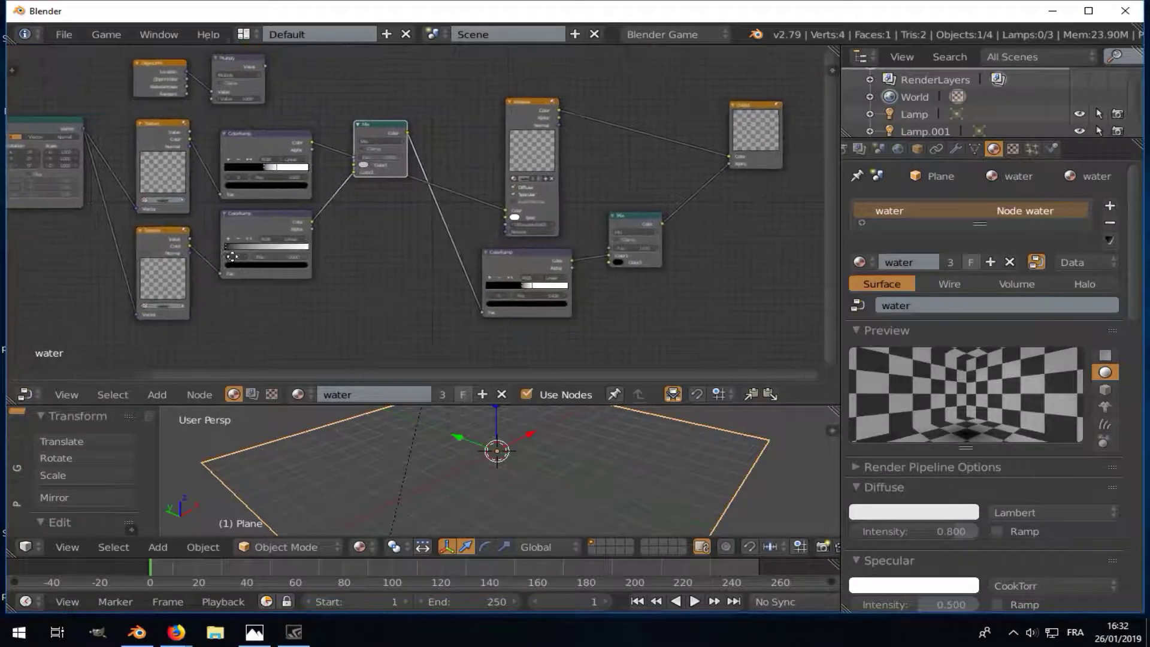
- Start wiring the ColorRamp alpha toward the Mix/Output alpha chain
mouse_move(569, 236)
middle_mouse_down()
mouse_move(468, 236)
mouse_move(348, 291)
mouse_move(326, 251)
middle_mouse_up()
scroll(467, 236, "up", 2)
middle_click_drag(442, 230, 283, 297)
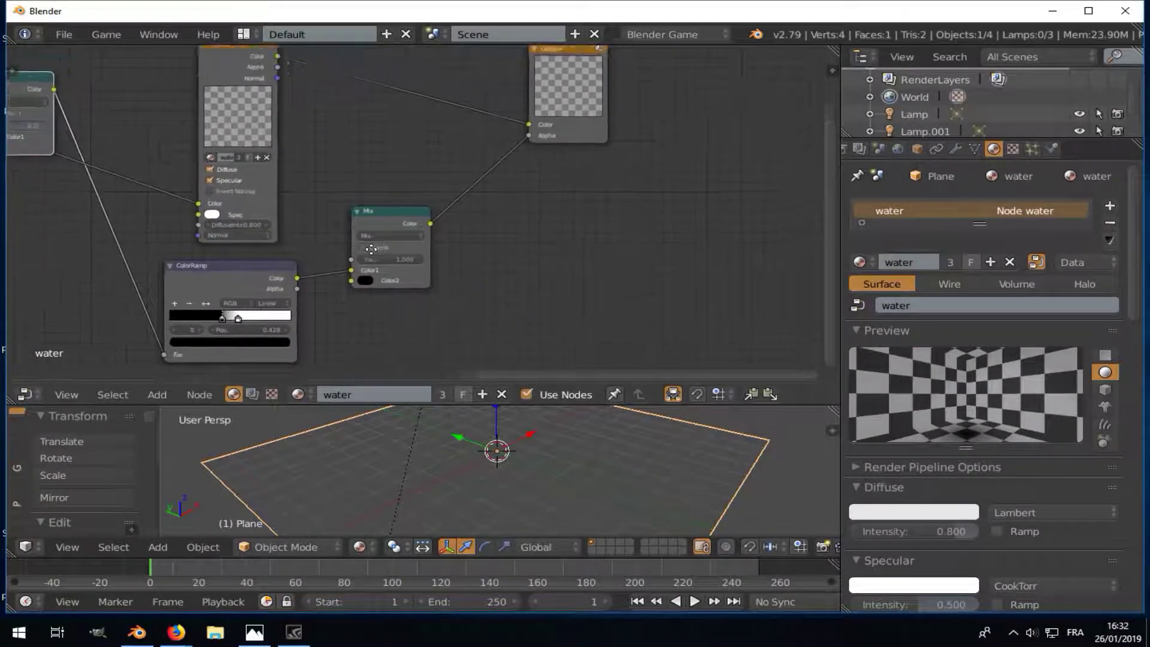
left_click_drag(270, 297, 500, 145)
- Complete the alpha link and set the alpha Mix Color2 to black
middle_click_drag(353, 227, 480, 187)
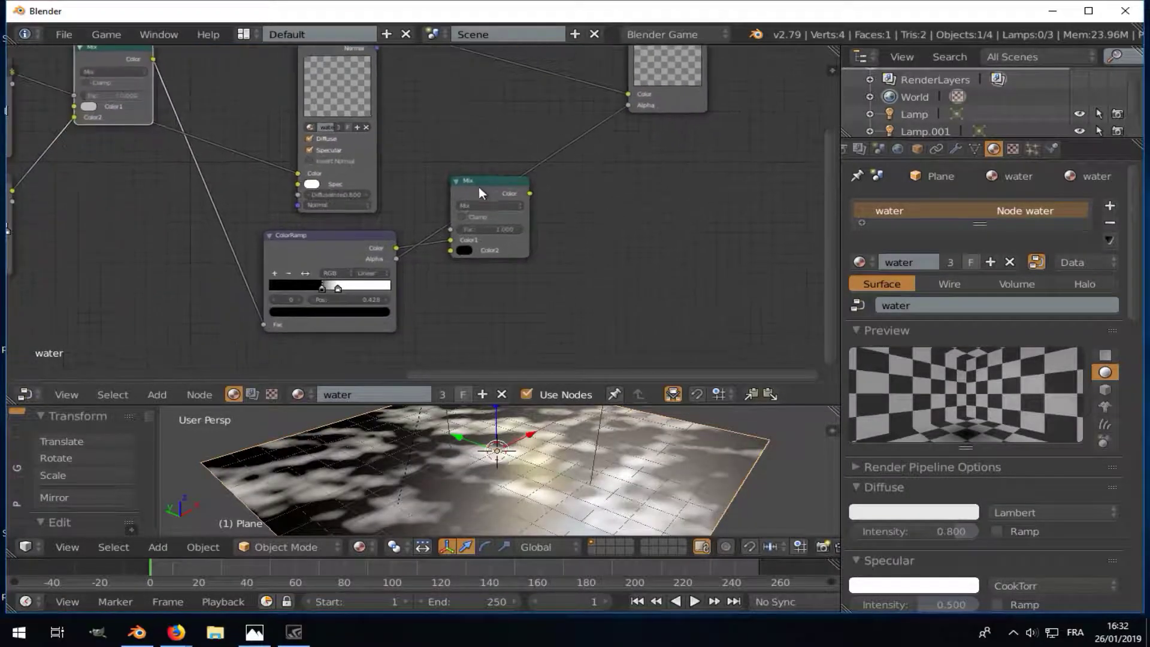
left_click_drag(475, 196, 473, 191)
scroll(462, 253, "up", 1)
left_click(464, 257)
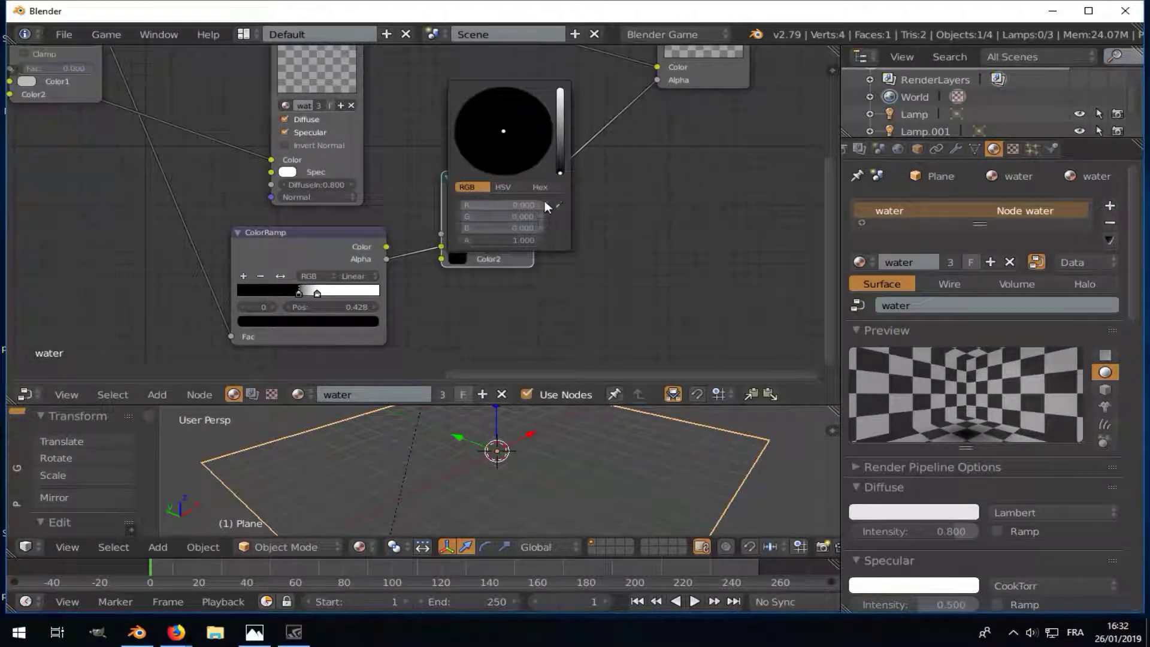
left_click_drag(558, 154, 566, 109)
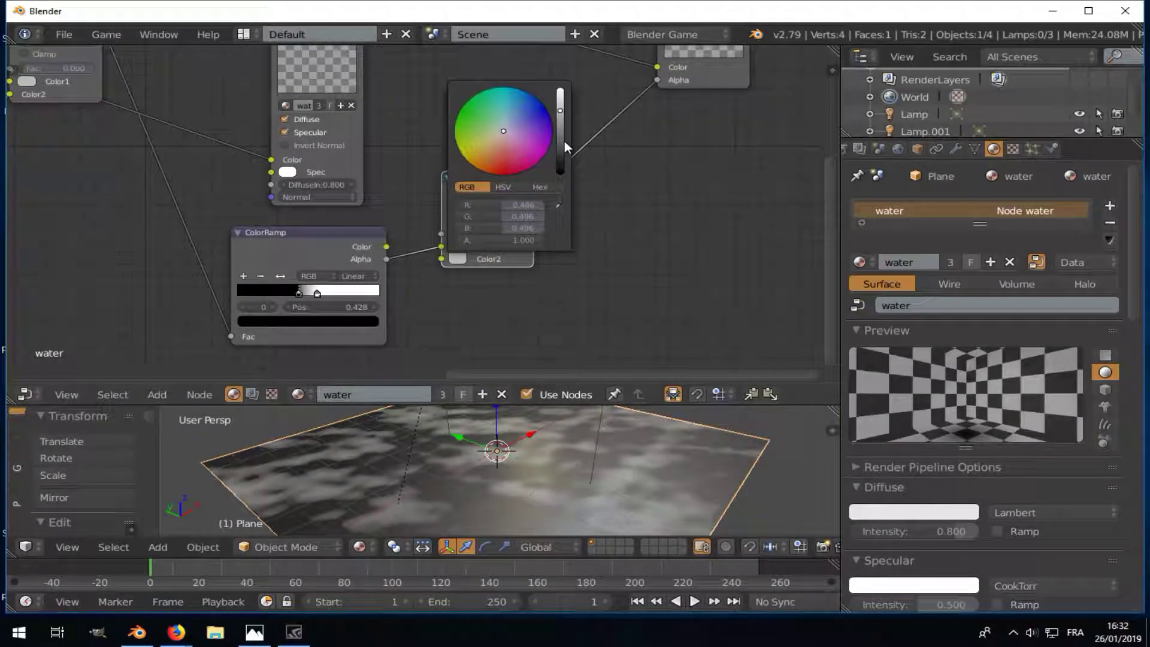
left_click_drag(564, 126, 560, 172)
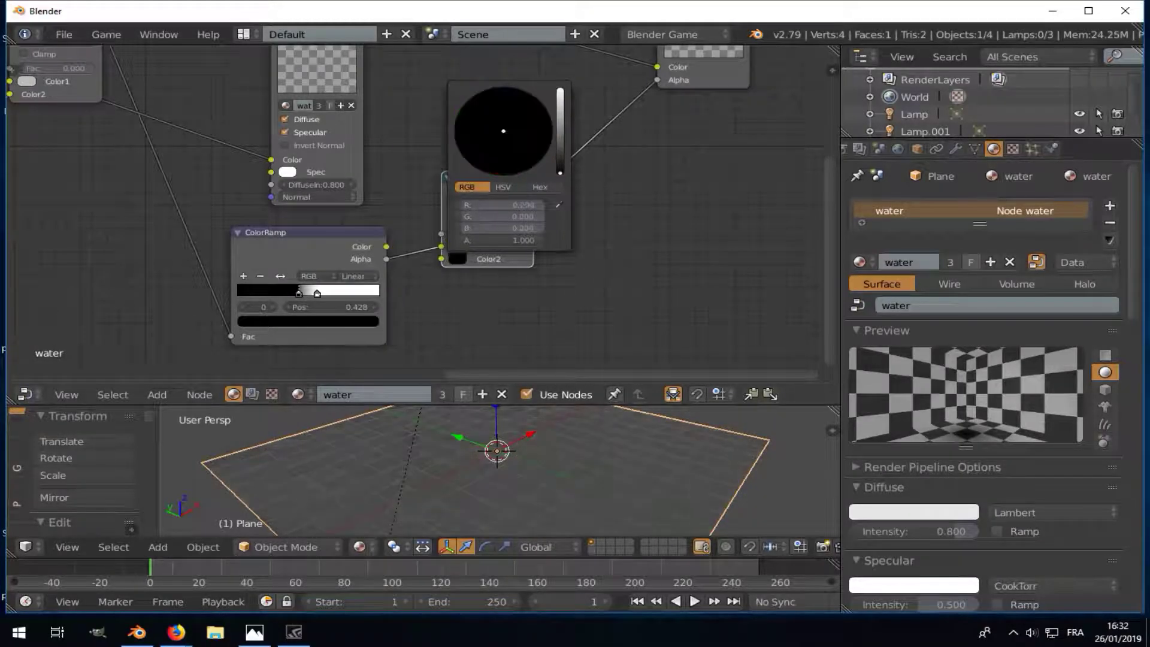
- Set the alpha Mix factor to 0.759 and ramp stops to 0.482 and about 0.59
left_click_drag(509, 235, 473, 235)
scroll(396, 239, "up", 3)
mouse_move(405, 223)
left_mouse_down()
mouse_move(516, 225)
mouse_move(444, 240)
left_mouse_up()
scroll(258, 221, "down", 3)
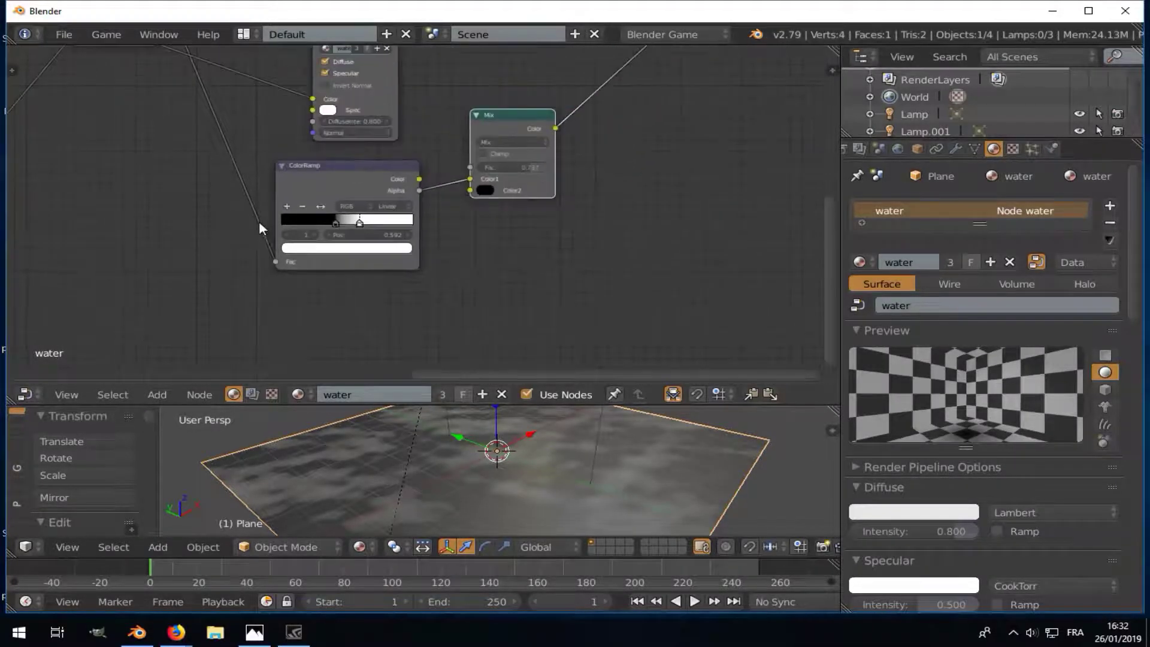
middle_click_drag(259, 221, 490, 347)
scroll(296, 293, "down", 2)
scroll(349, 221, "up", 2)
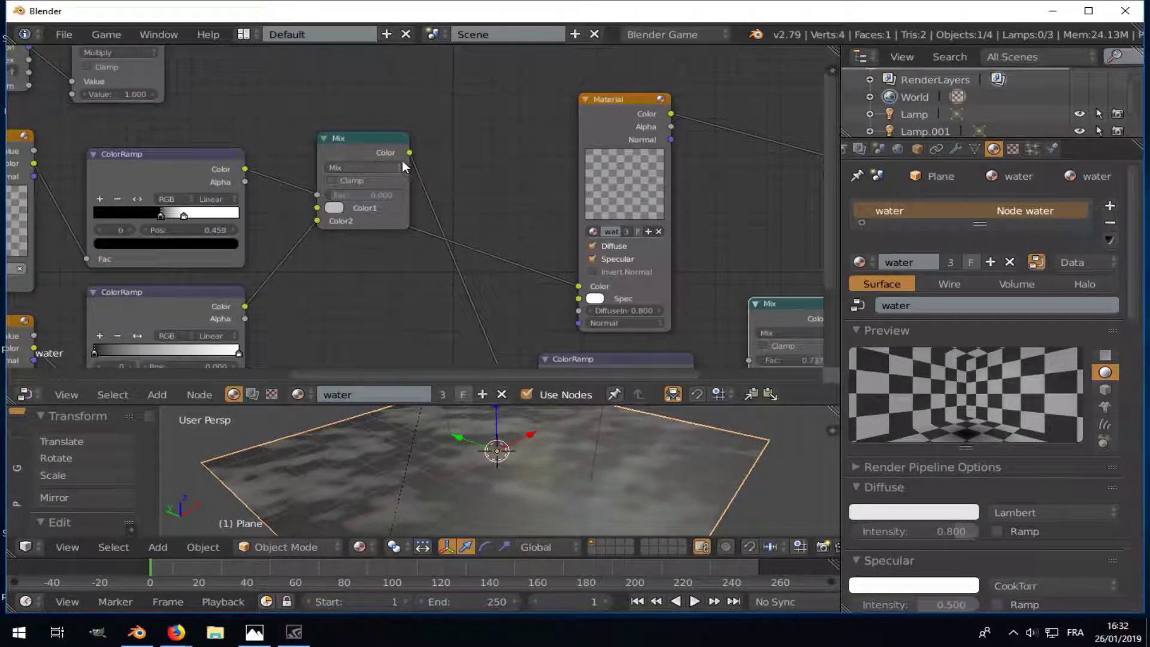
scroll(462, 179, "down", 1)
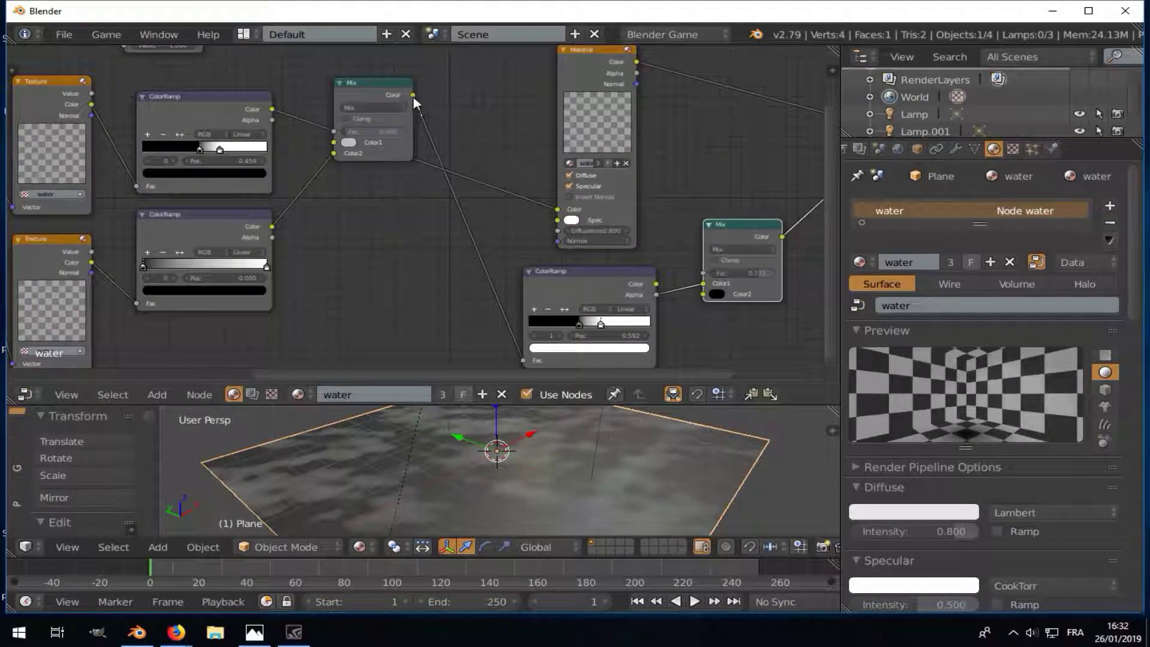
- Connect the colour Mix output to the Material node's colour input
left_click_drag(413, 95, 557, 209)
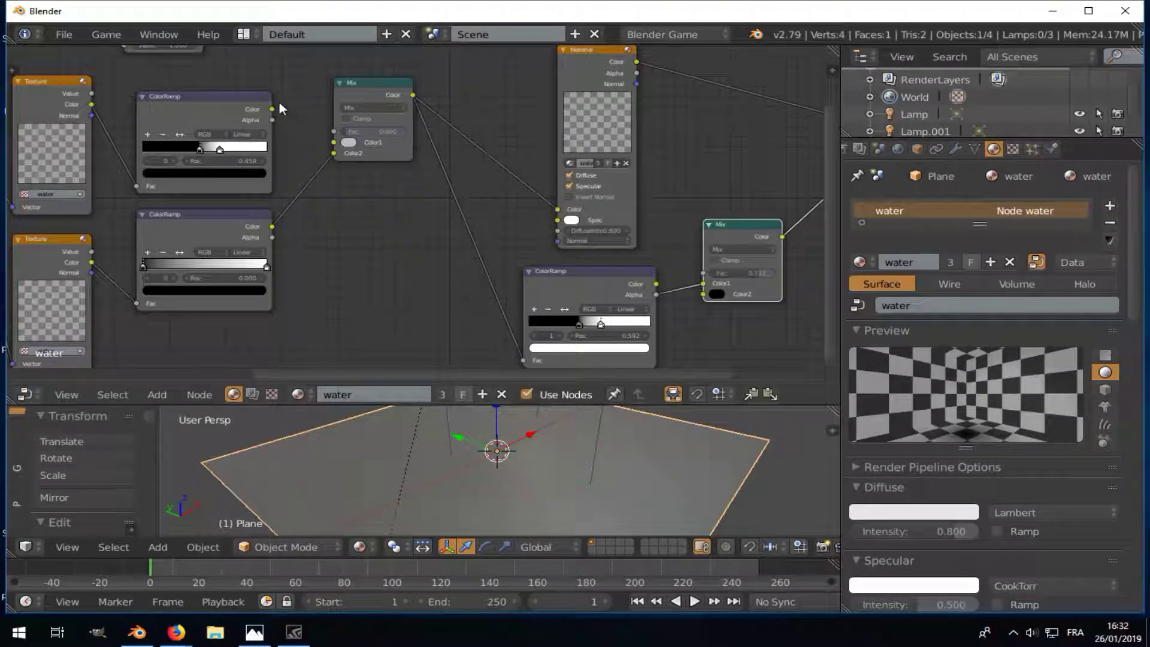
mouse_move(272, 109)
left_mouse_down()
mouse_move(307, 139)
mouse_move(333, 142)
left_mouse_up()
scroll(347, 146, "up", 1)
scroll(348, 144, "up", 2)
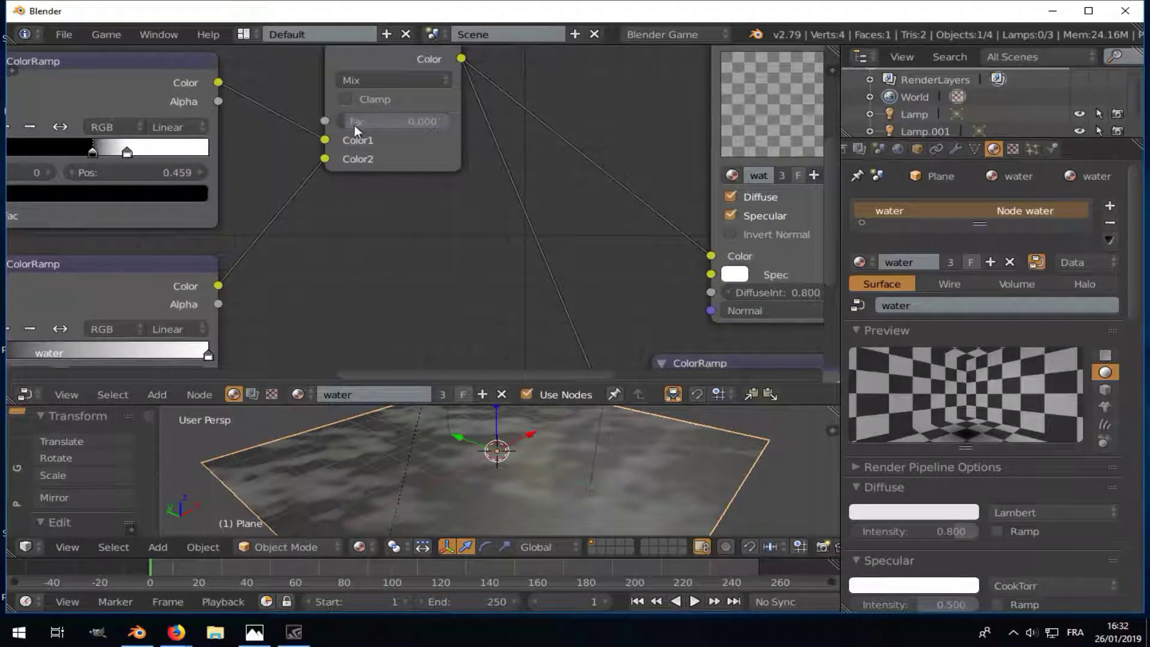
- Drive the colour Mix factor from the Multiply node's value
left_click_drag(422, 121, 336, 121)
scroll(329, 140, "down", 3)
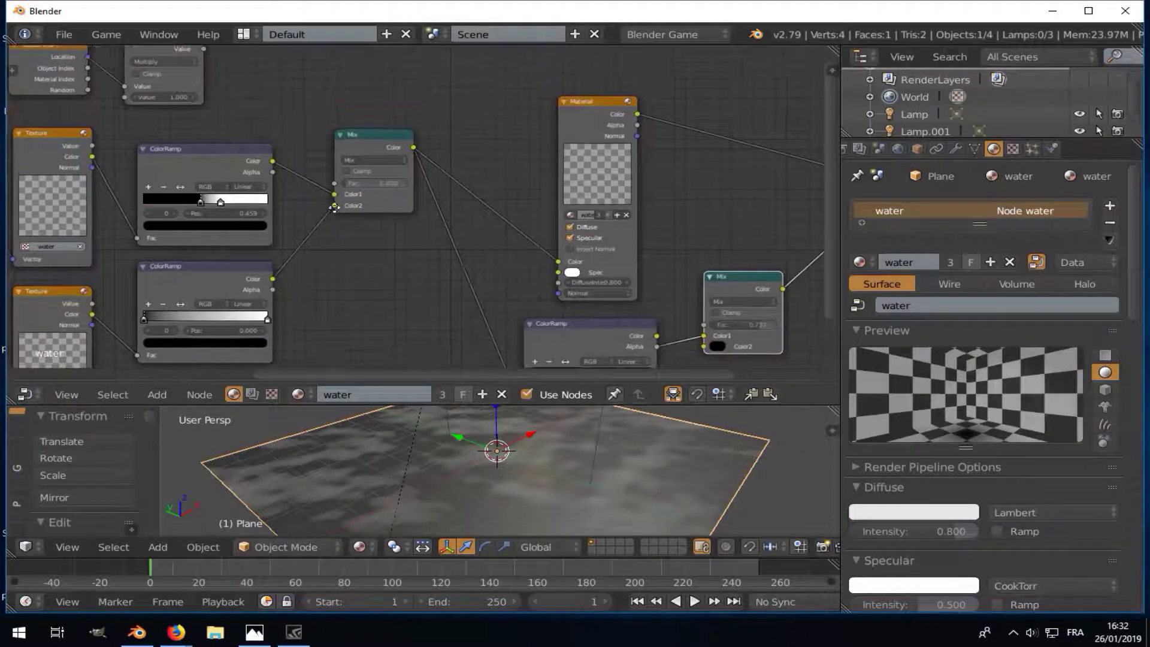
left_click_drag(204, 48, 335, 183)
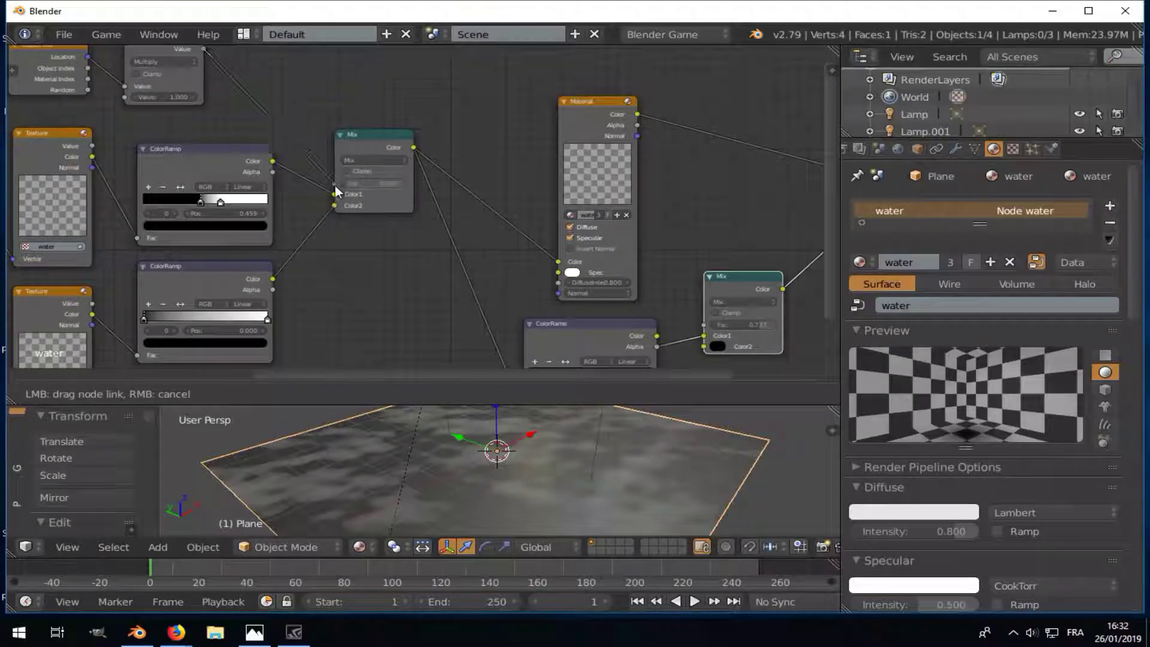
scroll(329, 204, "down", 2)
scroll(341, 236, "down", 1)
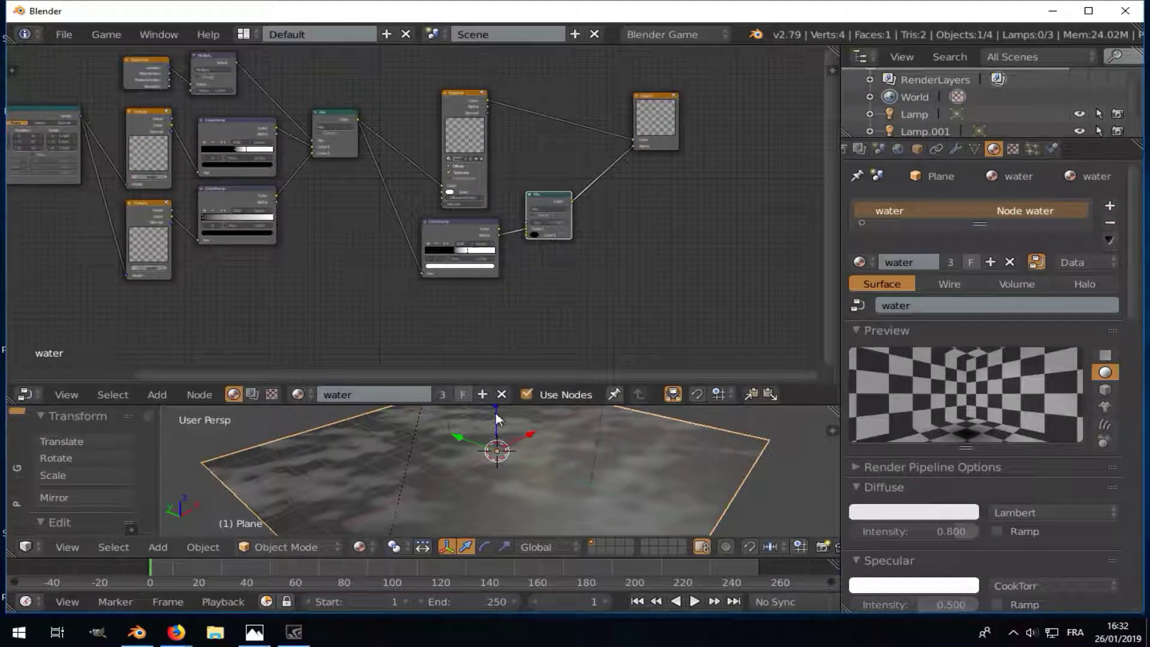
- Raise the water plane vertically along Z to a new height
key("g")
key("z")
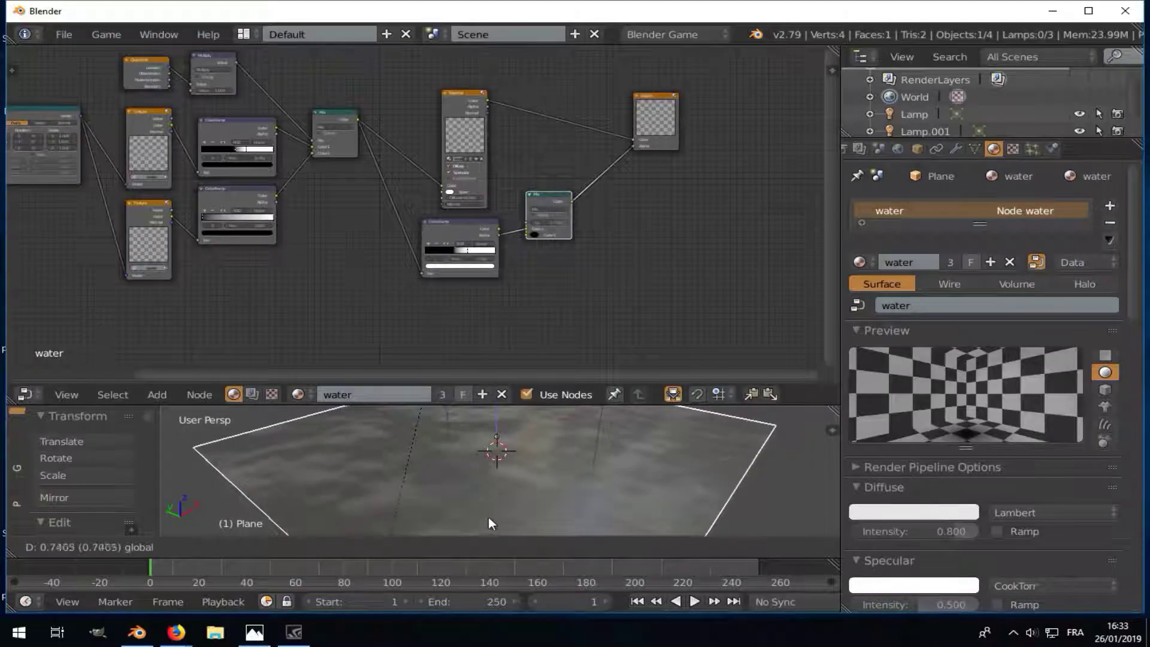
left_click(488, 517)
scroll(296, 202, "up", 1)
scroll(304, 176, "up", 1)
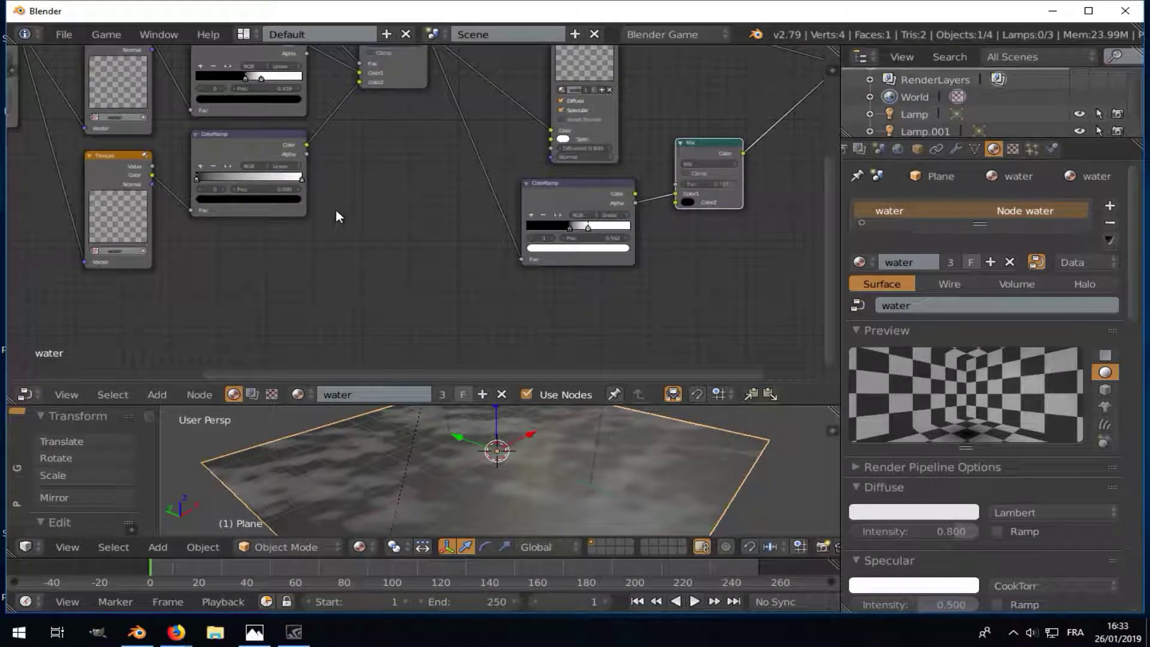
- Move the lower ColorRamp's black stop to 0.474 and give the 3D view more height
left_click_drag(196, 177, 256, 181)
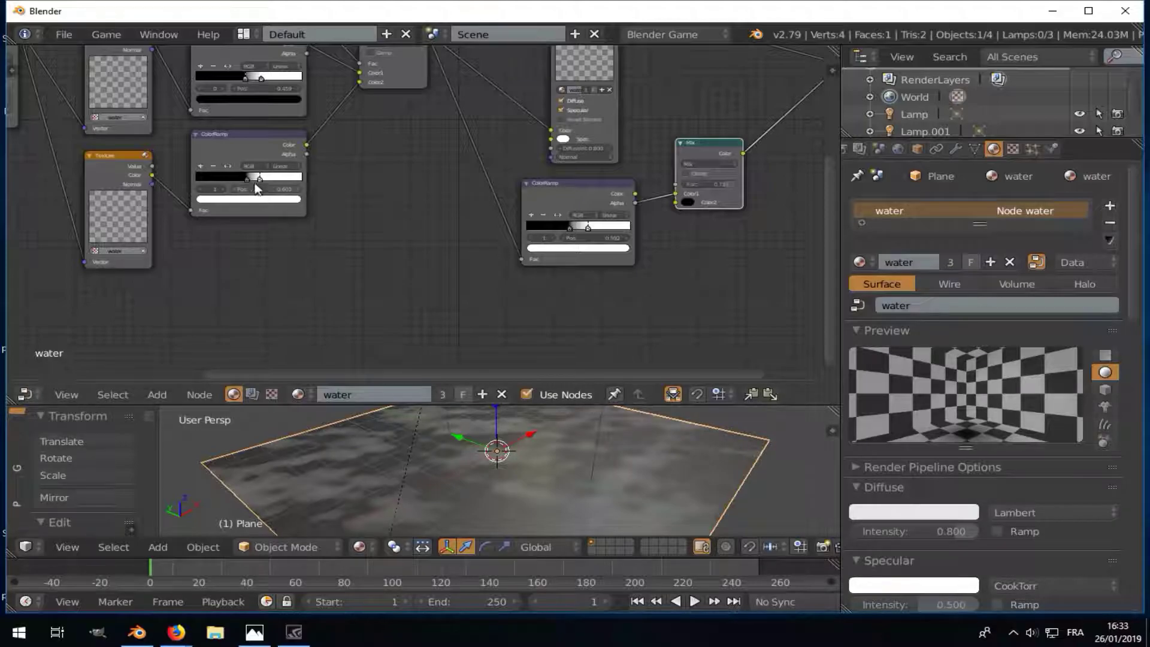
scroll(323, 252, "down", 2)
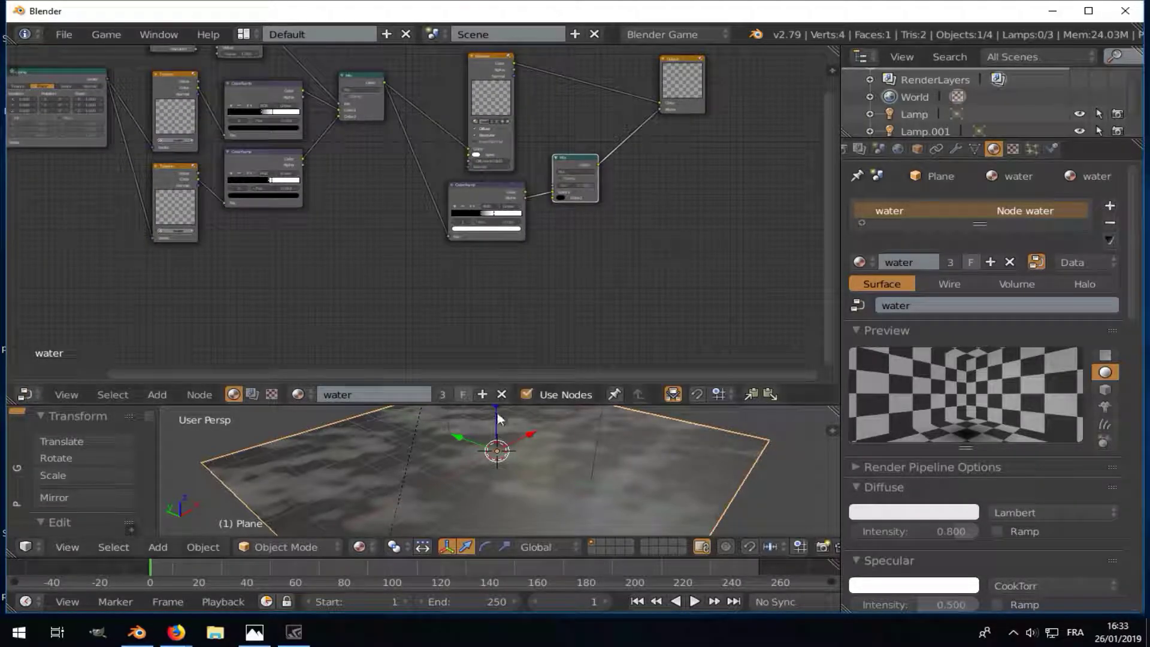
mouse_move(498, 422)
left_mouse_down()
mouse_move(496, 411)
mouse_move(501, 503)
left_mouse_up()
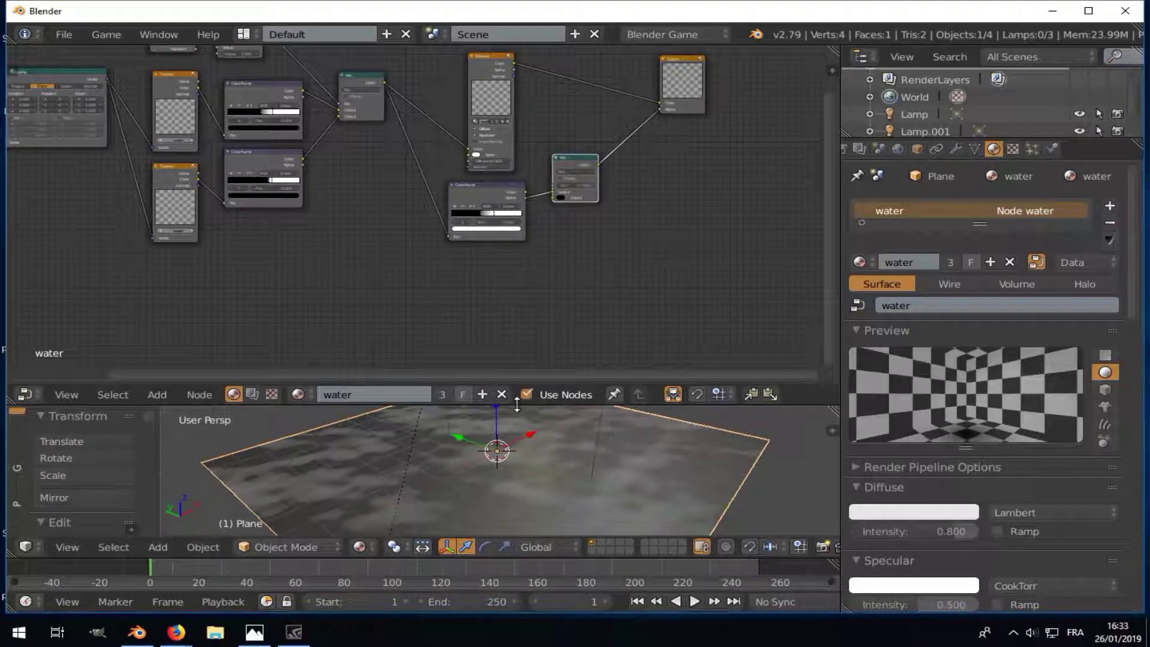
left_click_drag(509, 404, 503, 303)
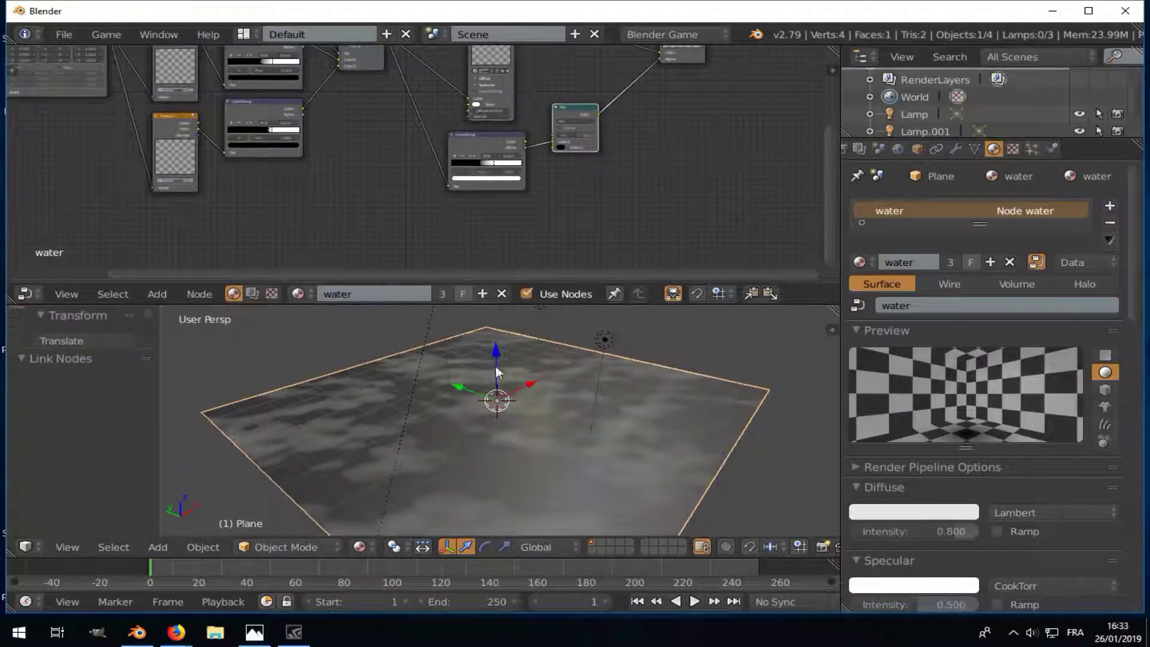
- Create linked duplicate Plane.001 and raise it 2.824 units above the water plane
key("alt+d")
right_click(502, 387)
key("g")
key("z")
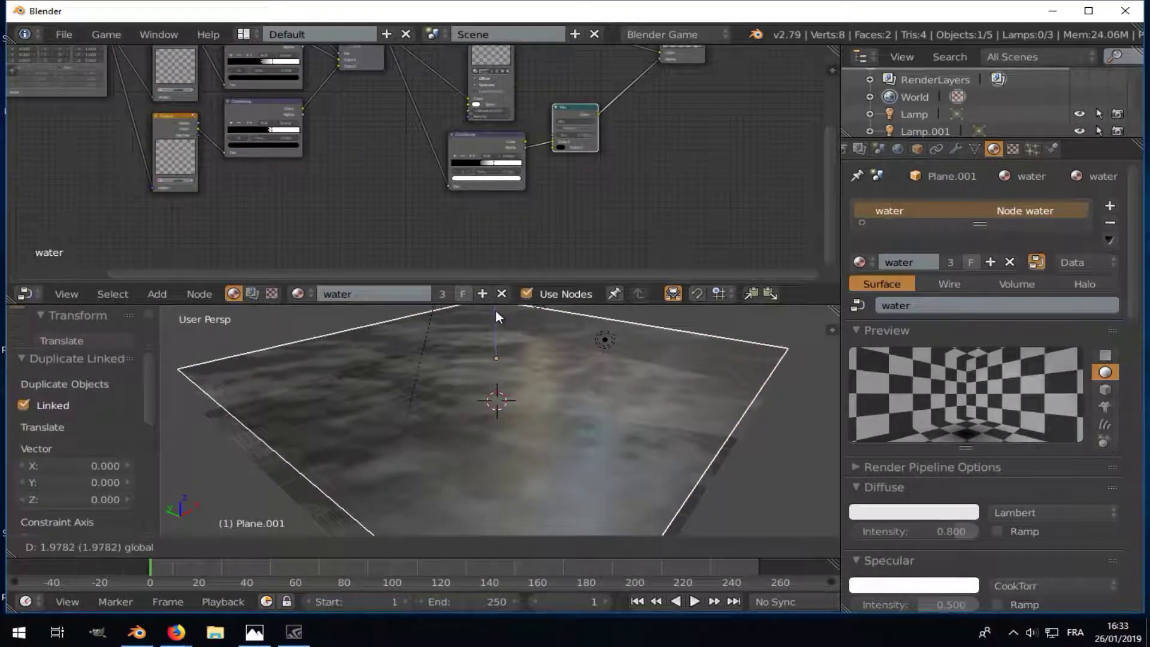
left_click(495, 516)
scroll(415, 383, "down", 3)
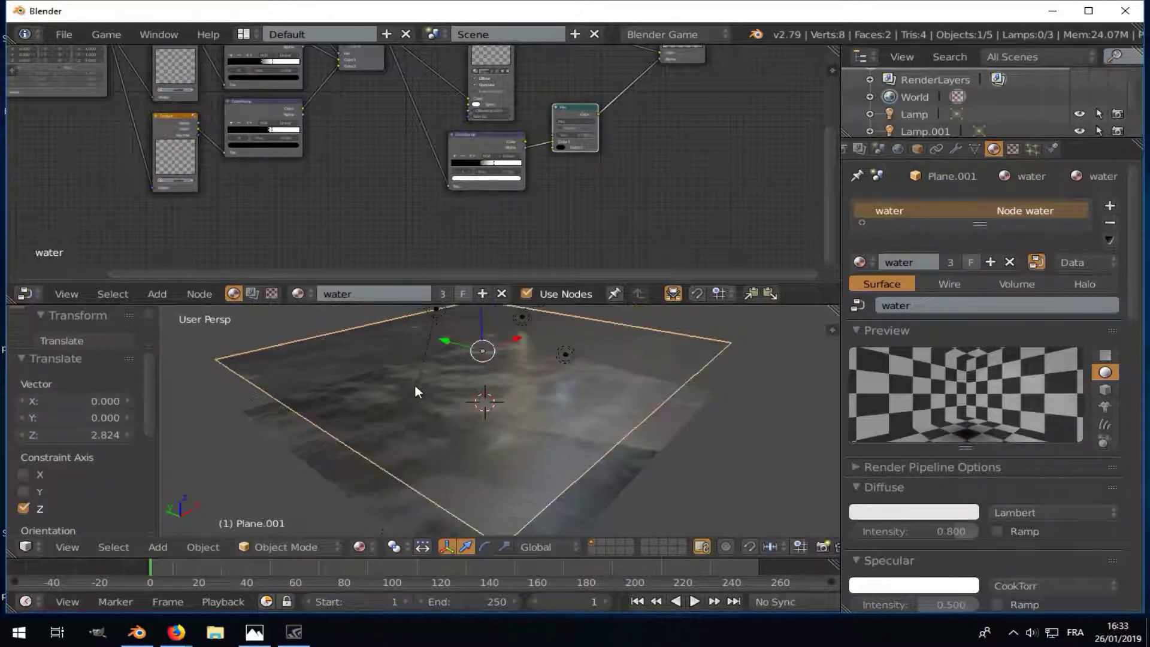
scroll(455, 369, "down", 2)
middle_click_drag(455, 369, 491, 396)
scroll(518, 423, "up", 3)
scroll(544, 410, "up", 2)
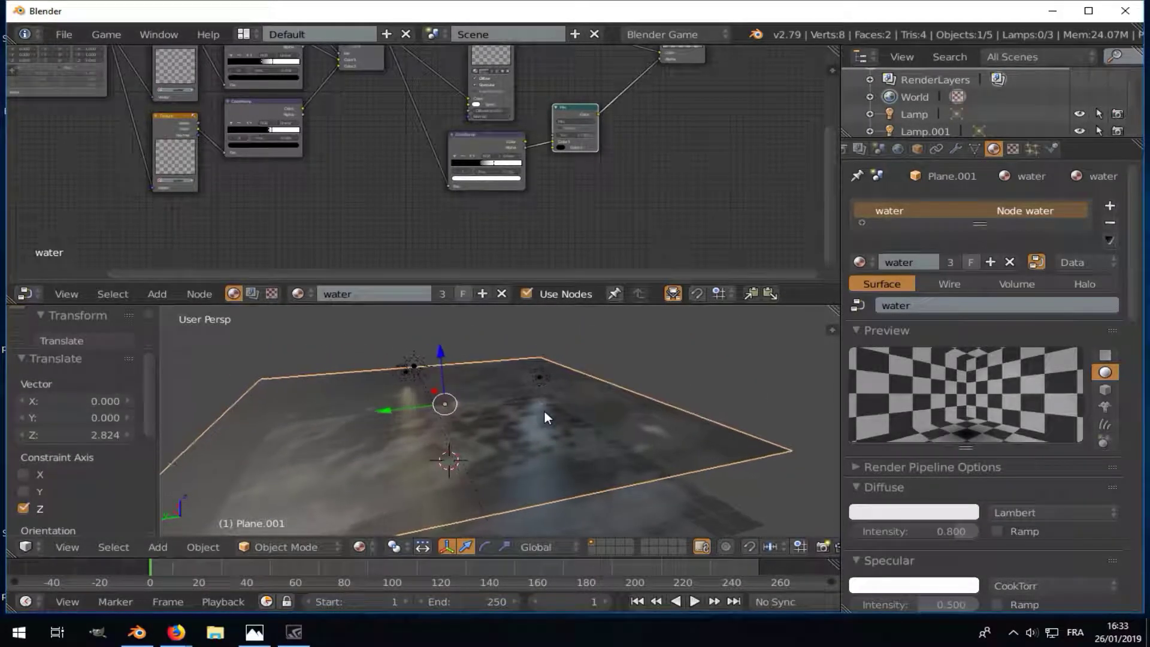
scroll(292, 132, "up", 3)
- Tighten the ColorRamp stops, darkening the white stop to mid grey and sliding it to 0.575
scroll(268, 132, "up", 2)
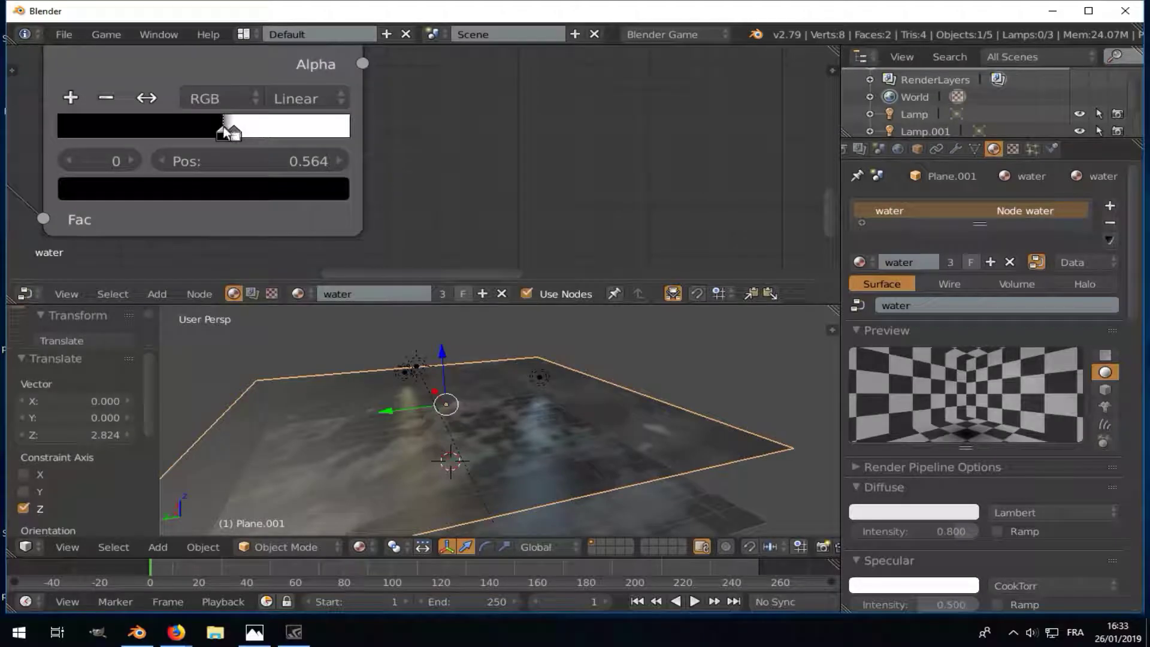
mouse_move(214, 137)
left_mouse_down()
mouse_move(196, 140)
mouse_move(227, 137)
left_mouse_up()
left_click(228, 196)
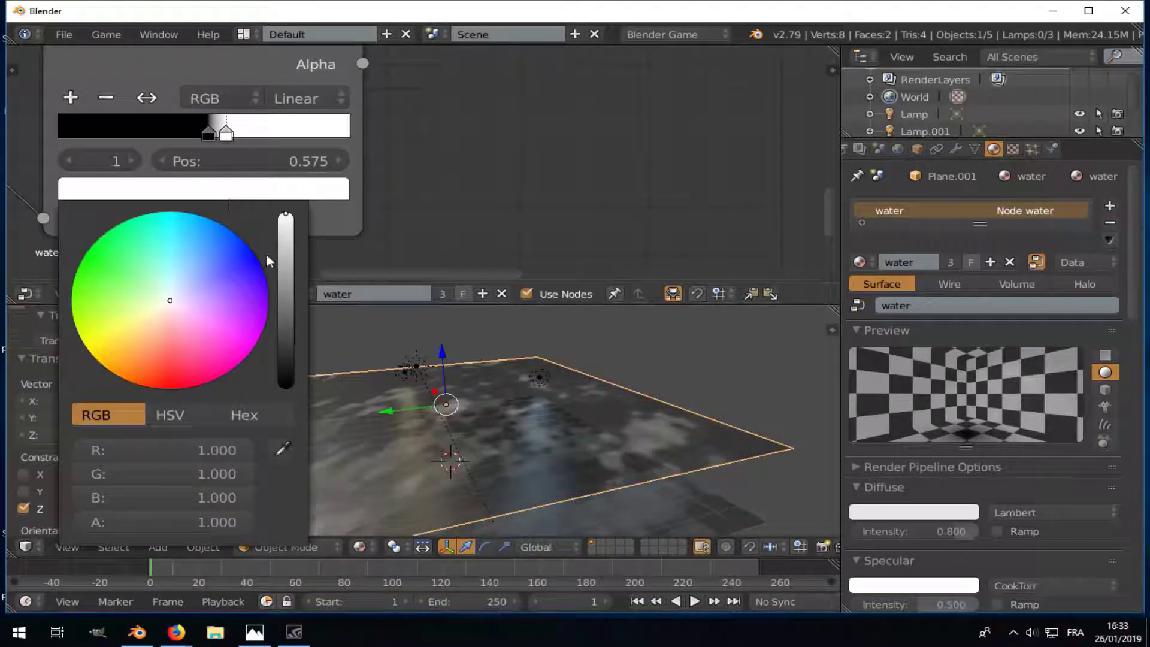
left_click_drag(287, 225, 287, 252)
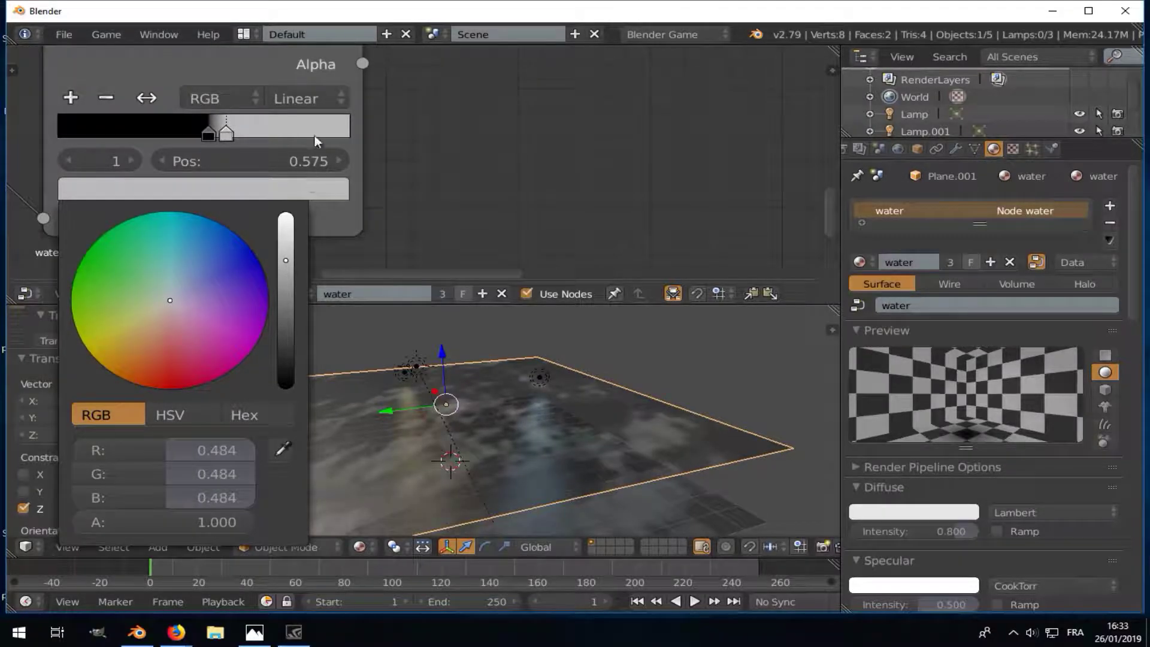
middle_click_drag(285, 114, 283, 169)
left_click_drag(235, 161, 182, 167)
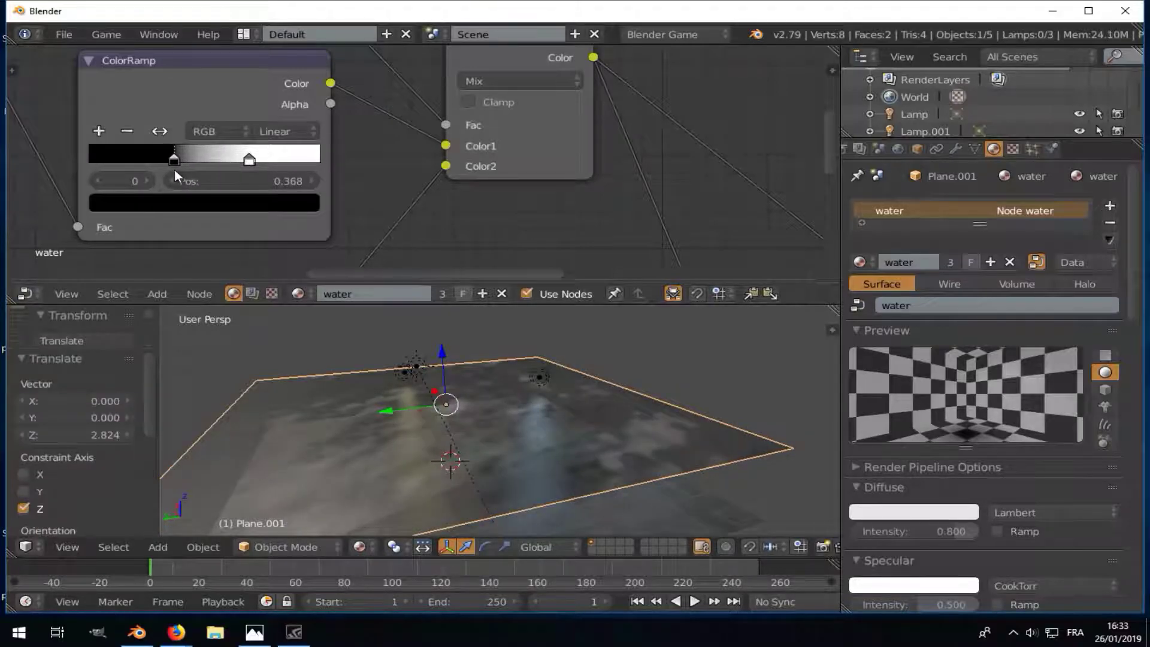
left_click_drag(250, 160, 254, 162)
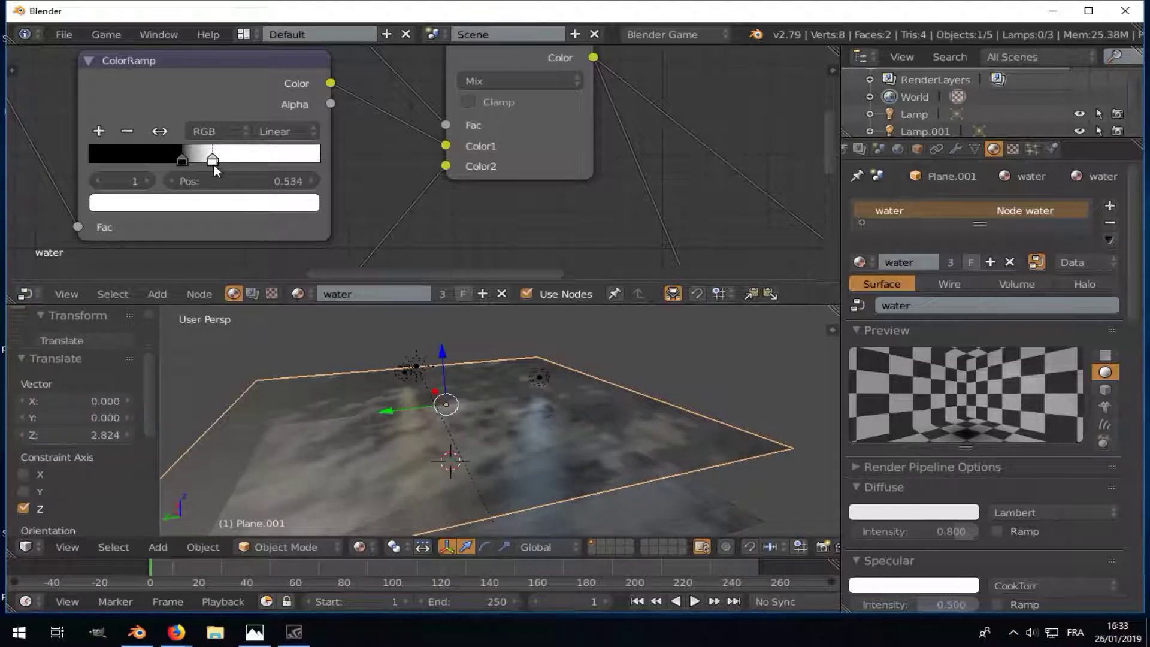
mouse_move(265, 164)
left_mouse_down()
mouse_move(228, 164)
mouse_move(179, 187)
mouse_move(369, 179)
left_mouse_up()
- Set the black stop to about 0.56 and the white stop to 0.639, restoring pure white
scroll(228, 164, "down", 2)
scroll(231, 159, "up", 2)
scroll(232, 179, "up", 1)
mouse_move(221, 181)
left_mouse_down()
mouse_move(234, 188)
mouse_move(127, 196)
mouse_move(222, 198)
left_mouse_up()
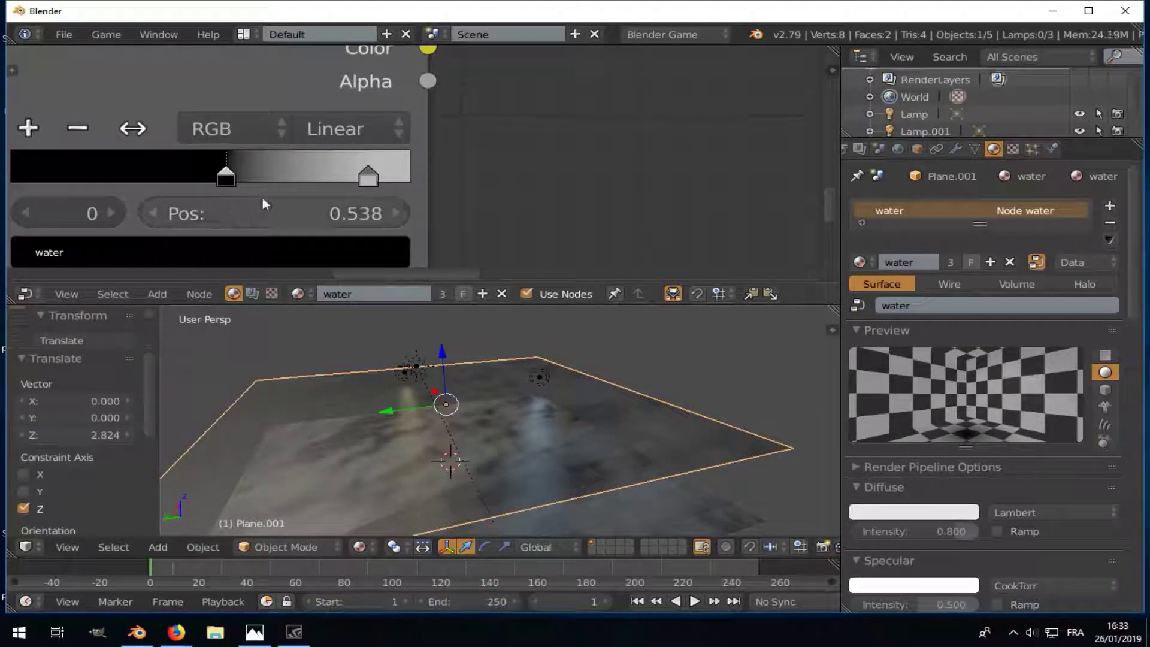
left_click_drag(368, 178, 264, 184)
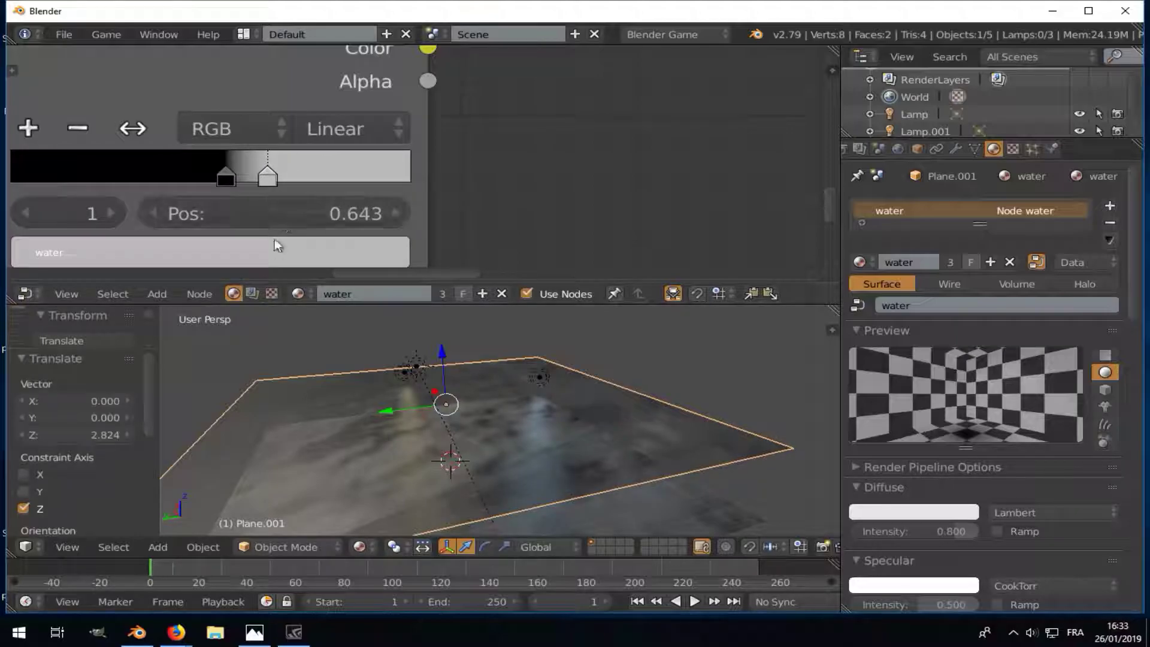
left_click(309, 259)
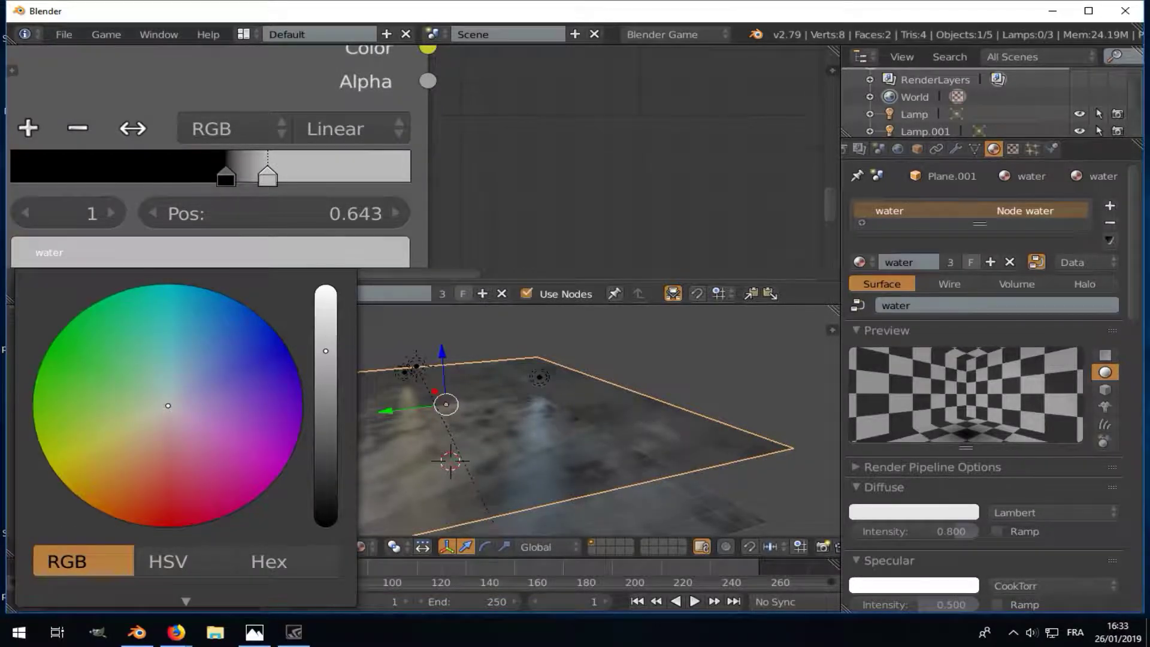
left_click_drag(326, 351, 326, 293)
- Fine-tune the white stop closer to the black stop to sharpen the noise contrast
scroll(244, 167, "down", 3)
scroll(308, 109, "down", 2)
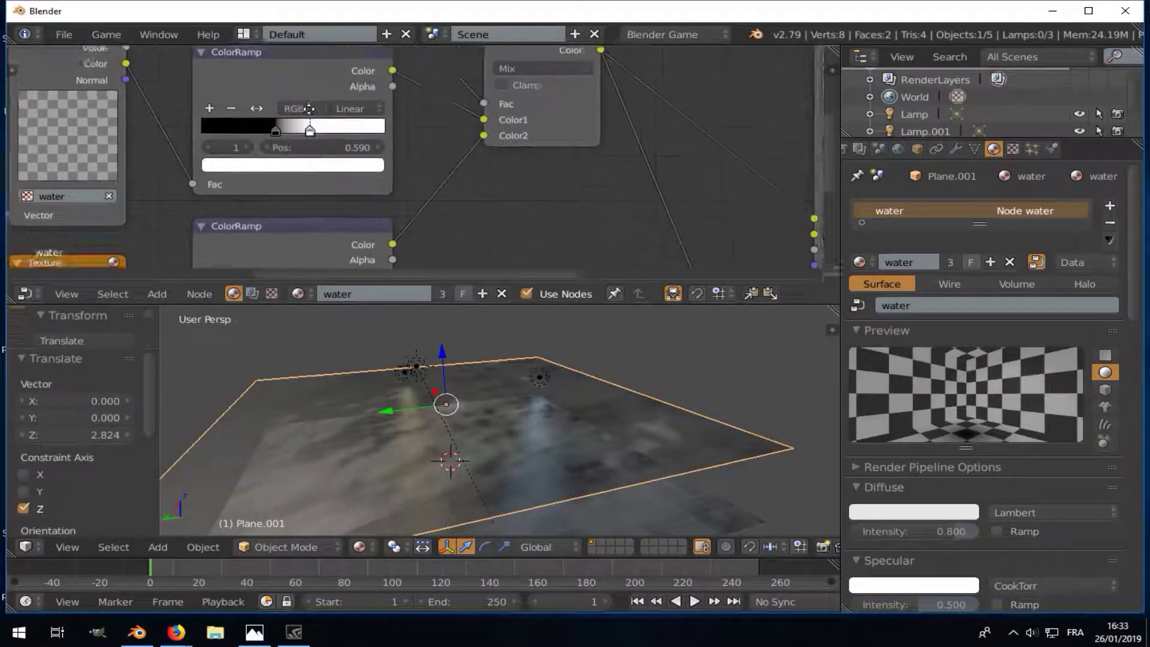
scroll(308, 109, "up", 2)
scroll(282, 161, "up", 1)
left_click_drag(339, 172, 256, 167)
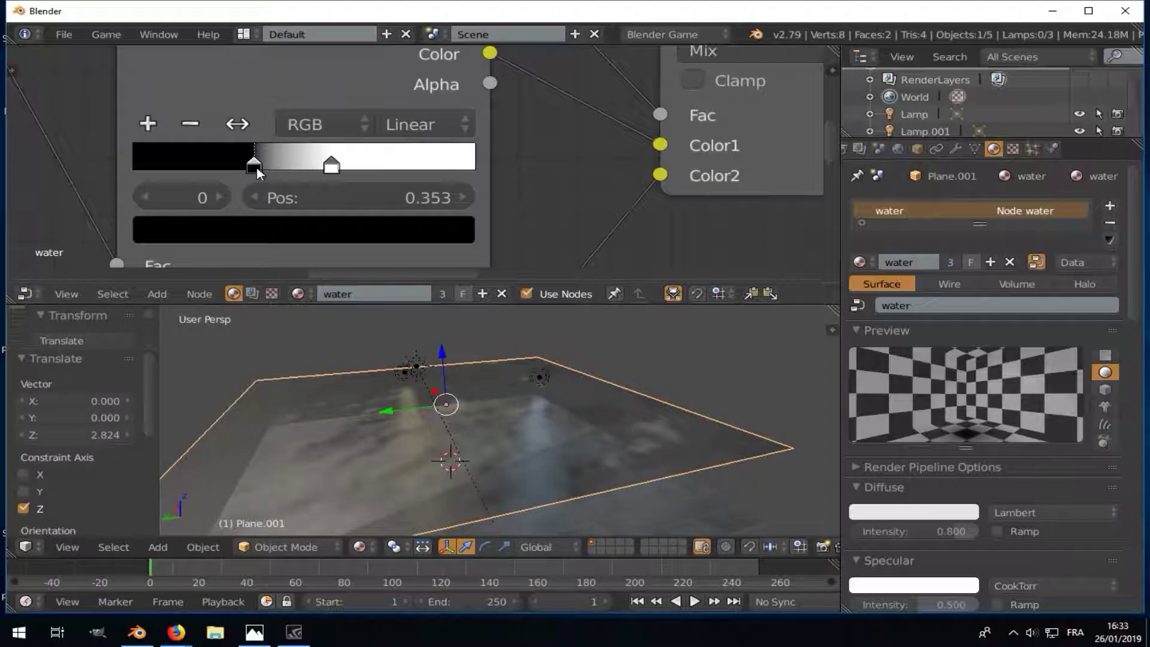
left_click_drag(331, 166, 263, 178)
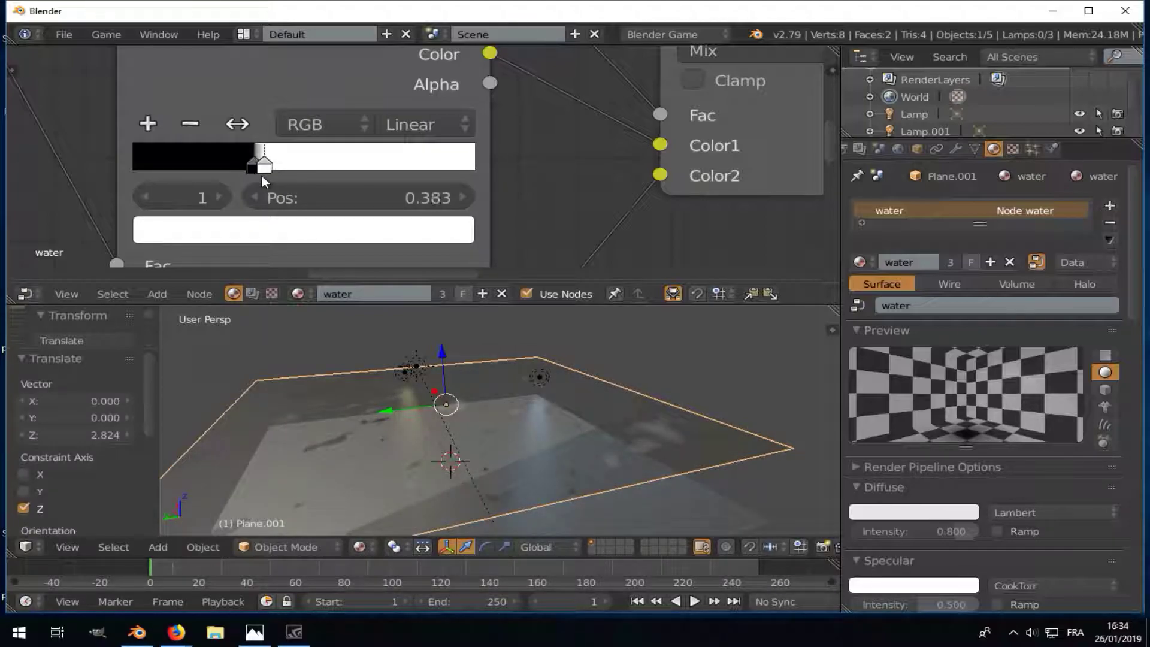
- Orbit around the stacked planes to inspect them, cancelling a trial Z move
scroll(261, 174, "down", 3)
scroll(261, 174, "down", 2)
scroll(402, 414, "down", 2)
scroll(402, 414, "down", 2)
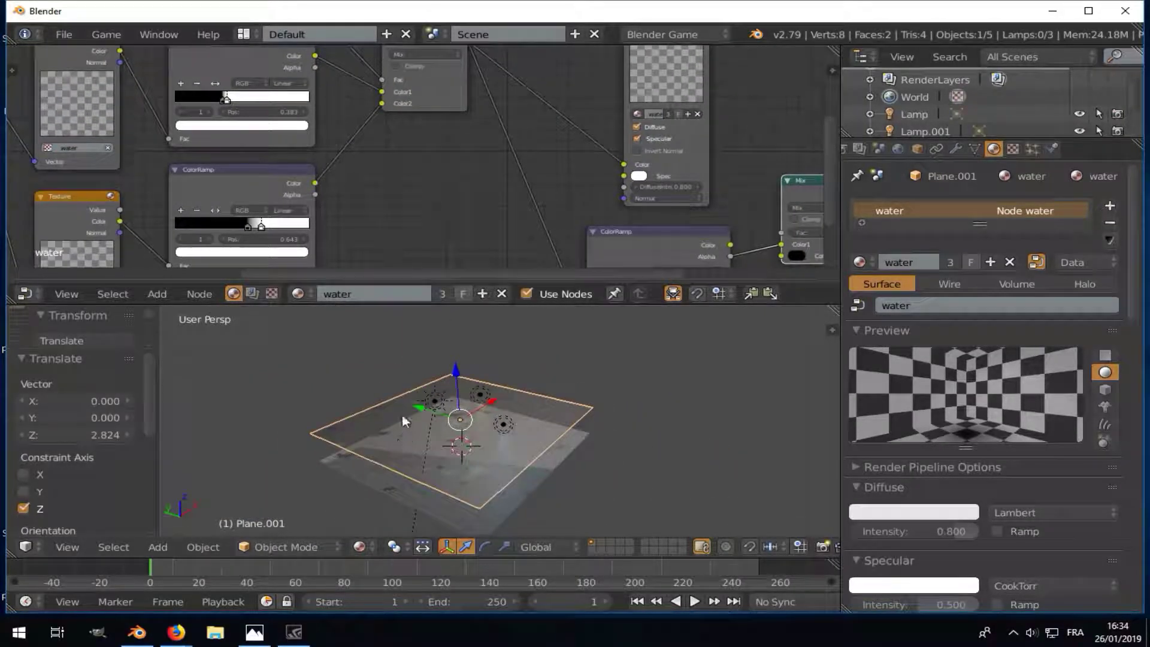
middle_click_drag(403, 417, 348, 373)
left_click_drag(454, 314, 461, 346)
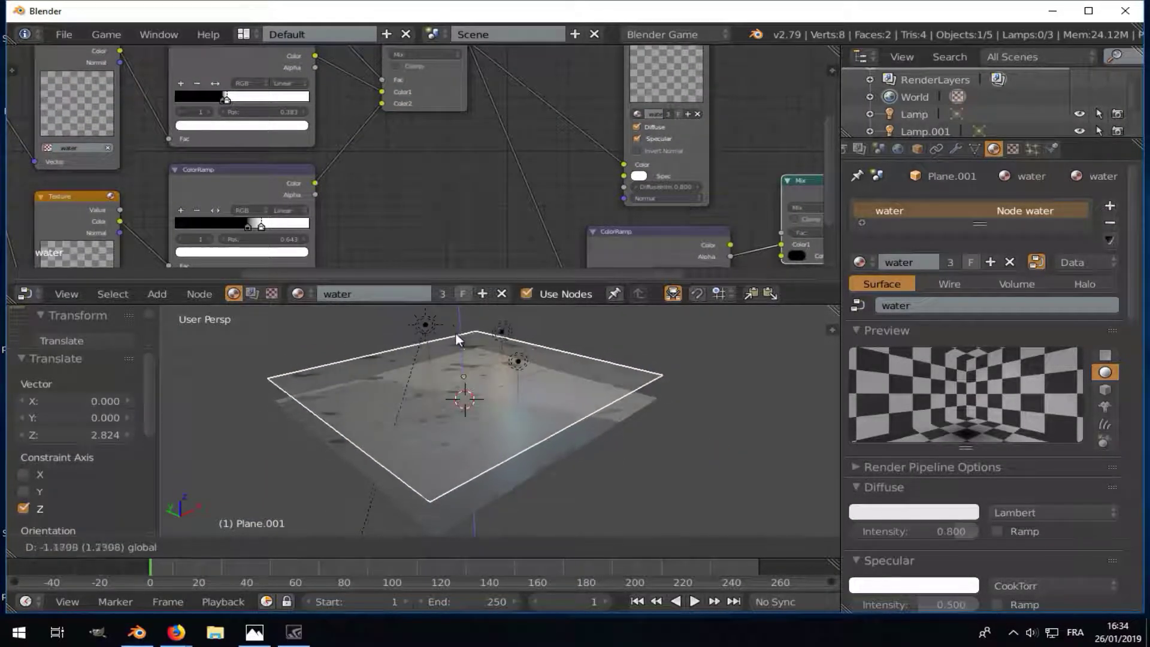
right_click(451, 528)
mouse_move(449, 363)
middle_mouse_down()
mouse_move(535, 380)
mouse_move(563, 370)
middle_mouse_up()
scroll(224, 118, "up", 3)
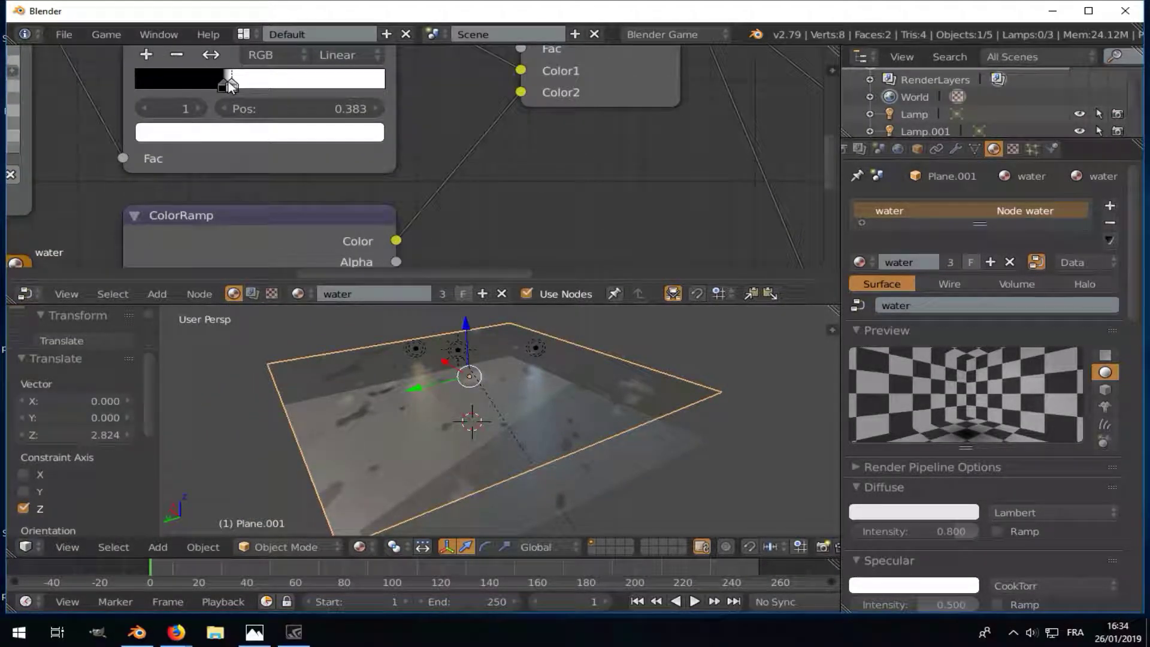
- Slide the white ColorRamp stop to 0.602
left_click(214, 55)
scroll(230, 75, "down", 1)
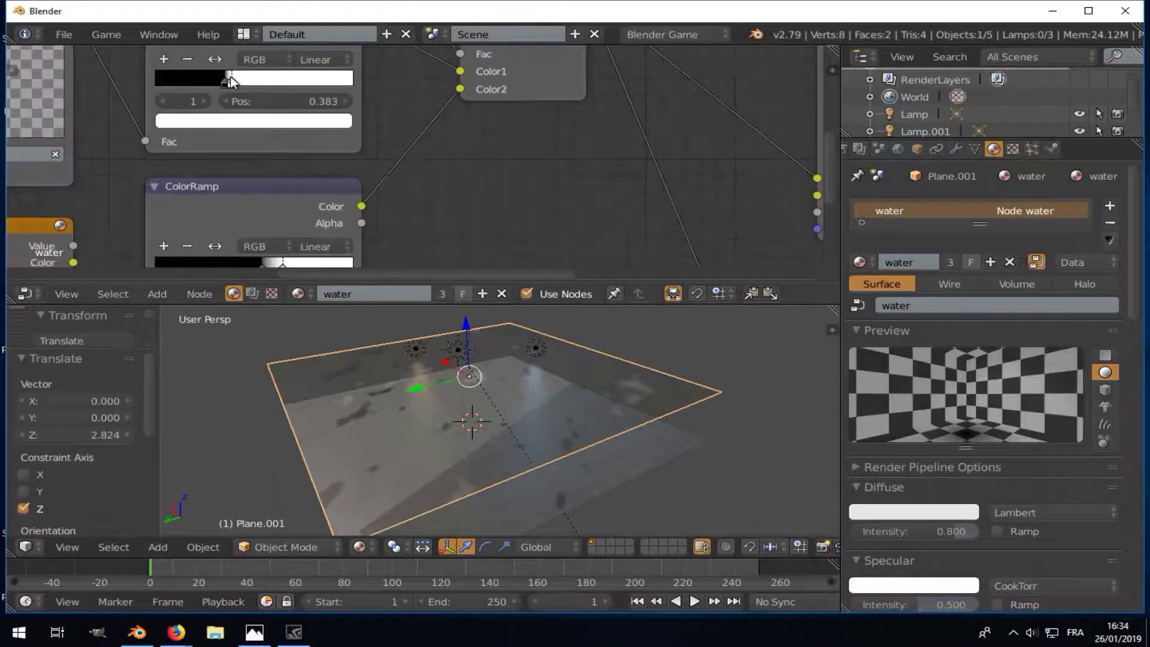
left_click_drag(231, 84, 275, 82)
scroll(331, 354, "down", 3)
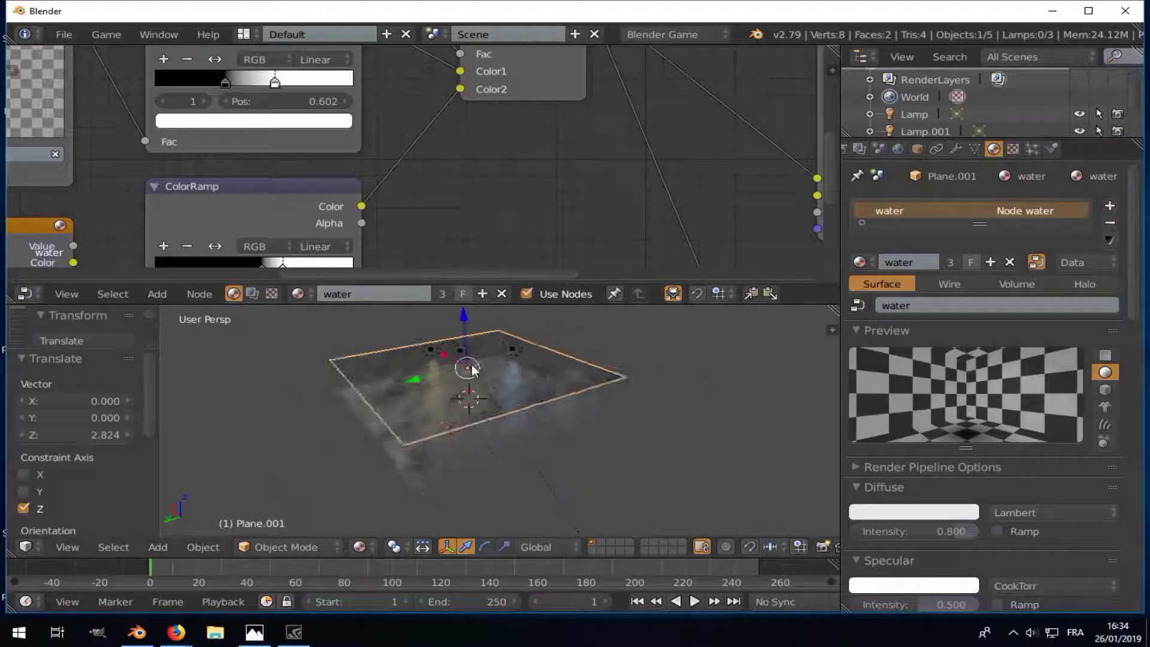
- Delete the upper duplicate plane Plane.001
key("g")
key("z")
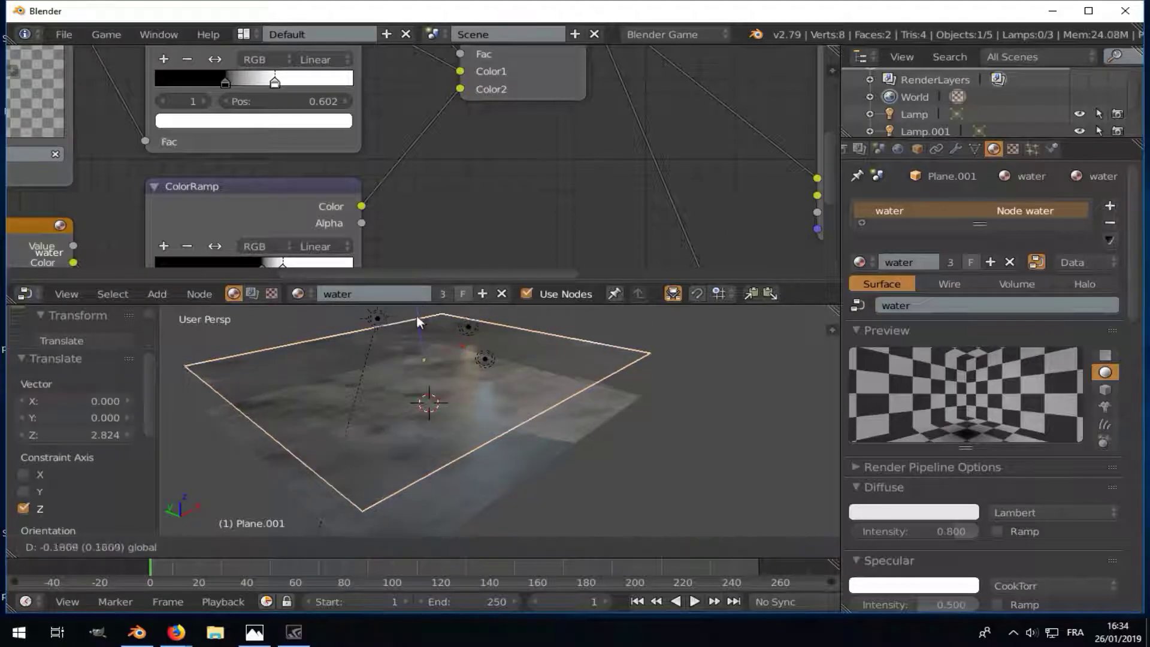
key("Escape")
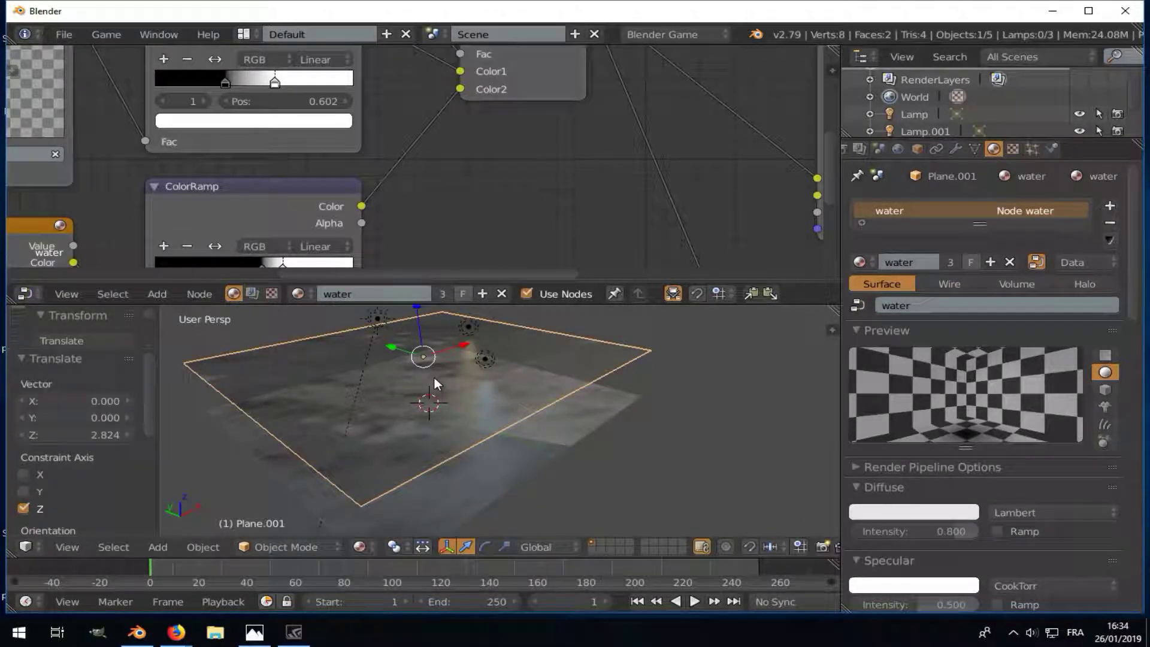
key("Delete")
- Select the original Plane and shift it along Z to a new height
right_click(431, 377)
key("g")
key("z")
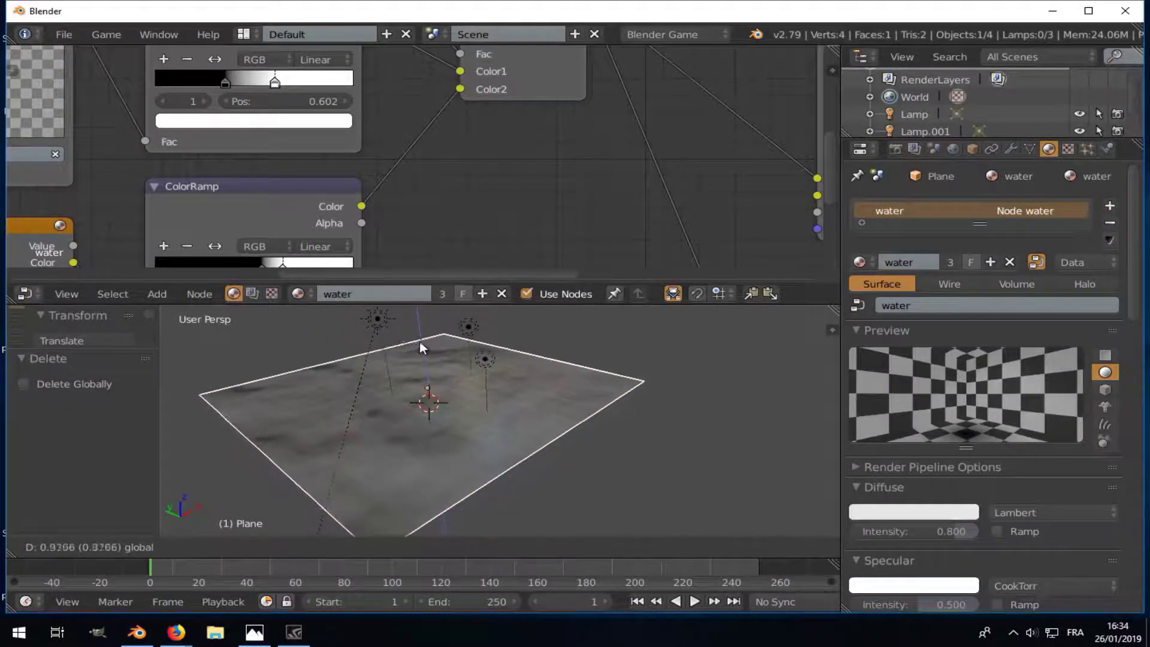
left_click(414, 345)
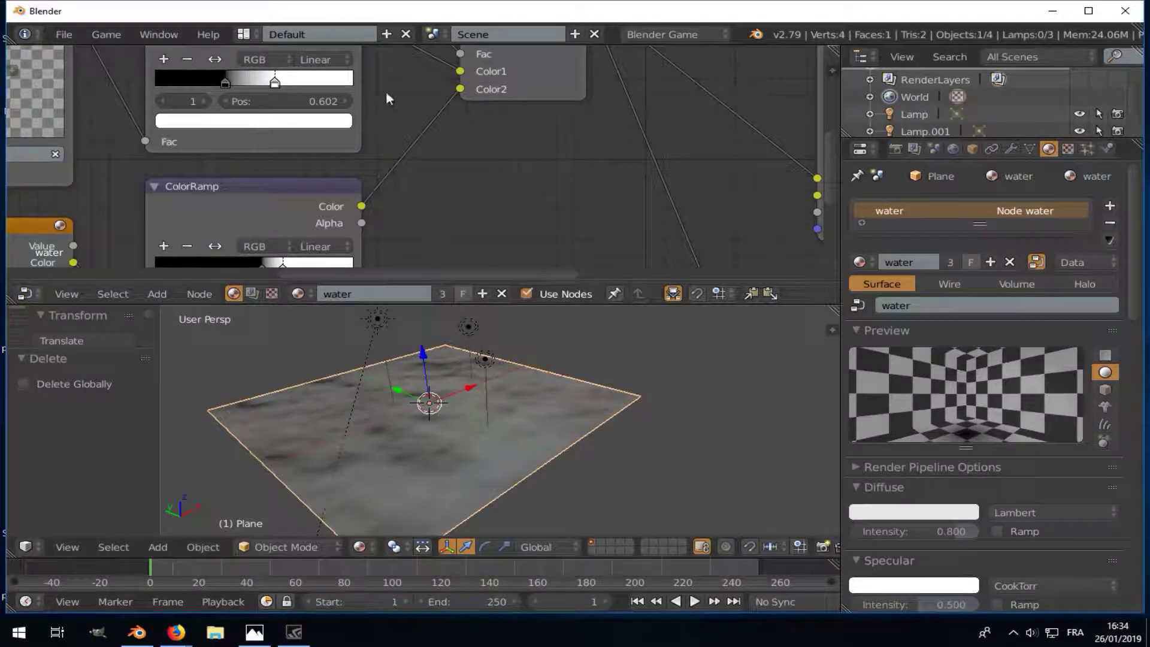
- Slide the lower ColorRamp's black stop to 0.387
scroll(420, 131, "down", 2)
scroll(373, 173, "up", 1)
scroll(373, 173, "up", 1)
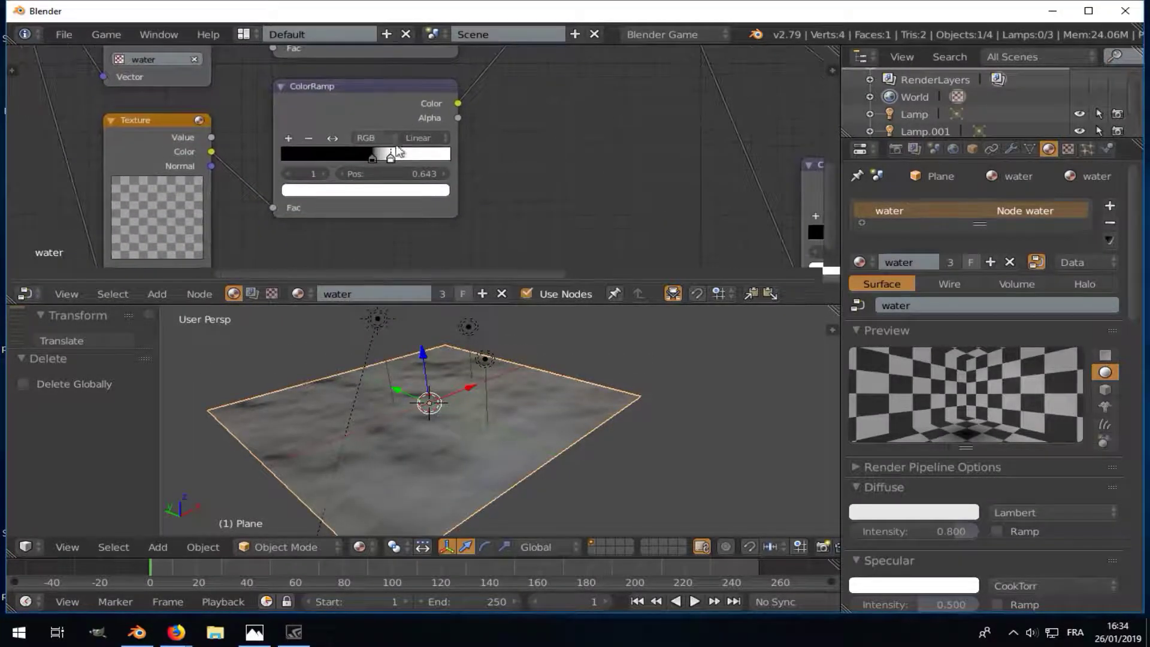
scroll(373, 173, "up", 2)
mouse_move(375, 148)
left_mouse_down()
mouse_move(250, 157)
mouse_move(335, 161)
left_mouse_up()
- Orbit around the plane, trying and cancelling several moves so it stays in place
scroll(334, 162, "down", 3)
left_click_drag(423, 359, 420, 331)
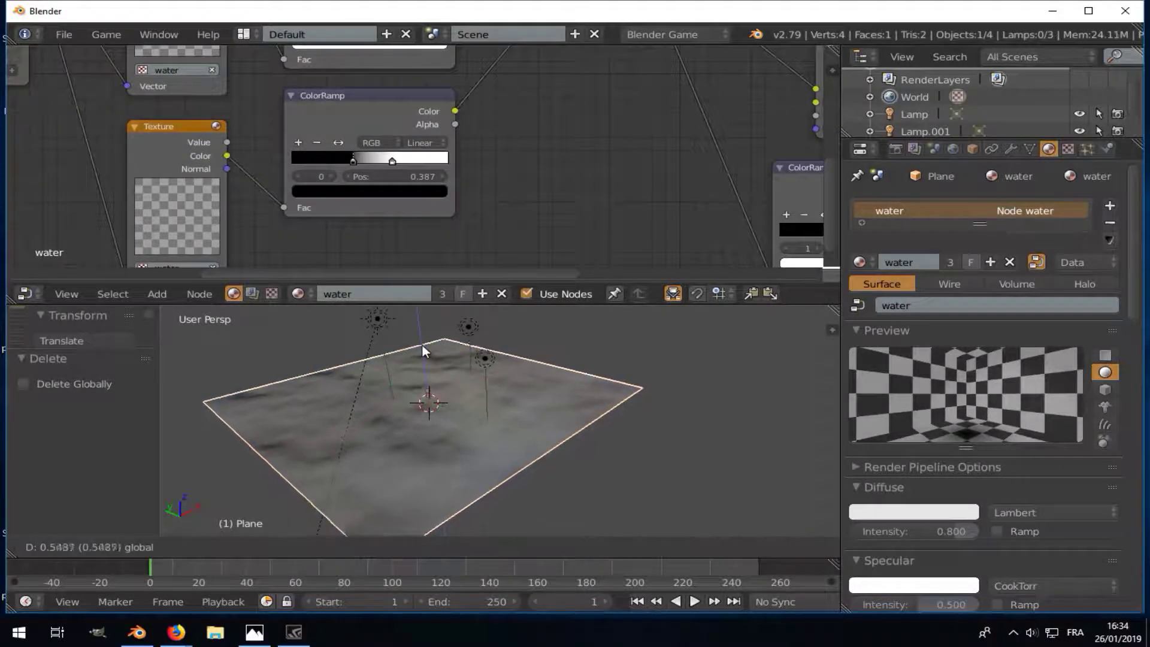
right_click(419, 344)
mouse_move(414, 389)
middle_mouse_down()
mouse_move(365, 418)
mouse_move(355, 399)
middle_mouse_up()
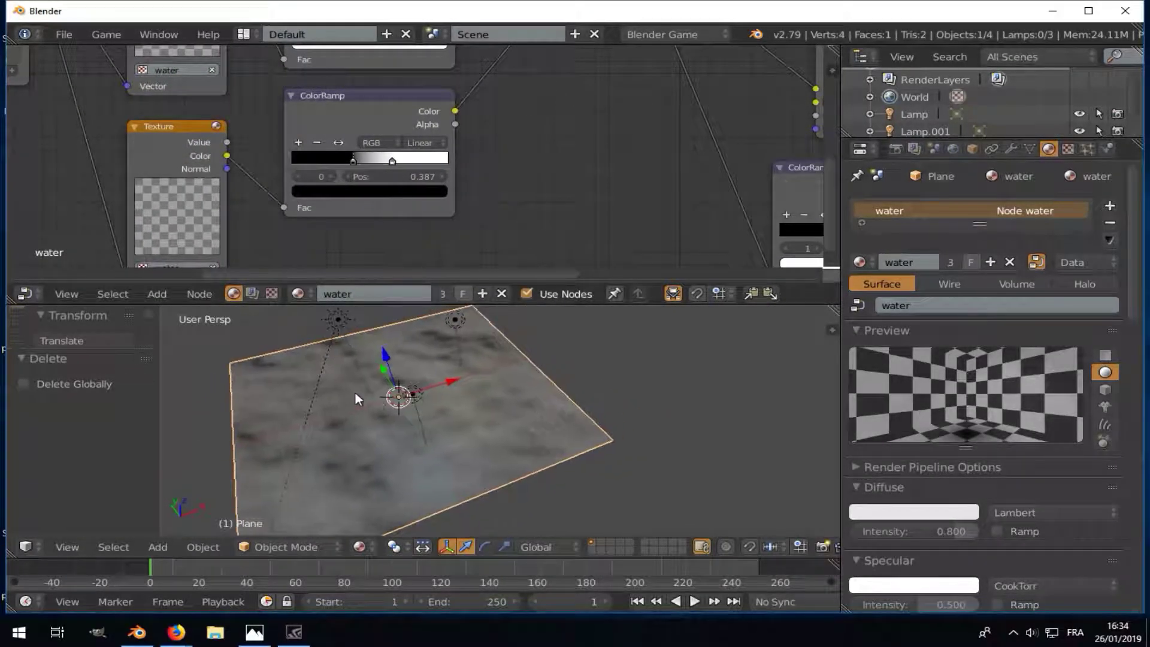
key("g")
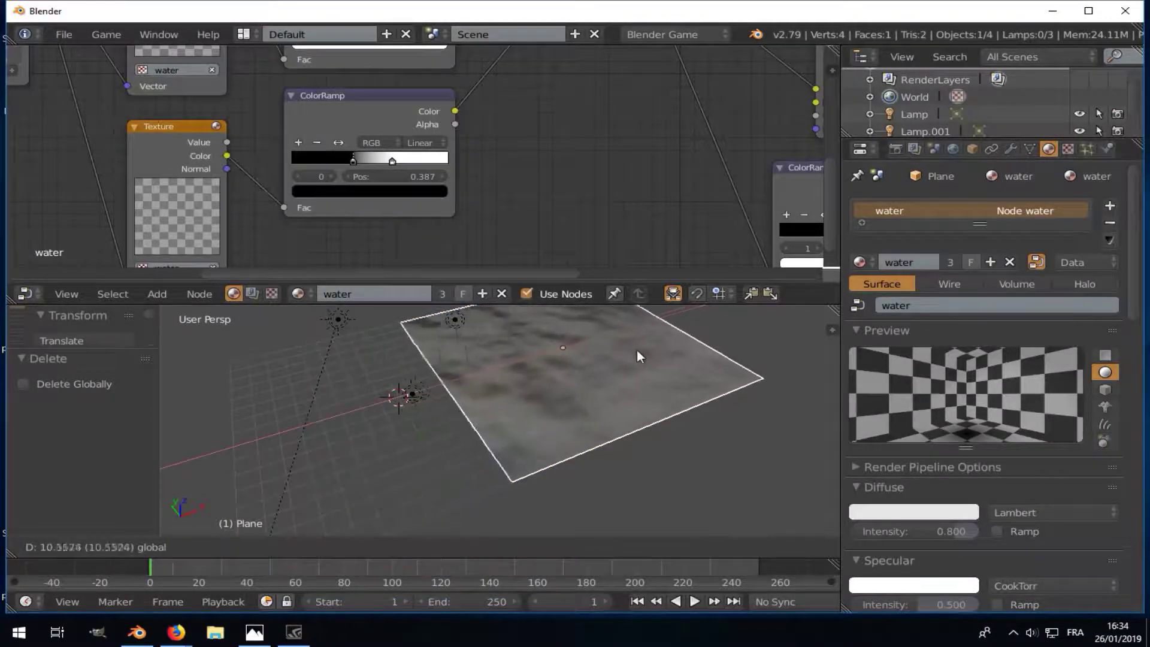
right_click(310, 413)
middle_click_drag(398, 386, 371, 378)
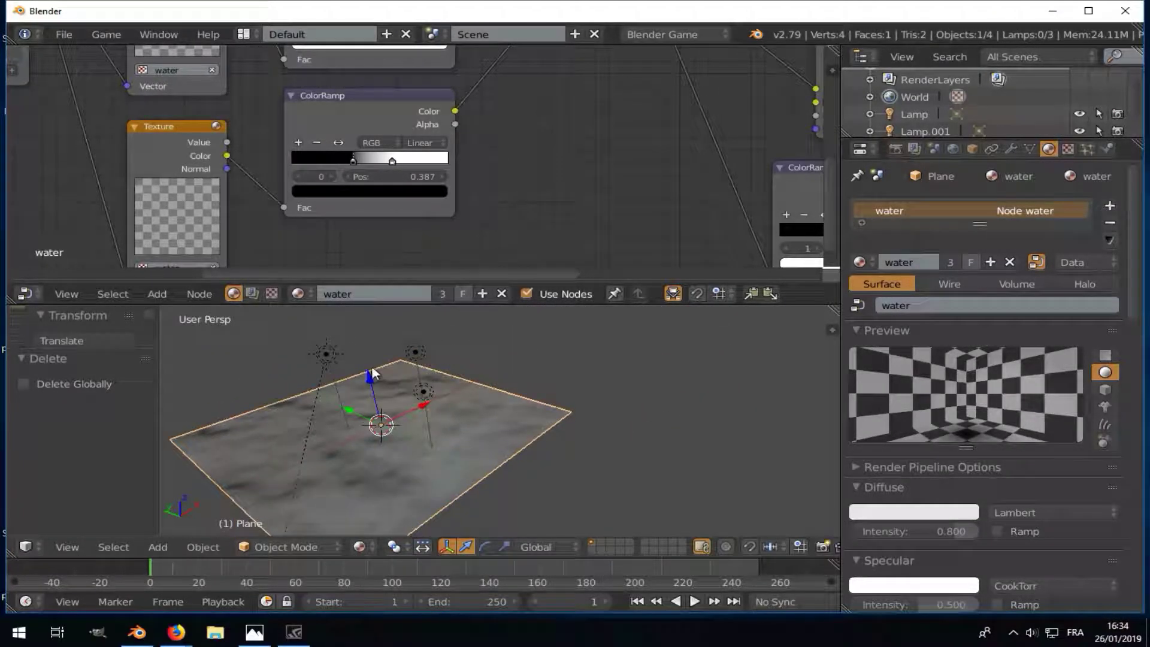
key("g")
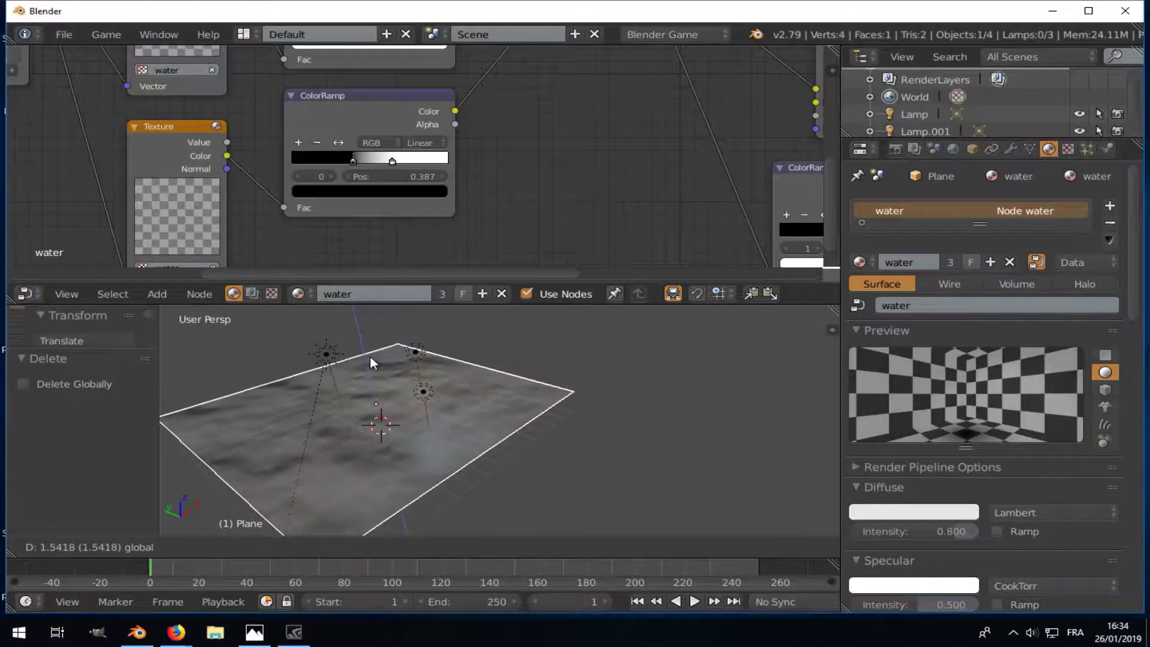
right_click(371, 357)
- Bring the Object Info and Multiply nodes into view, then lift a linked duplicate 7.699 units above
scroll(335, 99, "down", 1)
scroll(336, 99, "down", 2)
middle_click_drag(334, 169, 359, 181)
scroll(371, 168, "up", 4)
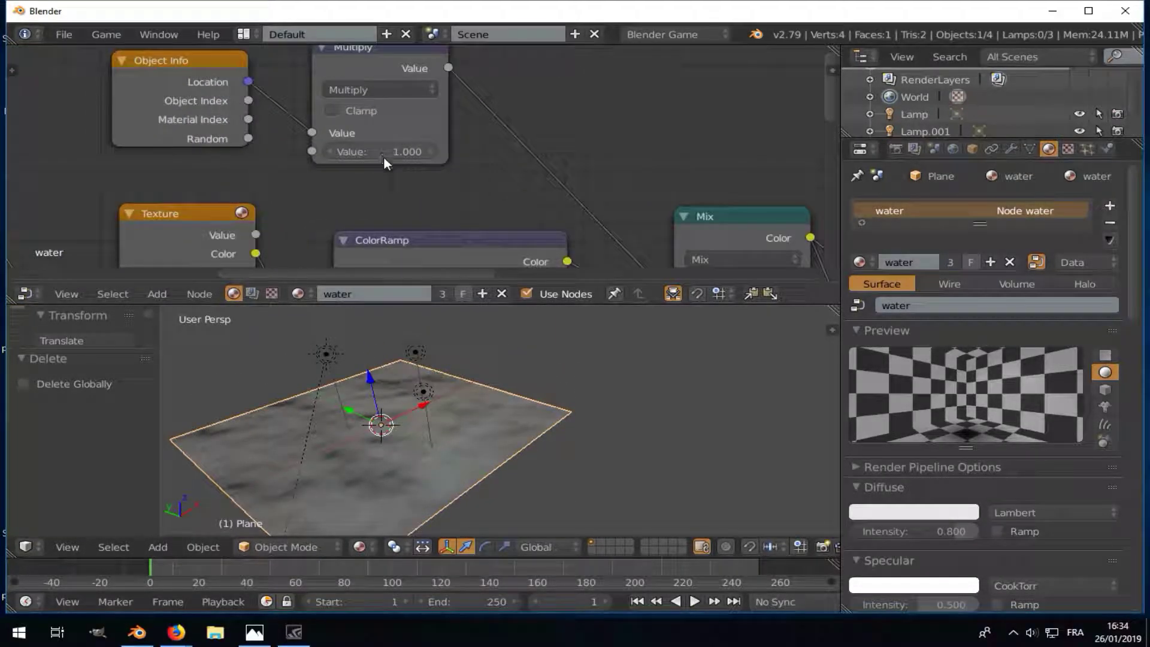
key("alt+d")
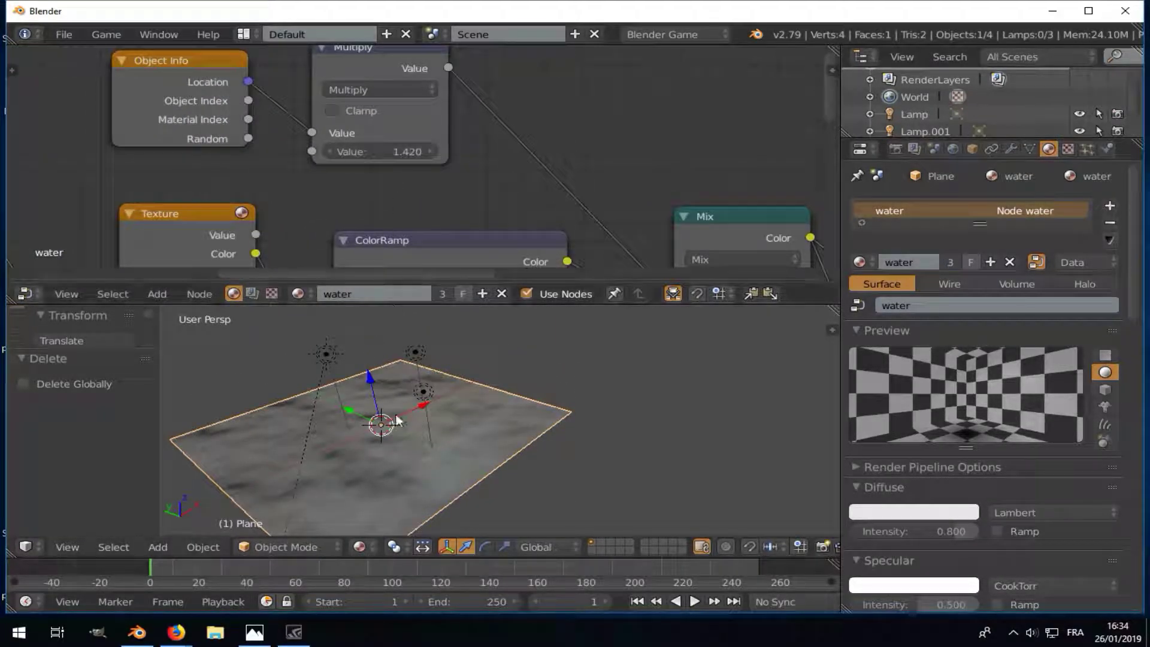
right_click(393, 363)
mouse_move(370, 375)
left_mouse_down()
mouse_move(354, 320)
mouse_move(350, 502)
left_mouse_up()
- Try changing the Multiply node's Value, cancel it, and bring the ColorRamp into view
scroll(378, 411, "down", 3)
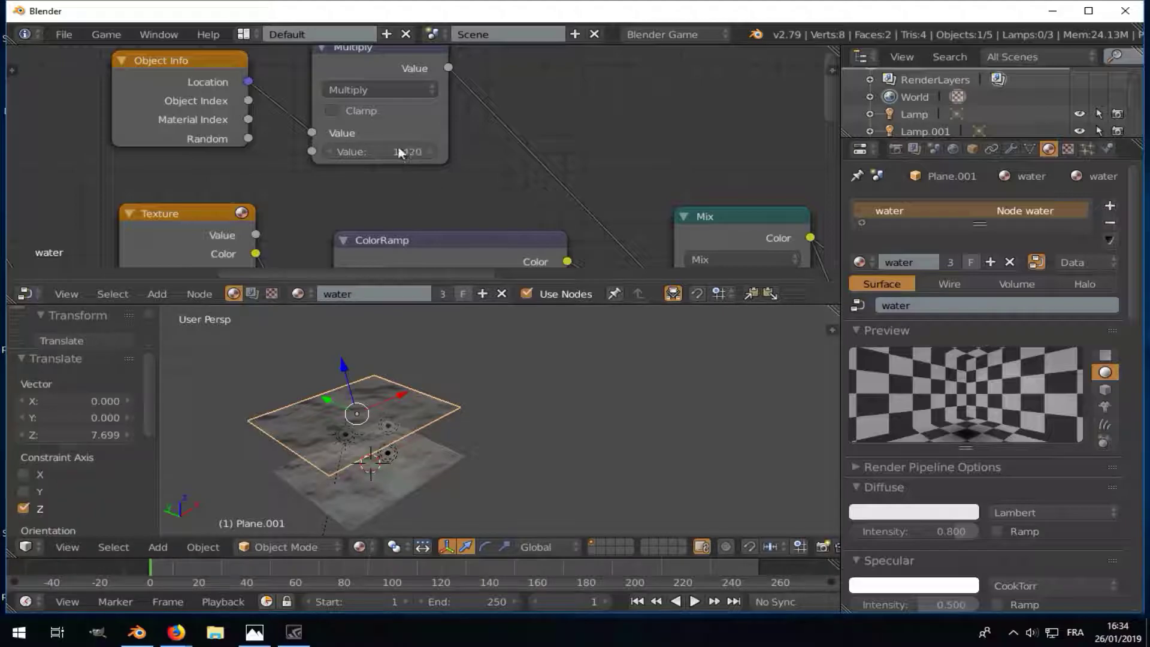
left_click_drag(398, 151, 419, 151)
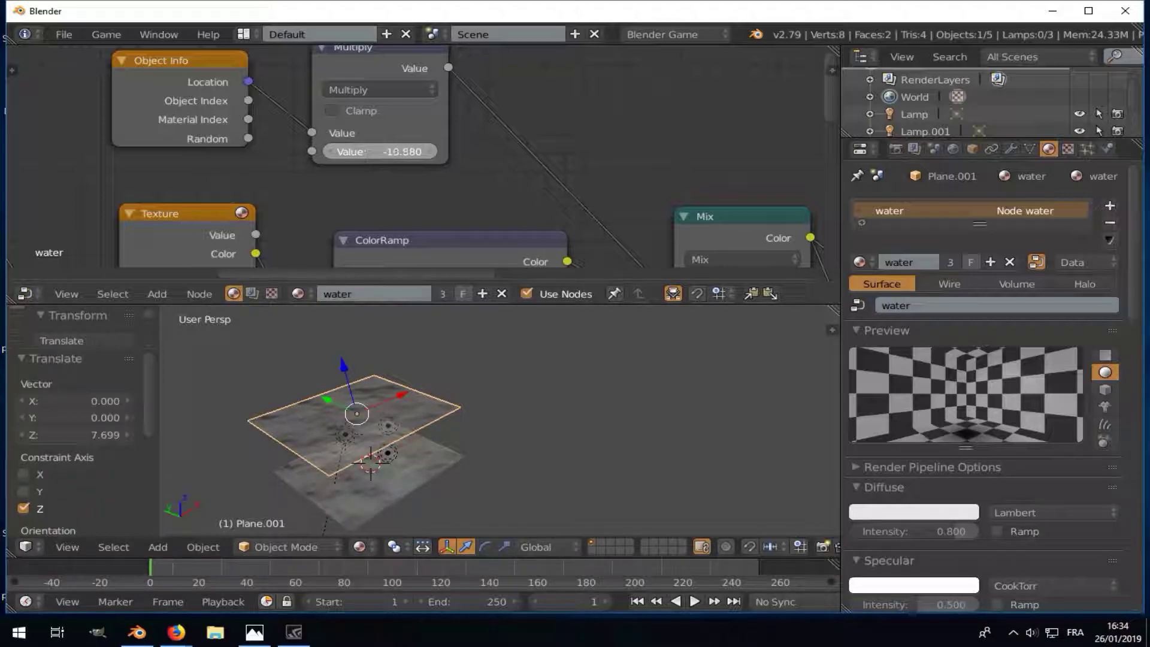
key("Escape")
scroll(363, 161, "down", 2)
middle_click_drag(375, 160, 228, 138)
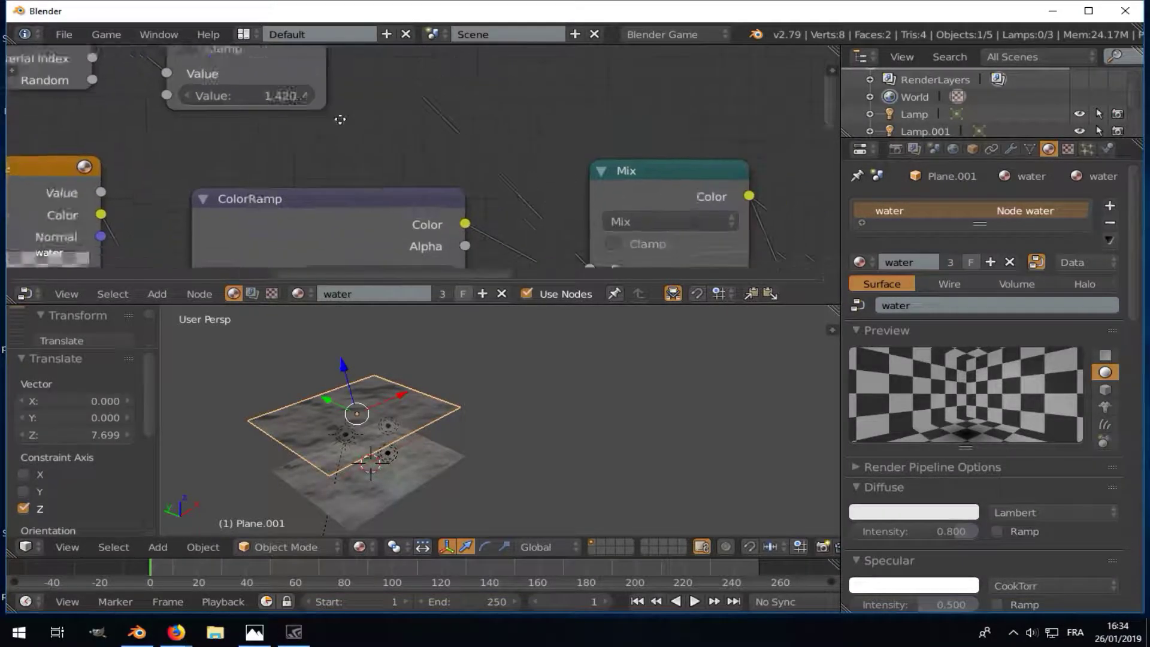
- Move the black ramp stop to 0.376, narrow the ramp, then set the black stop to 0.180
scroll(368, 184, "up", 2)
scroll(369, 184, "up", 2)
scroll(360, 163, "up", 2)
scroll(360, 164, "up", 1)
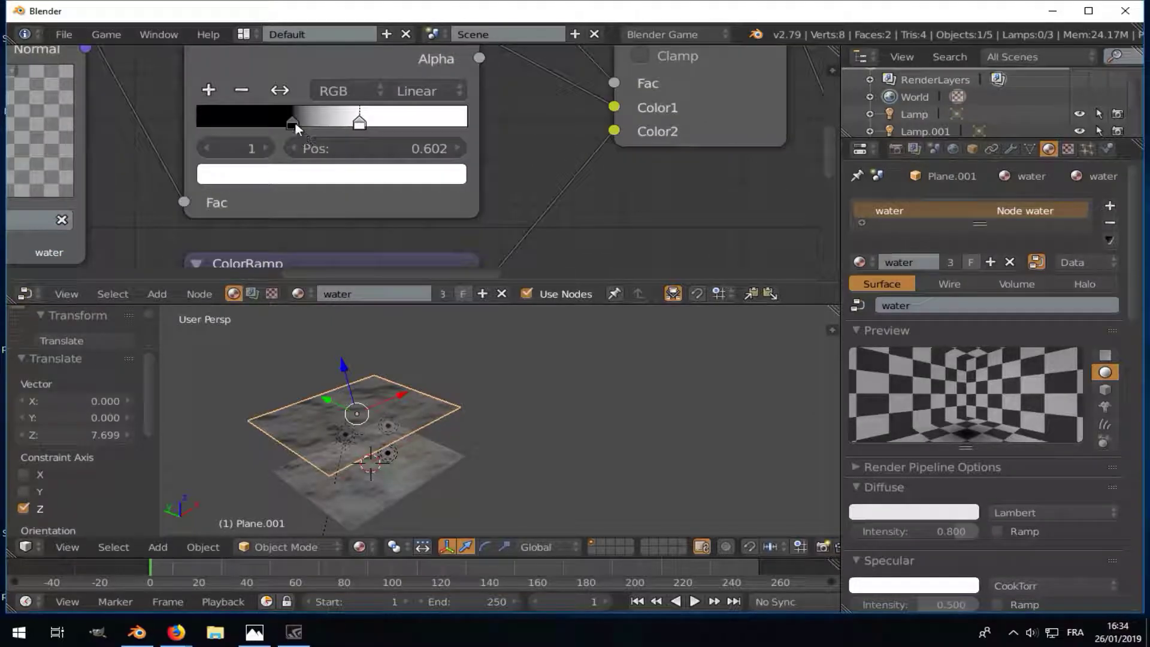
left_click_drag(295, 123, 285, 123)
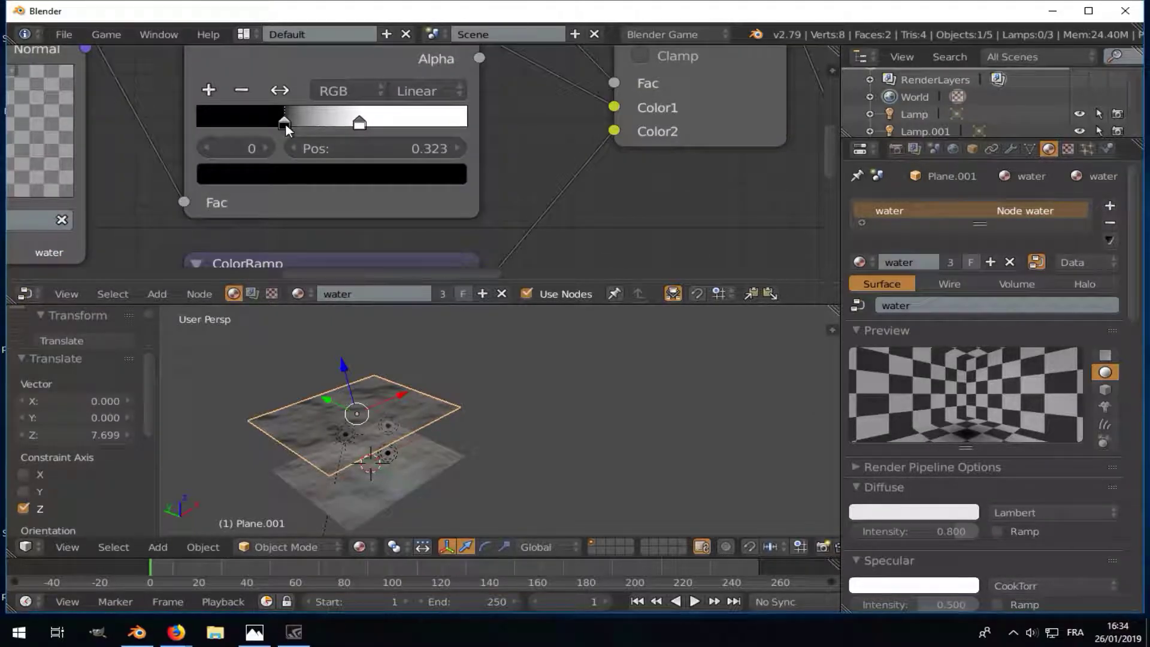
left_click_drag(360, 125, 239, 131)
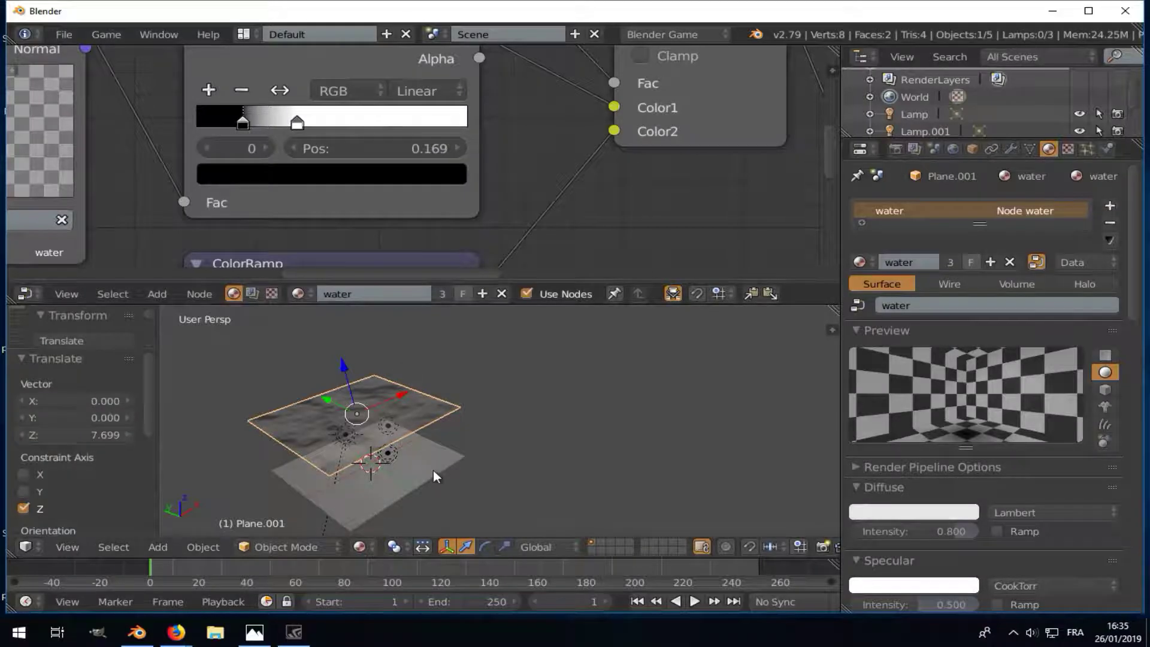
scroll(383, 420, "up", 3)
scroll(476, 381, "up", 2)
middle_click_drag(485, 376, 467, 366)
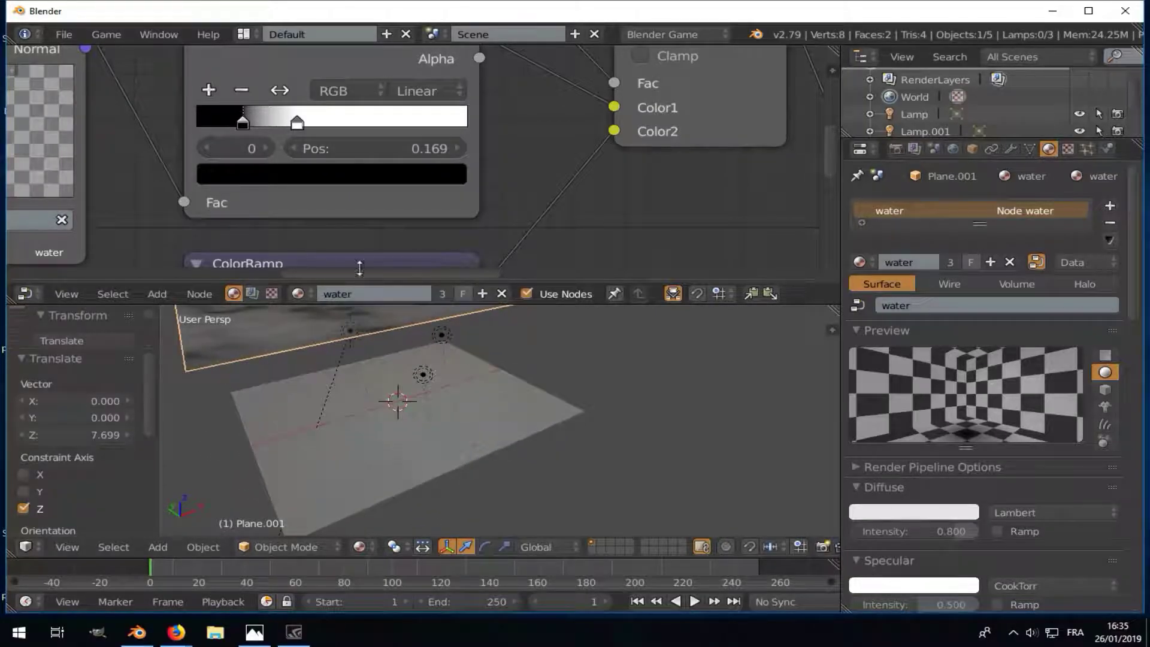
left_click_drag(243, 124, 435, 139)
mouse_move(268, 123)
left_mouse_down()
mouse_move(233, 124)
mouse_move(246, 124)
left_mouse_up()
- Orbit the view and pull the ramp stops together for more contrast
middle_click_drag(311, 347, 328, 358)
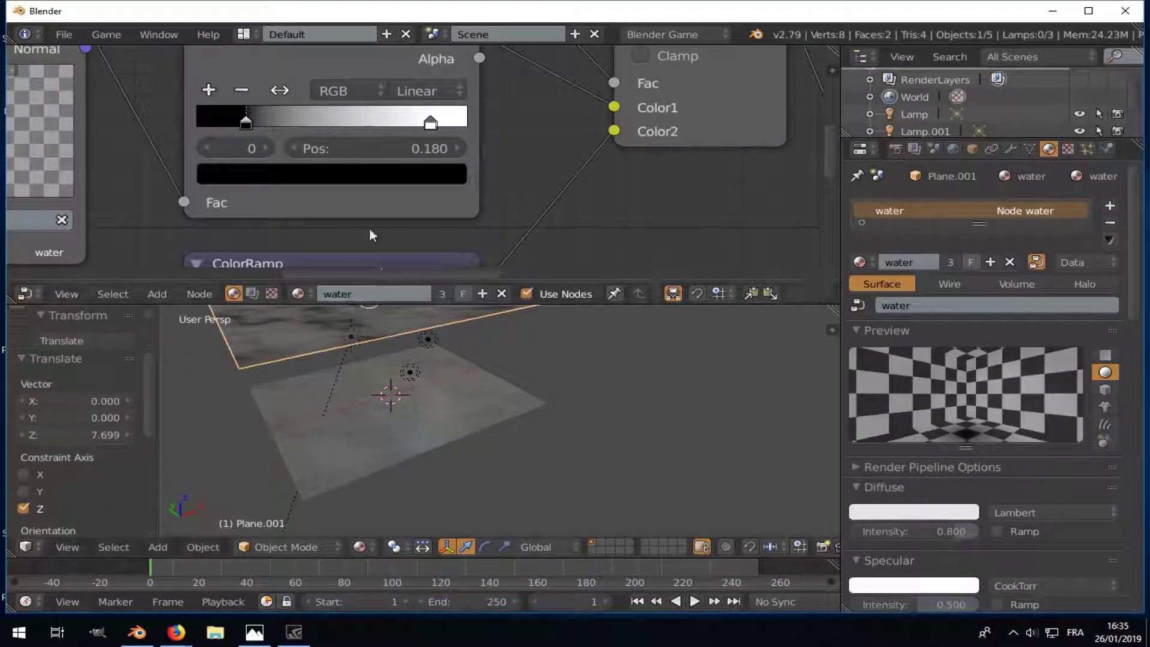
scroll(369, 228, "down", 3)
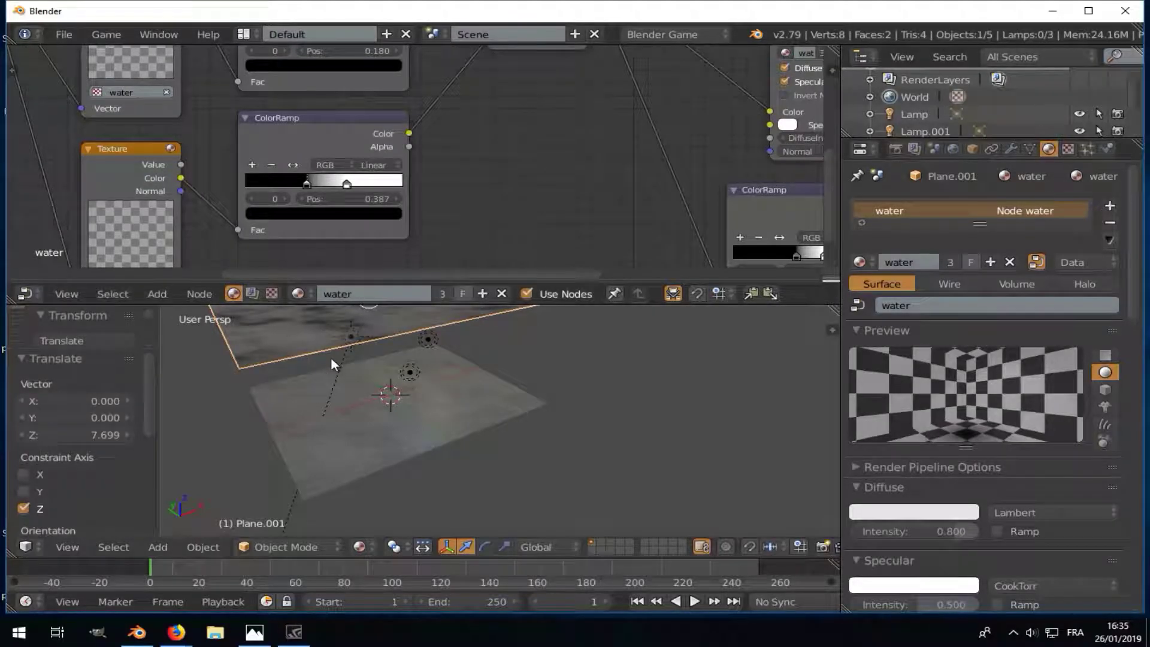
middle_click_drag(331, 357, 359, 359)
left_click_drag(308, 188, 394, 196)
left_click(360, 189)
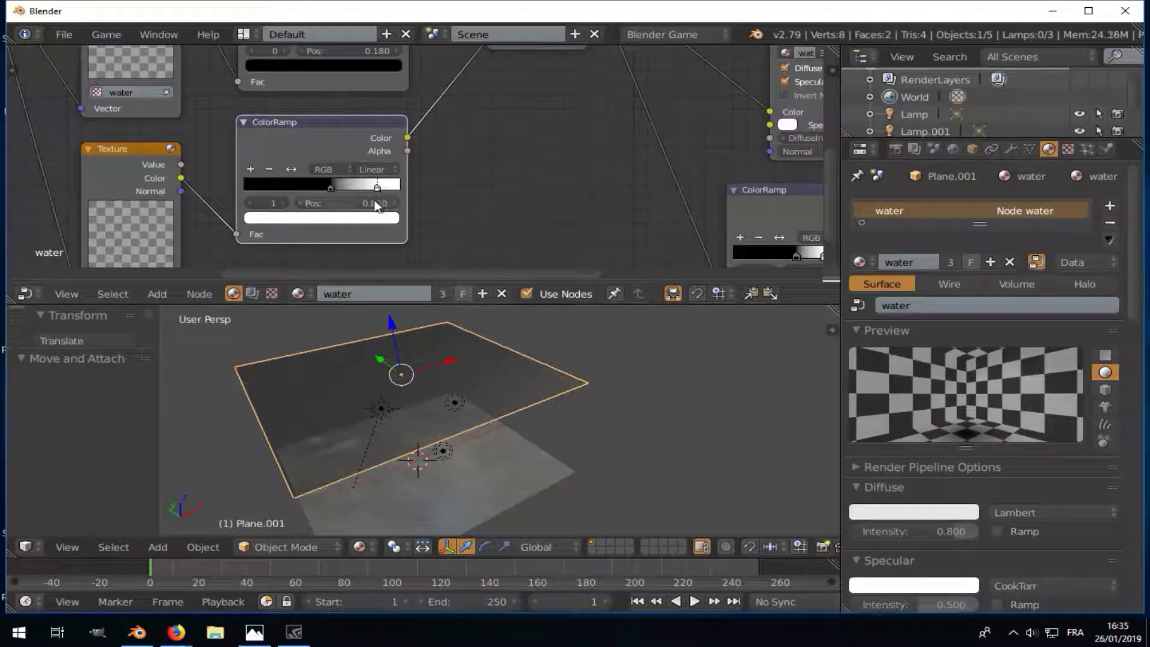
- Adjust the black stop's brightness, slide it to 0.615, and lower the upper plane
left_click(328, 190)
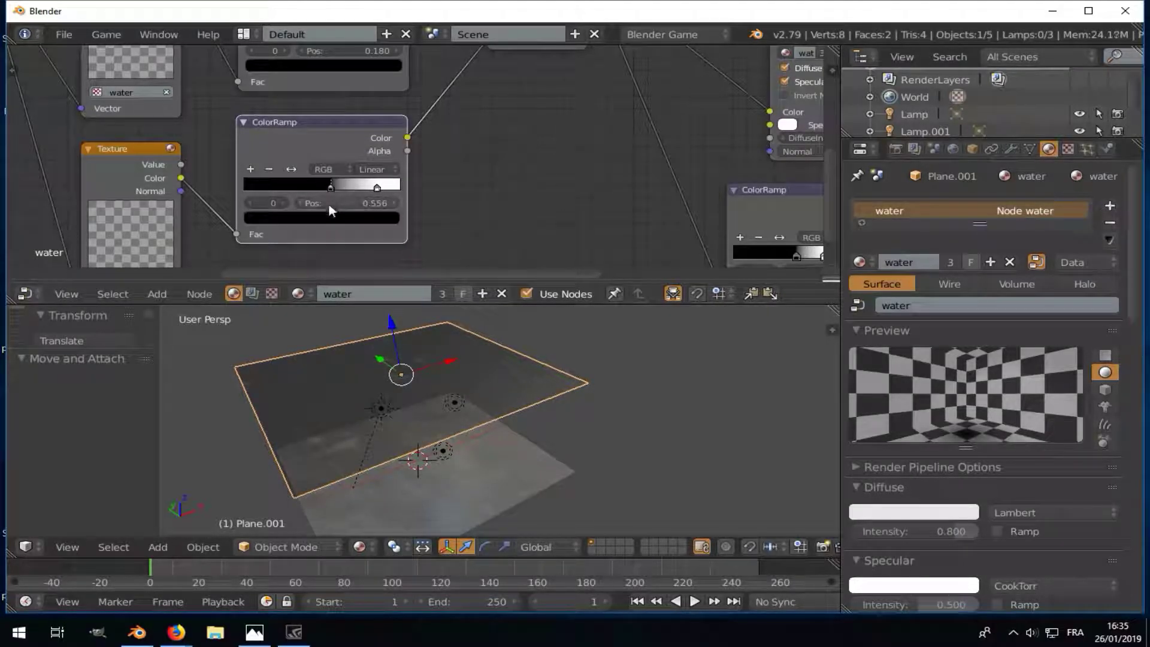
left_click(340, 216)
mouse_move(367, 107)
left_mouse_down()
mouse_move(365, 96)
mouse_move(365, 127)
left_mouse_up()
mouse_move(331, 192)
left_mouse_down()
mouse_move(345, 184)
mouse_move(334, 189)
mouse_move(346, 199)
left_mouse_up()
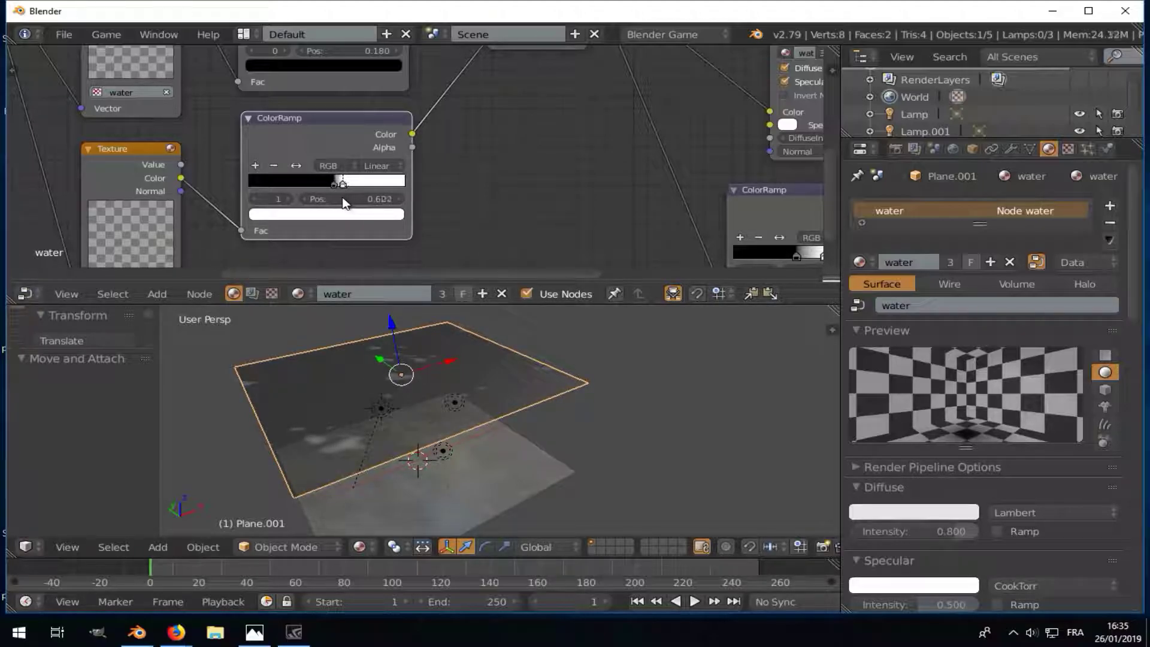
scroll(470, 114, "down", 2)
scroll(384, 155, "down", 1)
mouse_move(392, 324)
left_mouse_down()
mouse_move(430, 401)
mouse_move(453, 312)
mouse_move(453, 329)
left_mouse_up()
- Delete Plane.001 and place a new linked duplicate of Plane 0.640 above it along Z
key("x")
left_click(455, 329)
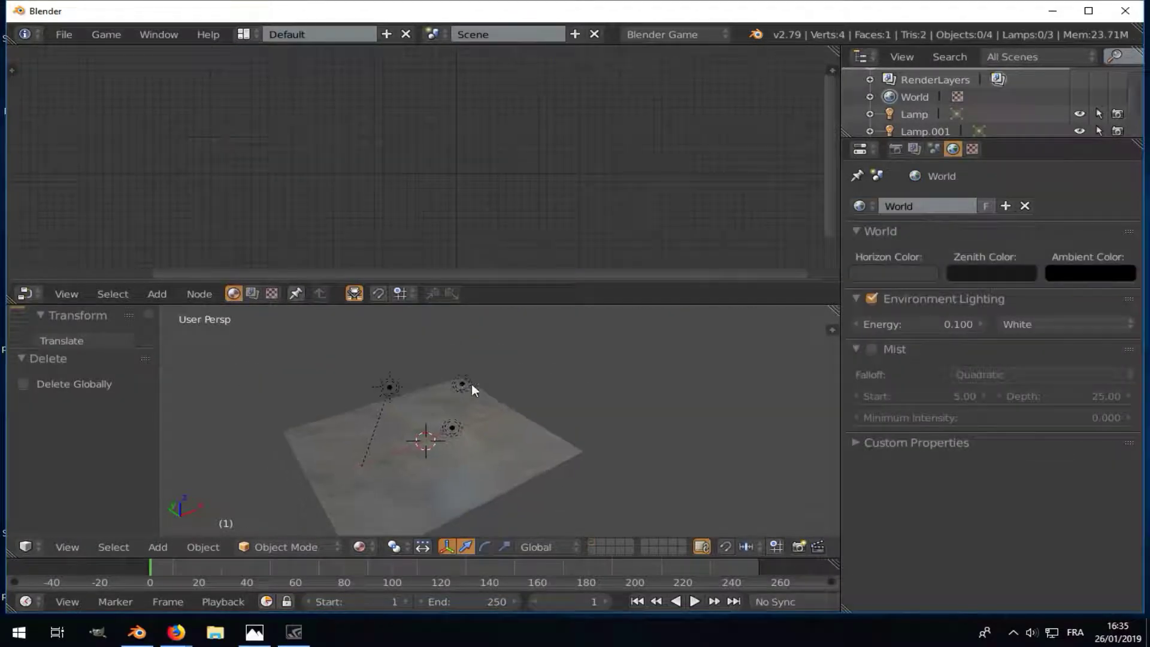
right_click(494, 439)
key("alt+d")
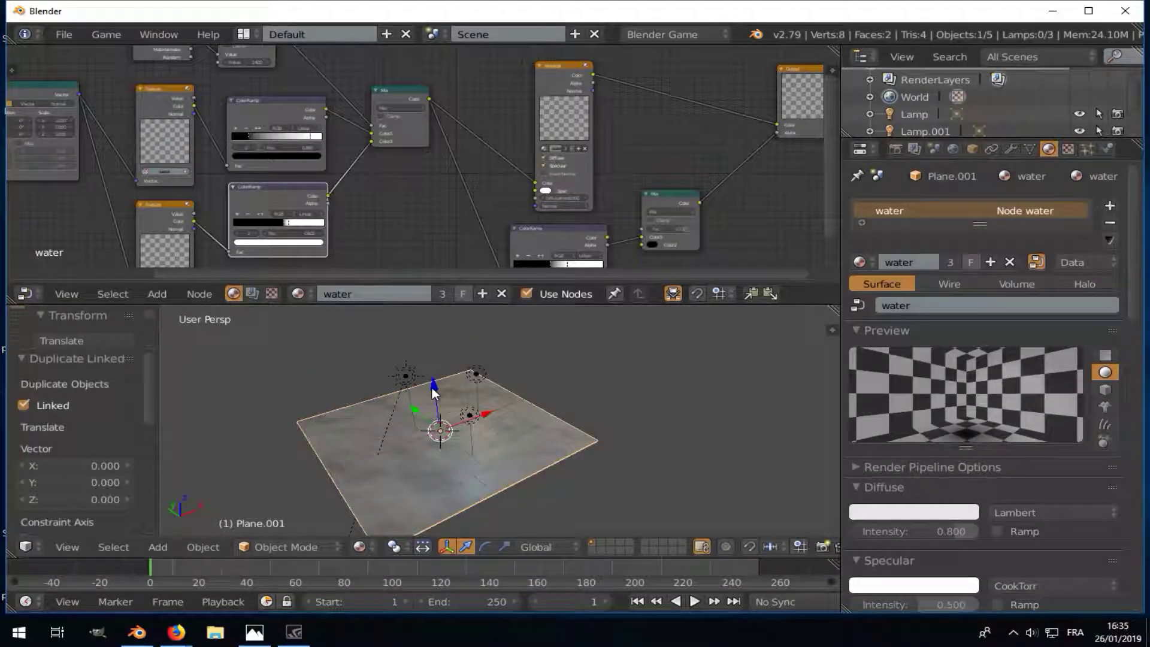
key("z")
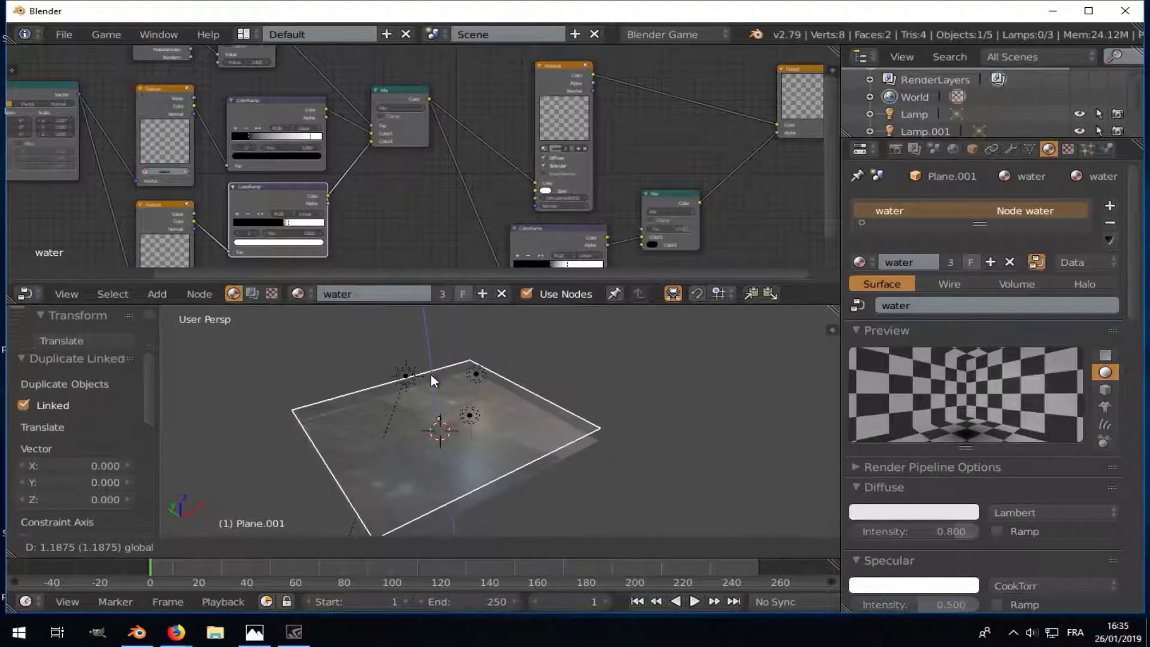
left_click(430, 380)
- Move the black ramp stop to 0.398 and the white ramp stop to 0.519
scroll(300, 251, "up", 3)
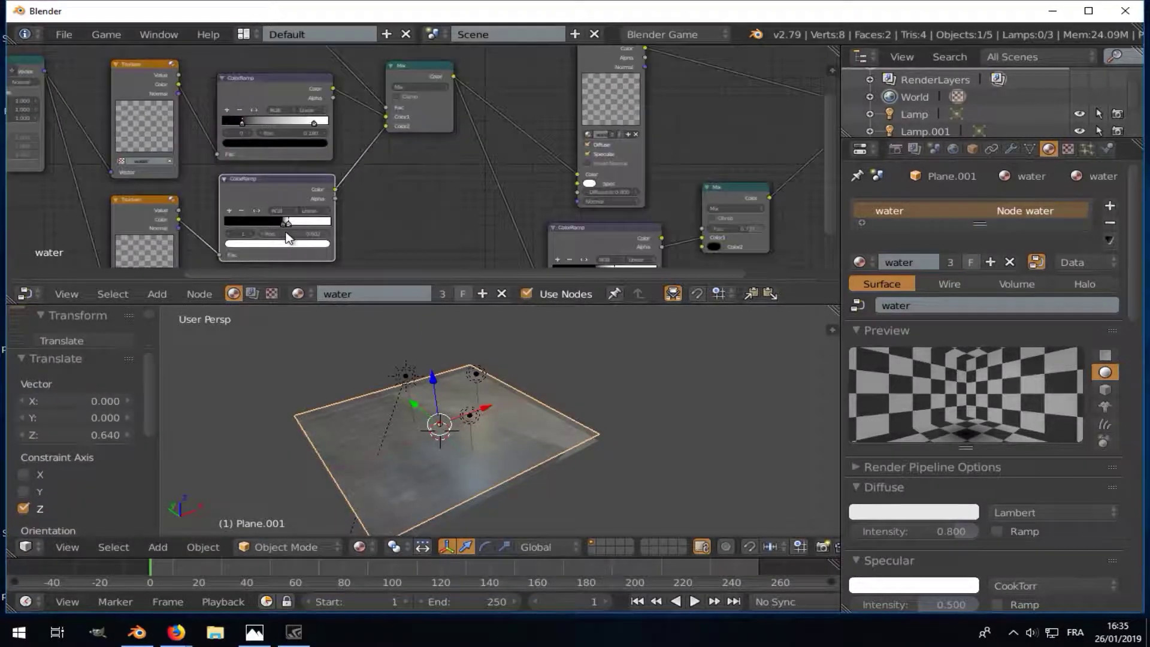
scroll(285, 230, "up", 3)
scroll(285, 230, "up", 2)
mouse_move(278, 214)
left_mouse_down()
mouse_move(226, 214)
mouse_move(266, 214)
left_mouse_up()
middle_click_drag(408, 447, 441, 457)
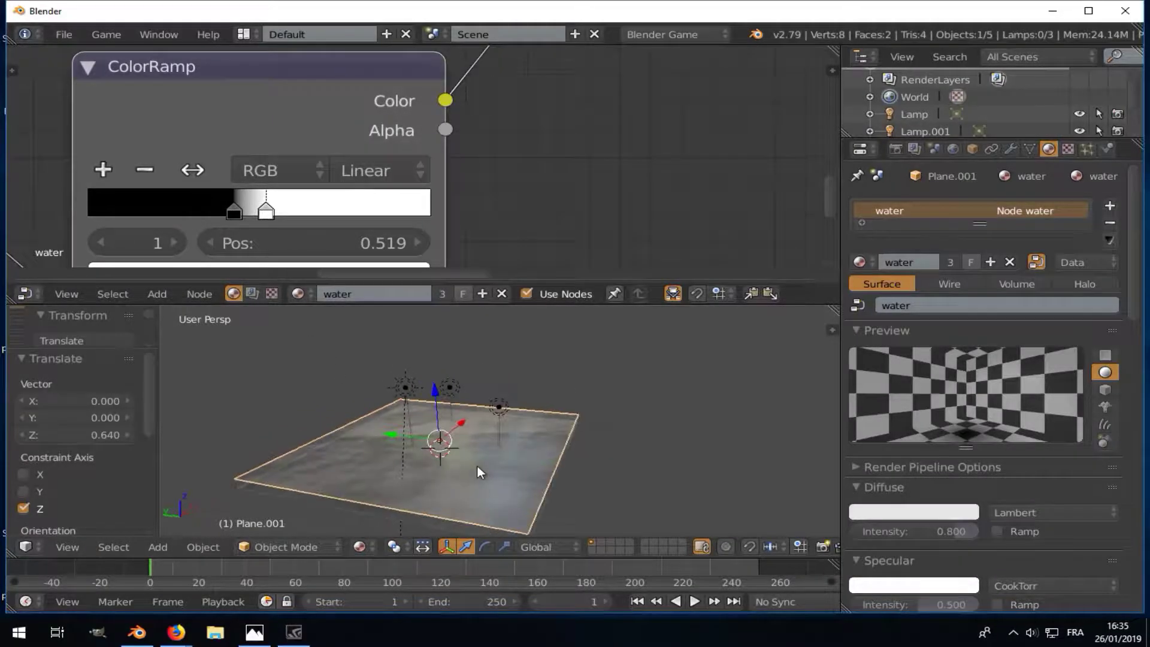
- Orbit to a lower angle and nudge the active ramp stop to 0.608
mouse_move(440, 396)
left_mouse_down()
mouse_move(436, 378)
mouse_move(451, 426)
left_mouse_up()
mouse_move(450, 425)
middle_mouse_down()
mouse_move(423, 467)
mouse_move(411, 415)
mouse_move(440, 342)
middle_mouse_up()
scroll(548, 134, "down", 2)
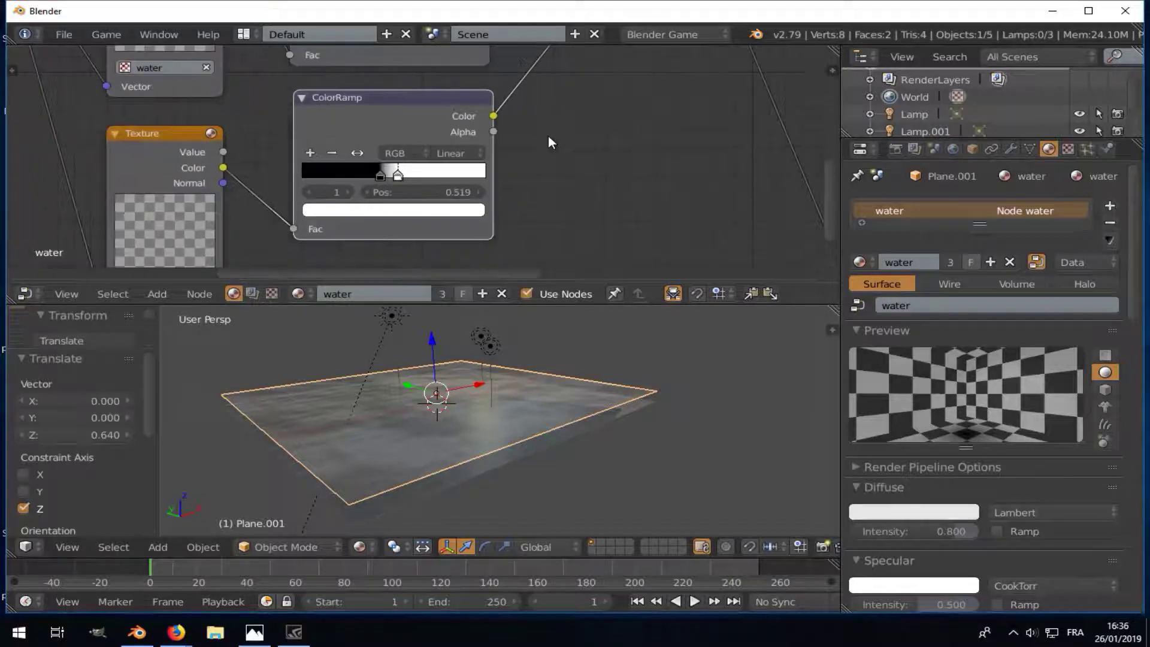
scroll(597, 131, "down", 3)
scroll(592, 164, "up", 5)
scroll(592, 164, "up", 2)
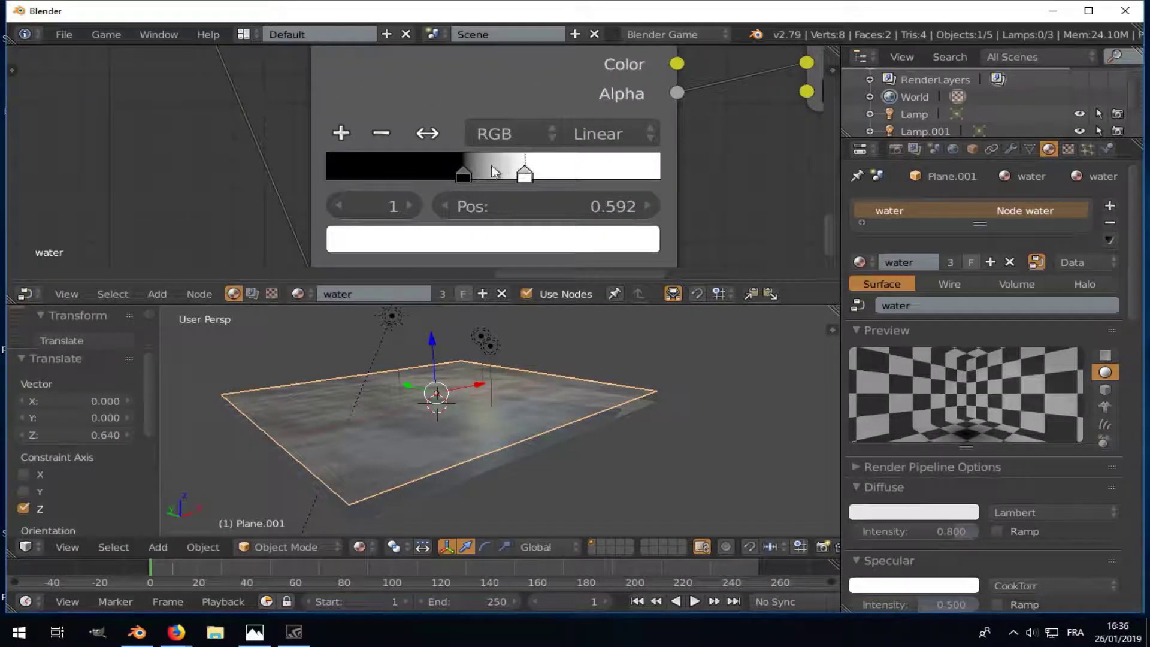
left_click(465, 174)
mouse_move(532, 180)
left_mouse_down()
mouse_move(500, 169)
mouse_move(530, 176)
left_mouse_up()
- Set the water material's Alpha Blend mode to Alpha Clip
scroll(910, 479, "down", 8)
scroll(924, 526, "down", 5)
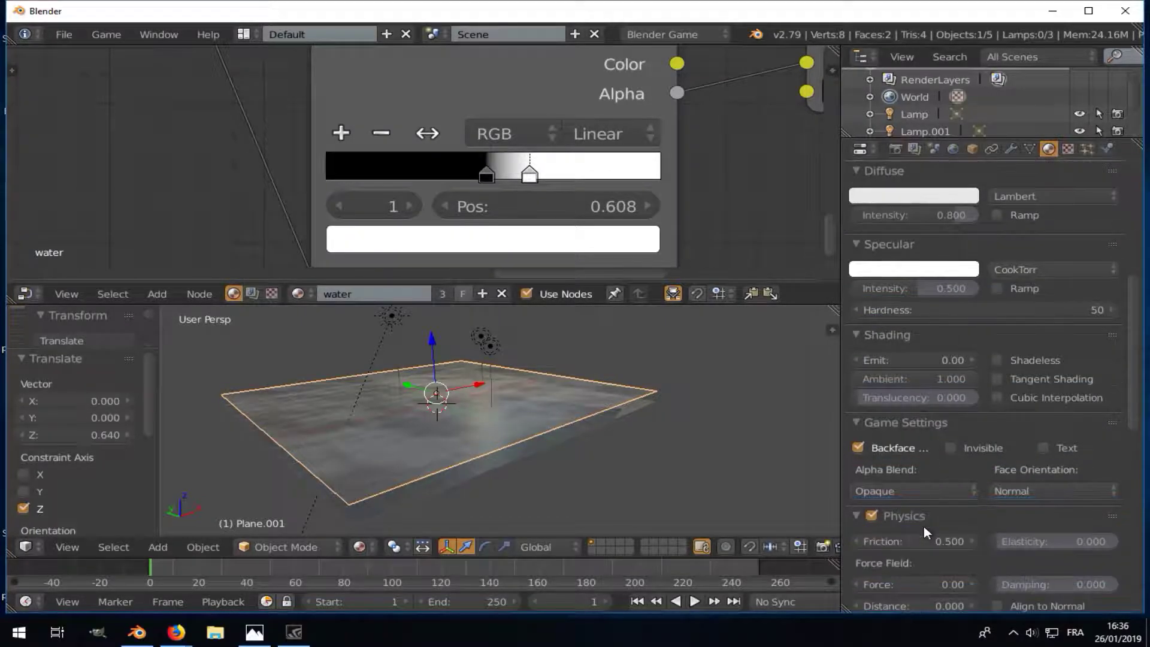
left_click(890, 493)
left_click(894, 433)
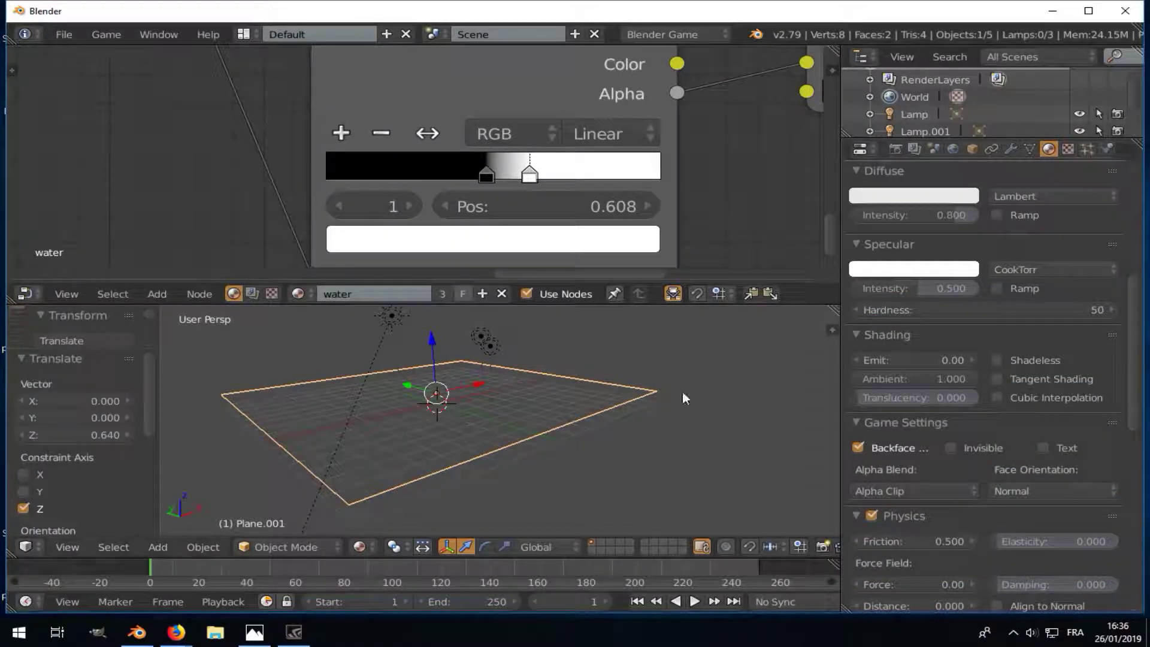
- Adjust the ColorRamp stops, black to 0.516 and white to 0.588, for more contrast
middle_click_drag(682, 392, 540, 362)
left_click_drag(486, 173, 523, 175)
mouse_move(499, 335)
middle_mouse_down()
mouse_move(510, 347)
mouse_move(532, 339)
mouse_move(435, 354)
middle_mouse_up()
scroll(449, 174, "down", 2)
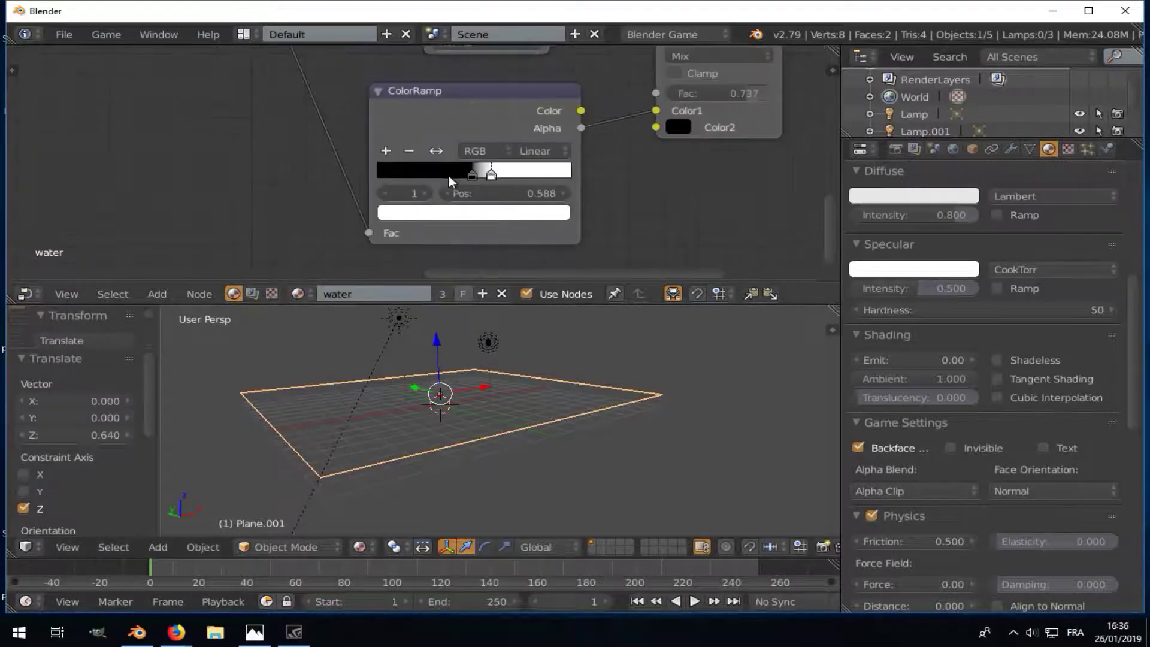
scroll(448, 180, "down", 1)
scroll(448, 215, "down", 1)
left_click(478, 191)
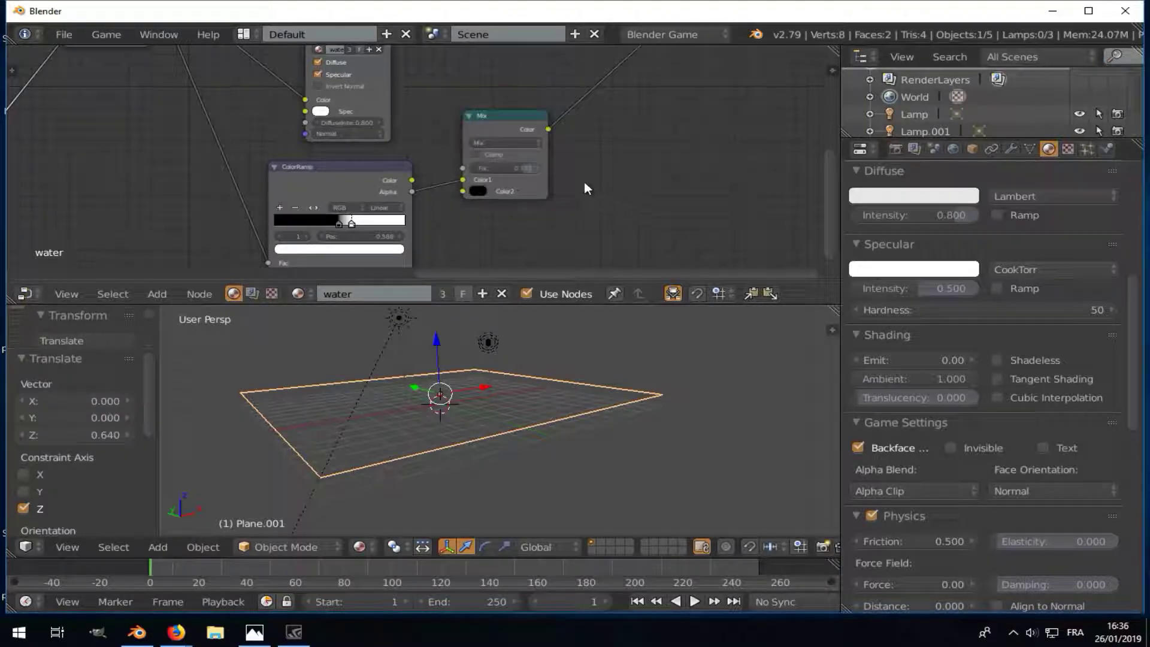
- Lower the Mix factor and spread the ColorRamp stops, with black at 0.213
mouse_move(515, 168)
left_mouse_down()
mouse_move(480, 167)
mouse_move(536, 167)
mouse_move(510, 168)
left_mouse_up()
scroll(500, 197, "up", 3)
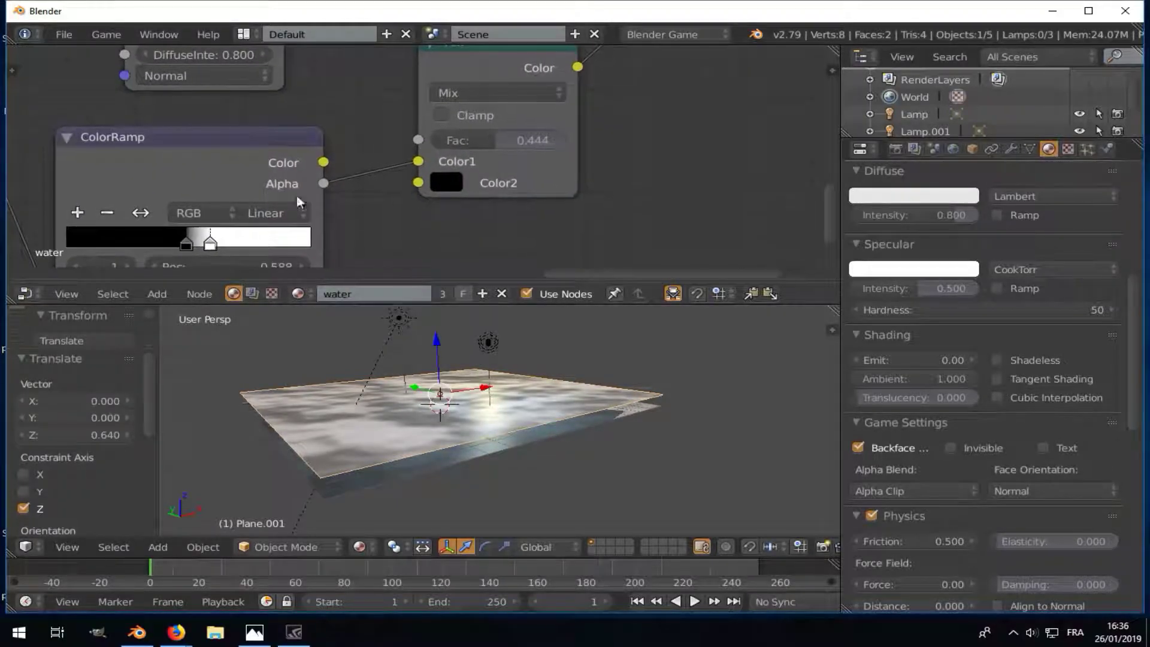
left_click_drag(191, 246, 285, 243)
left_click_drag(177, 241, 146, 252)
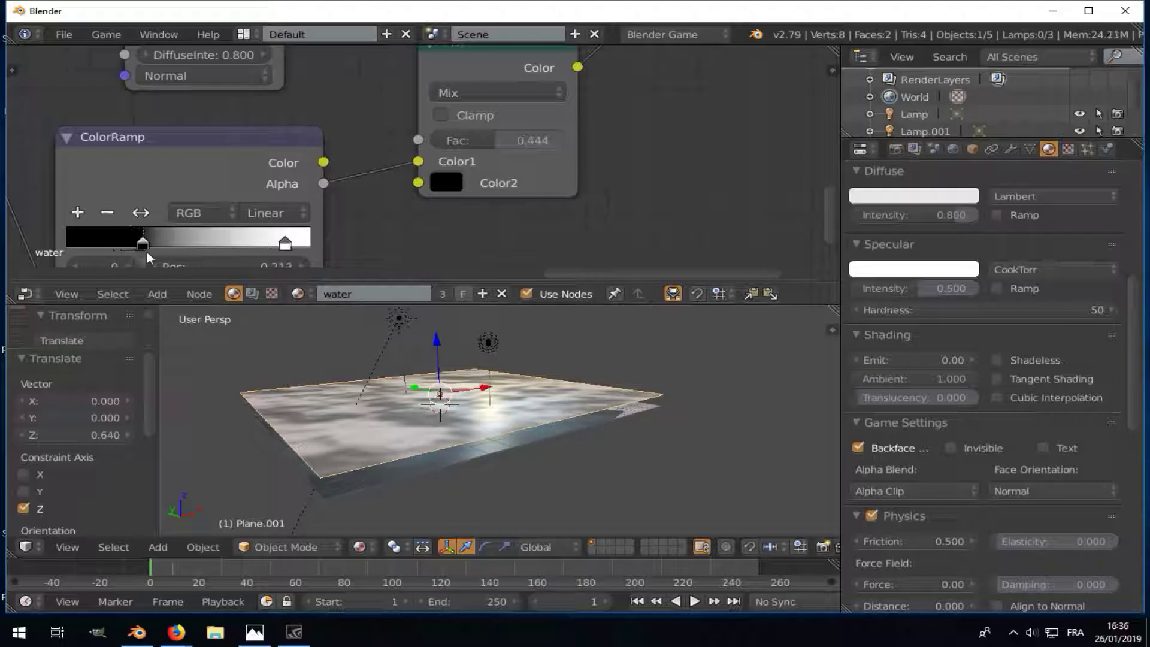
- Raise the upper water plane along Z to 2.390
scroll(287, 247, "down", 2)
scroll(287, 246, "down", 2)
scroll(286, 247, "down", 2)
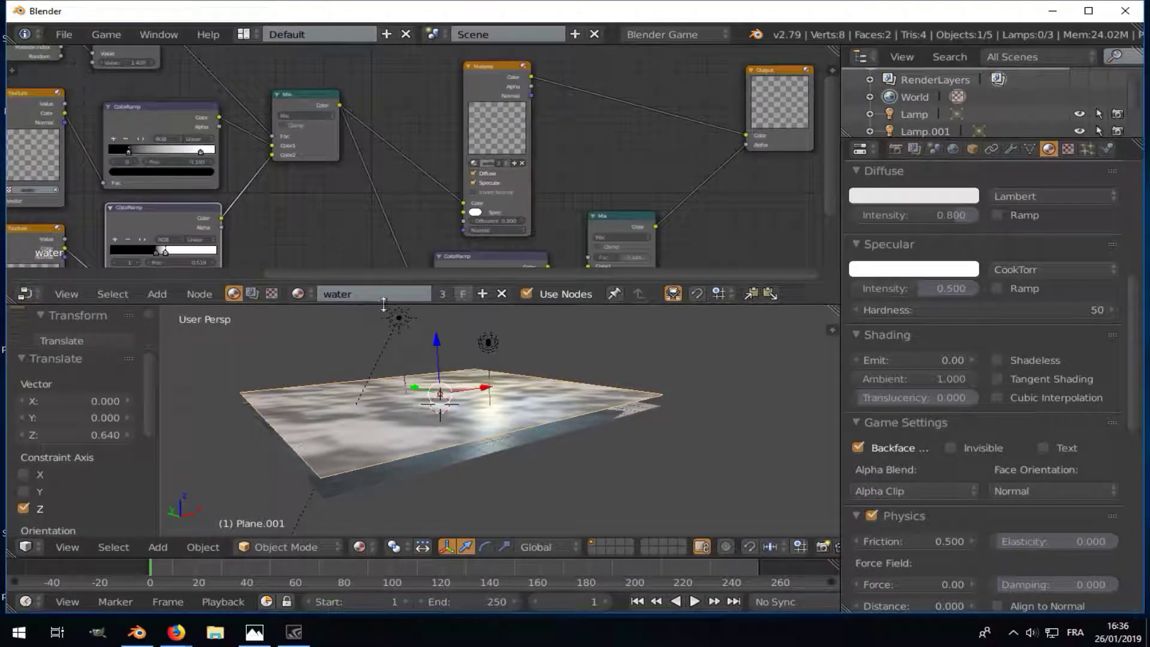
scroll(510, 456, "up", 2)
left_click_drag(423, 339, 415, 525)
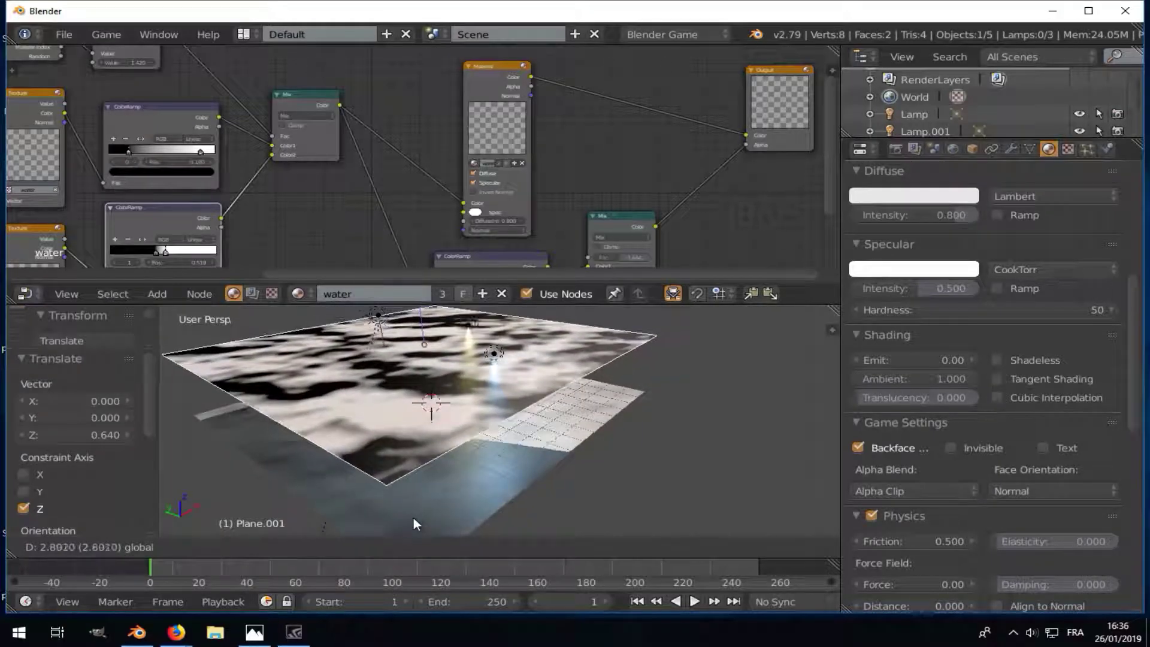
- Move the ColorRamp stops to 0.530 and 0.876 to darken the water
scroll(413, 522, "down", 1)
scroll(201, 157, "up", 2)
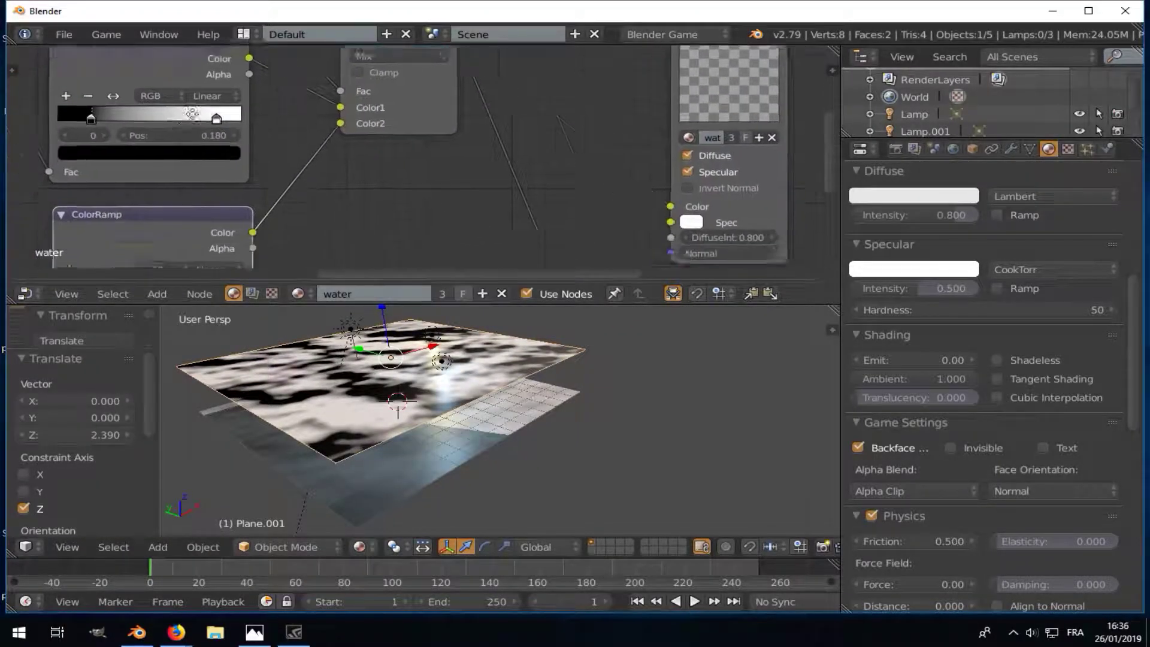
scroll(216, 173, "up", 1)
scroll(231, 191, "up", 2)
scroll(238, 201, "up", 1)
left_click_drag(233, 189, 265, 189)
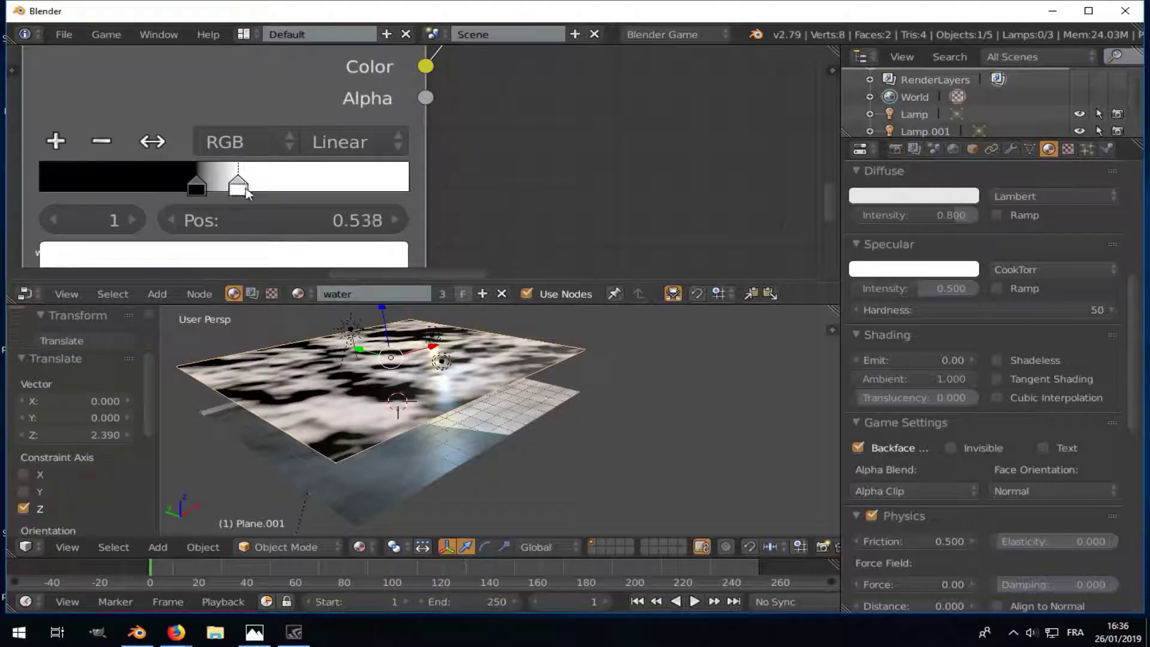
left_click_drag(197, 186, 374, 192)
left_click(272, 189)
left_click_drag(247, 190, 235, 196)
- Try greying the white ramp stop, then restore it to full white
left_click(361, 187)
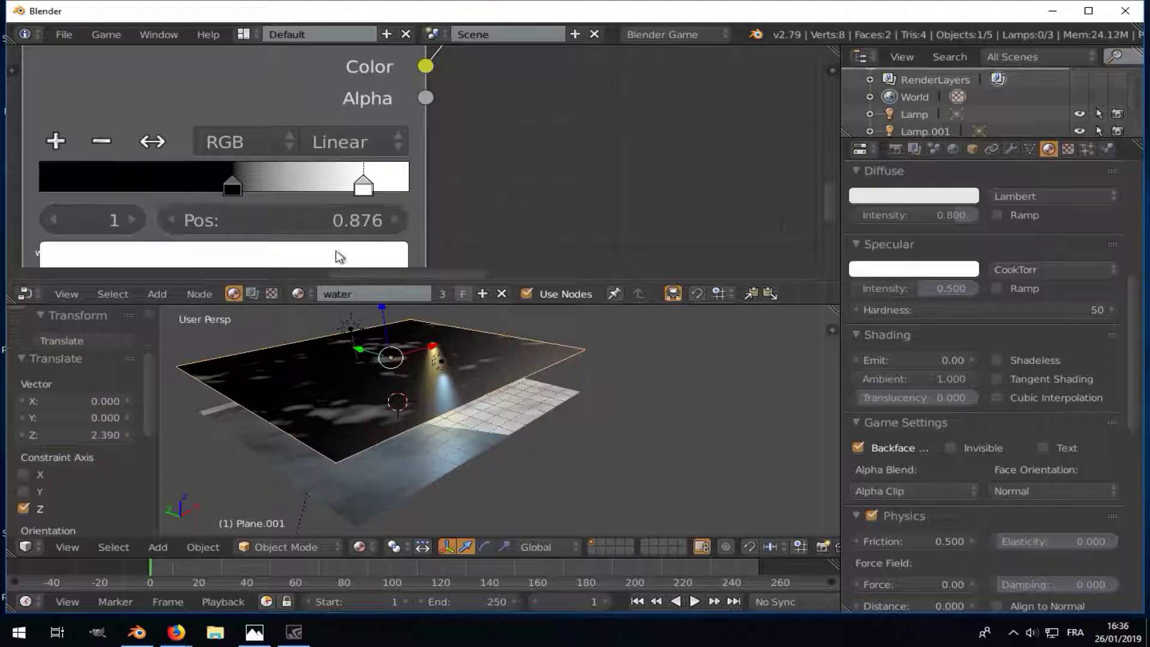
left_click(333, 254)
left_click(356, 255)
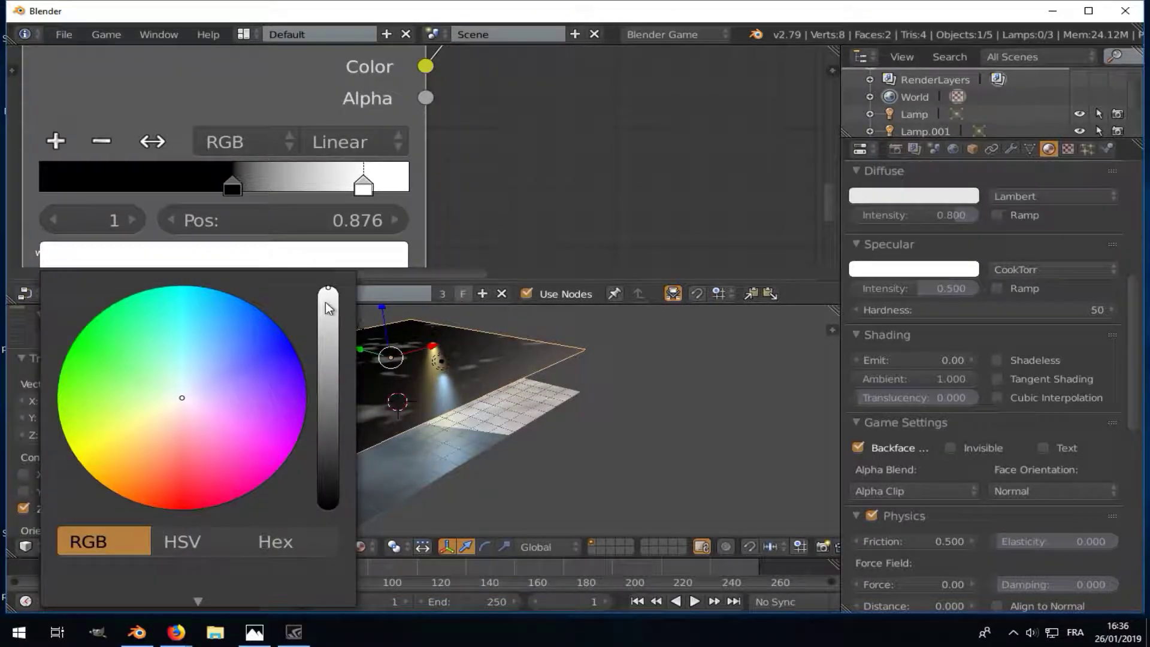
mouse_move(328, 294)
left_mouse_down()
mouse_move(328, 353)
mouse_move(328, 290)
left_mouse_up()
left_click(233, 187)
- Lighten the dark ramp stop to mid-grey and position it at 0.500
left_click(245, 257)
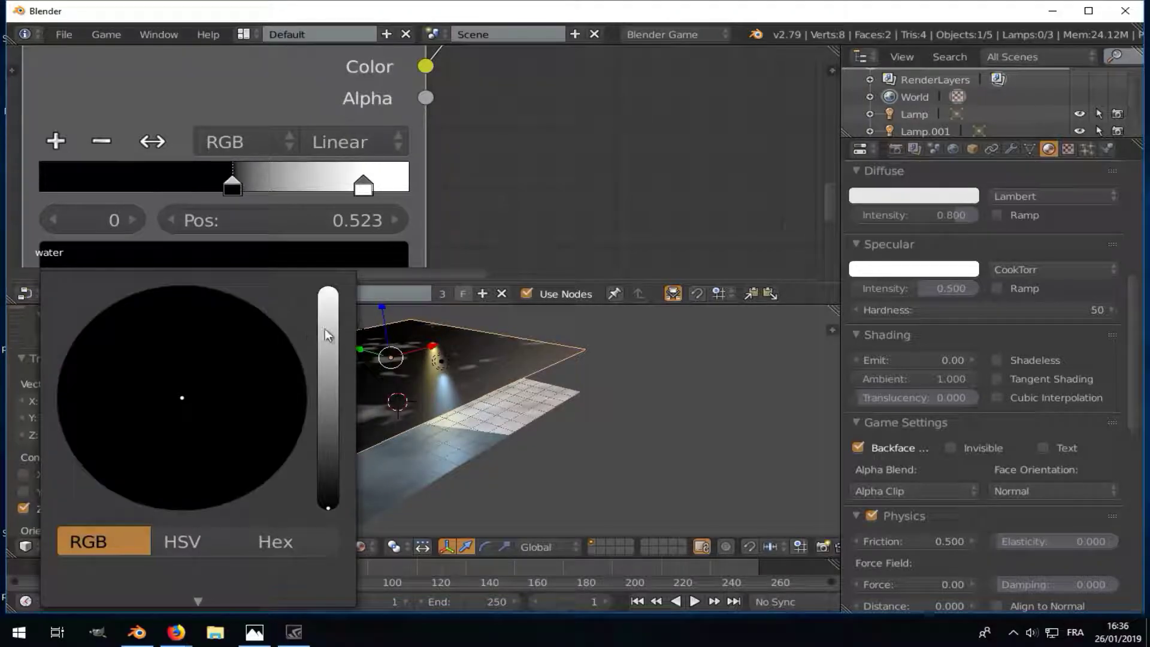
left_click(329, 490)
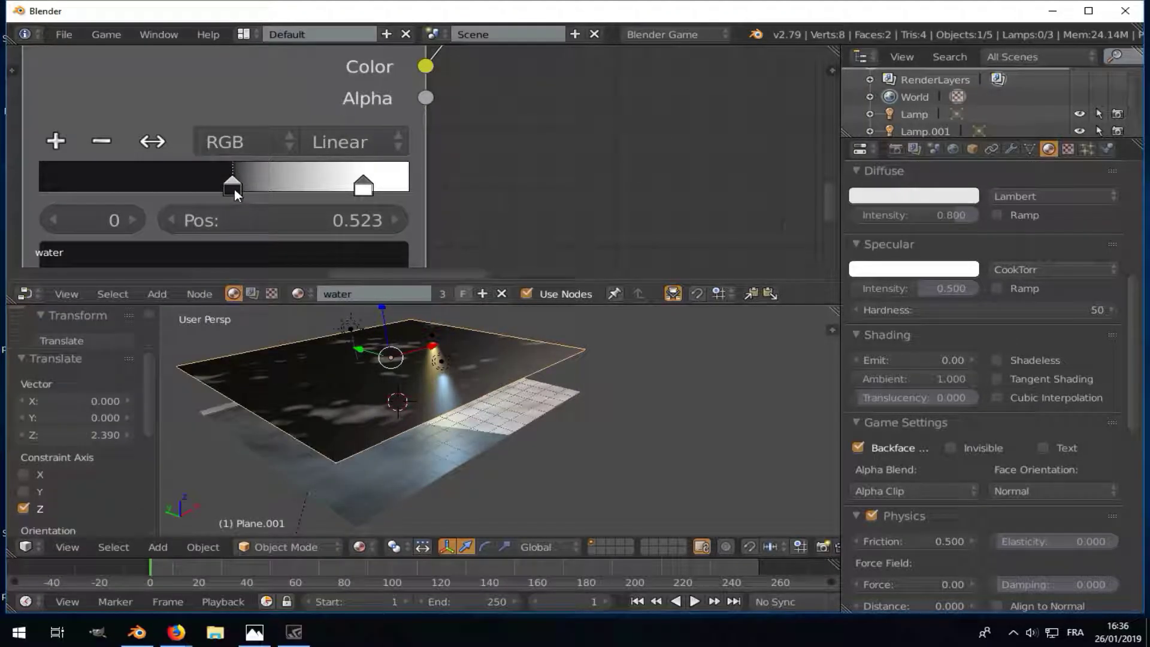
left_click_drag(234, 188, 193, 197)
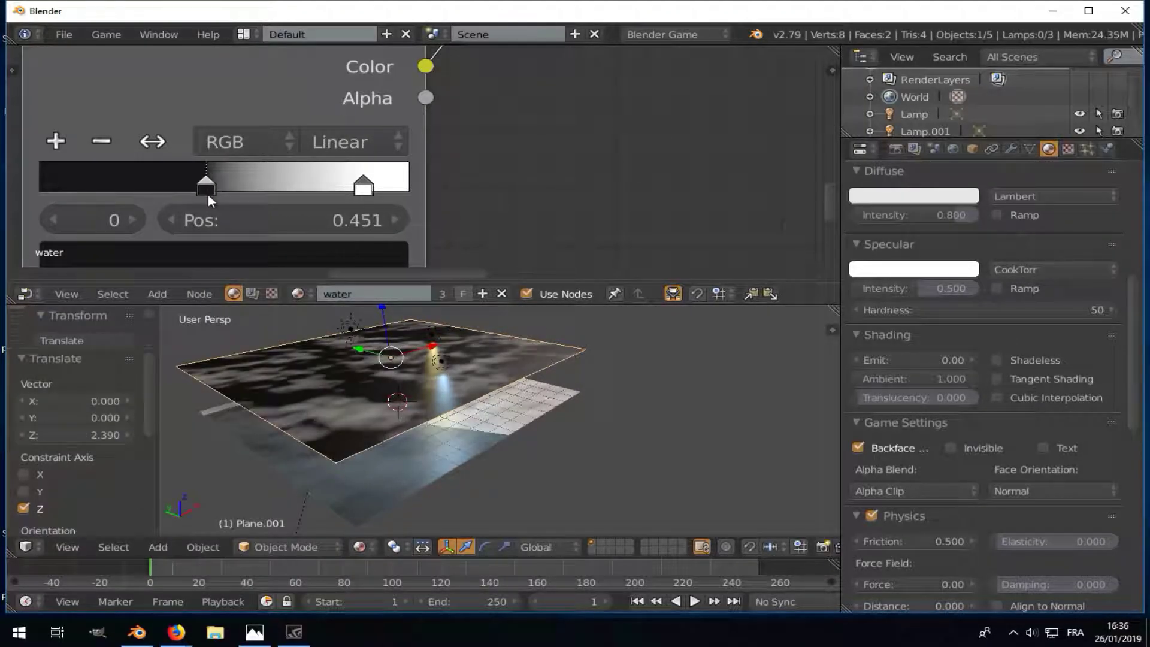
left_click(261, 252)
left_click_drag(329, 494, 329, 446)
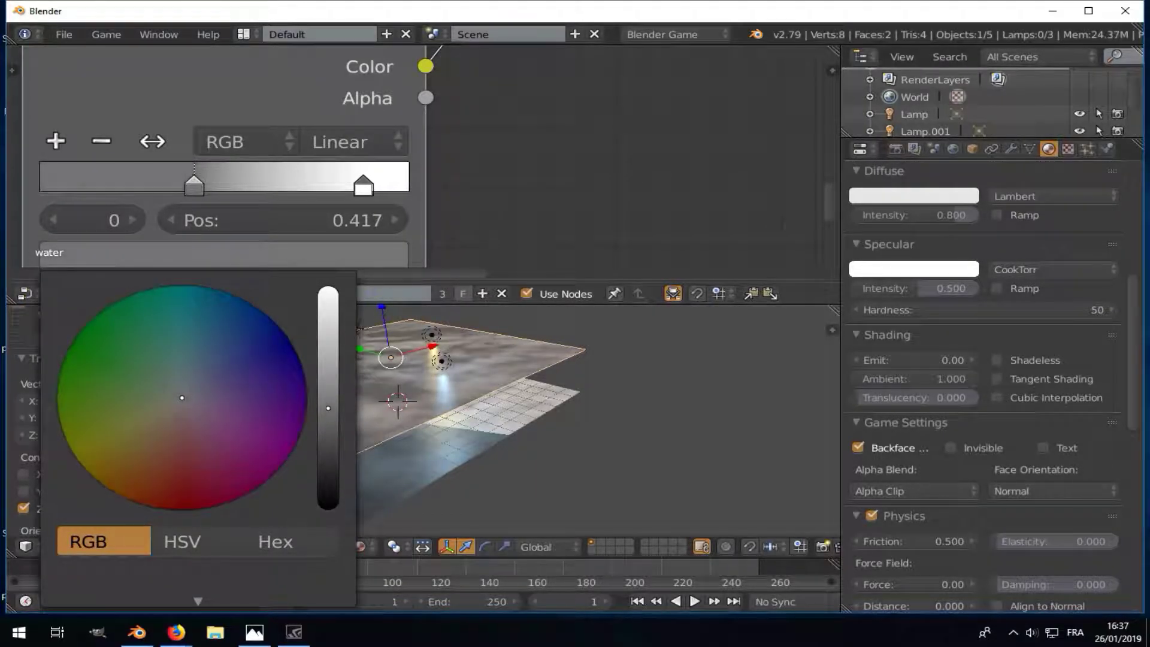
mouse_move(221, 175)
left_mouse_down()
mouse_move(219, 198)
mouse_move(256, 206)
mouse_move(208, 210)
mouse_move(247, 210)
mouse_move(185, 240)
mouse_move(243, 235)
mouse_move(226, 239)
left_mouse_up()
scroll(428, 437, "down", 2)
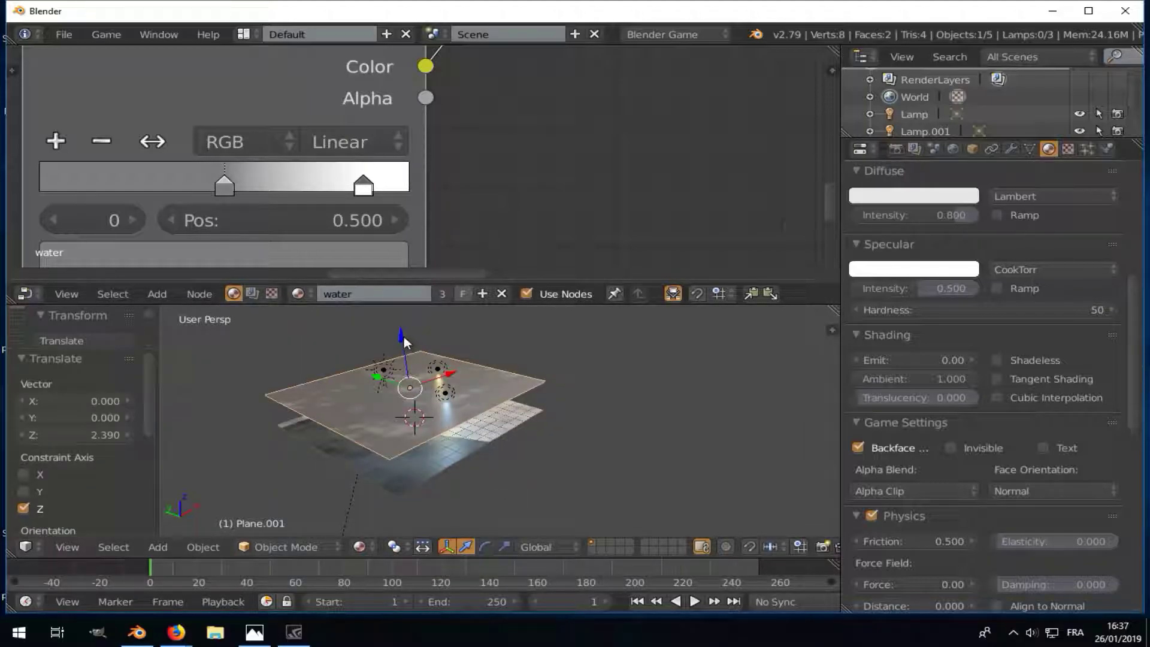
- Delete the upper water plane, leaving the remaining plane in place
mouse_move(404, 337)
left_mouse_down()
mouse_move(408, 365)
mouse_move(402, 336)
left_mouse_up()
key("x")
left_click(404, 368)
mouse_move(406, 369)
left_mouse_down()
mouse_move(397, 337)
mouse_move(404, 374)
mouse_move(399, 351)
left_mouse_up()
right_click(396, 350)
- Set the Mix node's factor to 1.000 and select the ColorRamp's white stop
scroll(488, 155, "down", 5)
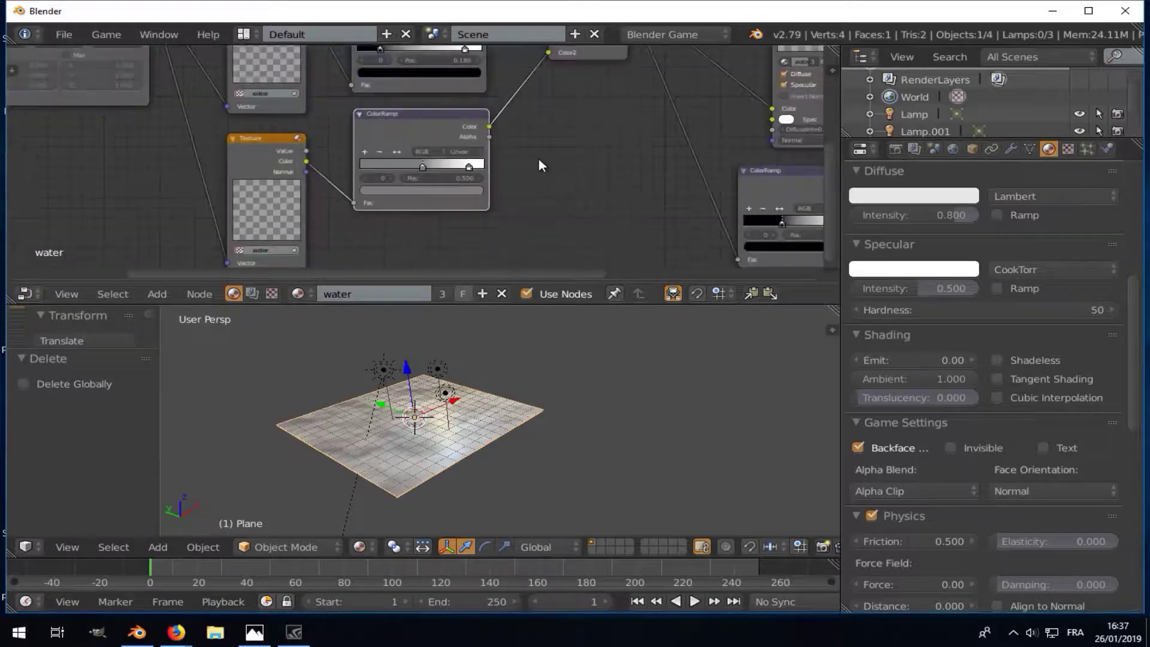
mouse_move(538, 160)
middle_mouse_down()
mouse_move(347, 188)
mouse_move(405, 153)
mouse_move(491, 150)
mouse_move(397, 150)
middle_mouse_up()
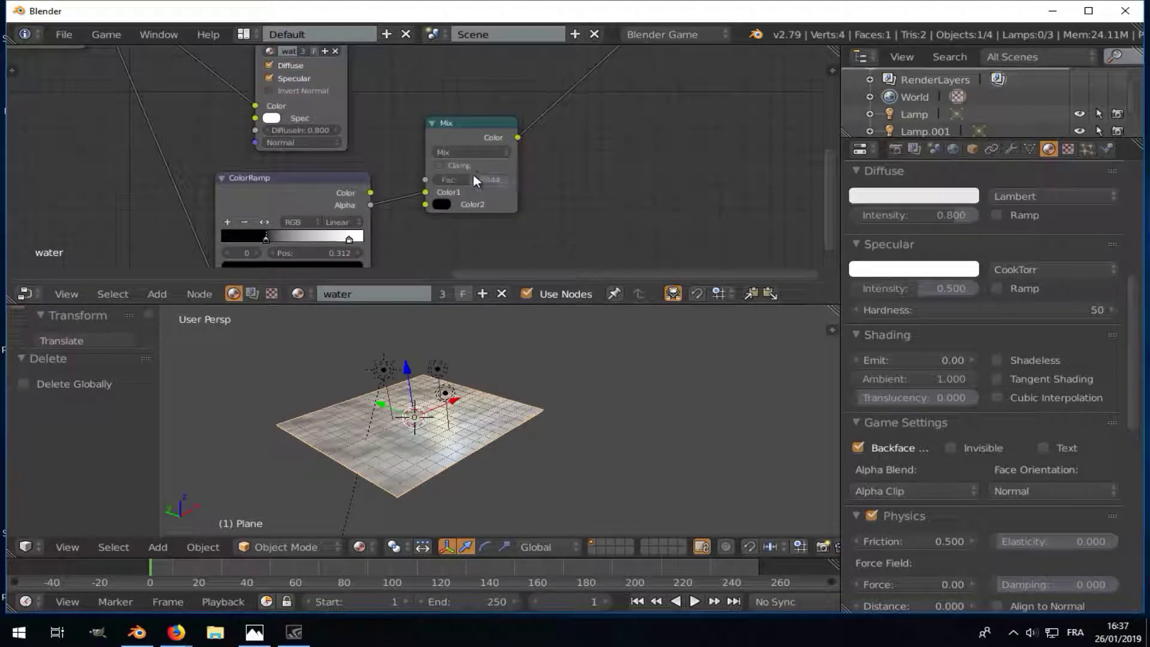
left_click_drag(474, 180, 509, 179)
scroll(300, 190, "down", 1)
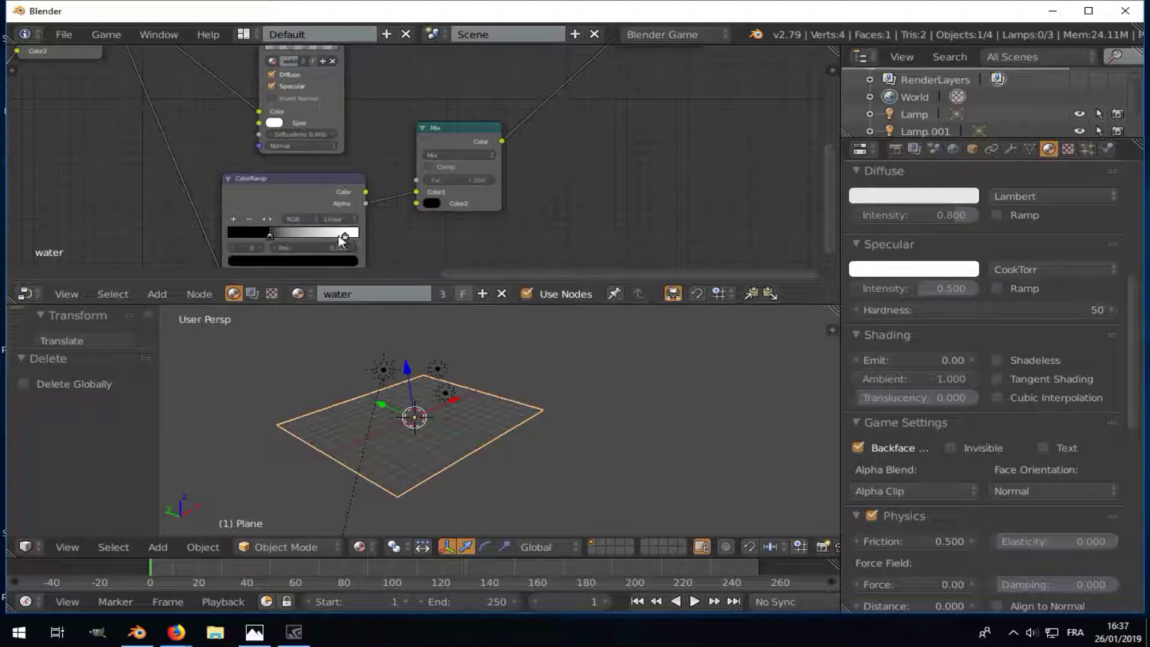
left_click_drag(339, 241, 331, 242)
left_click(332, 237)
- Switch the material's blend mode to Opaque after trying Alpha Blend
scroll(155, 130, "down", 2)
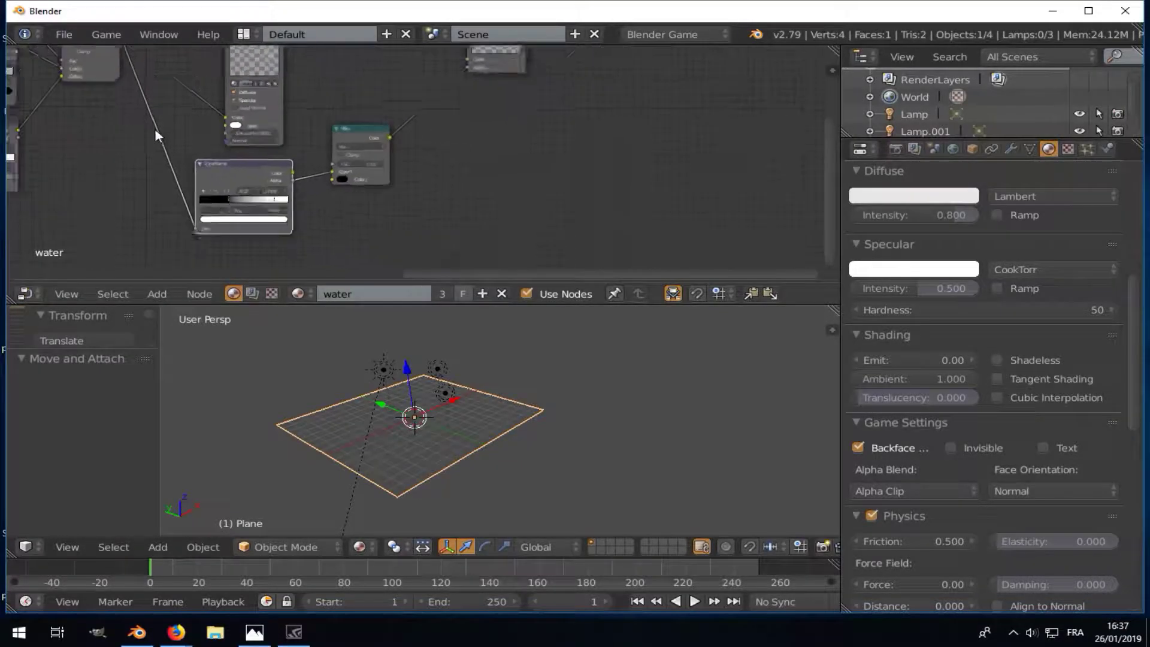
left_click(917, 491)
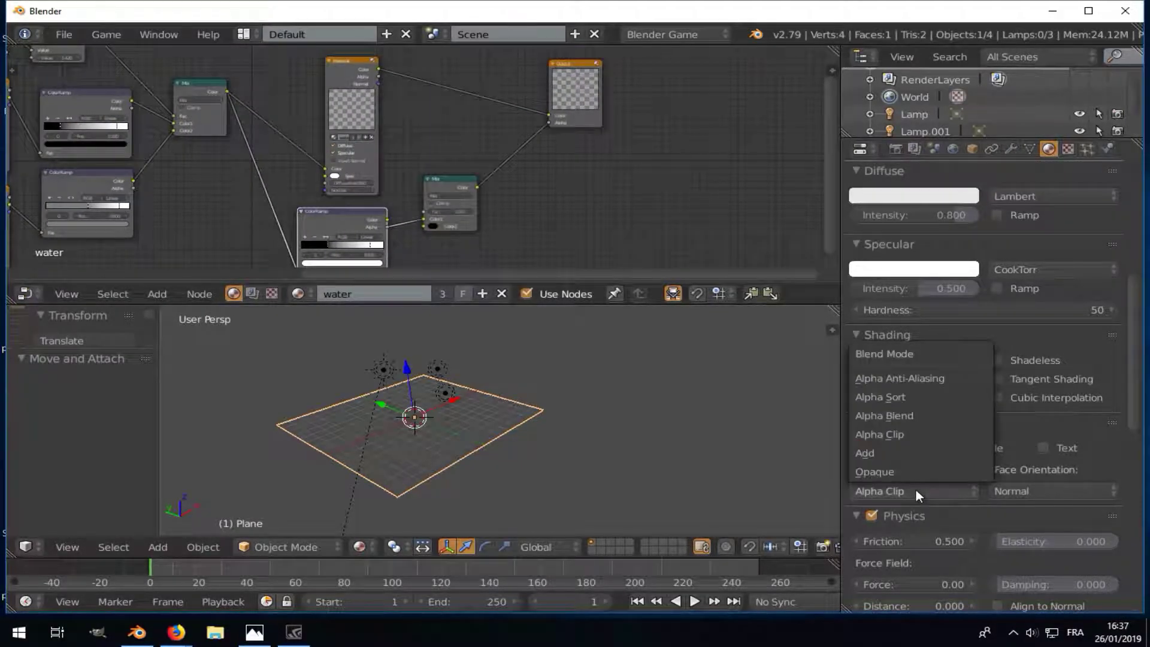
left_click(909, 415)
key("KP_Decimal")
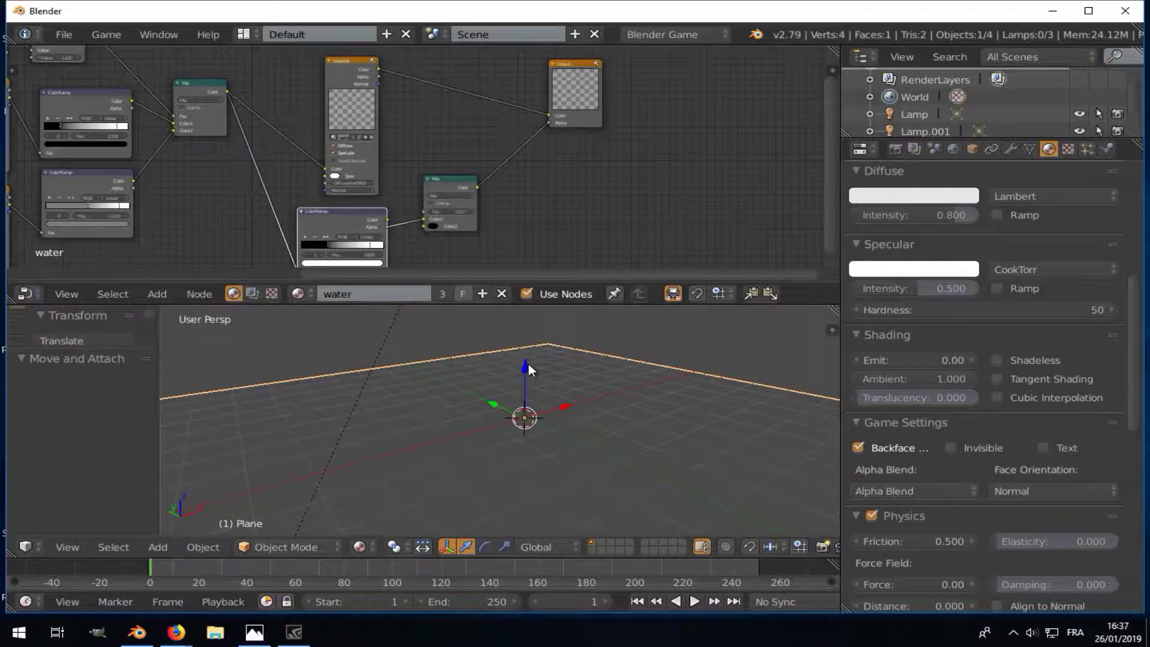
left_click_drag(527, 365, 538, 358)
left_click(883, 491)
left_click(887, 470)
left_click_drag(522, 368, 531, 324)
- Move the ColorRamp's left stop to 0.556, leaving the plane's position unchanged
scroll(281, 112, "down", 3)
scroll(375, 160, "up", 5)
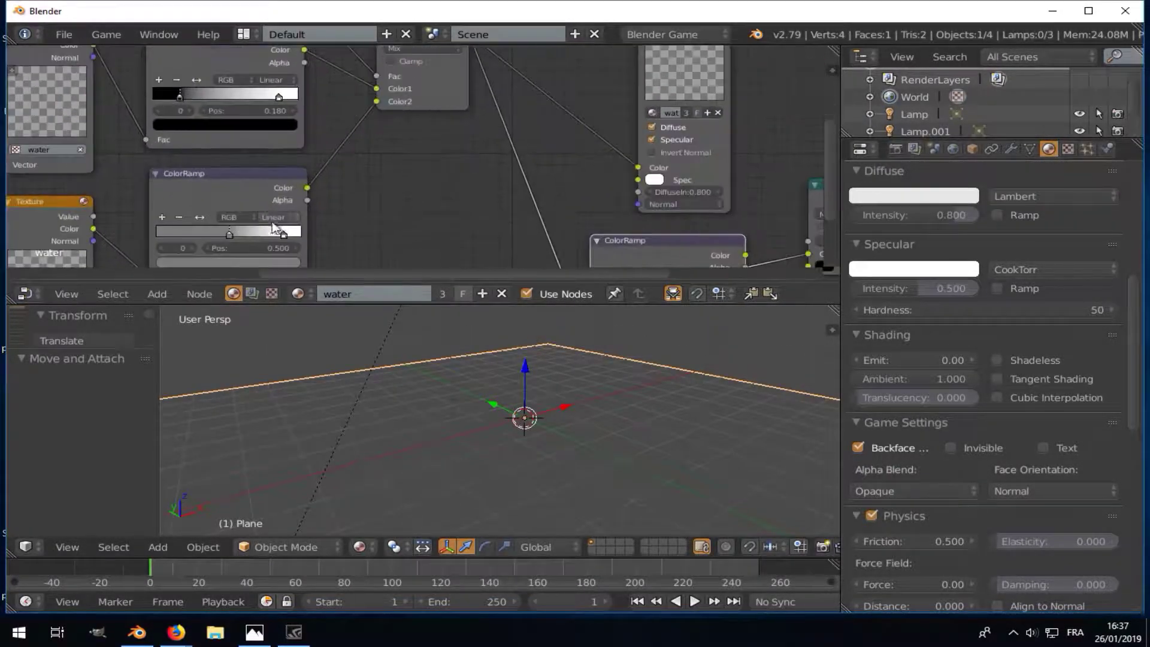
scroll(274, 228, "down", 1)
scroll(256, 197, "up", 3)
left_click_drag(261, 197, 275, 198)
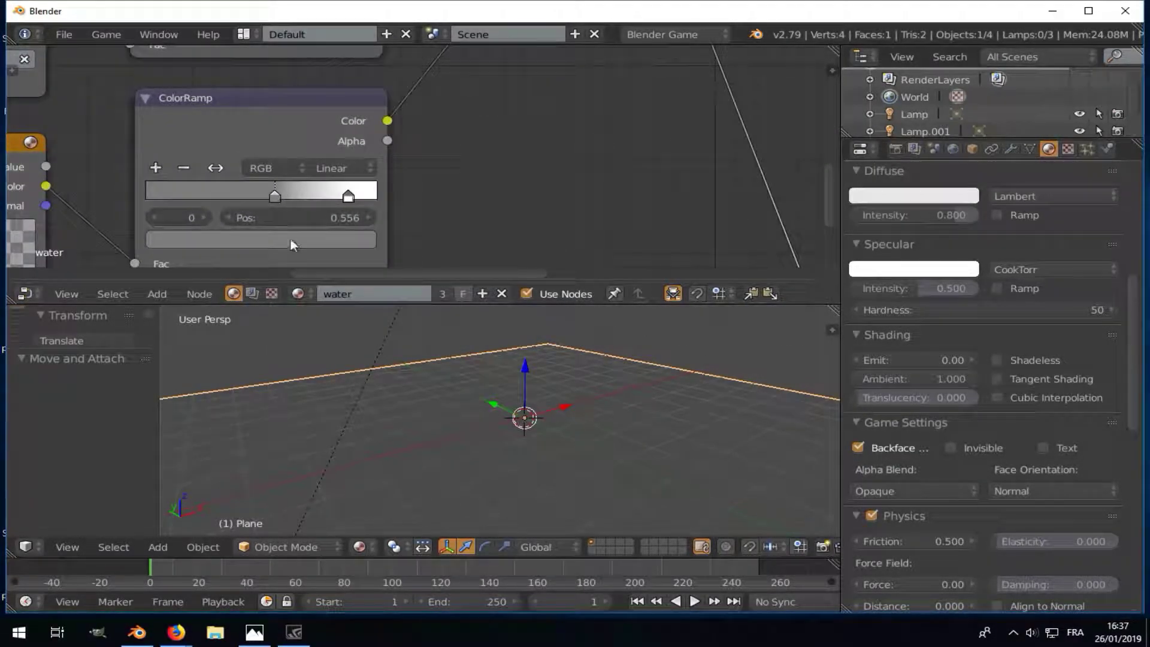
scroll(478, 394, "down", 3)
mouse_move(427, 347)
left_mouse_down()
mouse_move(425, 530)
mouse_move(419, 488)
left_mouse_up()
right_click(419, 488)
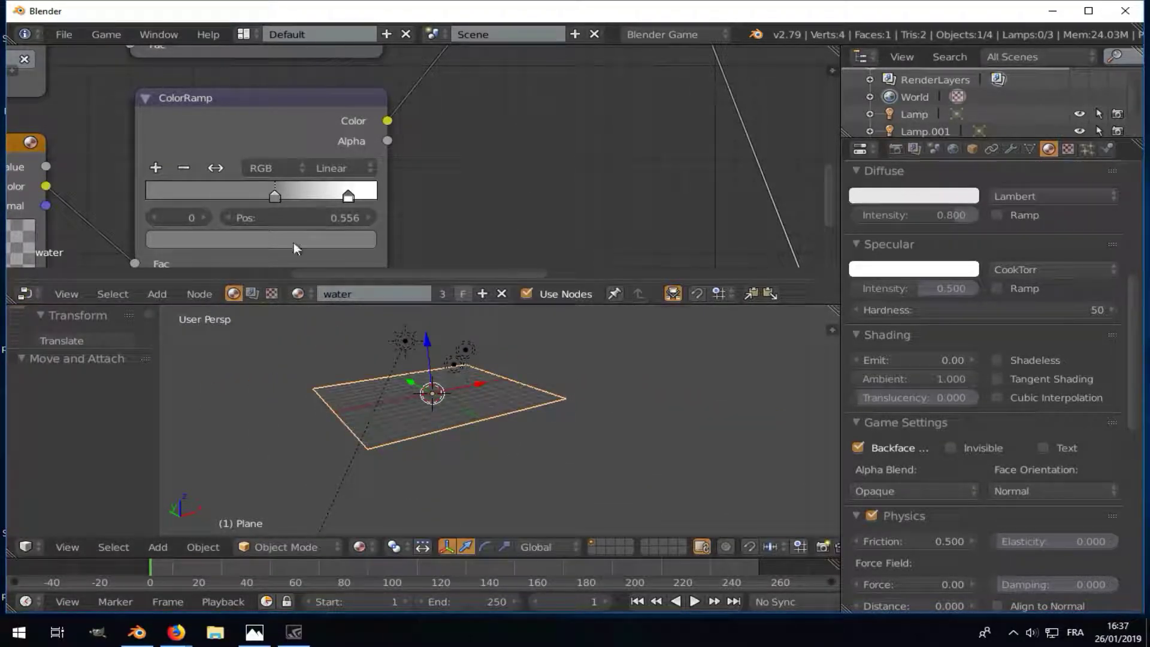
- Add a linked duplicate of the plane, raised about 6 units along Z to 6.006
middle_click_drag(393, 389, 413, 420)
key("alt+d")
right_click(412, 419)
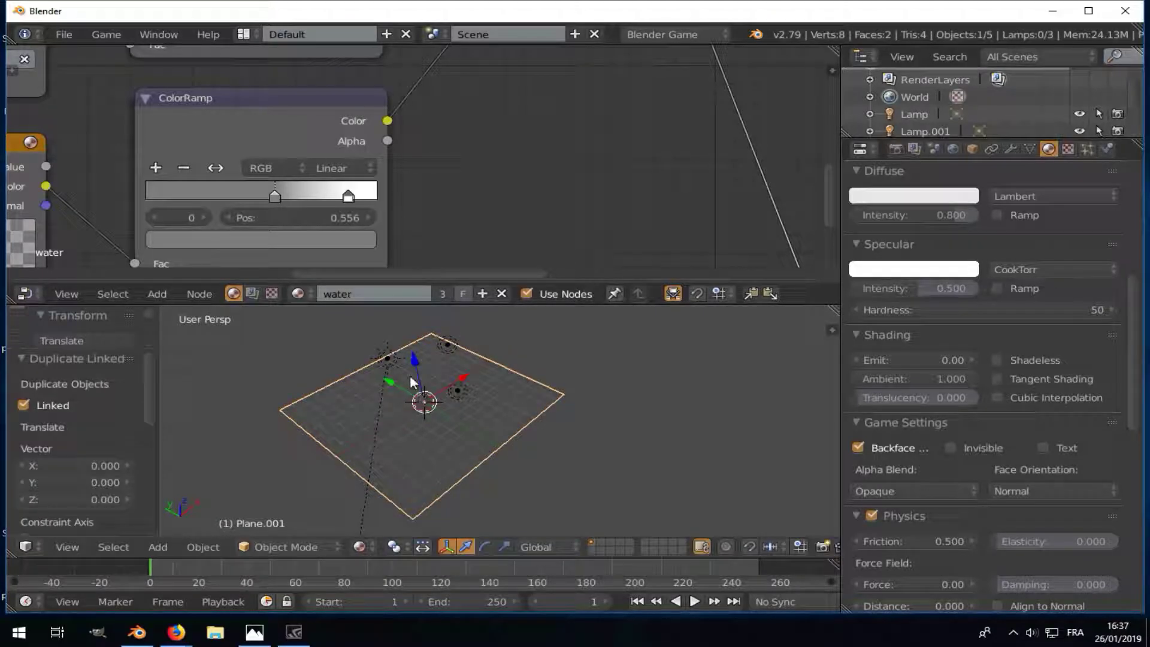
left_click_drag(412, 382, 415, 531)
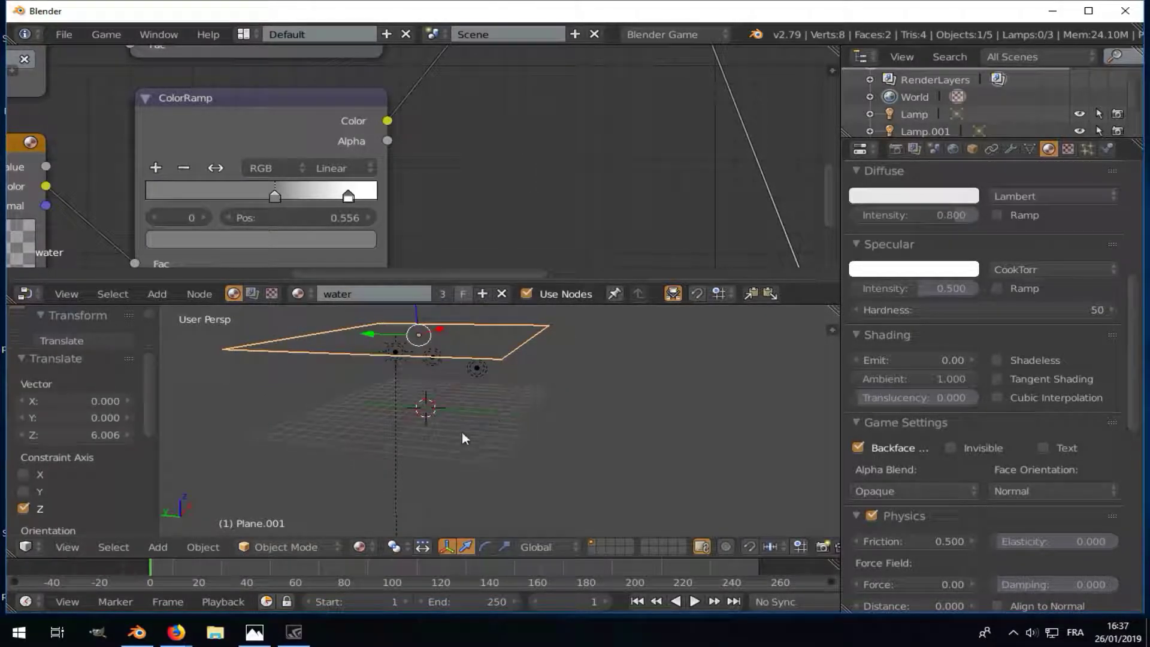
mouse_move(462, 433)
middle_mouse_down()
mouse_move(443, 449)
mouse_move(328, 323)
mouse_move(405, 384)
mouse_move(393, 415)
mouse_move(403, 422)
middle_mouse_up()
- Set Plane.001's Maximum Draw Type to Wire
left_click(972, 149)
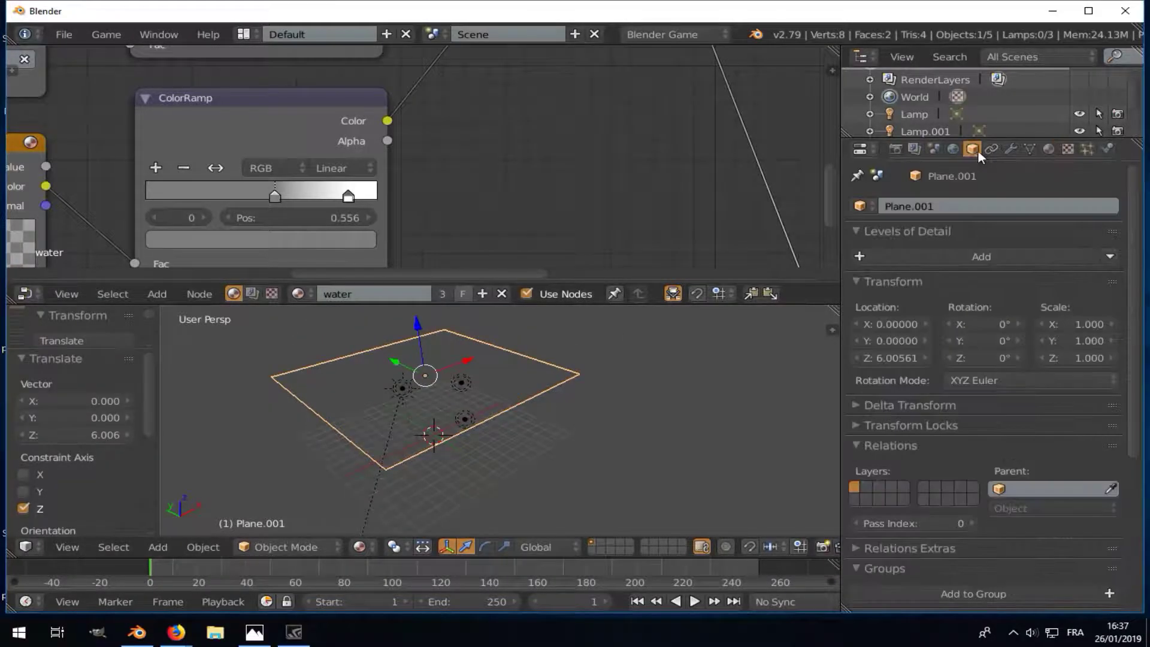
scroll(912, 522, "down", 2)
scroll(912, 523, "down", 8)
left_click(913, 514)
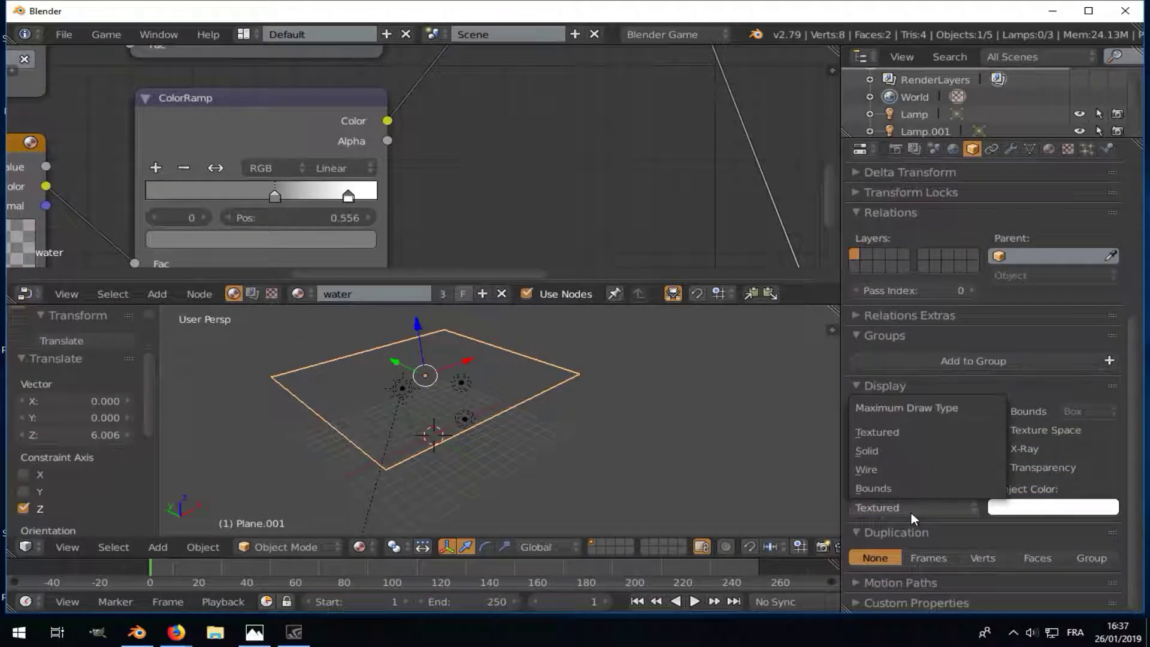
left_click(899, 470)
- Set the lower plane's draw type to Wire as well and change the viewport shading
right_click(430, 494)
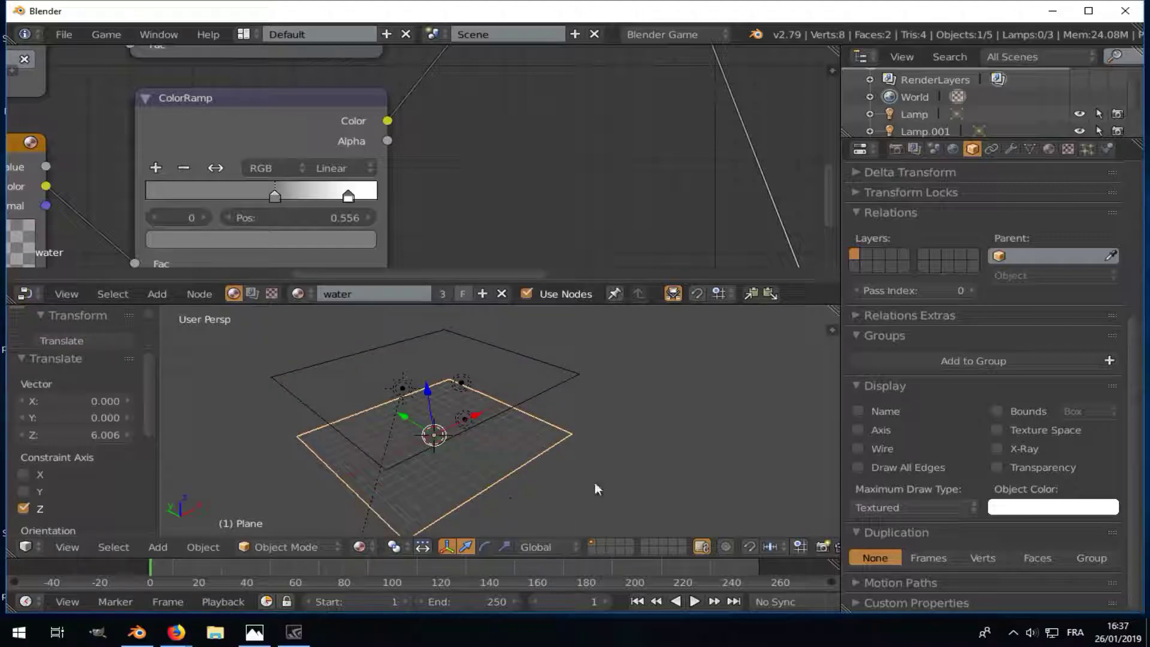
left_click(897, 508)
left_click(886, 470)
middle_click_drag(551, 432, 519, 395)
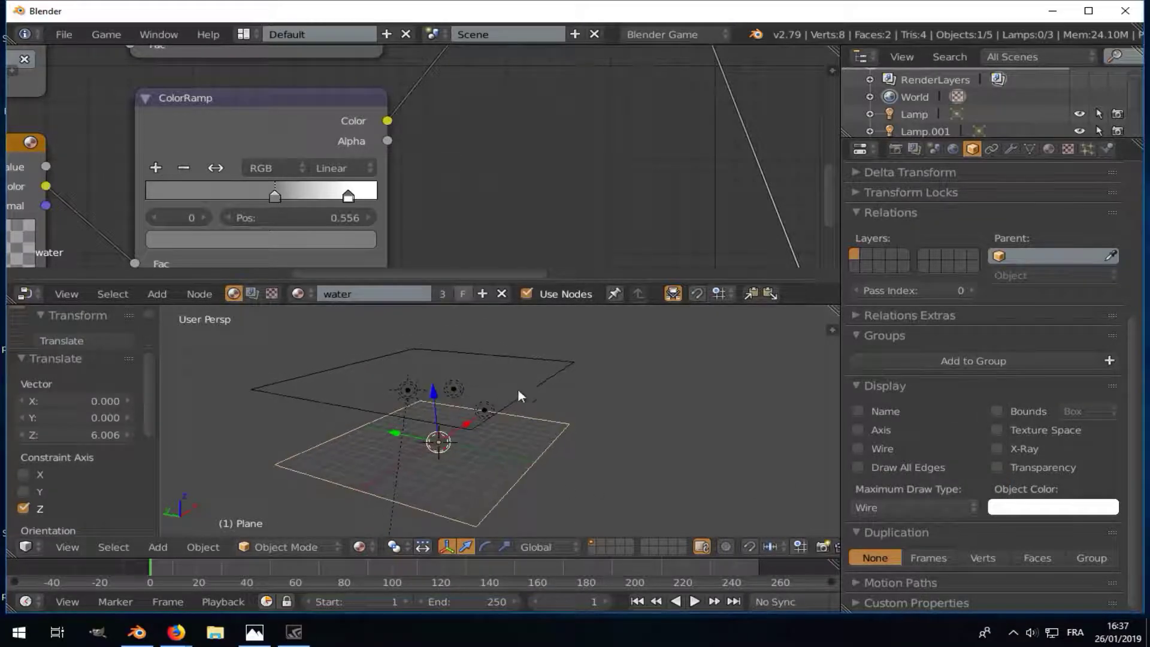
right_click(544, 387)
left_click(360, 547)
left_click(411, 450)
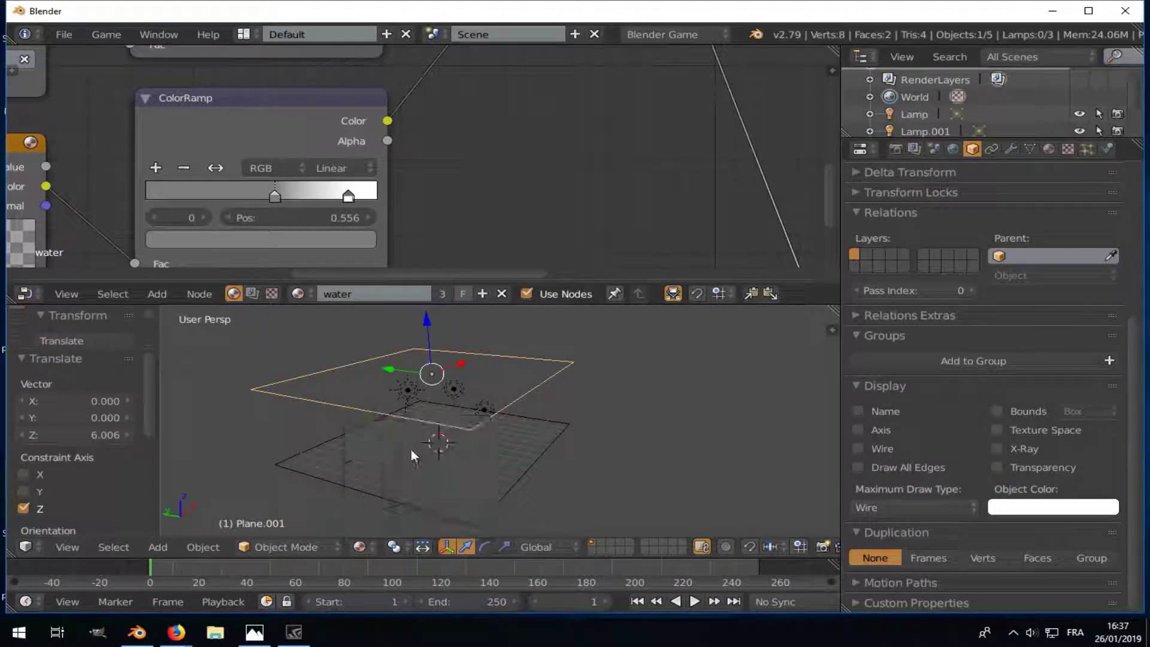
scroll(334, 184, "down", 1)
- Turn the active ramp stop black and move the lower ramp's right stop to 0.801
left_click(351, 210)
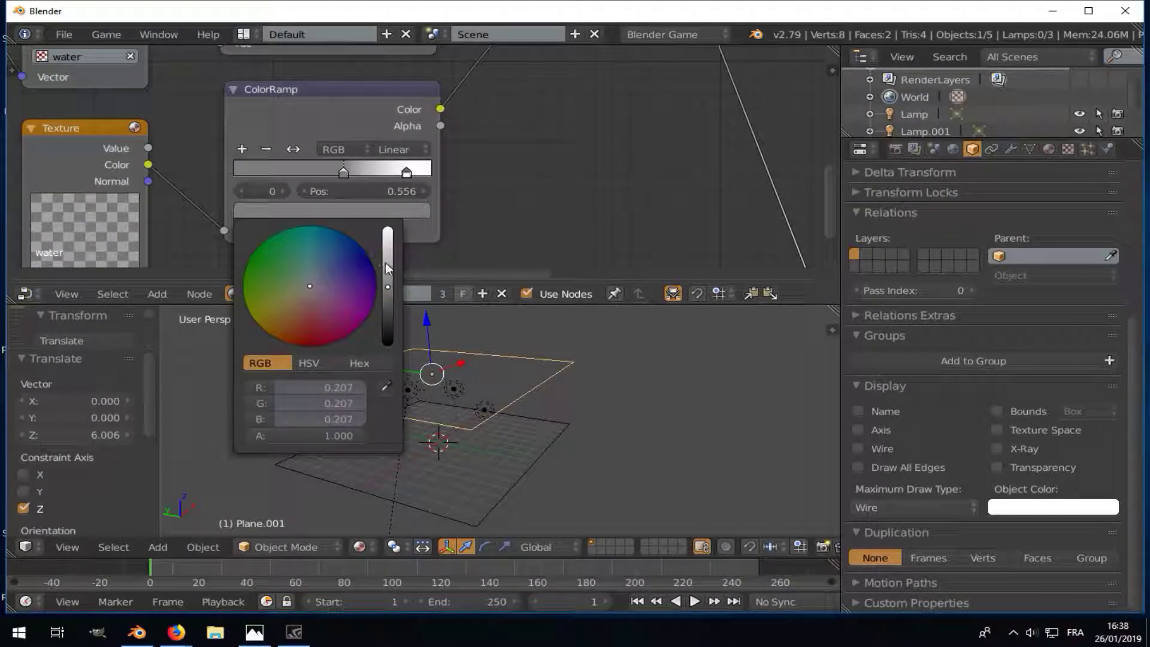
left_click_drag(386, 268, 387, 345)
mouse_move(606, 196)
middle_mouse_down()
mouse_move(389, 78)
mouse_move(401, 50)
middle_mouse_up()
left_click_drag(438, 185, 426, 190)
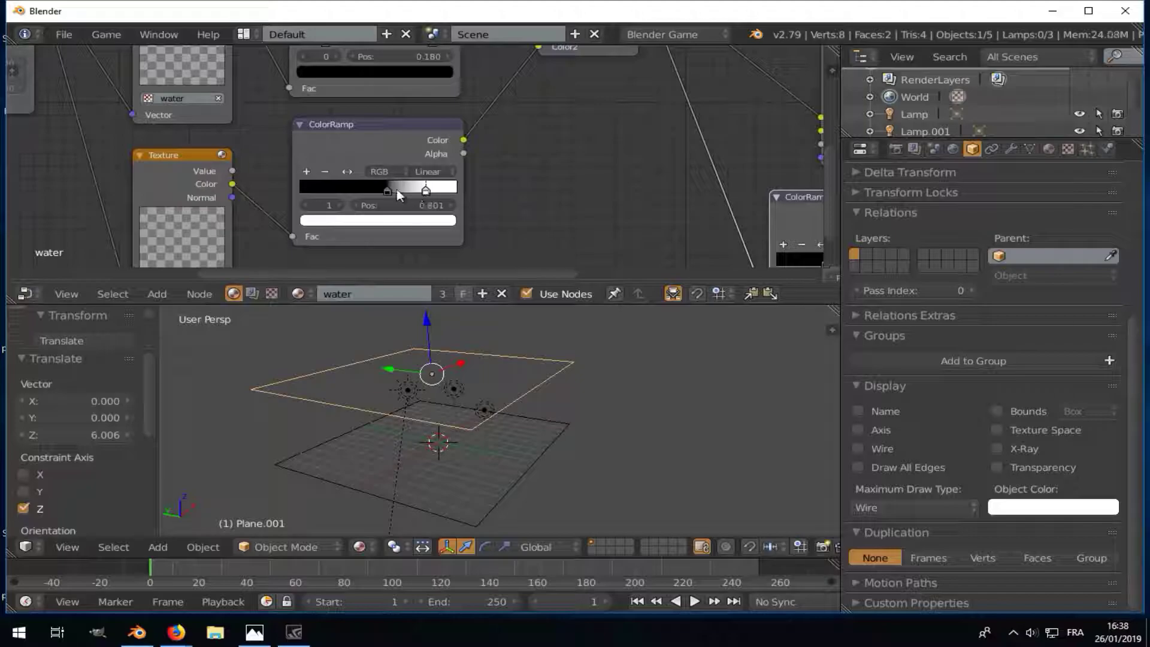
- Link the ColorRamp's Alpha output into the Mix node's colour input
mouse_move(405, 192)
middle_mouse_down()
mouse_move(606, 198)
mouse_move(350, 183)
mouse_move(548, 192)
mouse_move(533, 179)
middle_mouse_up()
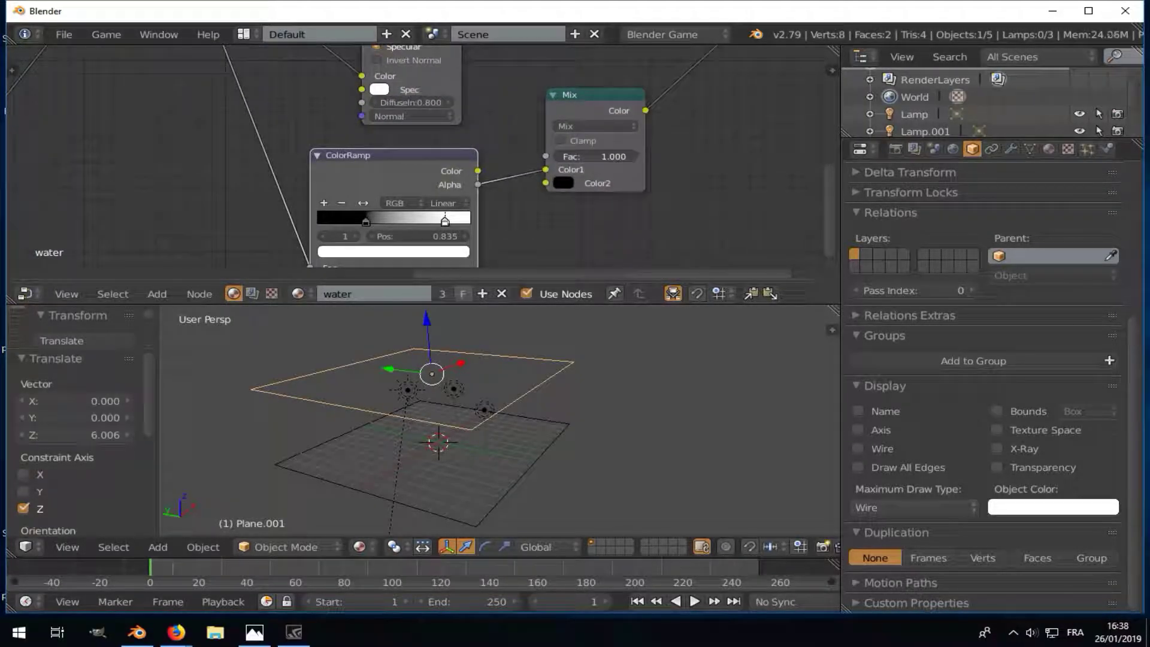
scroll(601, 168, "down", 1)
scroll(602, 167, "down", 2)
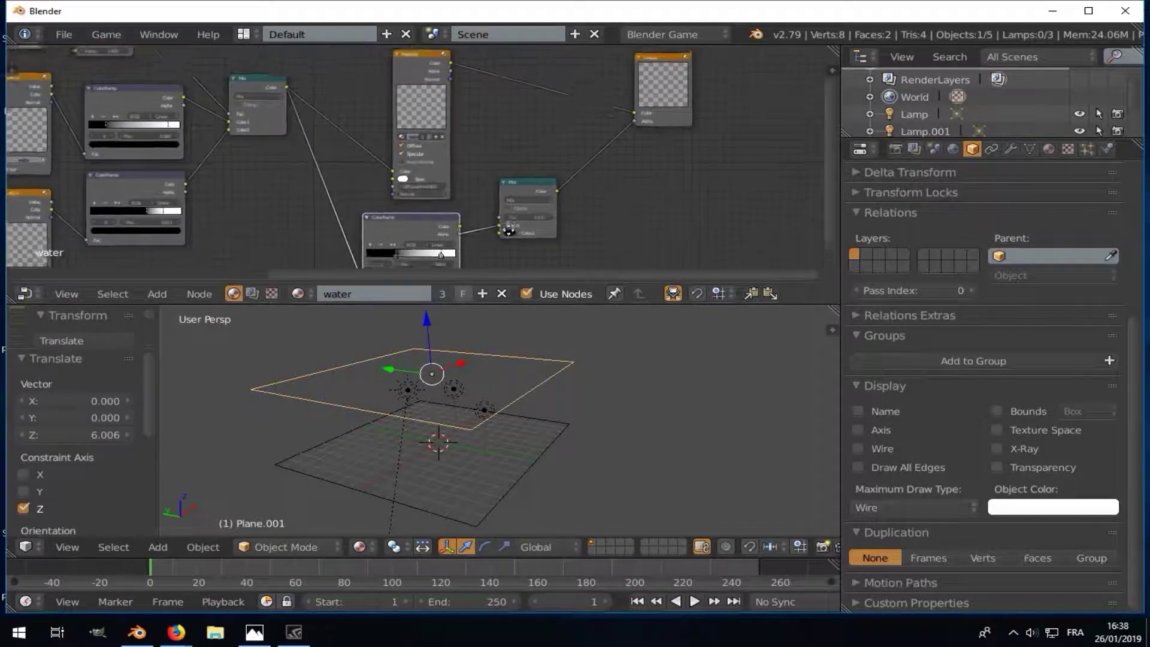
middle_click_drag(509, 231, 652, 167)
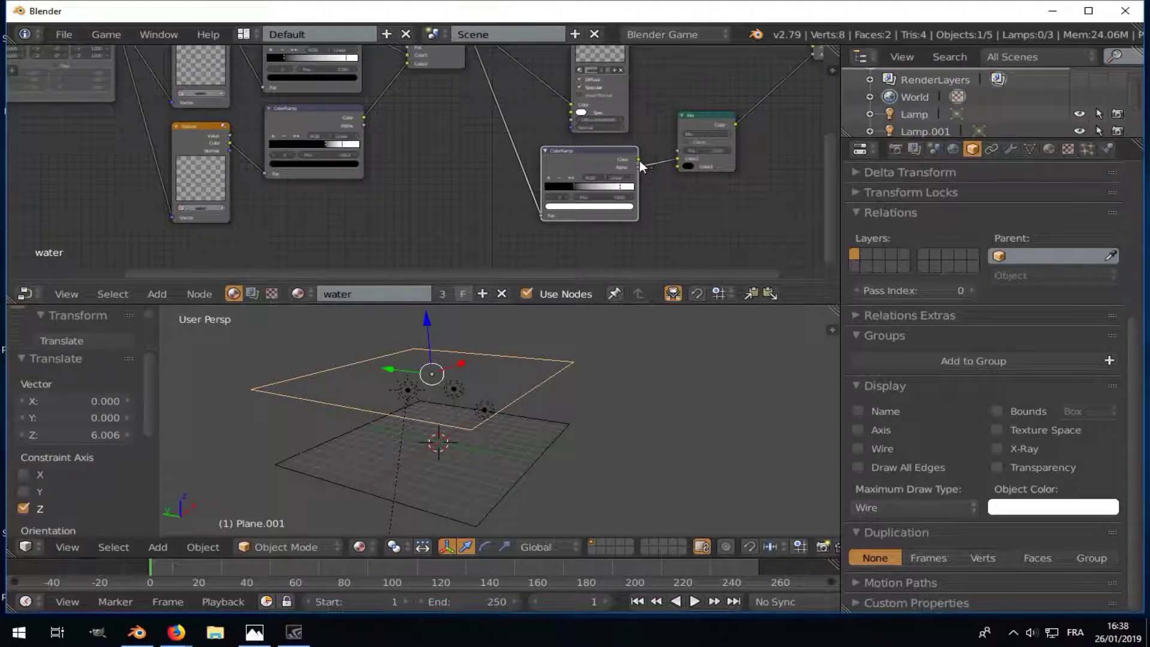
mouse_move(640, 167)
left_mouse_down()
mouse_move(678, 166)
mouse_move(669, 169)
left_mouse_up()
scroll(659, 173, "up", 1)
scroll(639, 186, "up", 1)
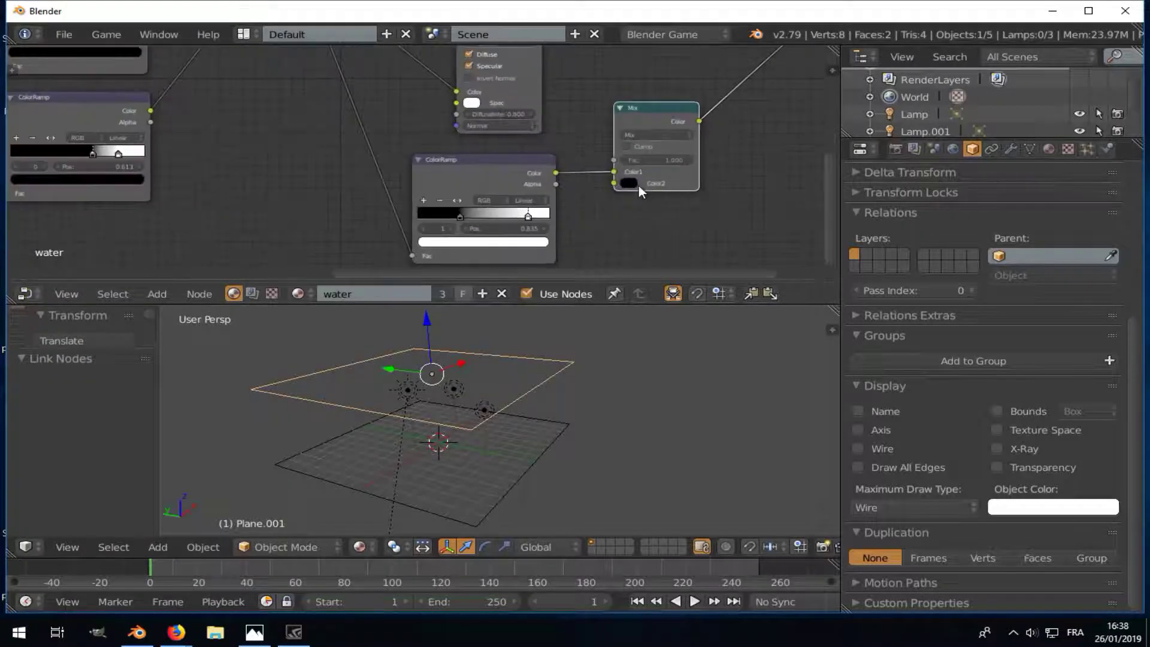
scroll(660, 156, "down", 2)
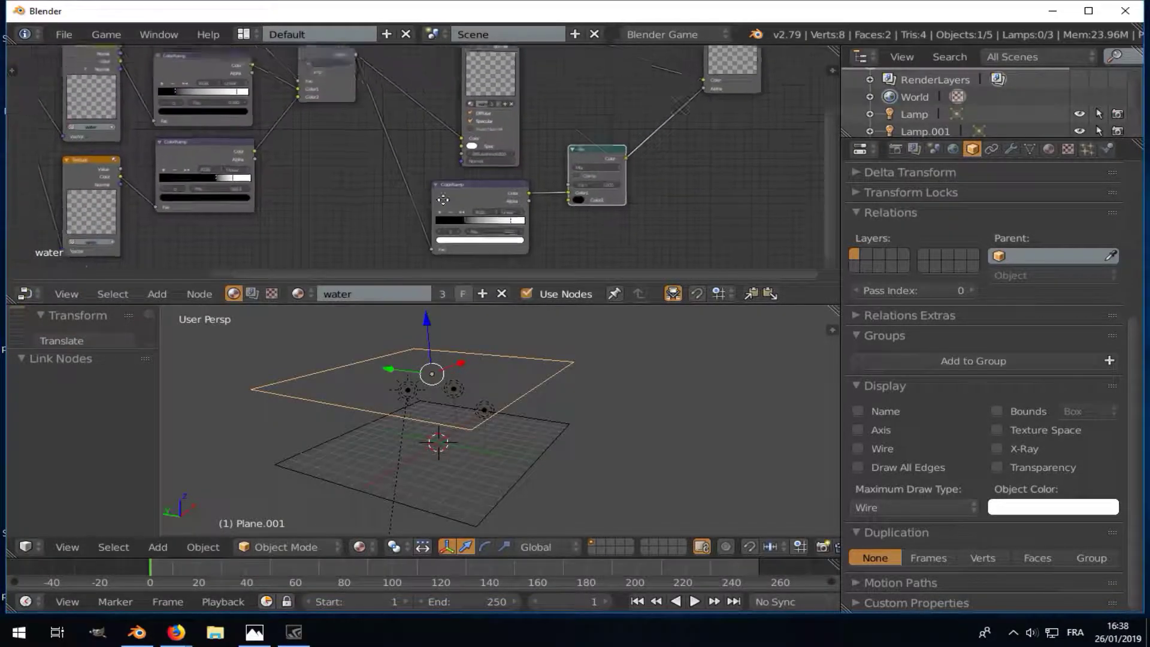
- Bring the Mapping and Texture nodes into view and look down on the planes
mouse_move(230, 132)
middle_mouse_down()
mouse_move(422, 157)
mouse_move(537, 251)
mouse_move(527, 277)
middle_mouse_up()
scroll(453, 197, "up", 1)
scroll(453, 197, "up", 1)
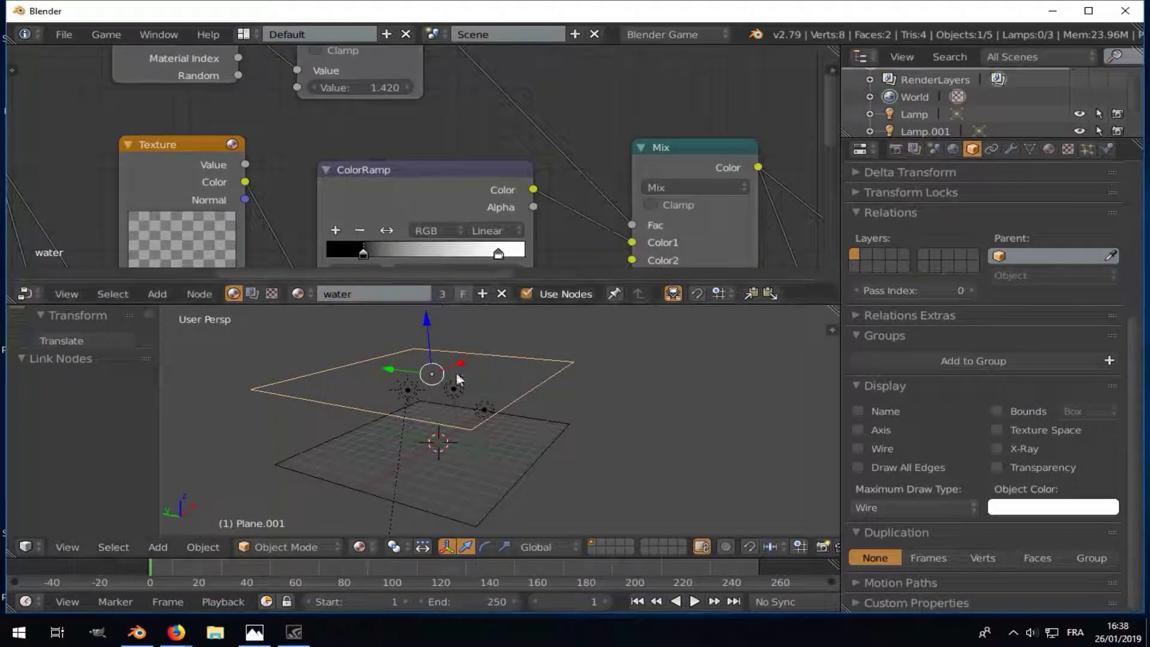
mouse_move(457, 380)
middle_mouse_down()
mouse_move(444, 456)
mouse_move(451, 375)
middle_mouse_up()
middle_click_drag(488, 224, 488, 159)
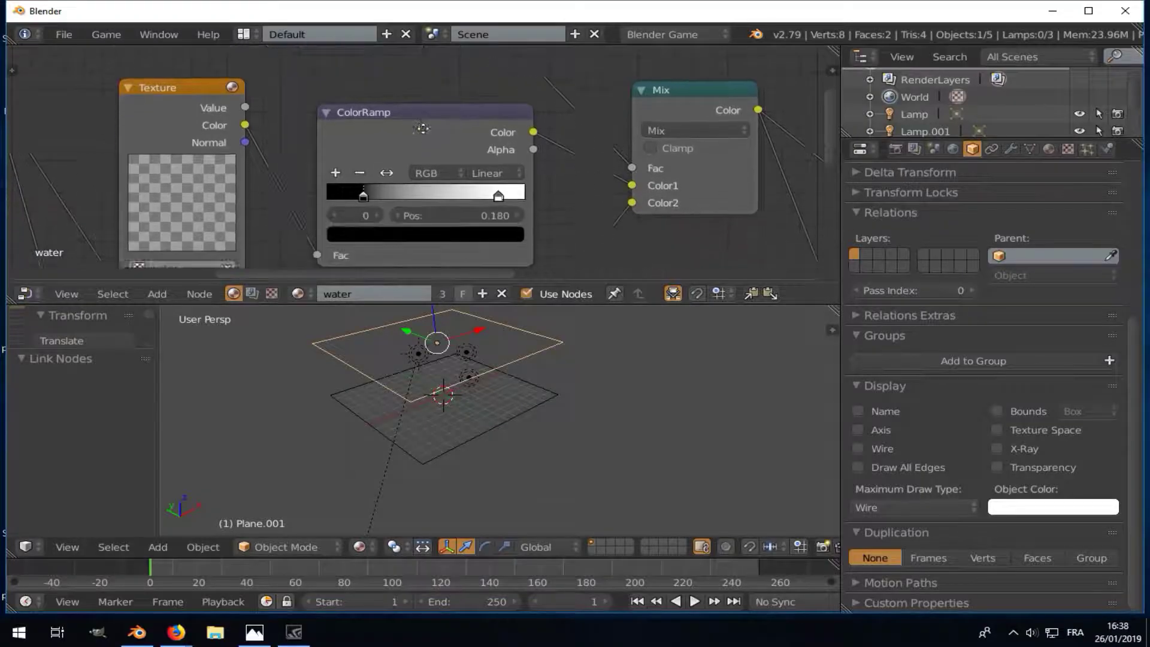
scroll(488, 159, "down", 2)
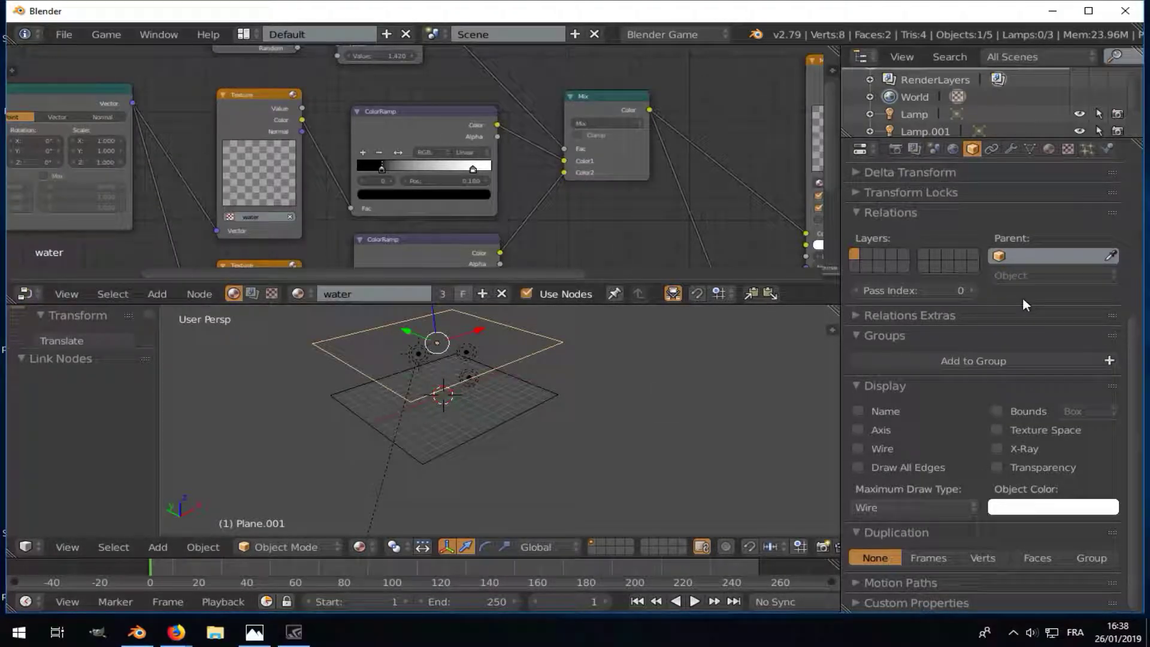
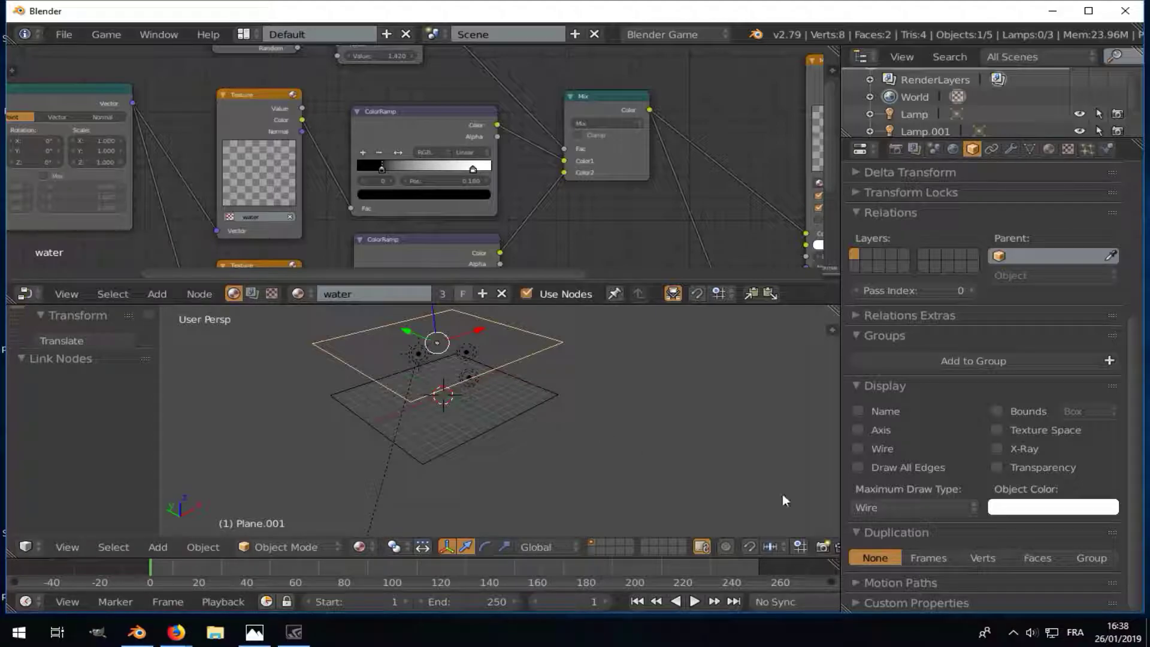
- Set the lower plane's maximum draw type to Textured, briefly trying Wire
left_click(882, 504)
left_click(878, 436)
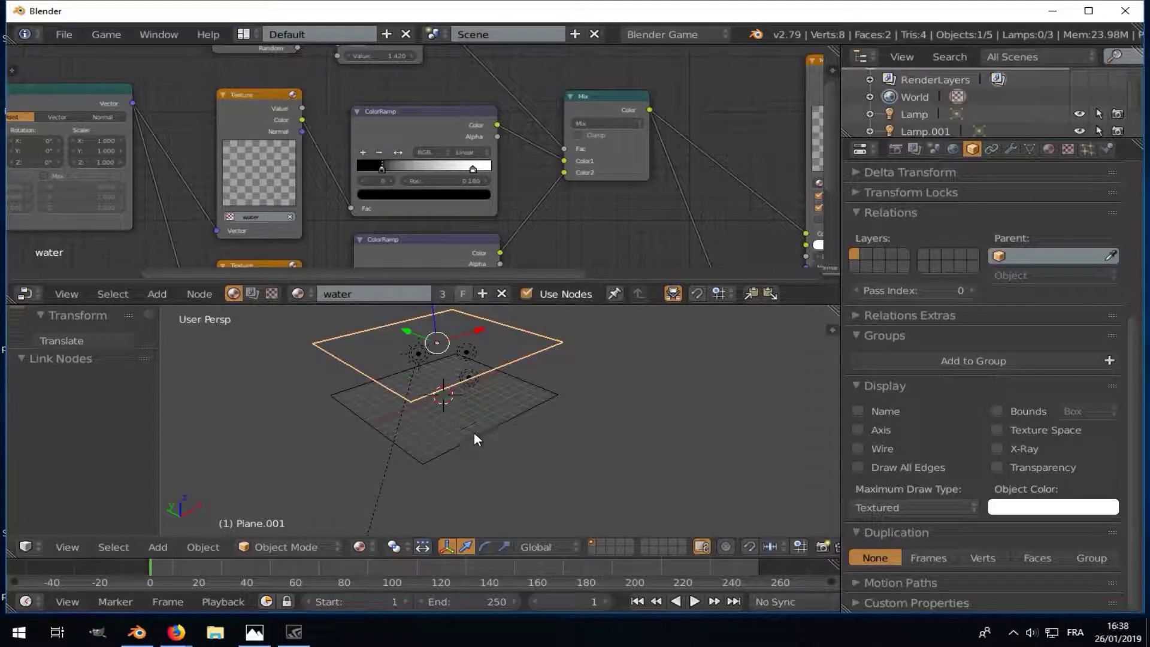
right_click(474, 433)
left_click(881, 507)
left_click(895, 431)
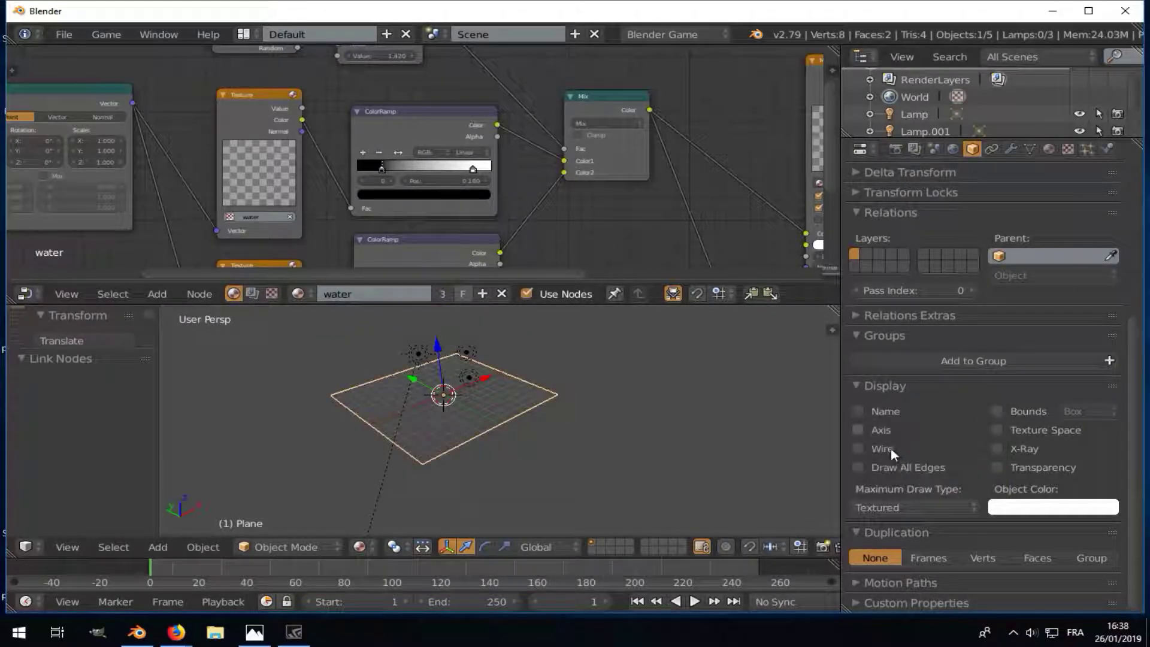
left_click(884, 510)
left_click(884, 469)
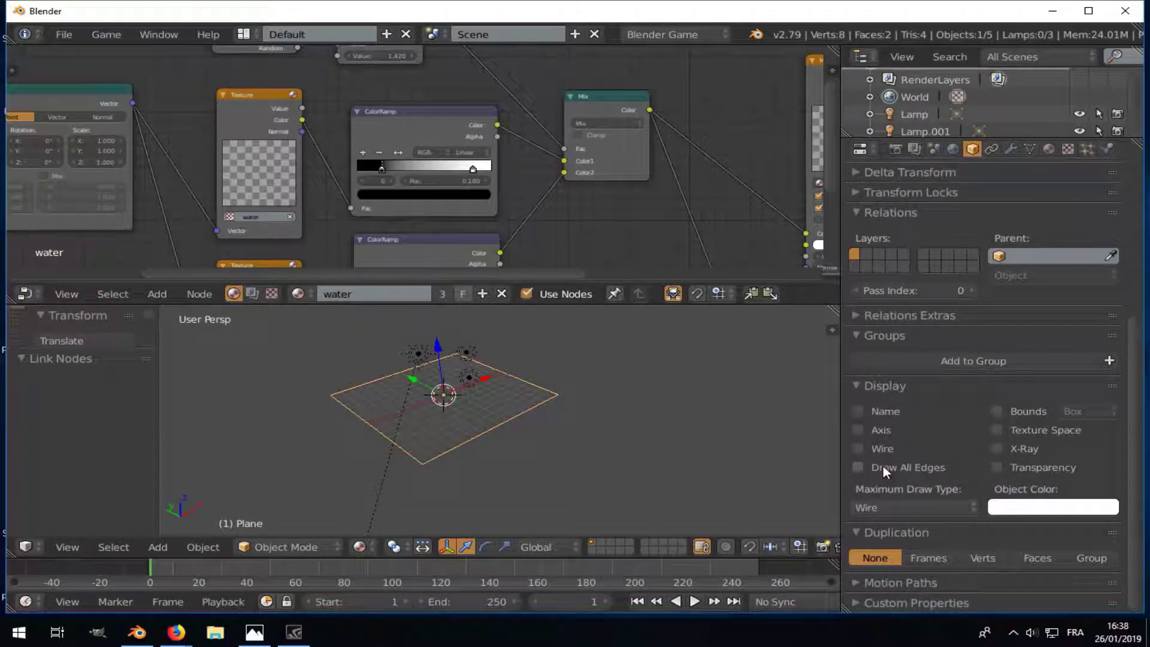
left_click(879, 508)
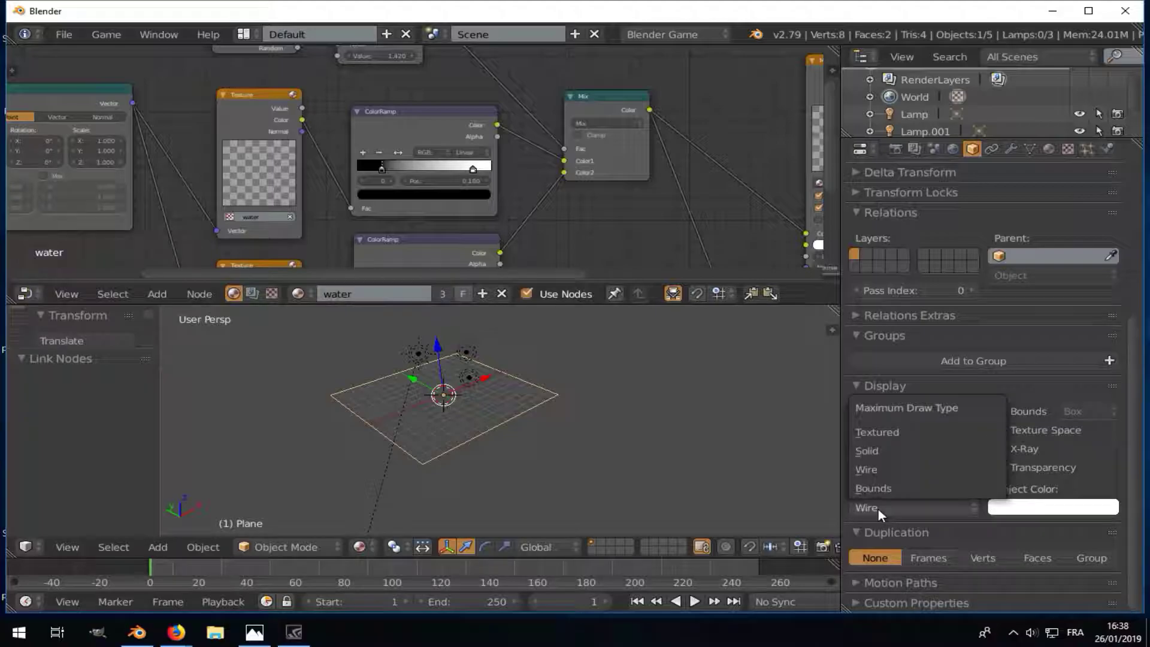
left_click(894, 435)
- Keep Plane.001 textured and enable the Wire overlay on both planes
right_click(515, 349)
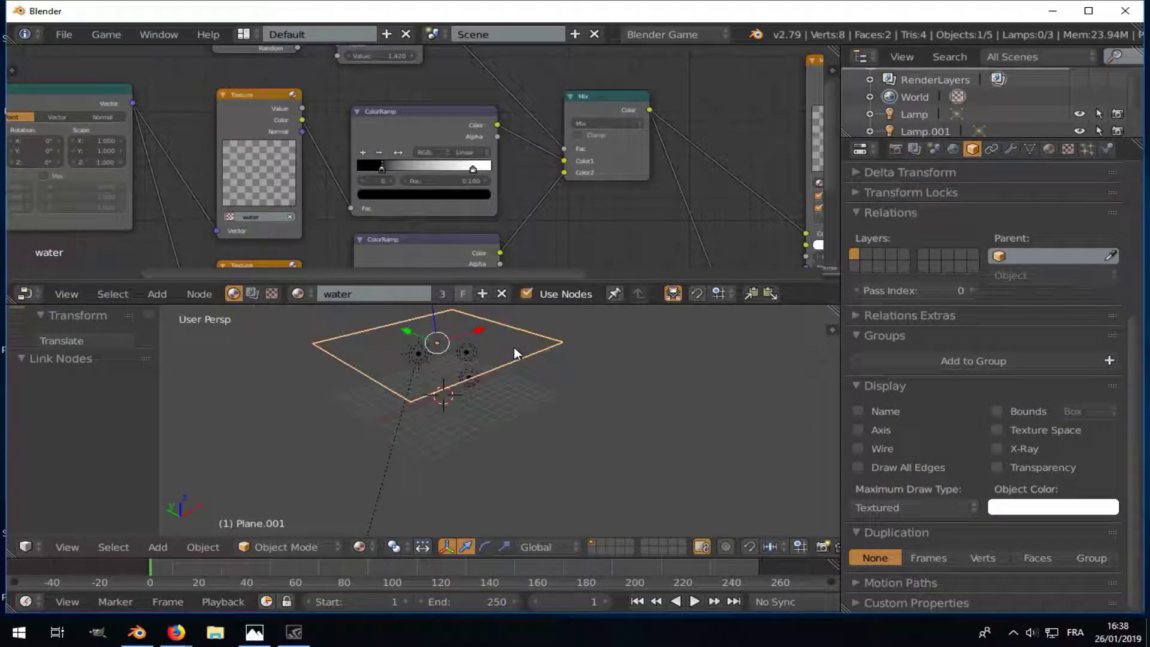
left_click(881, 507)
left_click(903, 433)
middle_click_drag(782, 419, 788, 462)
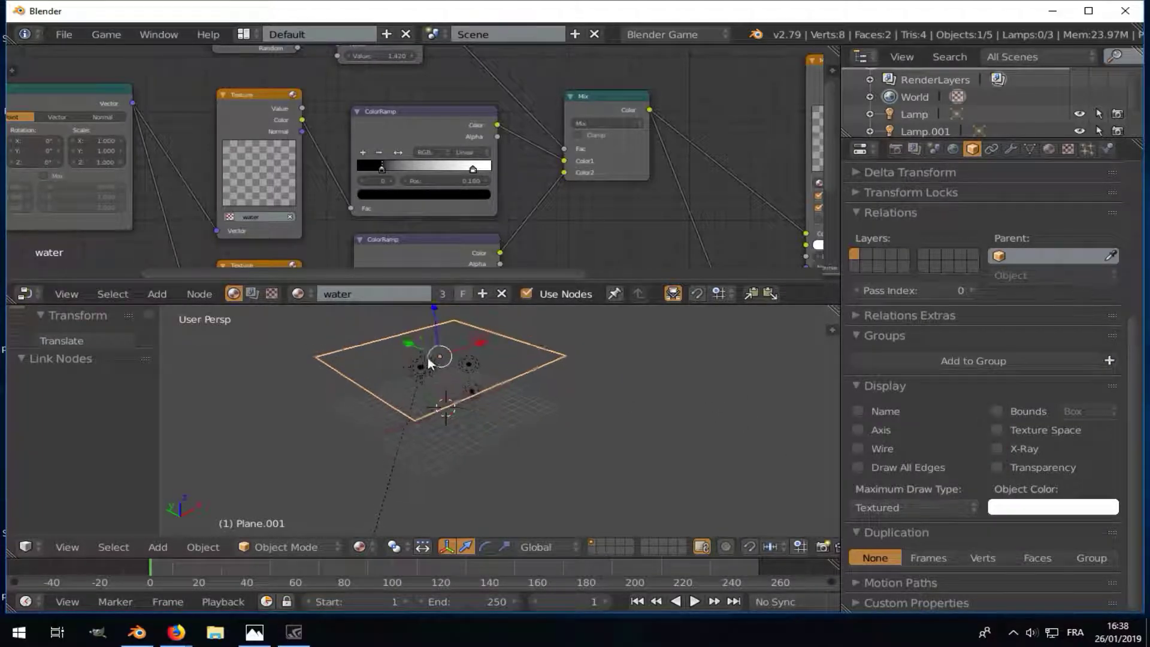
left_click(858, 449)
right_click(514, 411)
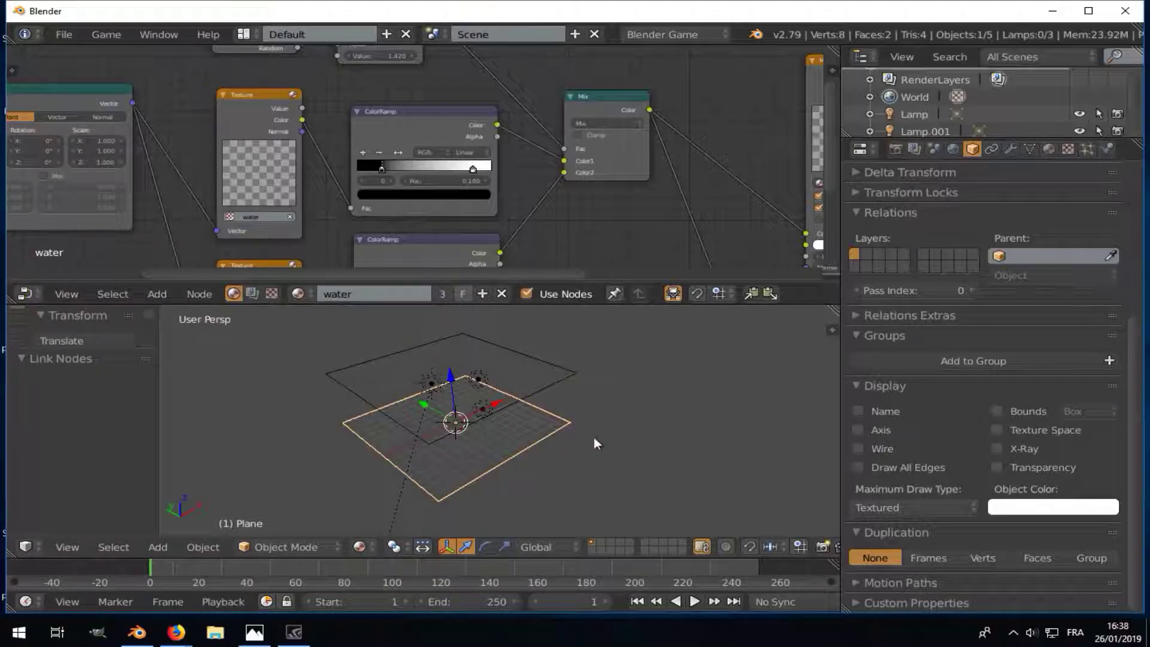
left_click(858, 449)
- Select the upper plane Plane.001 and delete it
middle_click_drag(628, 411, 555, 411)
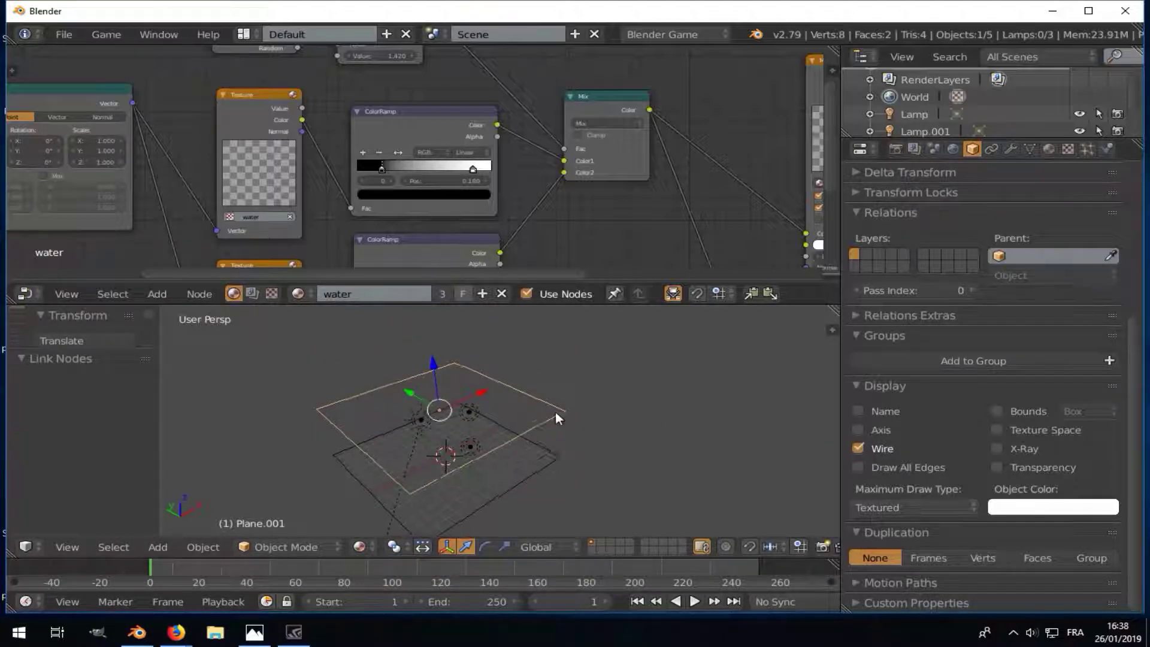
right_click(490, 401)
scroll(496, 387, "up", 3)
scroll(447, 388, "down", 1)
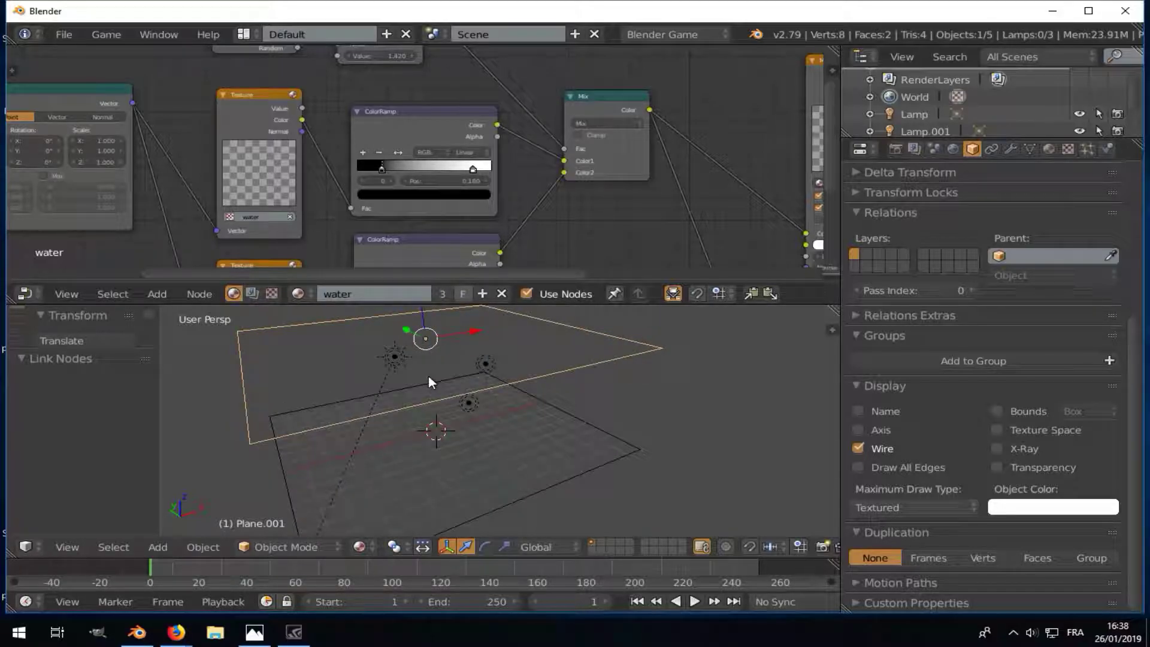
middle_click_drag(384, 357, 405, 355)
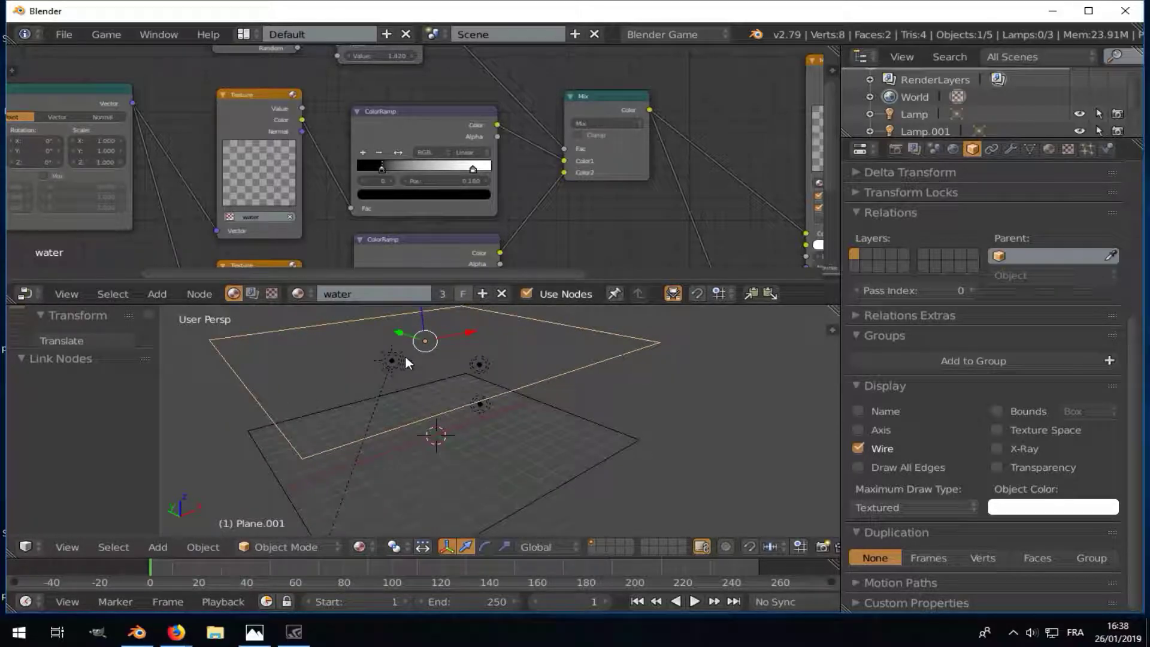
key("Delete")
- In the Mix node, set Fac to 0 and darken Color2 to nearly black
right_click(322, 457)
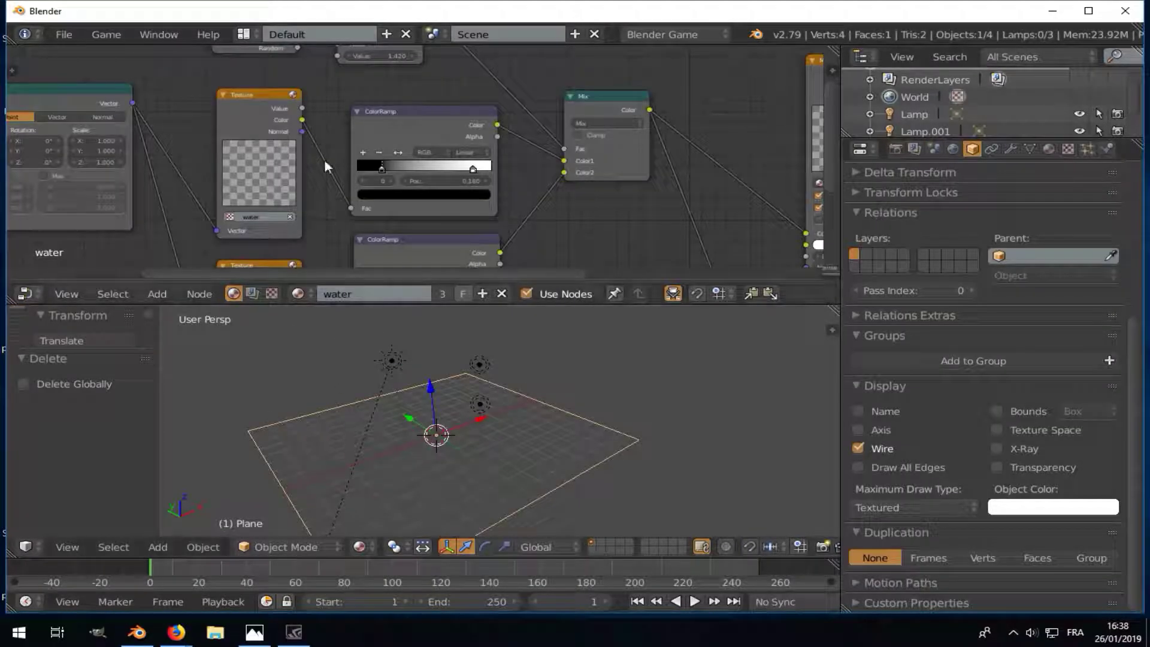
middle_click_drag(459, 186, 373, 141)
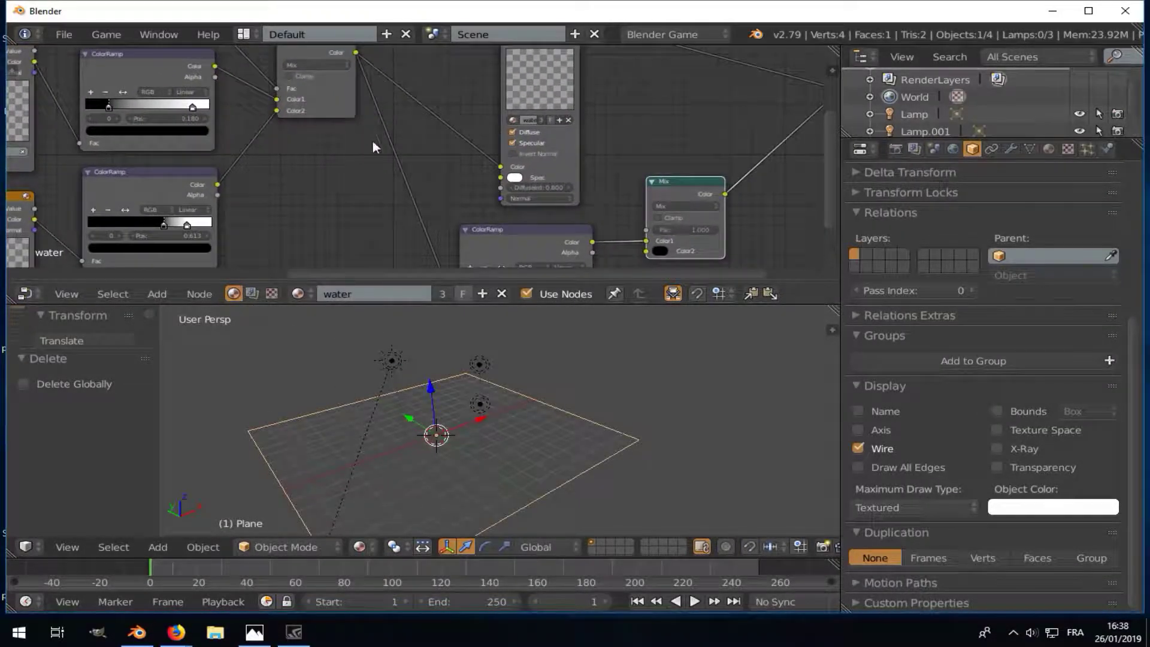
scroll(405, 155, "down", 2)
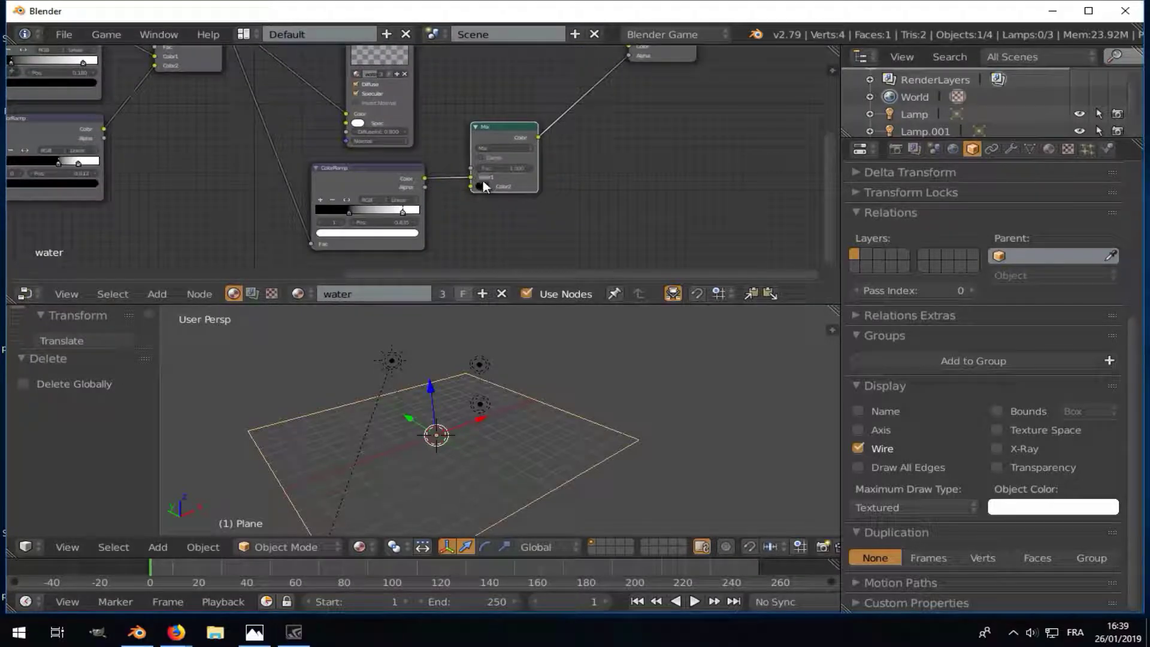
scroll(372, 216, "up", 3)
left_click(587, 158)
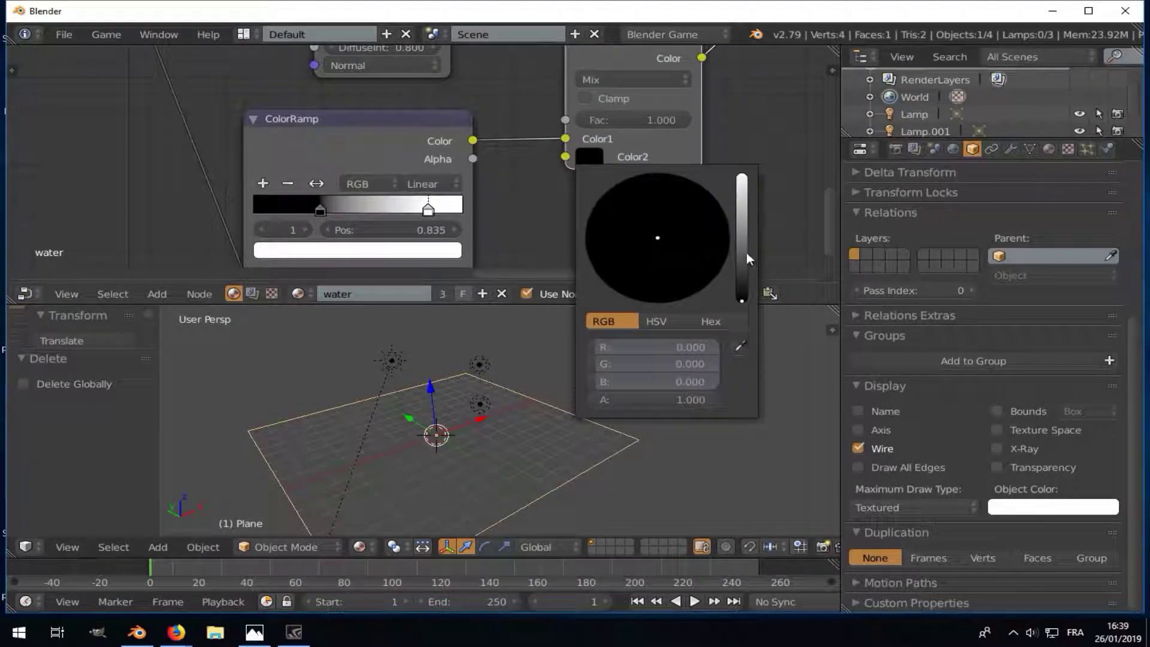
left_click_drag(746, 254, 742, 242)
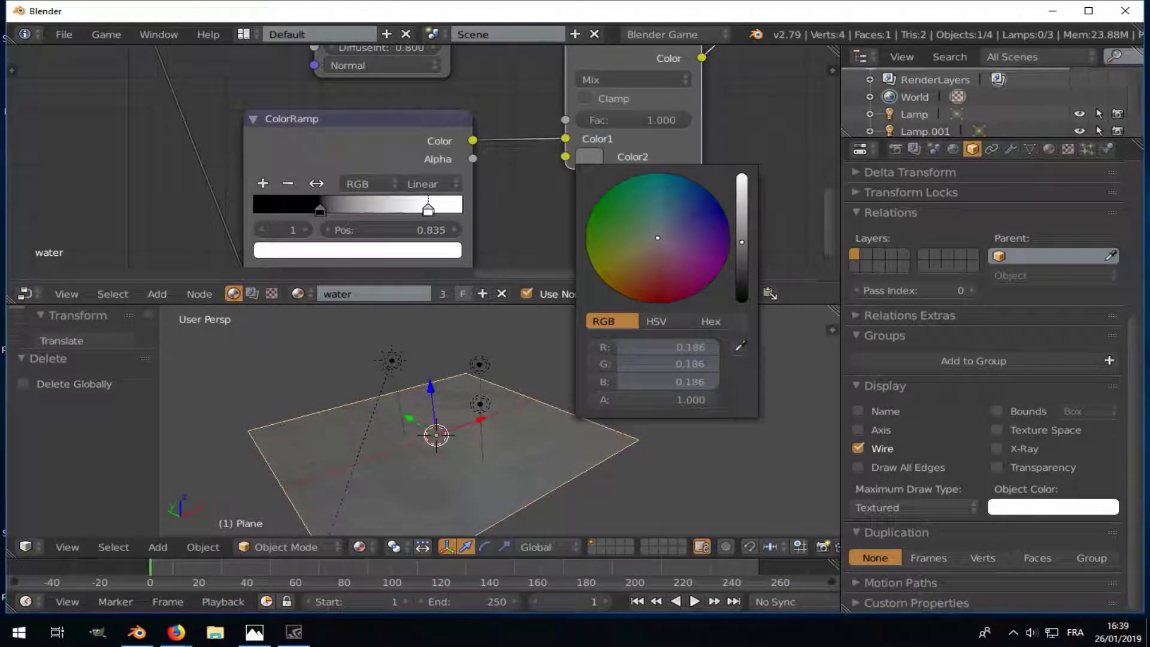
left_click_drag(677, 120, 569, 119)
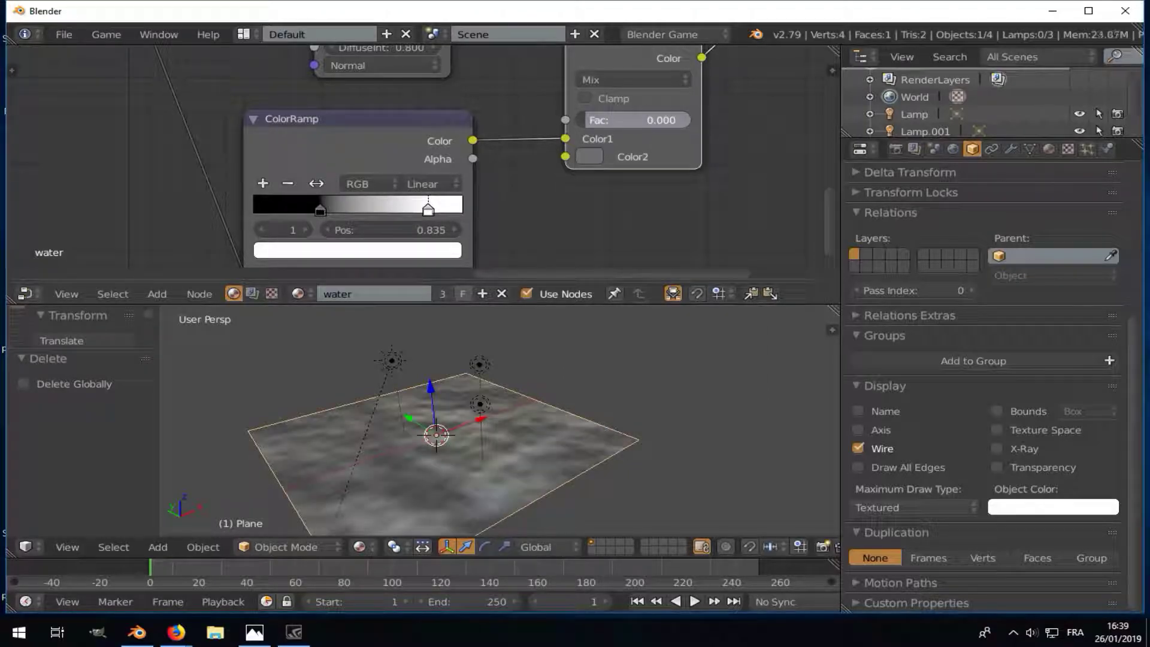
left_click(589, 157)
left_click_drag(742, 246, 741, 300)
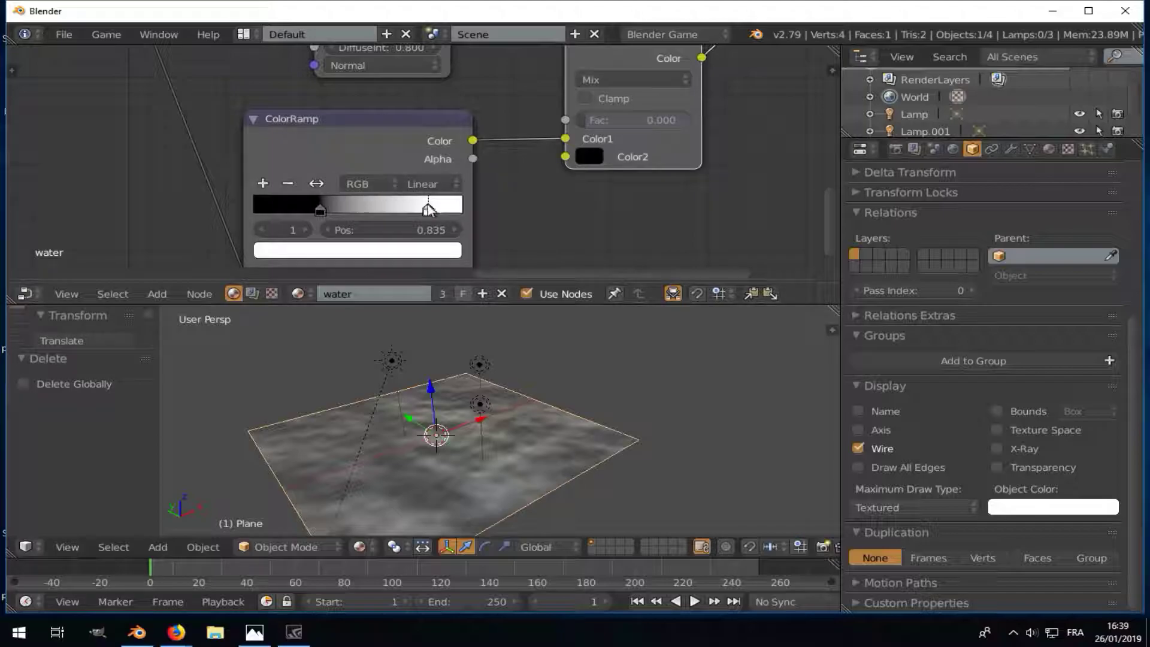
- Slide the ColorRamp stops left: white to 0.635, black to 0.124
left_click_drag(428, 209, 355, 210)
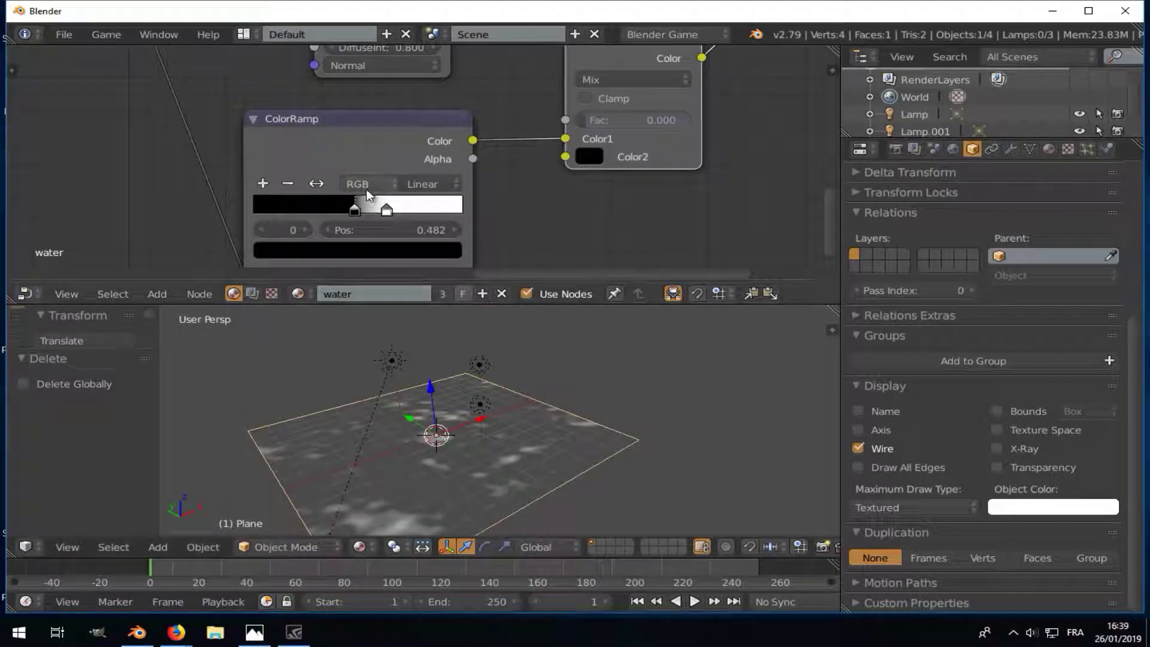
mouse_move(355, 209)
left_mouse_down()
mouse_move(270, 211)
mouse_move(280, 209)
left_mouse_up()
left_click_drag(430, 387, 429, 367)
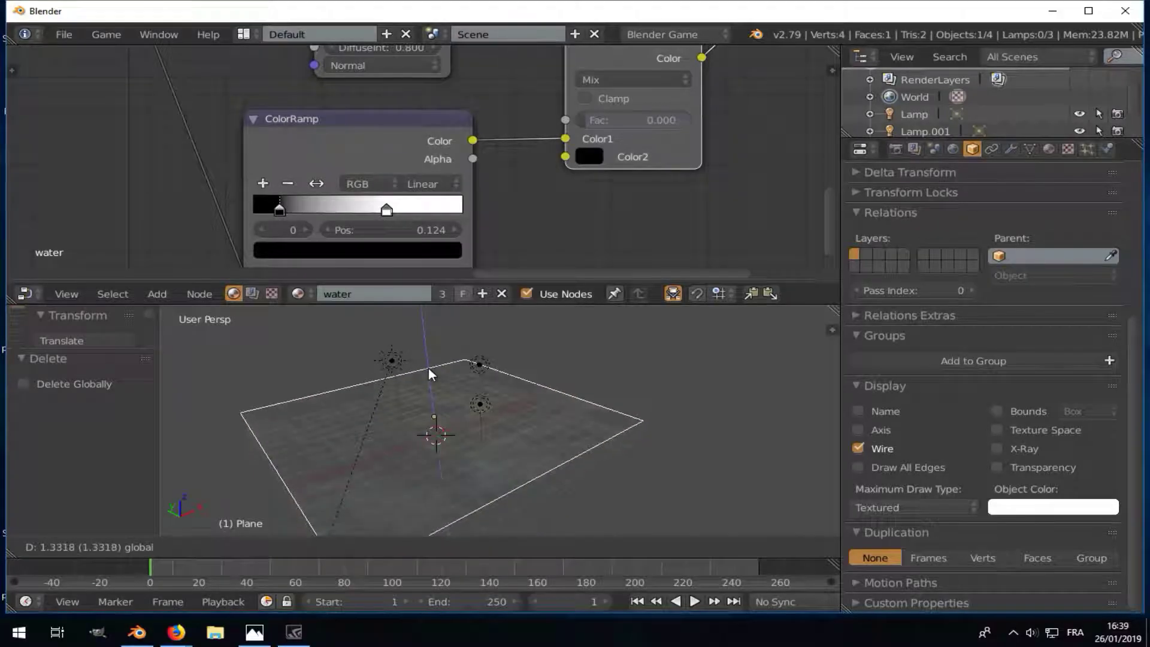
- Cancel the move and add a linked duplicate of the plane raised 1.328 on Z
right_click(430, 372)
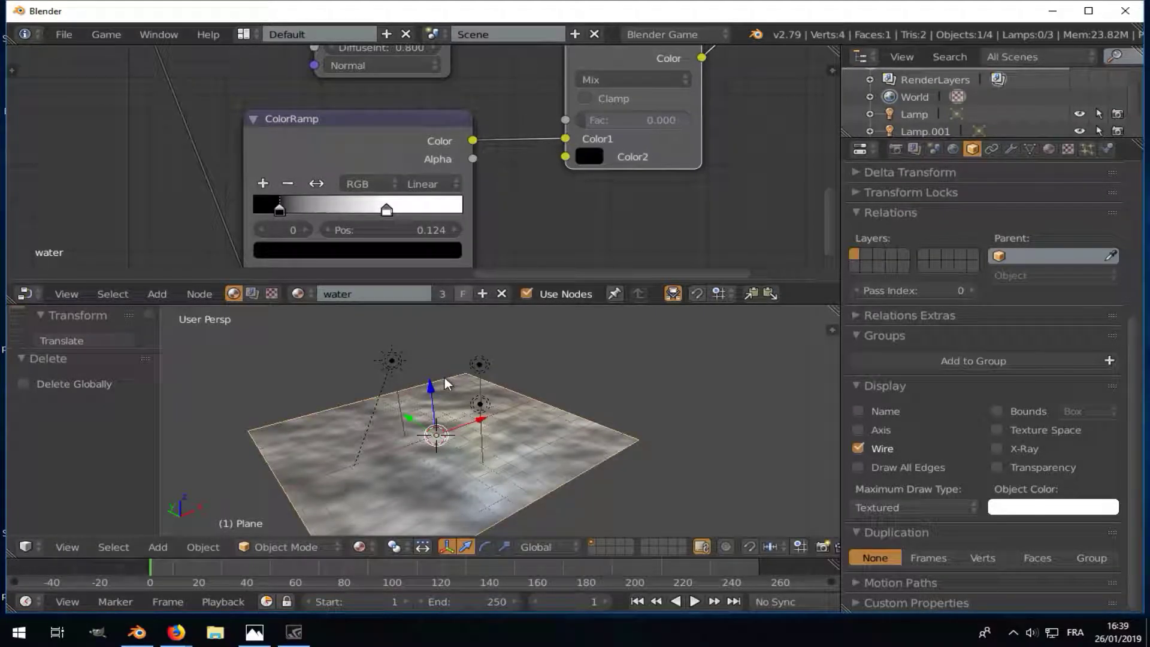
key("alt+d")
key("z")
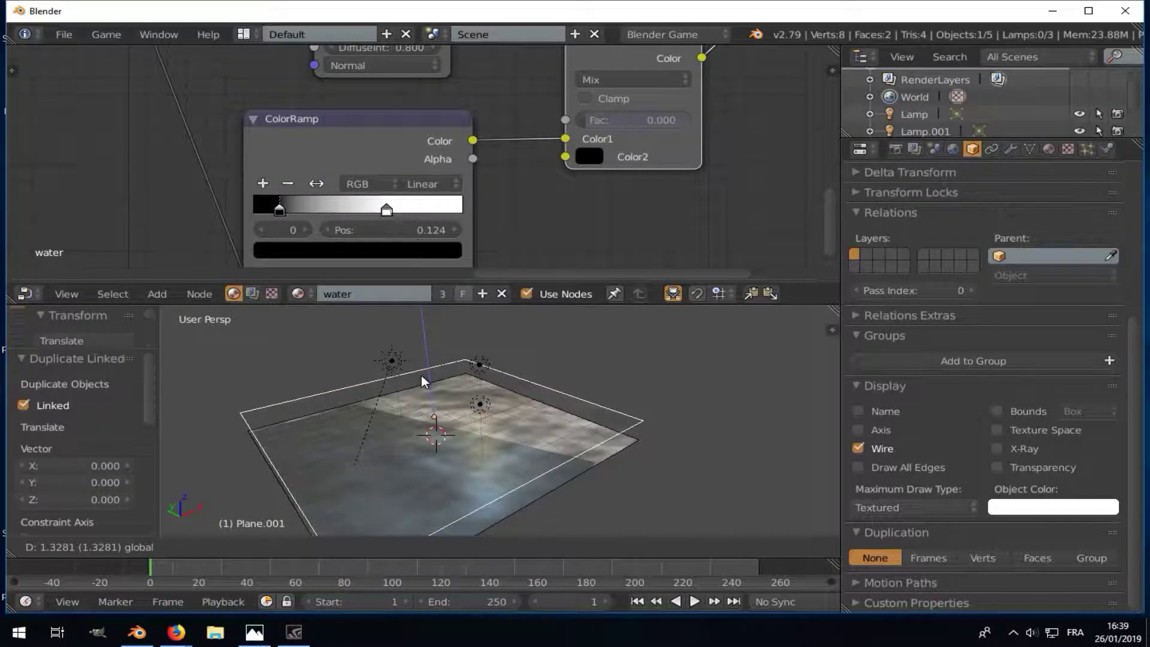
left_click(422, 375)
middle_click_drag(422, 375, 472, 308)
- Retune the ColorRamp stops to black 0.143 and white 0.413
left_click_drag(283, 208, 311, 211)
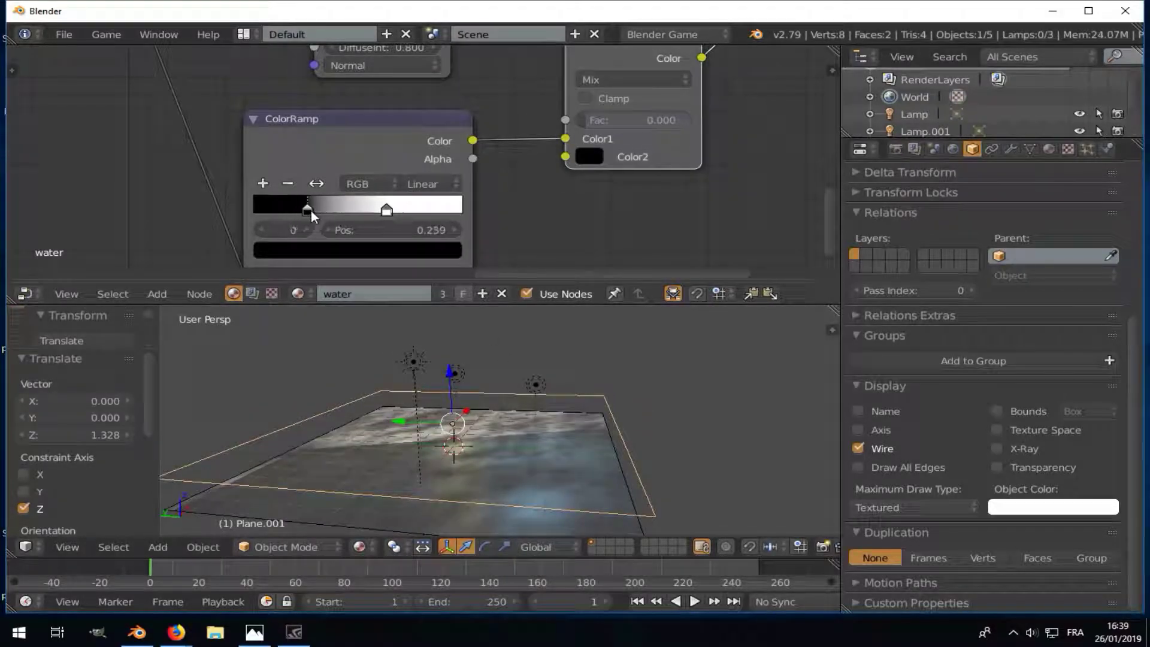
left_click_drag(388, 211, 334, 226)
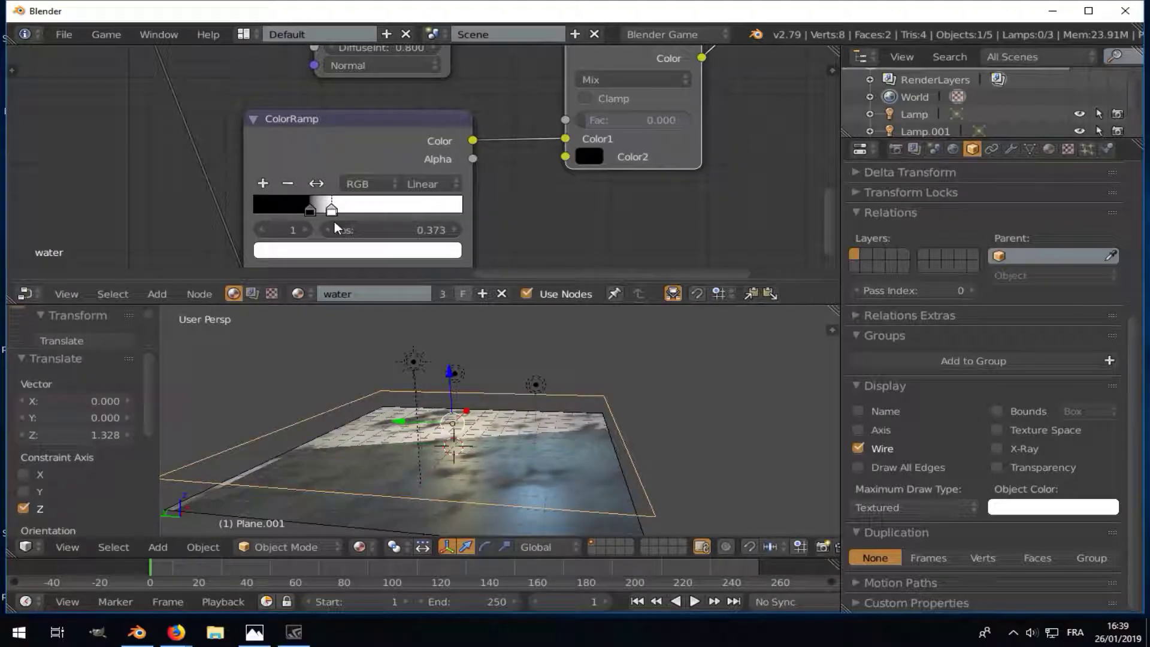
left_click_drag(324, 214, 289, 214)
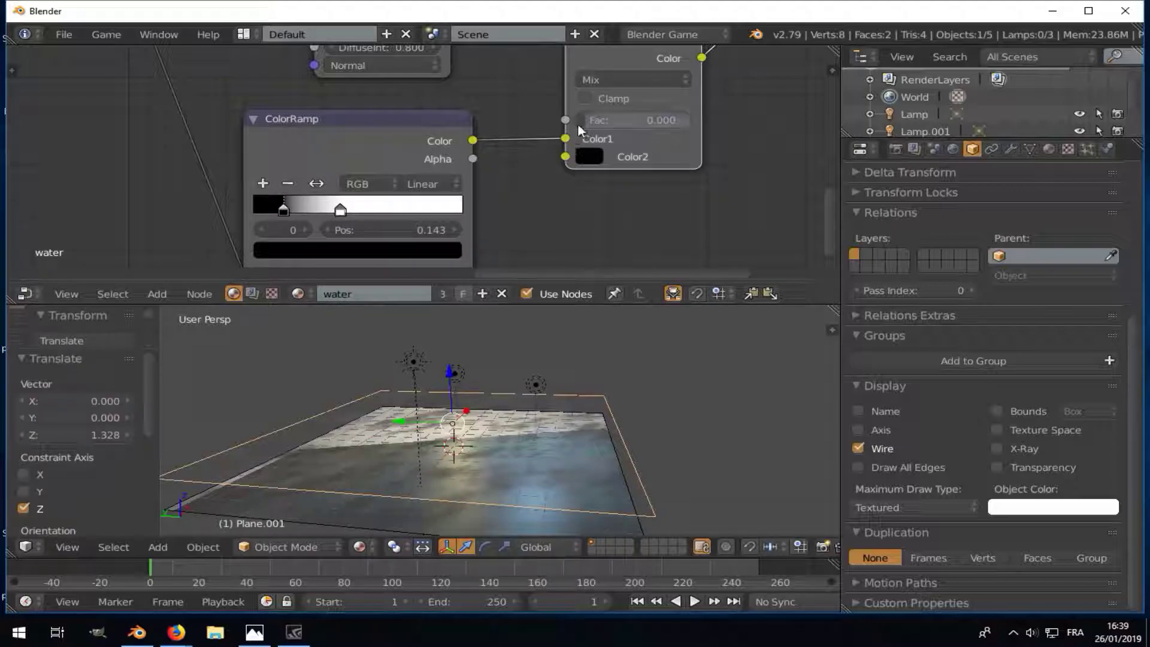
middle_click_drag(420, 353, 459, 341)
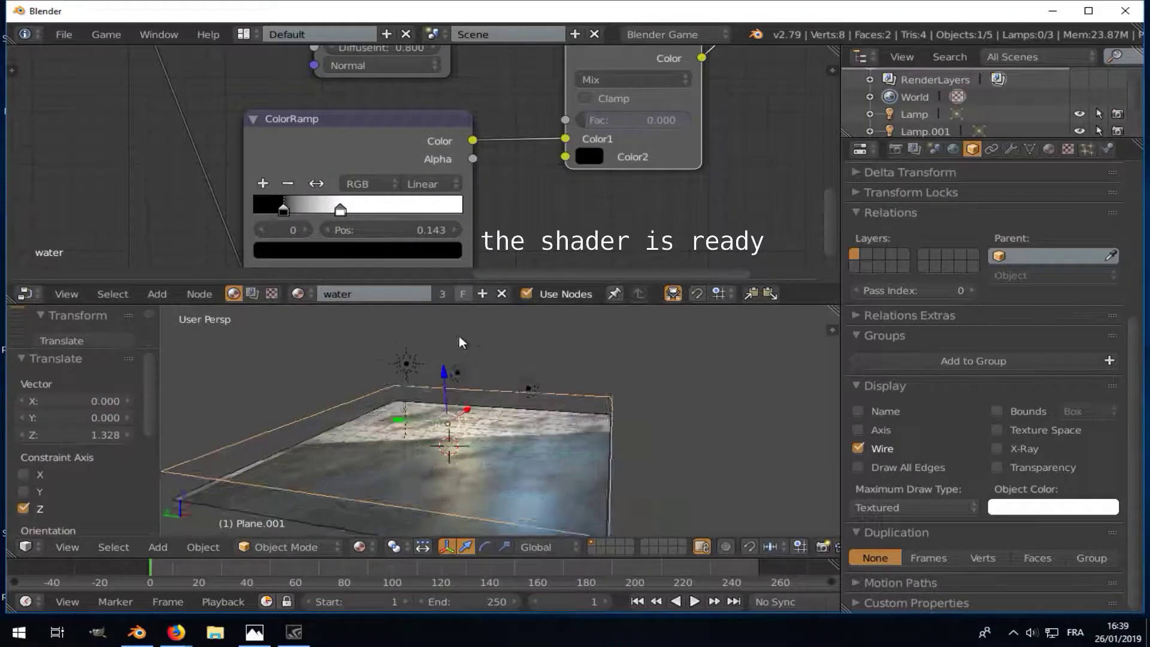
mouse_move(437, 368)
left_mouse_down()
mouse_move(444, 383)
mouse_move(438, 368)
left_mouse_up()
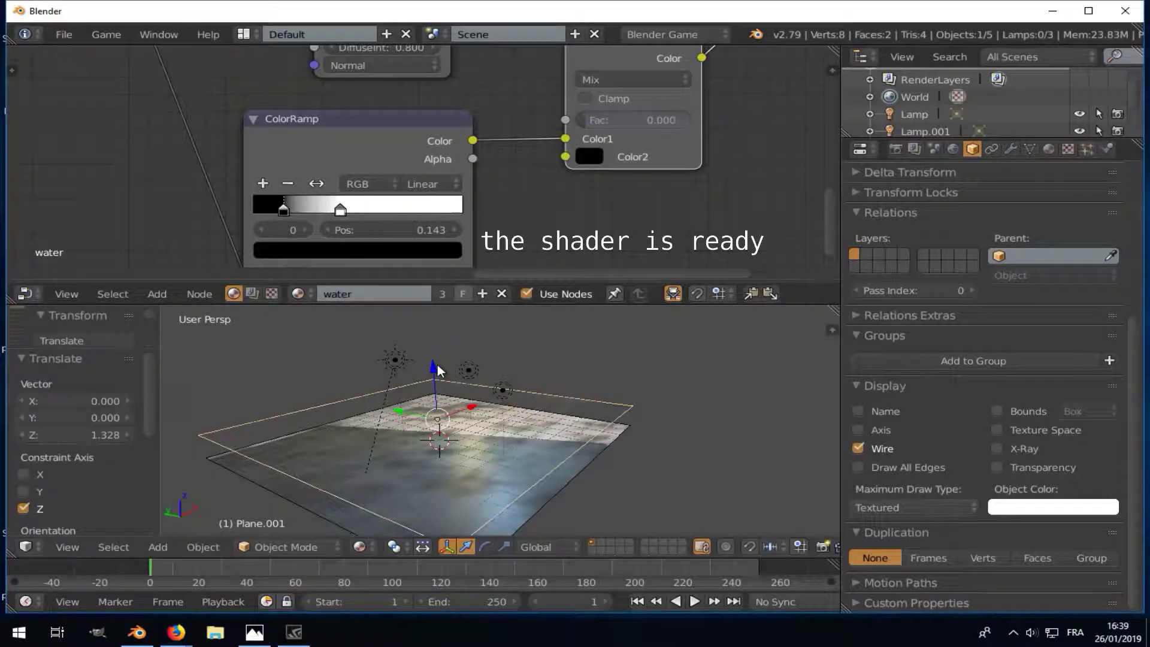
- Delete the copied plane and add an Array modifier with constant Z offset 0.068
key("x")
left_click(471, 376)
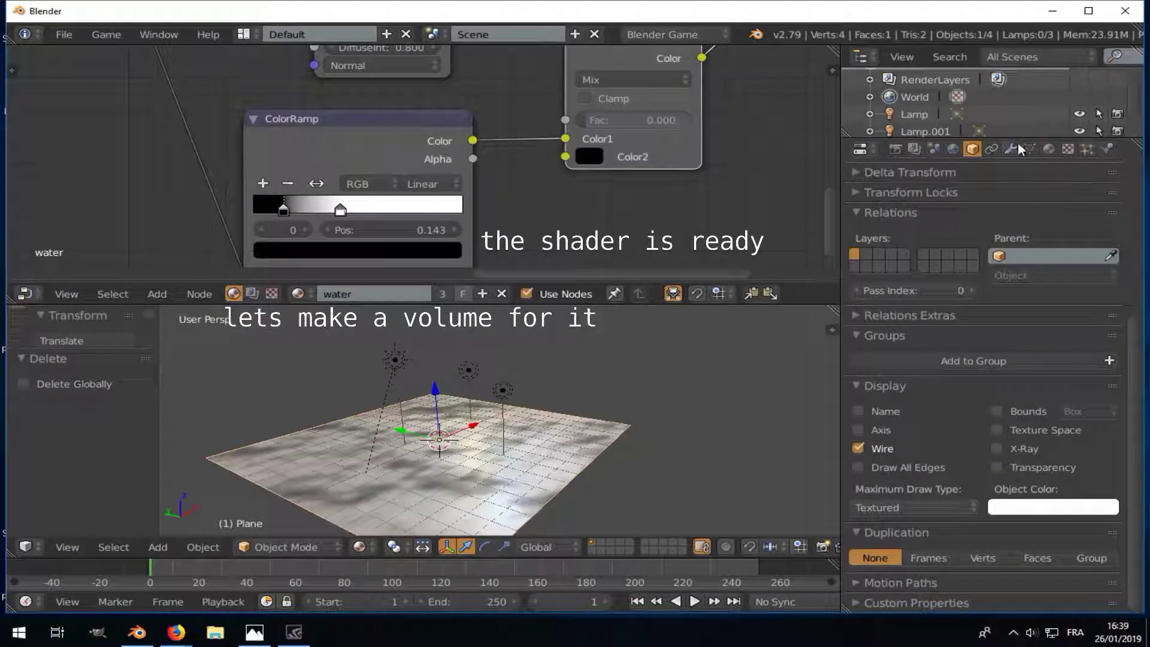
left_click(1018, 147)
left_click(969, 205)
left_click(879, 243)
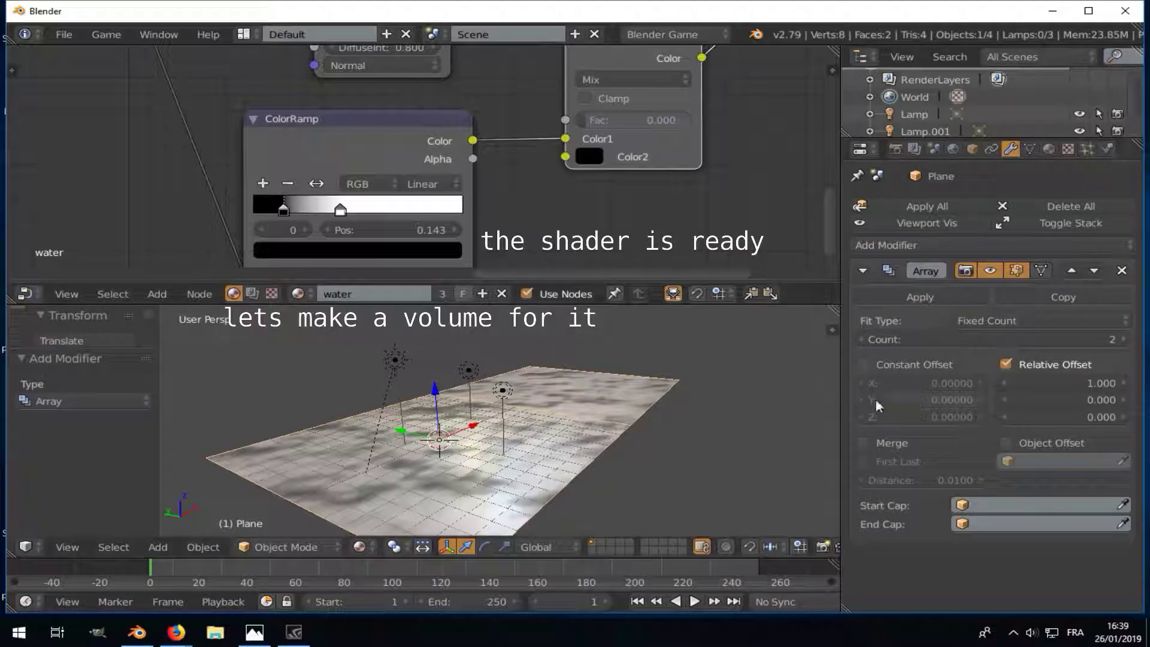
left_click(863, 364)
left_click(1006, 364)
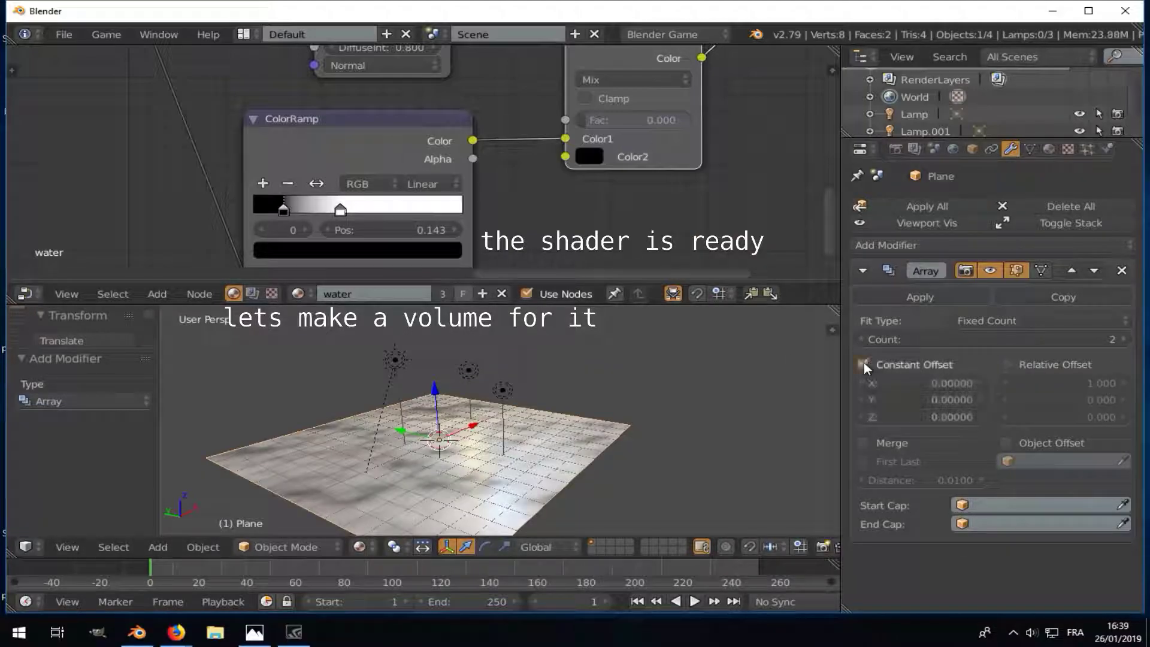
left_click_drag(893, 422, 881, 424)
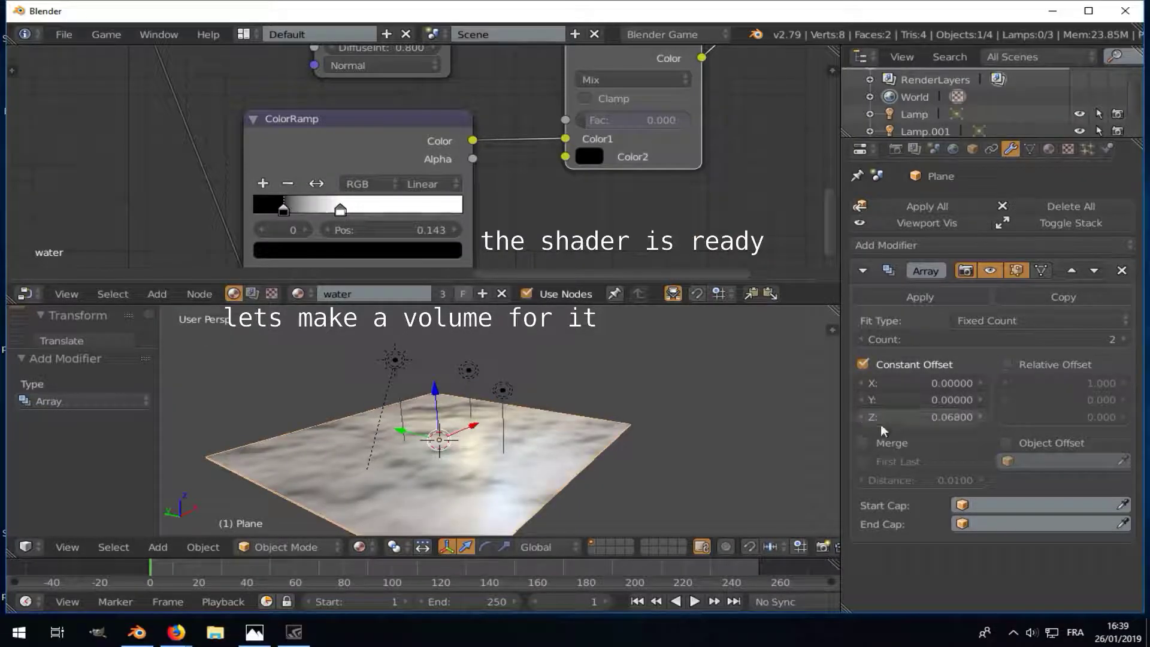
- Set the array count to 16, reduce the Z offset to 0.056, and apply it
middle_click_drag(659, 383, 572, 329)
scroll(573, 330, "up", 3)
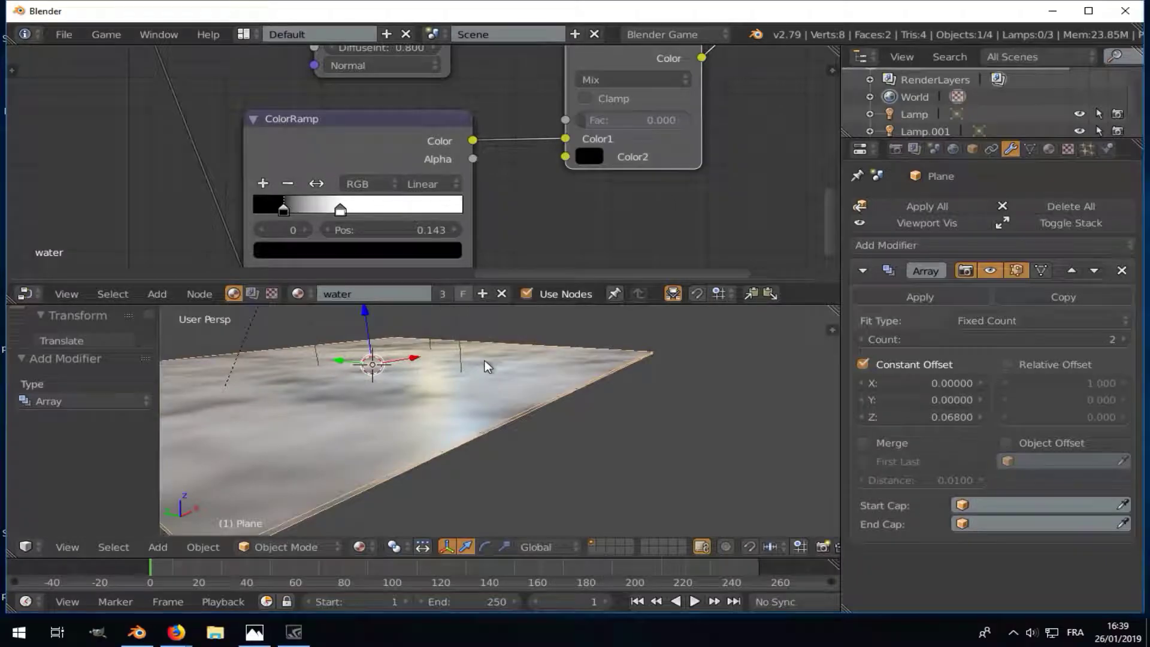
left_click(1049, 339)
type("16")
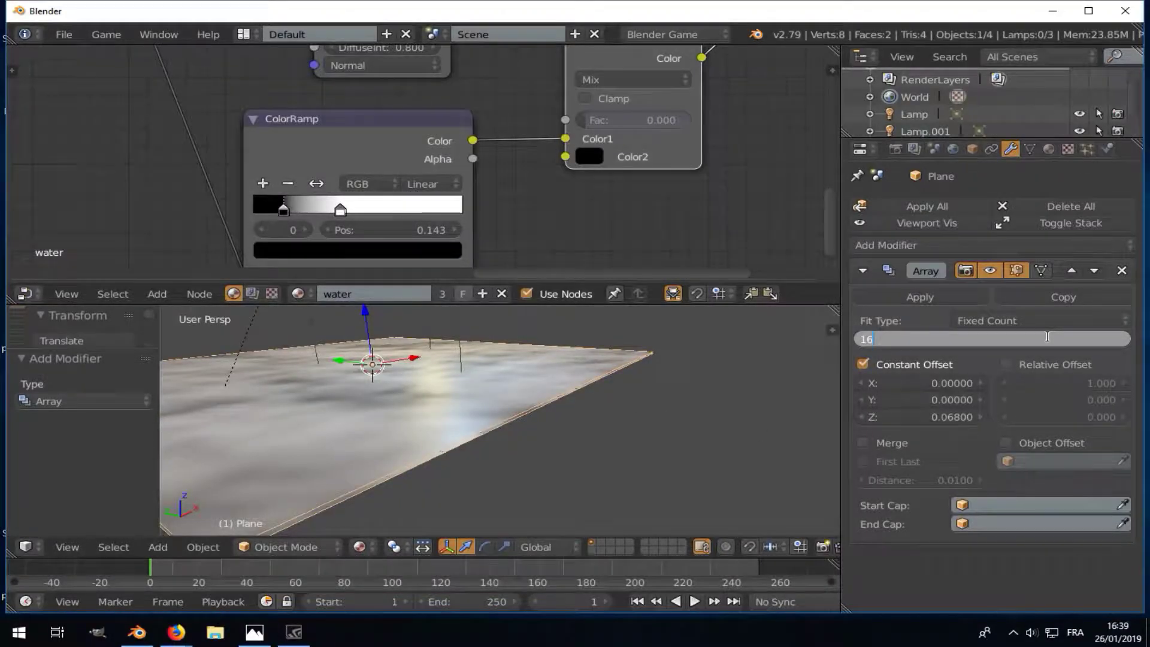
key("Return")
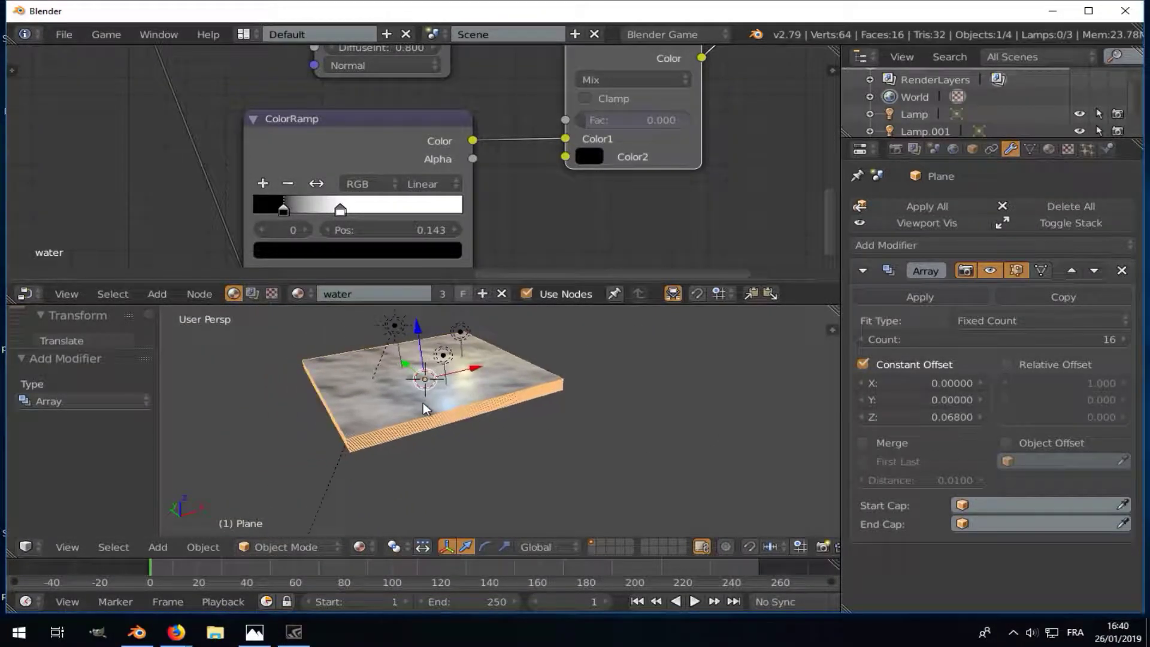
scroll(423, 403, "up", 5)
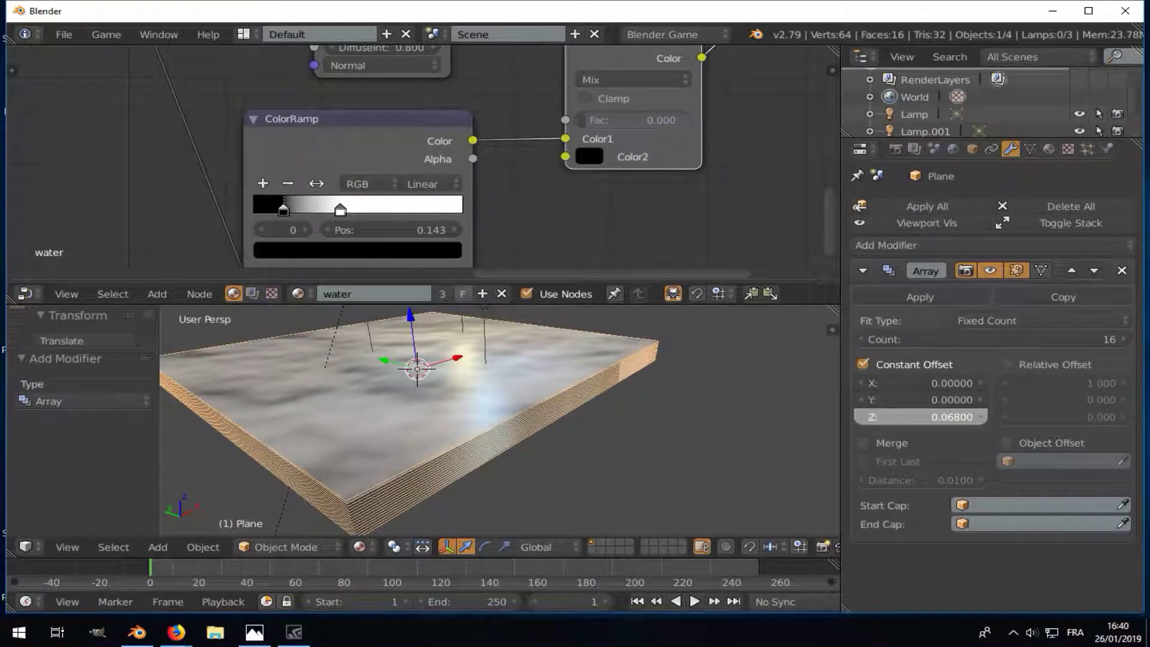
left_click_drag(947, 419, 922, 419)
mouse_move(749, 413)
middle_mouse_down()
mouse_move(529, 384)
mouse_move(615, 425)
middle_mouse_up()
left_click(921, 297)
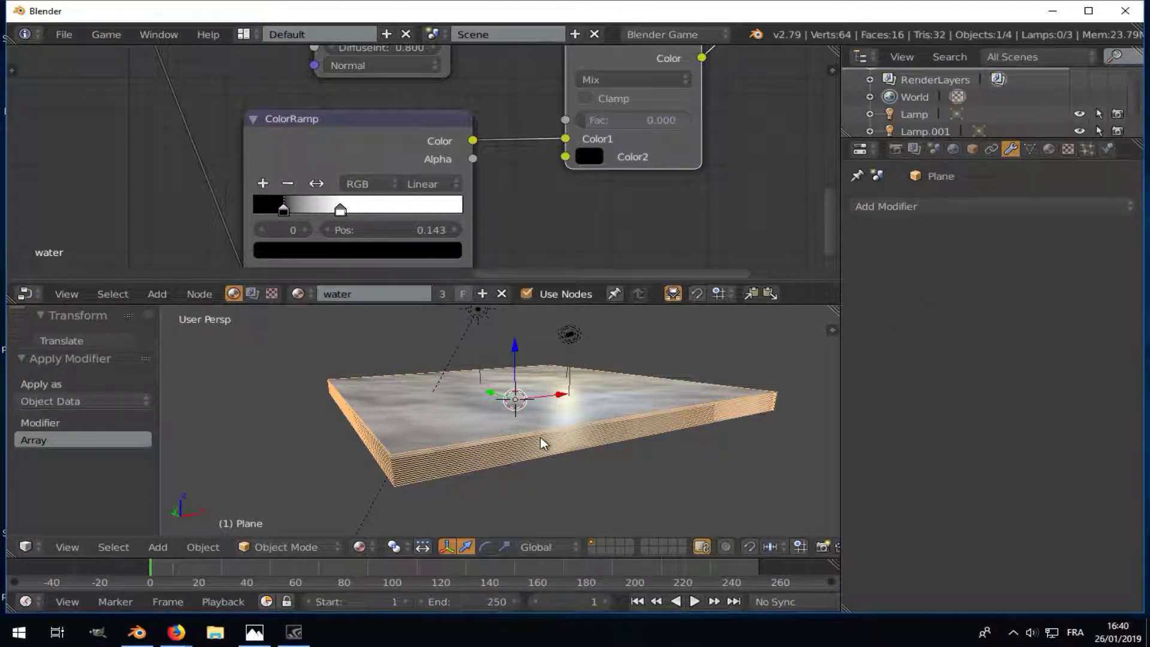
- Move the slab to layer 2 and display layers 2 and 1 together
key("m")
left_click(706, 467)
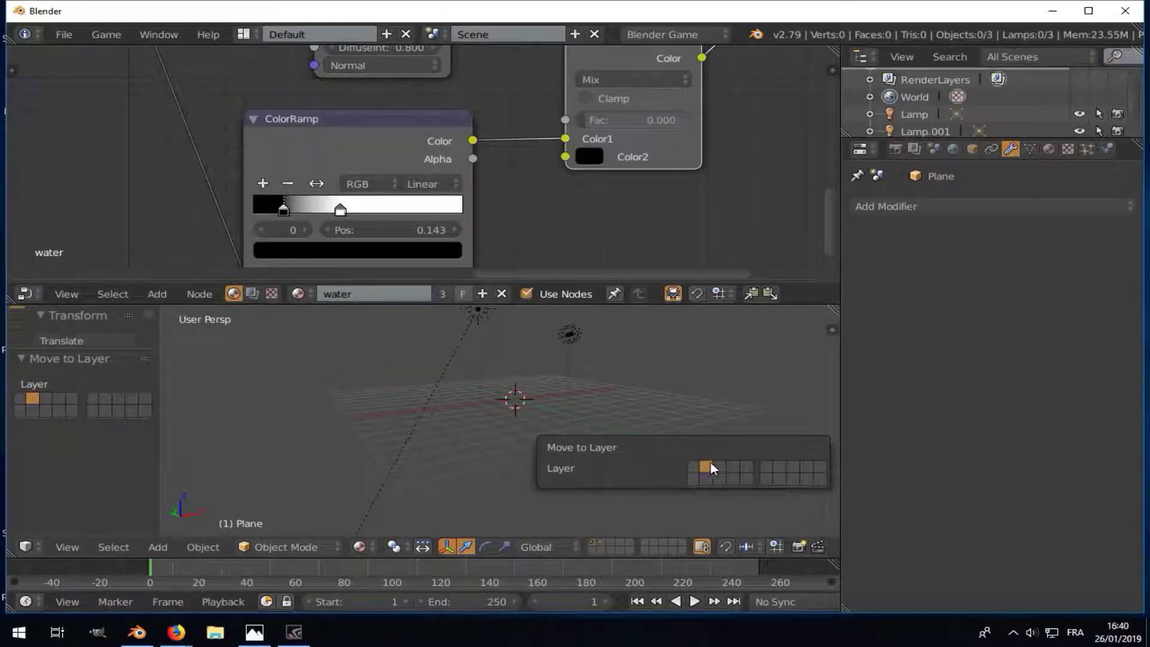
left_click(602, 543)
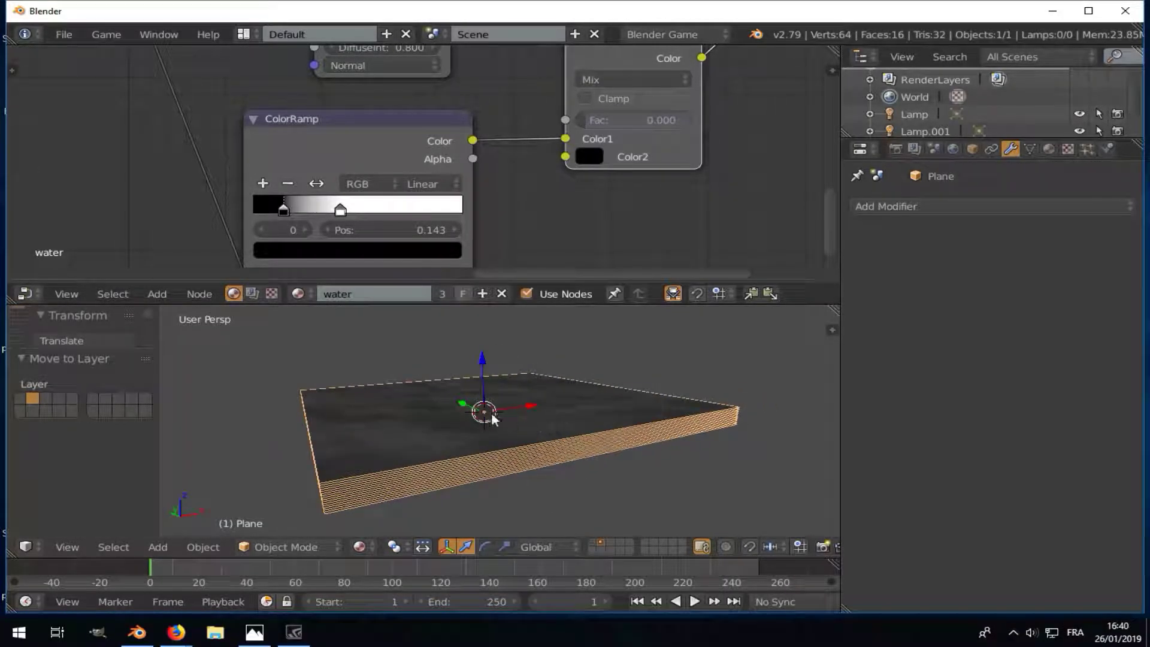
middle_click_drag(493, 415, 505, 418)
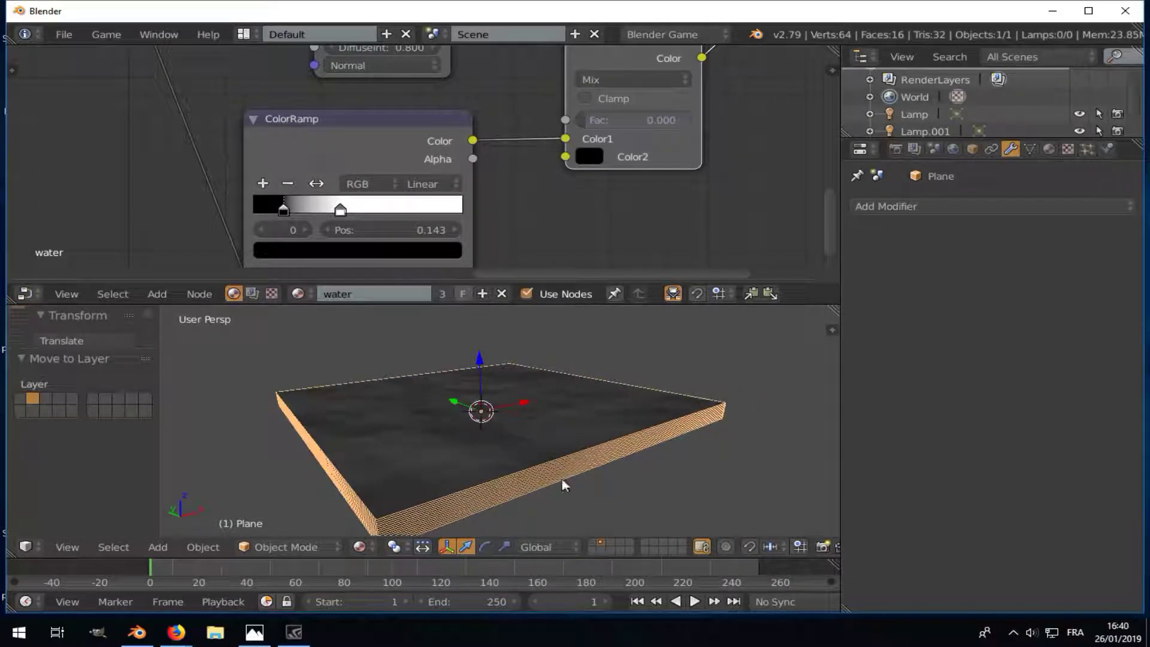
left_click(593, 542, "shift")
middle_click_drag(518, 413, 535, 411)
- Separate the slab mesh by loose parts into 16 plane objects
key("Tab")
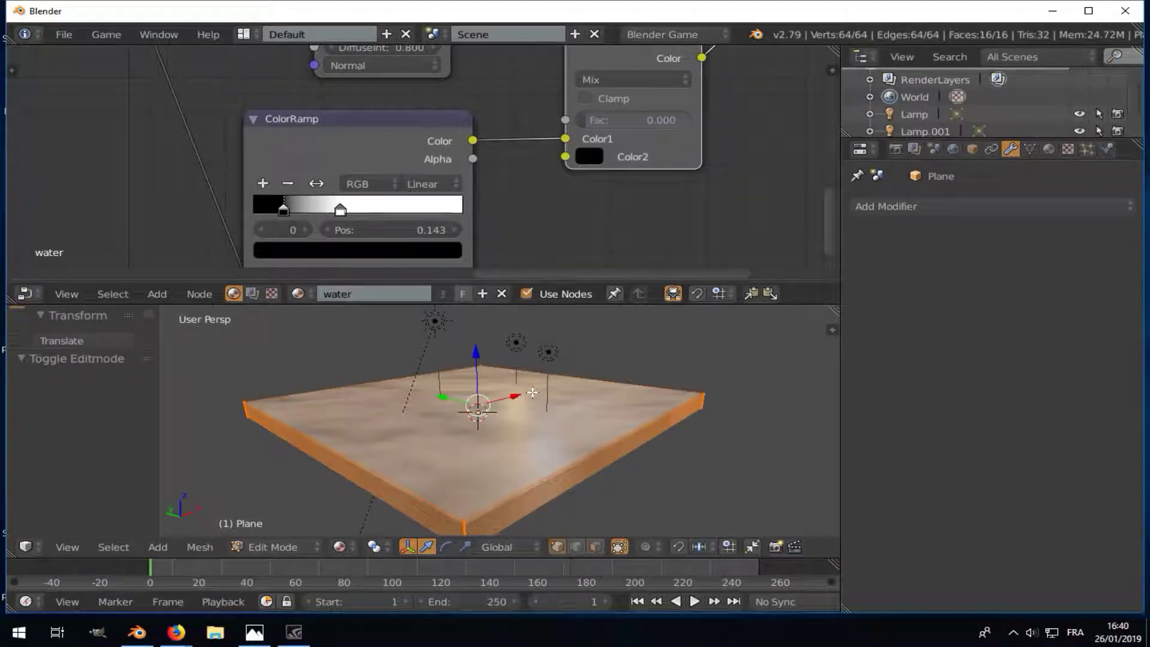
key("p")
left_click(505, 421)
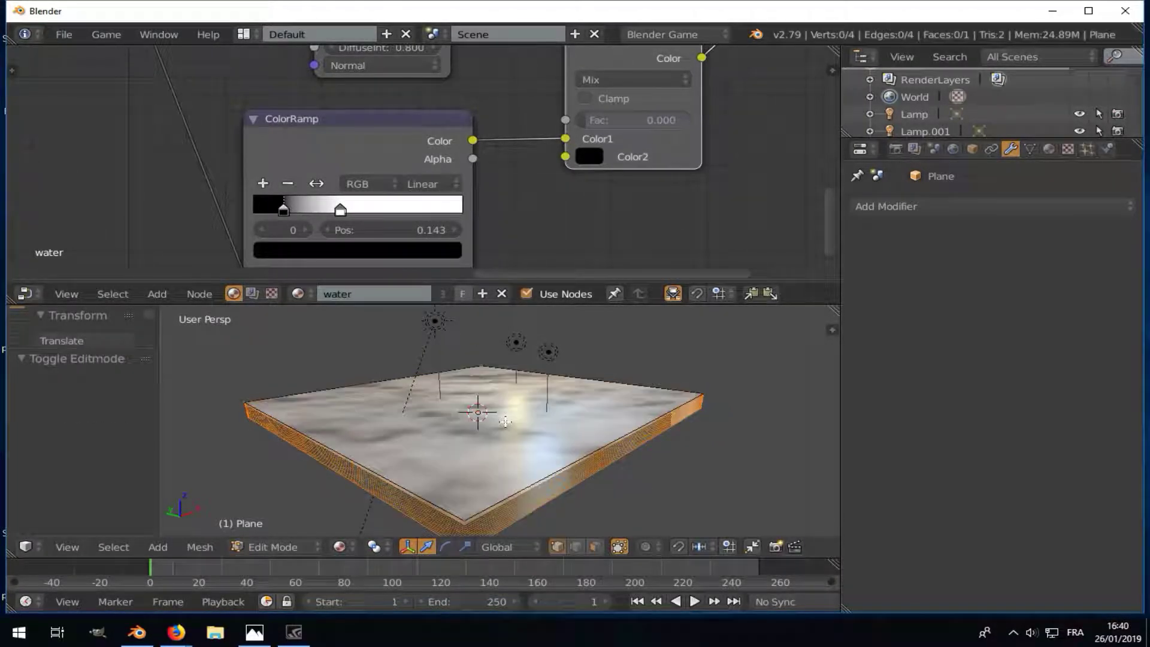
key("Tab")
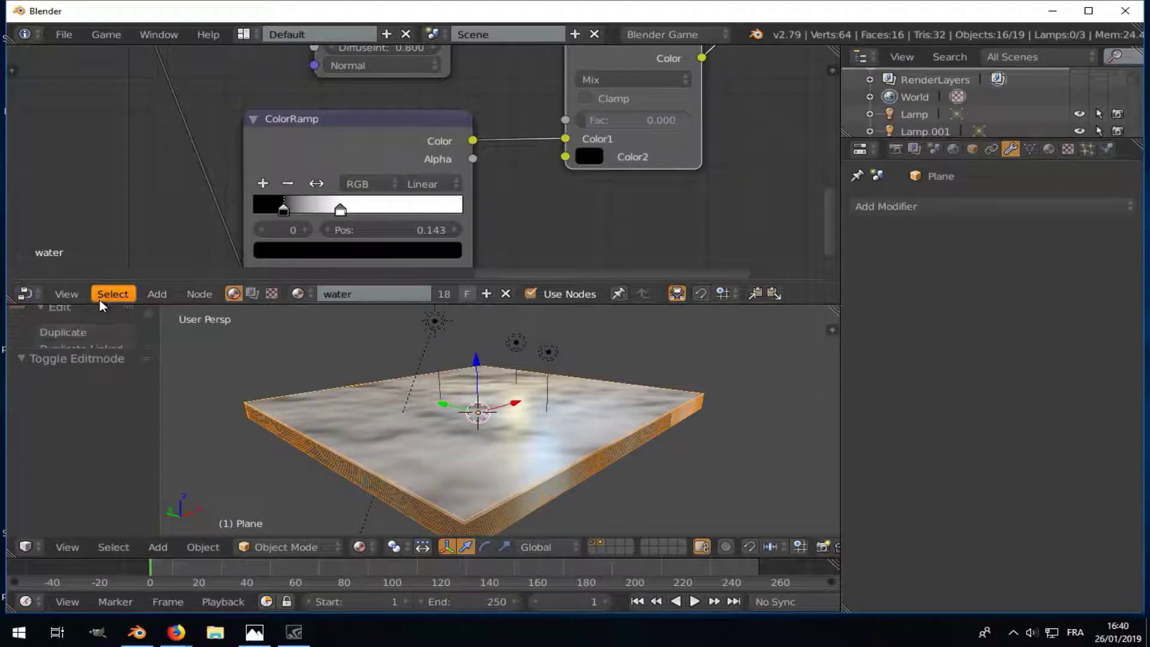
- Set each slice's origin to its geometry and preview in the game engine
left_click_drag(121, 303, 122, 182)
scroll(94, 275, "down", 2)
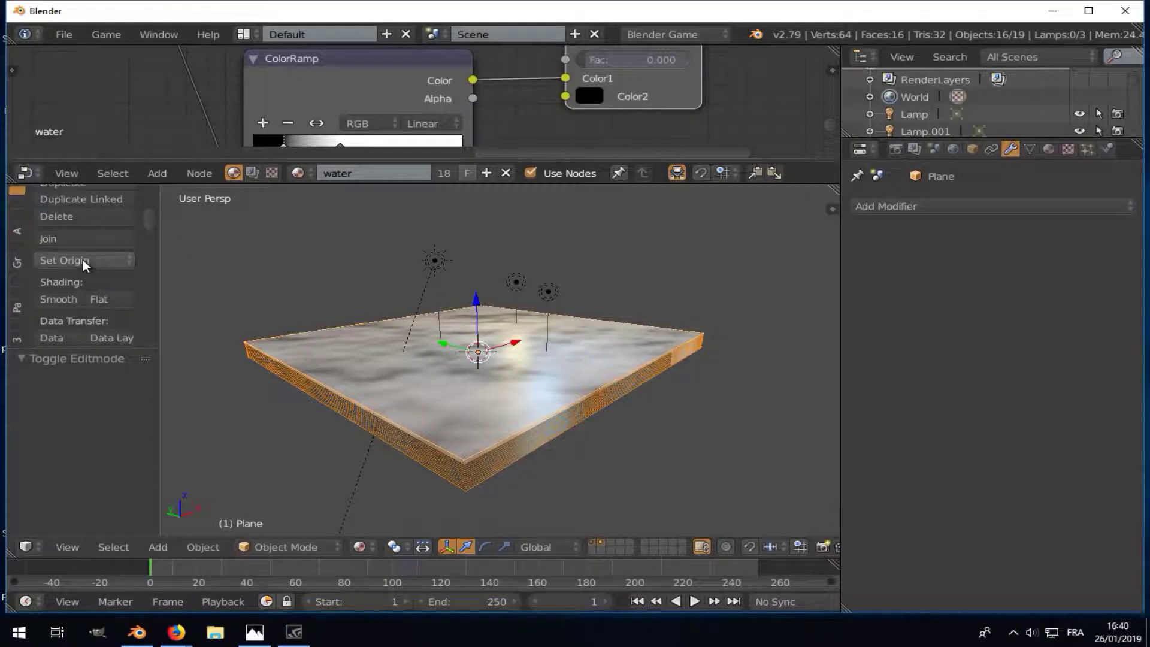
left_click(82, 260)
left_click(102, 296)
middle_click_drag(501, 360, 488, 384)
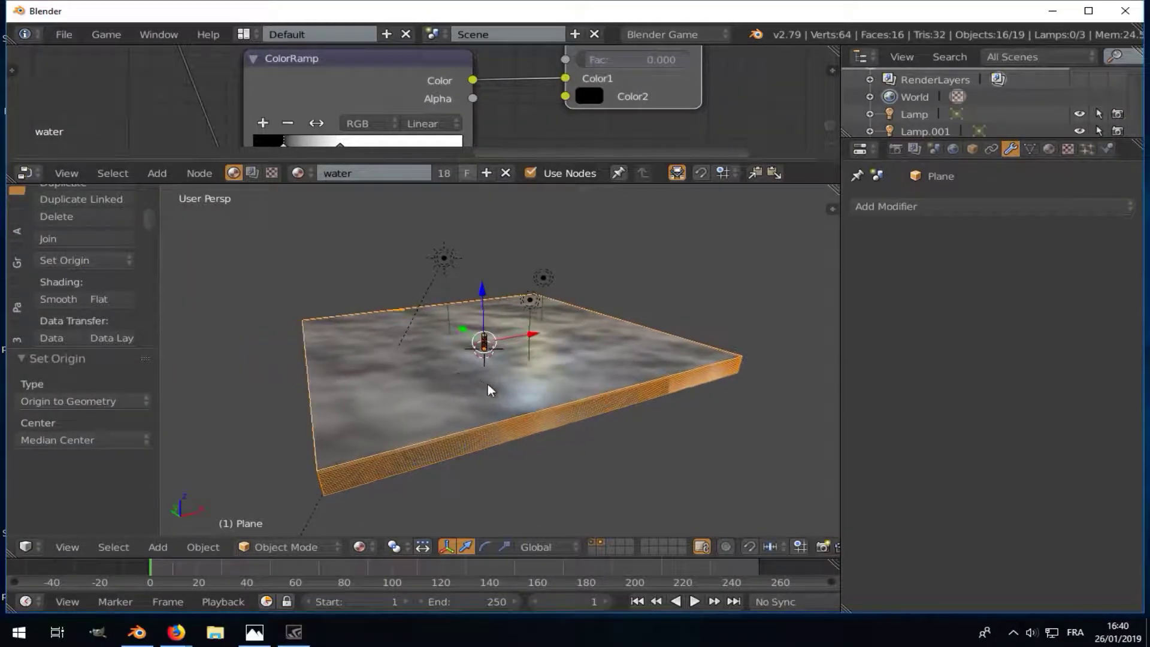
scroll(487, 383, "up", 3)
scroll(473, 387, "down", 3)
key("Tab")
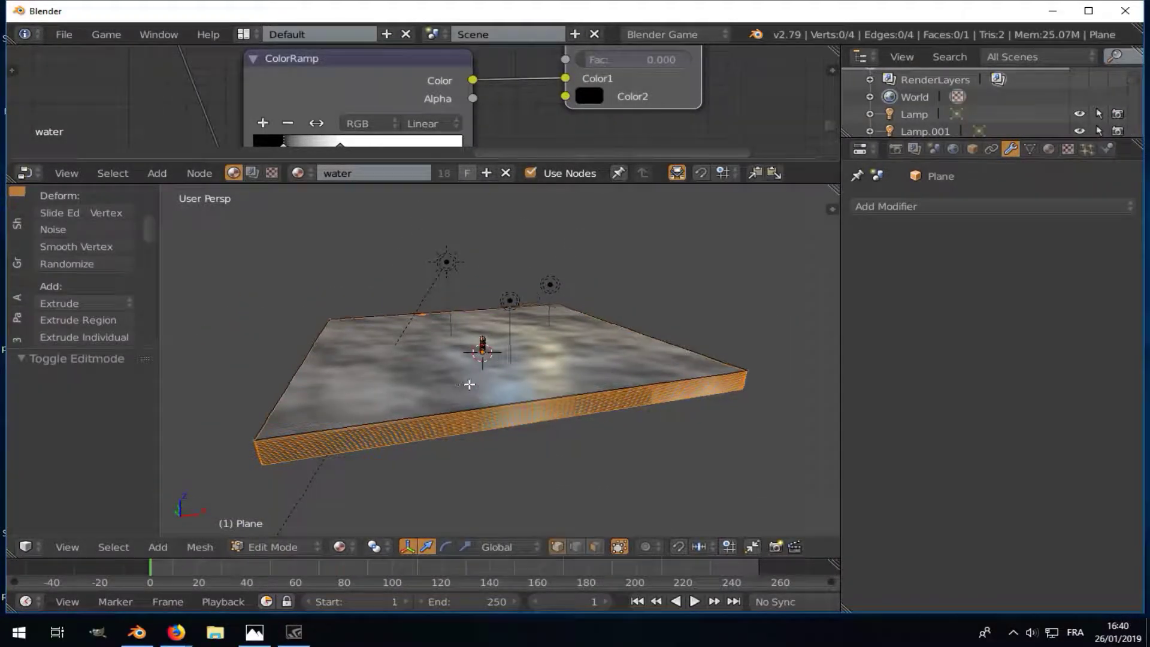
key("Tab")
key("p")
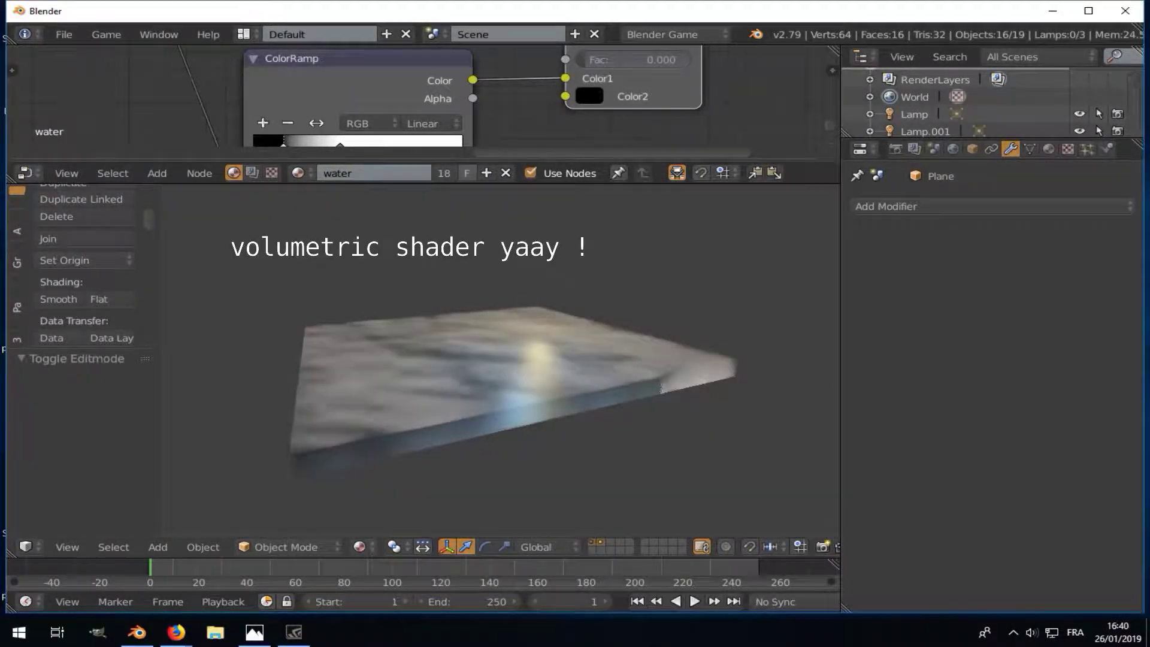
key("Escape")
- Set the Multiply math node value to 3.120 and preview the water again
scroll(635, 341, "up", 3)
scroll(575, 399, "down", 4)
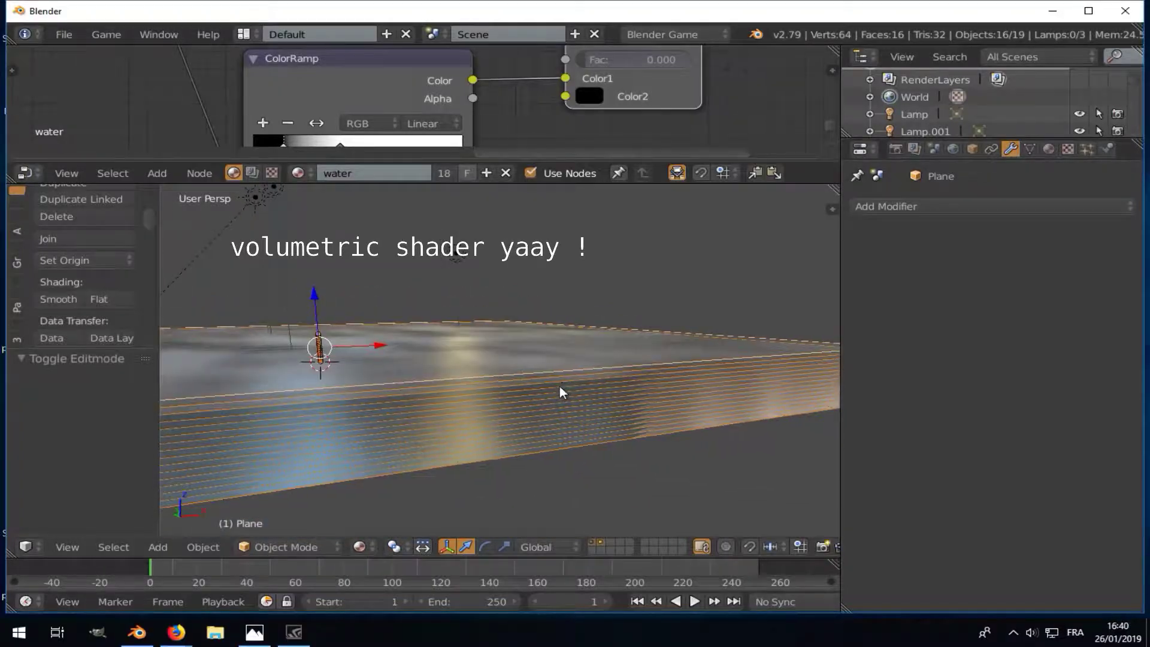
scroll(362, 114, "down", 3)
scroll(356, 81, "up", 3)
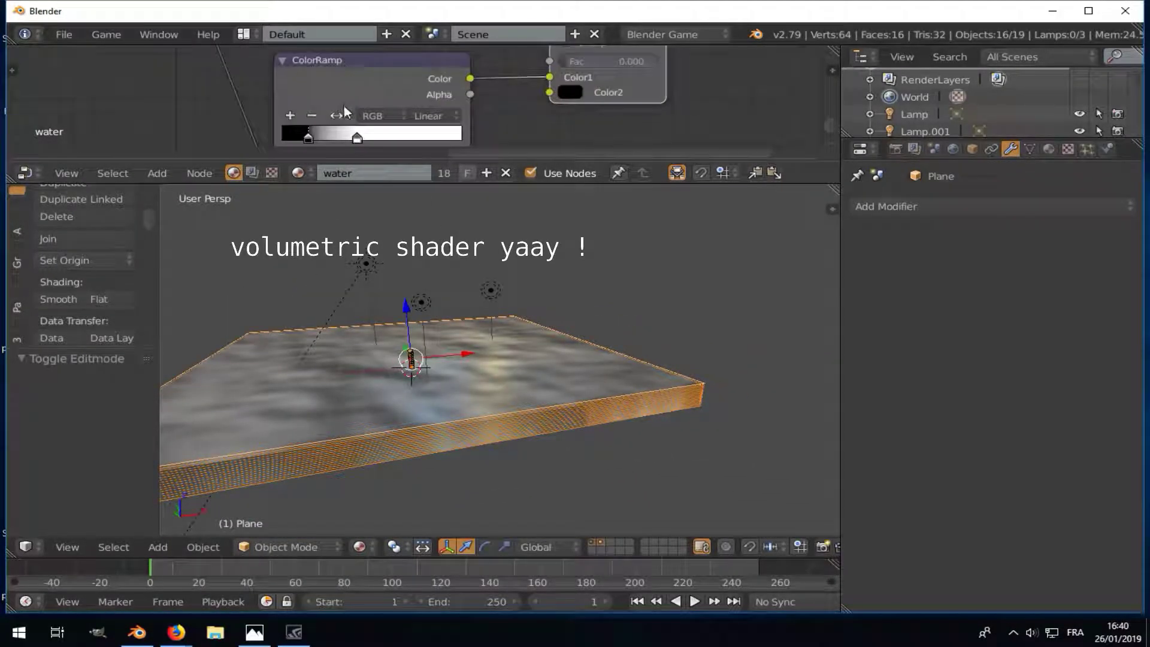
mouse_move(344, 105)
middle_mouse_down()
mouse_move(597, 145)
mouse_move(343, 127)
middle_mouse_up()
scroll(596, 145, "down", 2)
scroll(343, 127, "up", 3)
left_click_drag(343, 127, 408, 127)
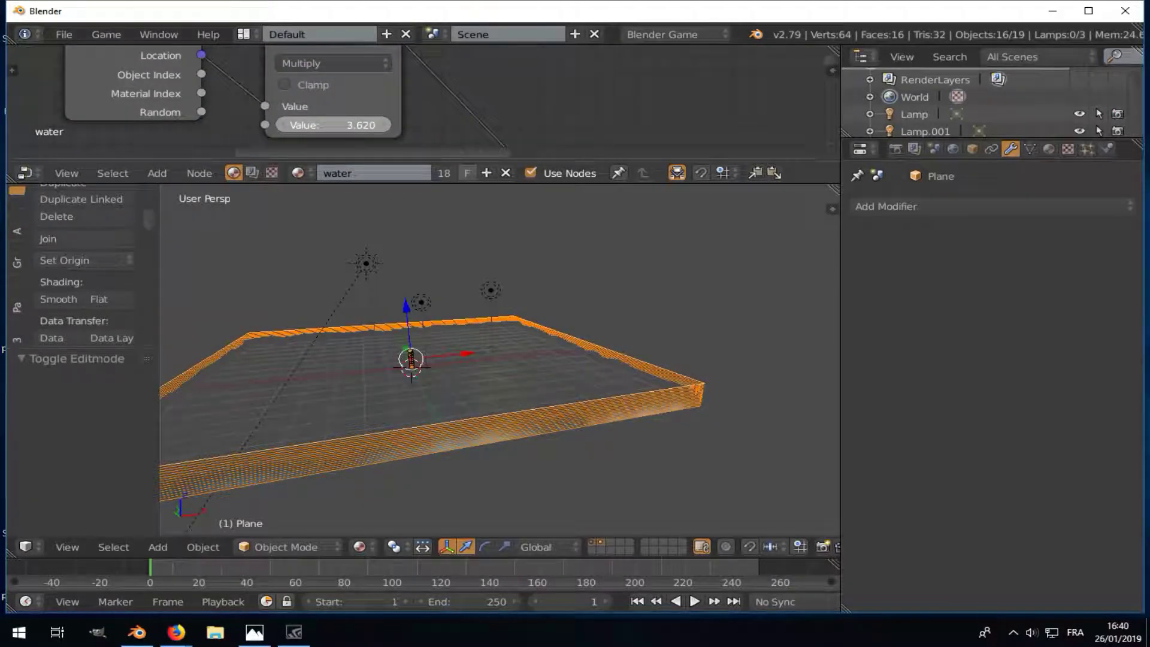
mouse_move(333, 125)
left_mouse_down()
mouse_move(389, 125)
mouse_move(311, 124)
left_mouse_up()
mouse_move(471, 218)
middle_mouse_down()
mouse_move(551, 291)
mouse_move(514, 423)
mouse_move(509, 385)
middle_mouse_up()
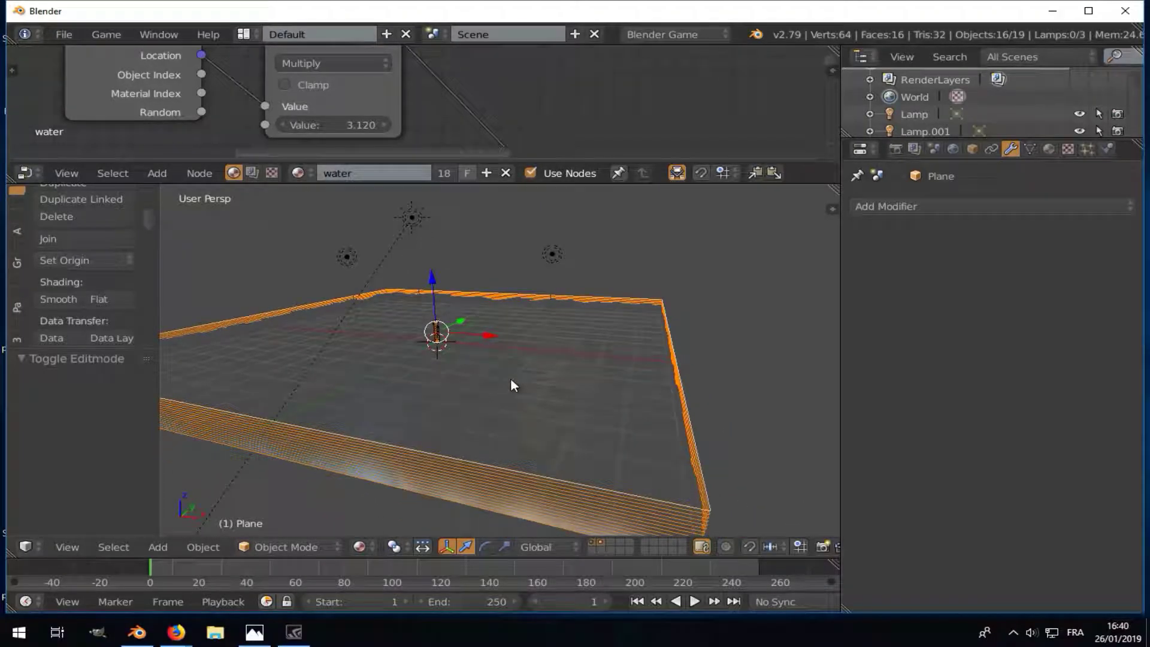
key("p")
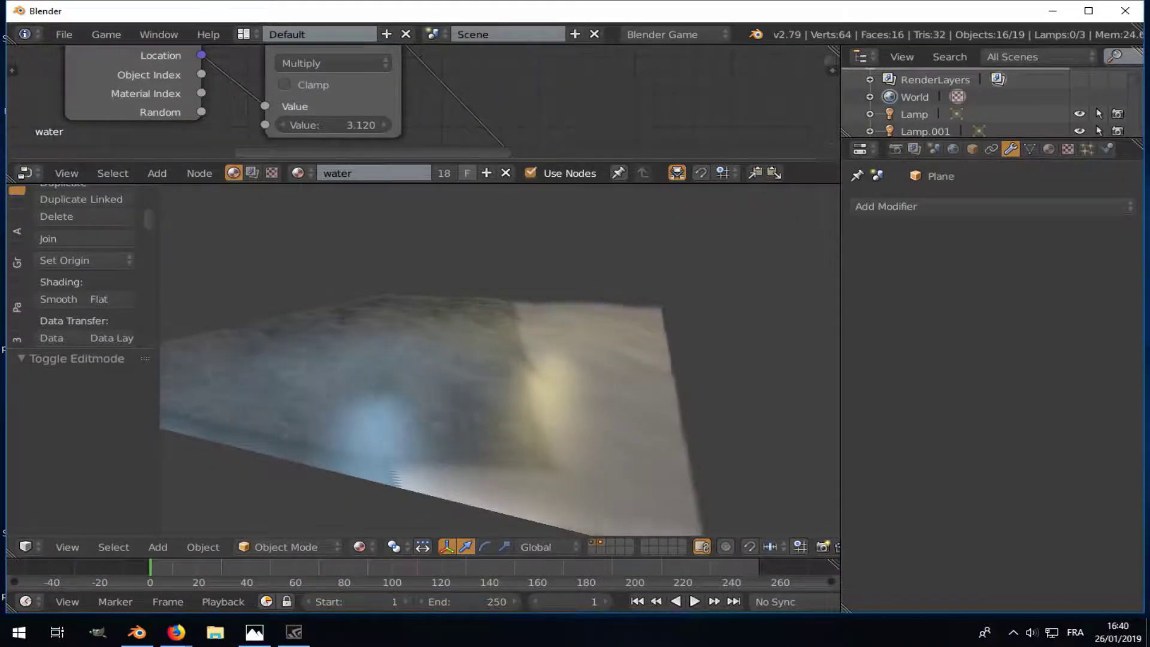
key("Escape")
- Give Lamp.002 Variance shadows and move it 3.425 along X
right_click(442, 272)
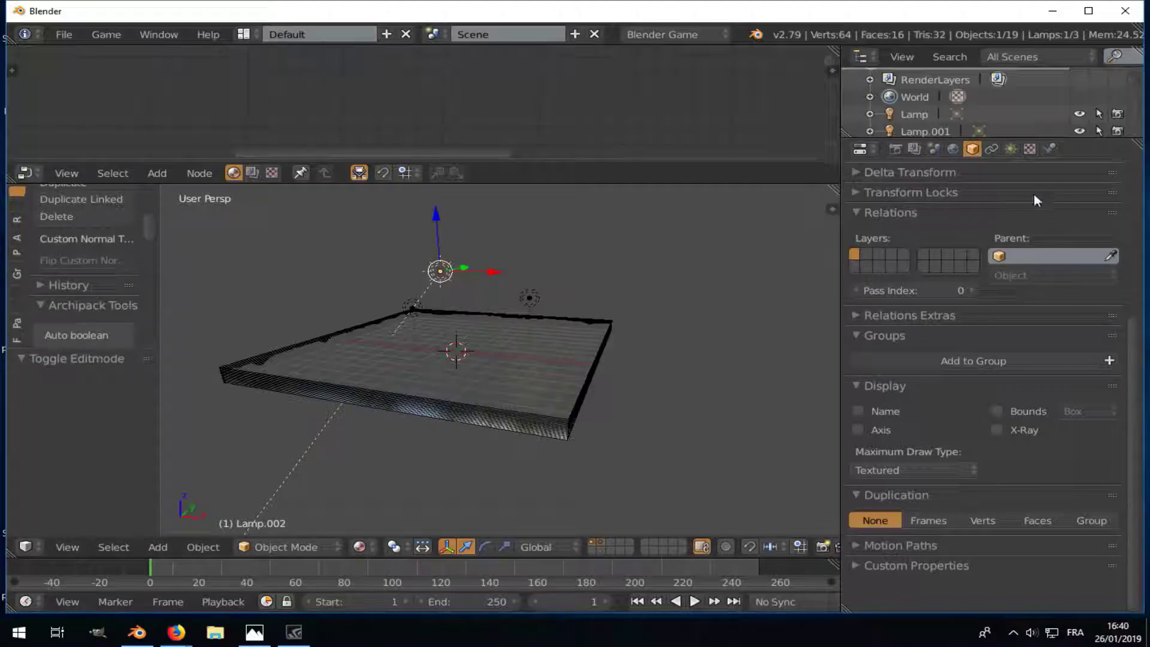
left_click(1011, 150)
left_click(876, 452)
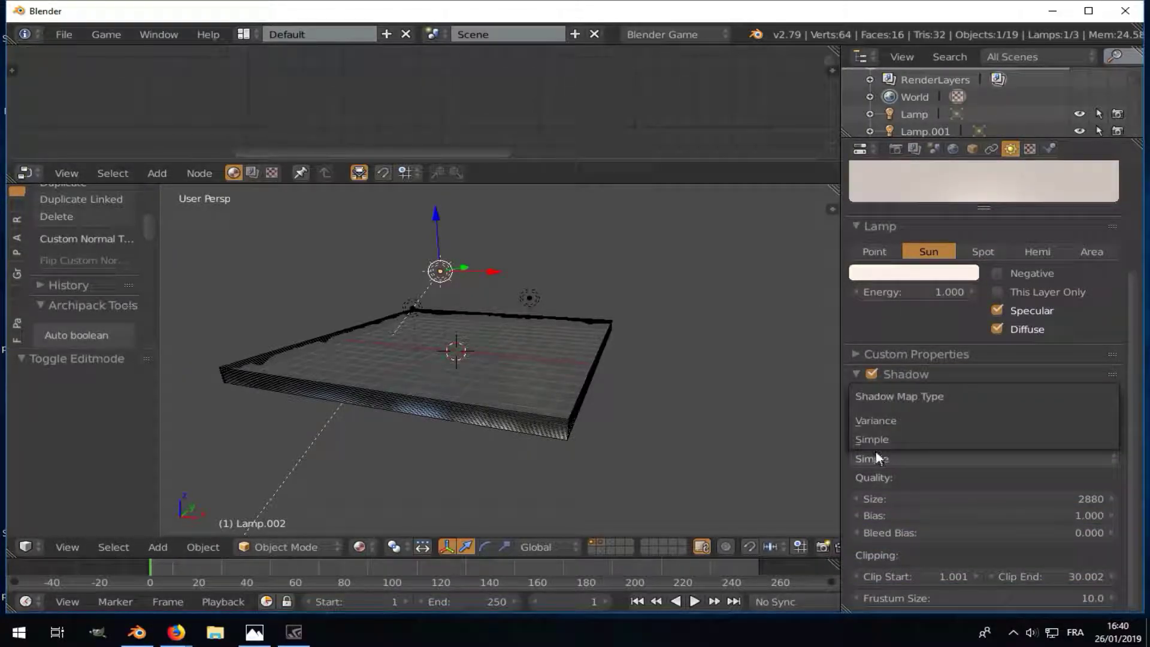
left_click(879, 420)
scroll(491, 304, "up", 2)
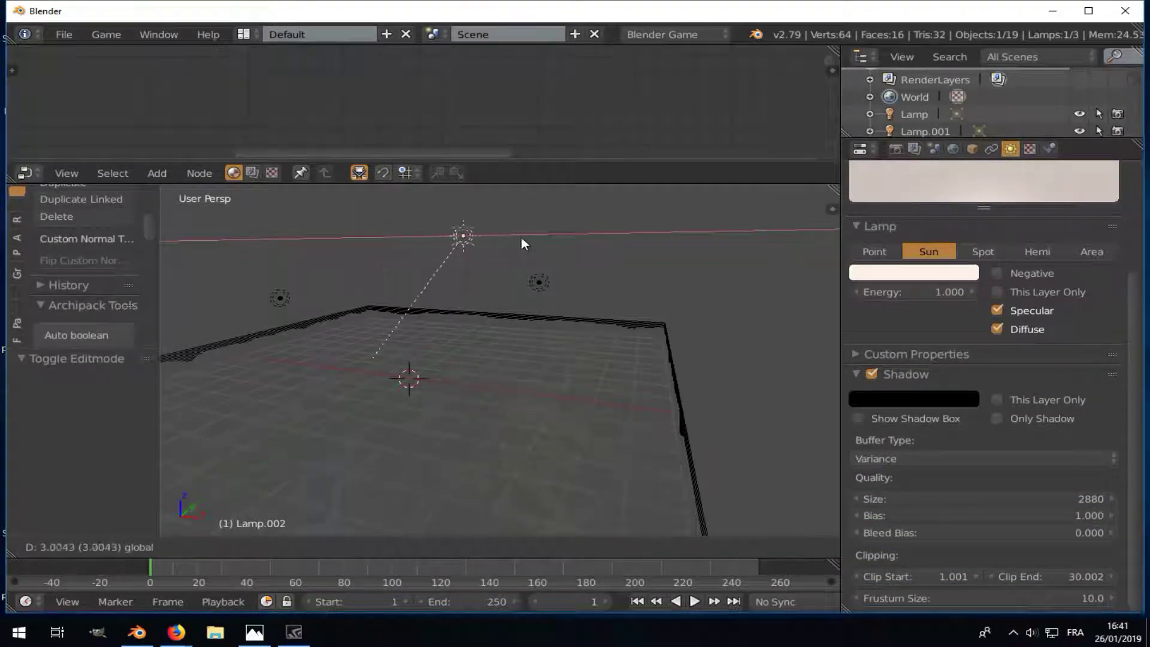
left_click_drag(430, 238, 514, 242)
- Check the lit slab in textured shading and a game-engine preview
key("alt+z")
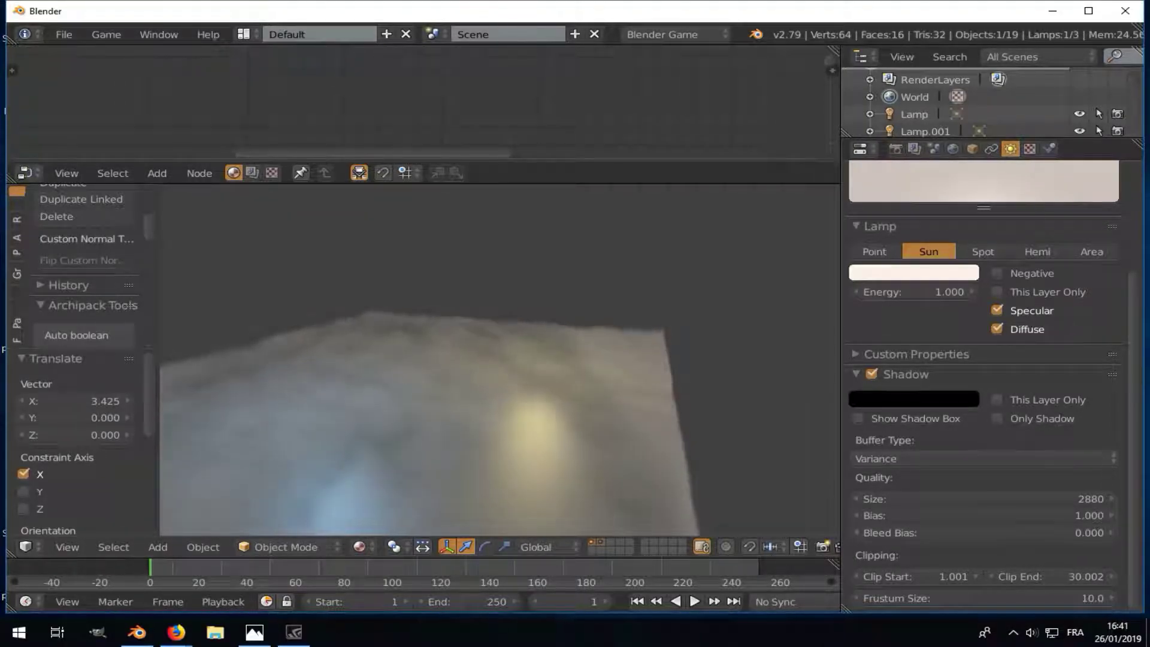
key("alt+z")
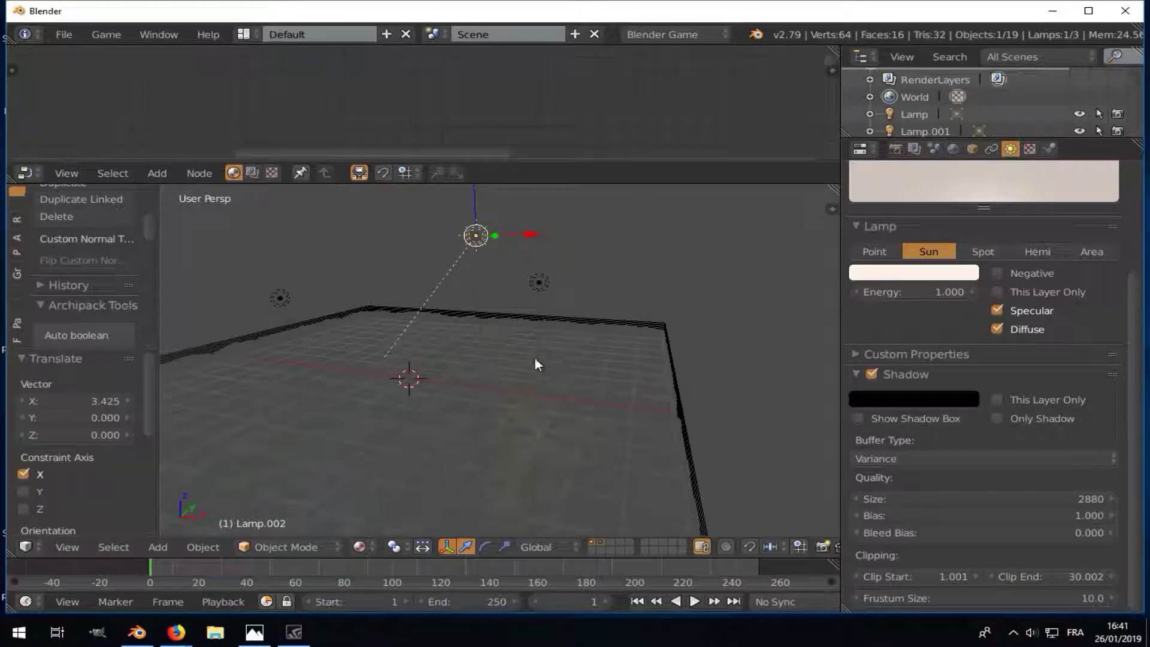
mouse_move(534, 358)
middle_mouse_down()
mouse_move(577, 301)
mouse_move(448, 329)
mouse_move(619, 323)
mouse_move(544, 354)
middle_mouse_up()
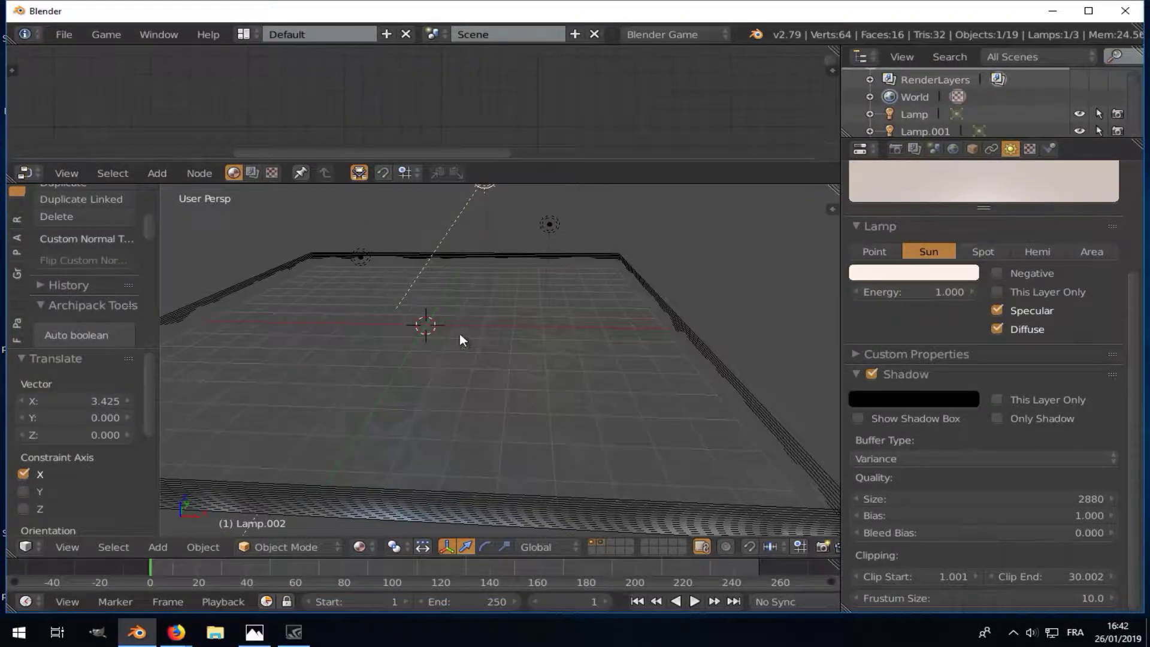
mouse_move(459, 334)
middle_mouse_down()
mouse_move(412, 317)
mouse_move(517, 303)
mouse_move(478, 314)
middle_mouse_up()
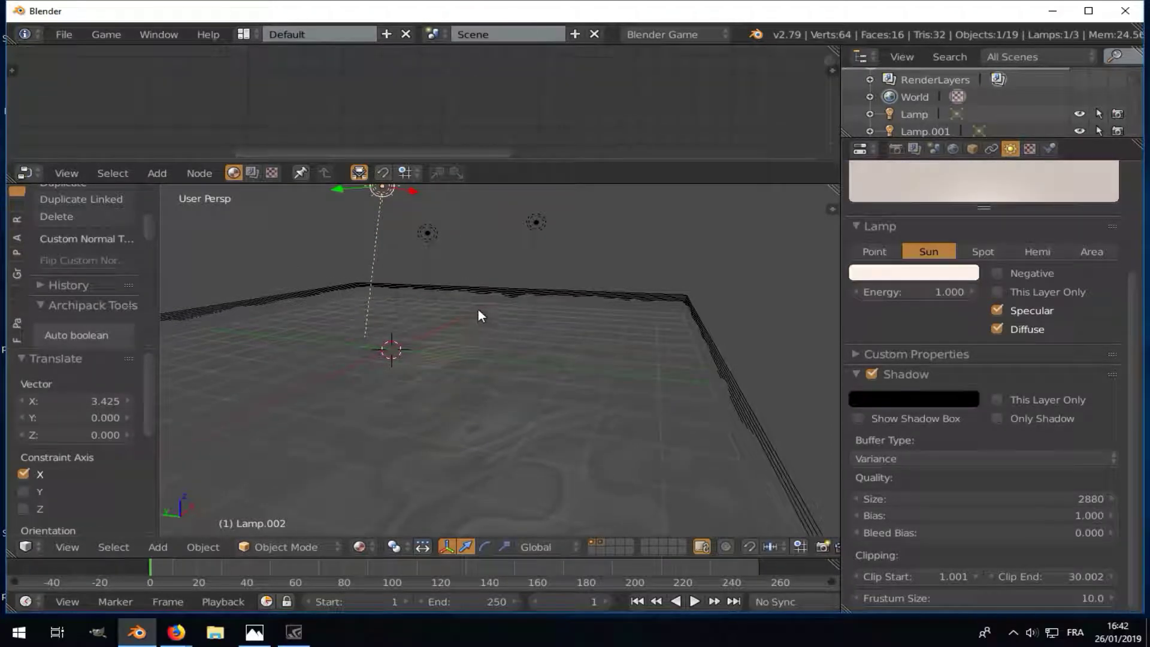
key("p")
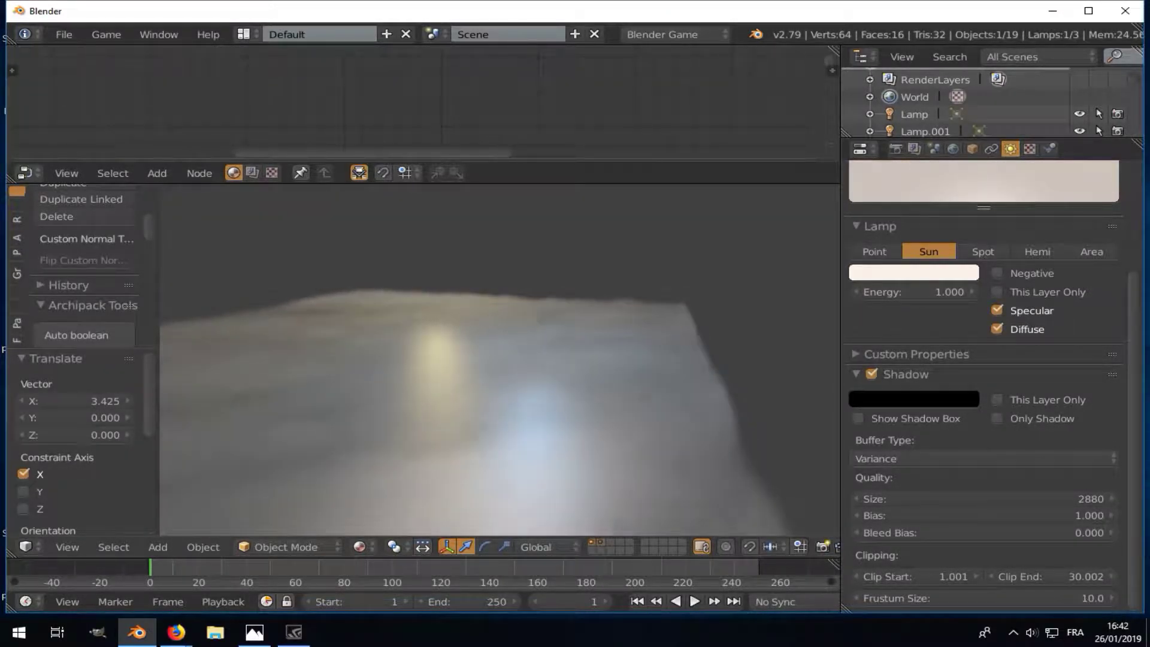
key("Escape")
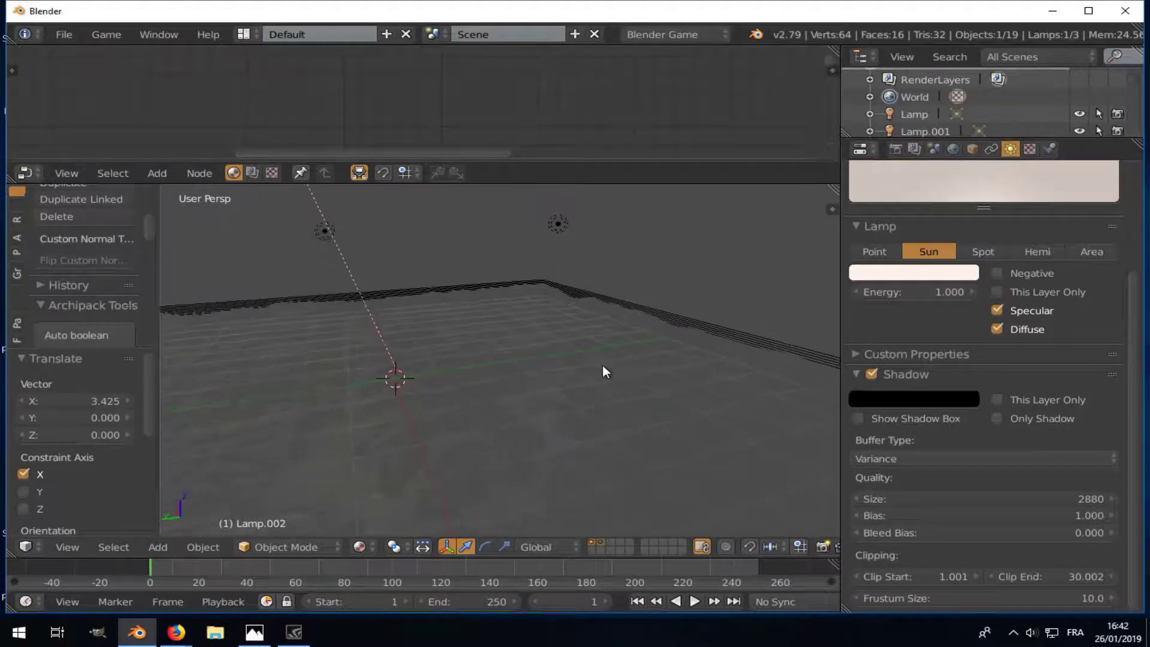
mouse_move(603, 366)
middle_mouse_down()
mouse_move(361, 363)
mouse_move(311, 342)
middle_mouse_up()
- Add a Normal Map node and connect its output to the material's Normal
right_click(312, 296)
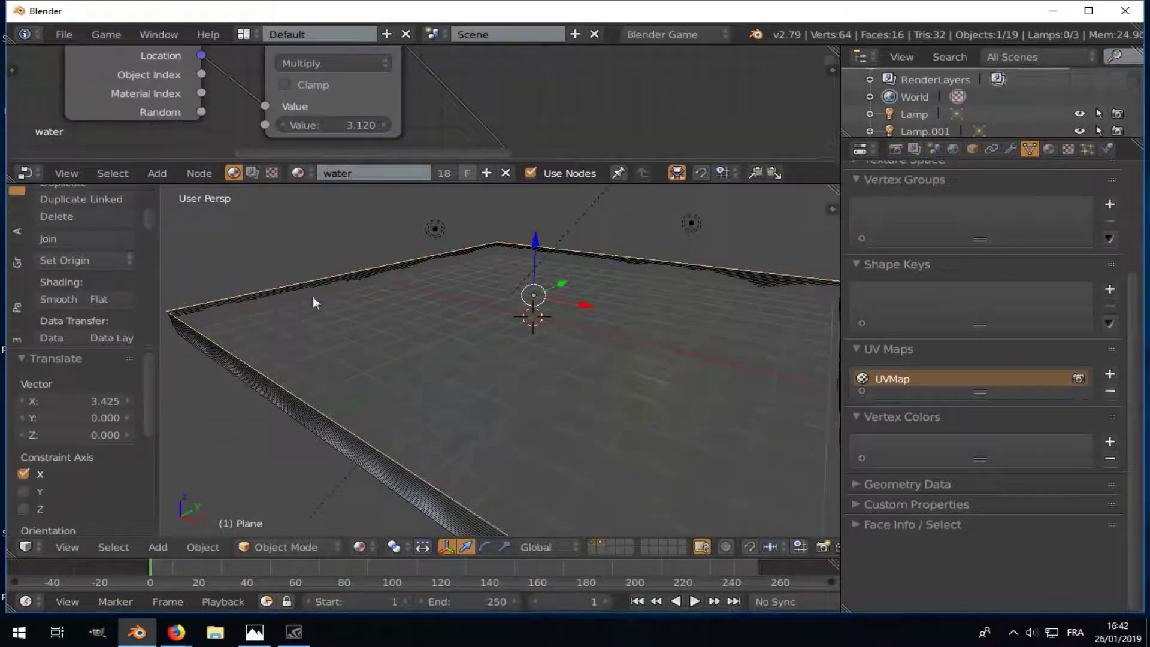
scroll(336, 85, "down", 3)
scroll(391, 93, "down", 2)
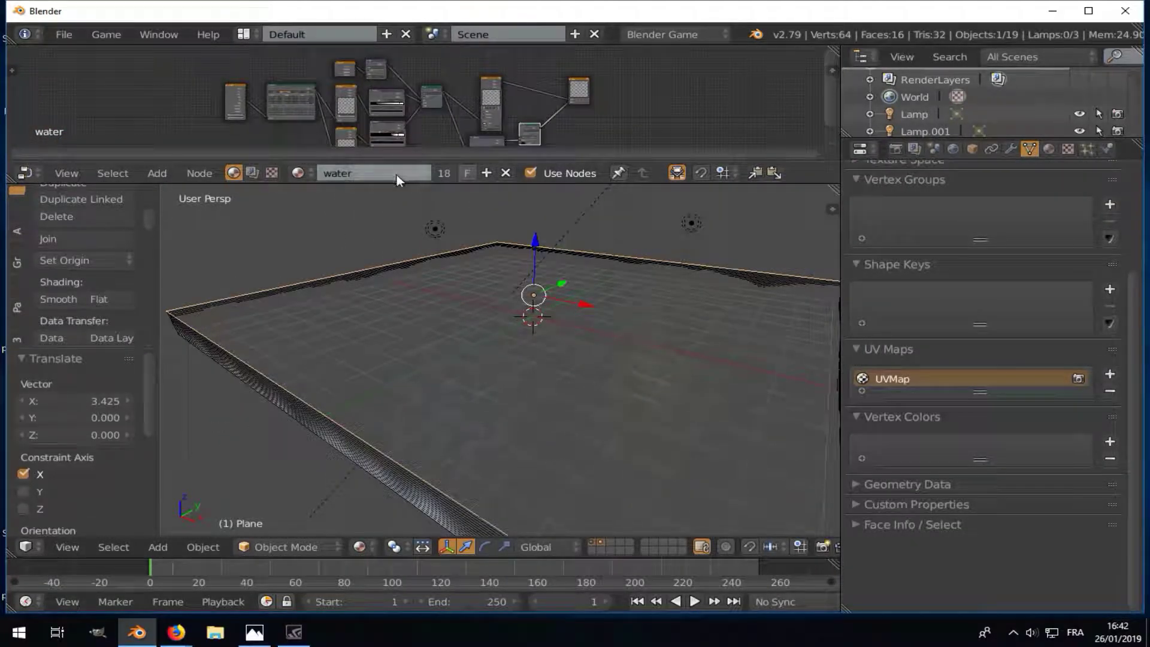
left_click_drag(398, 183, 414, 304)
scroll(419, 192, "up", 2)
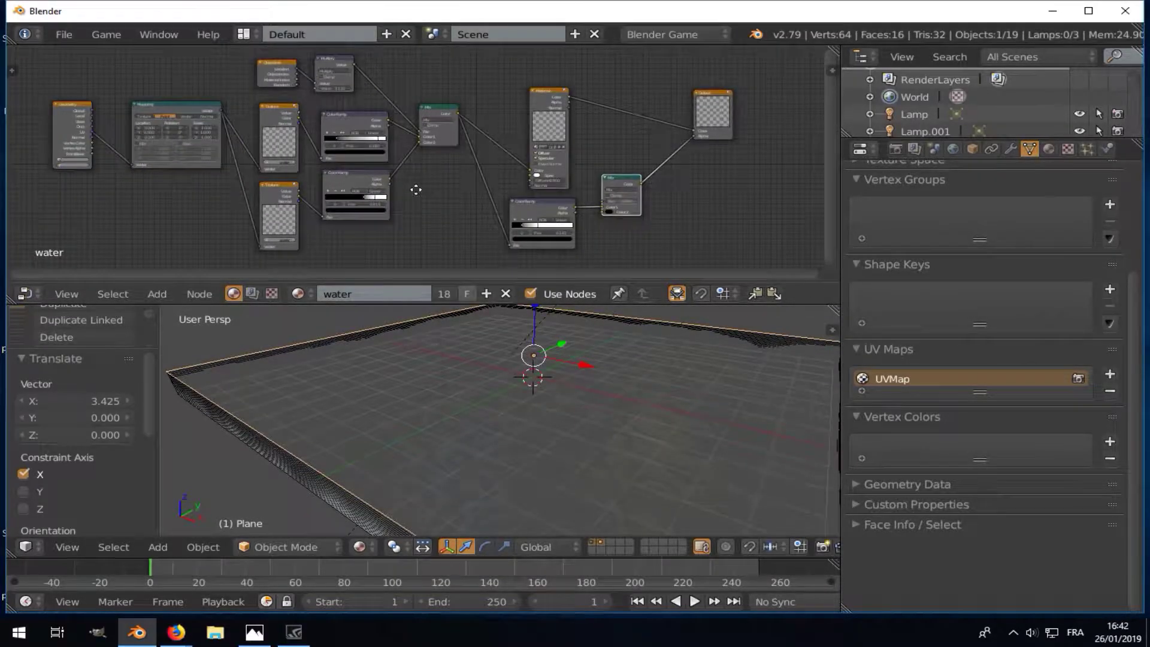
middle_click_drag(415, 190, 409, 169)
key("shift+a")
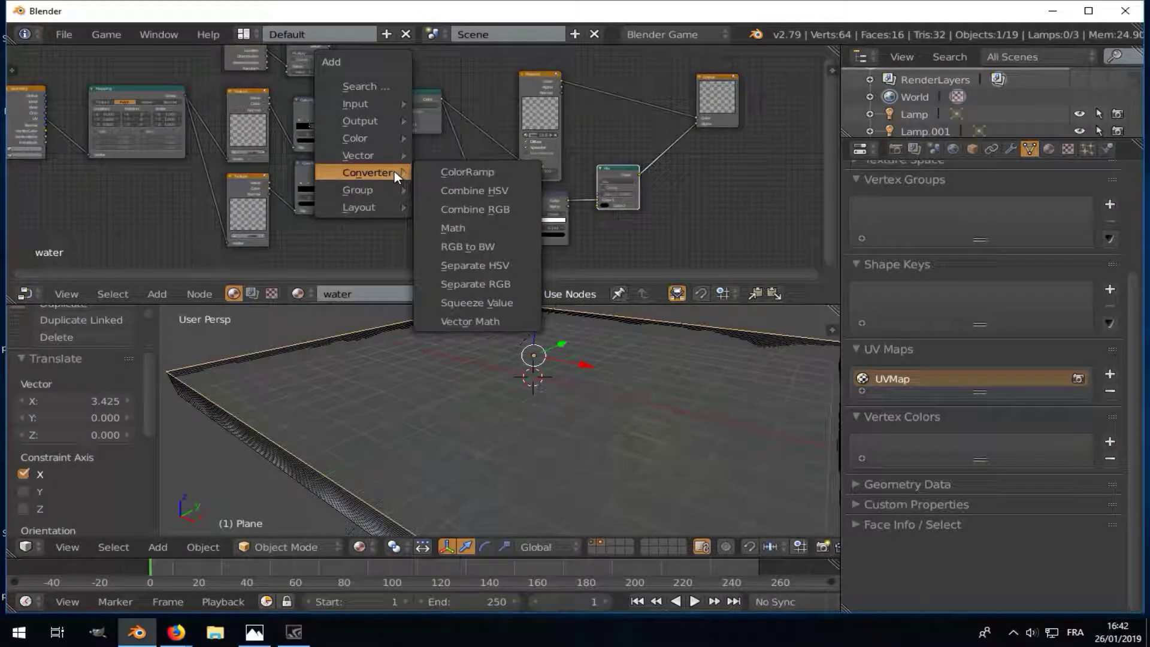
left_click(470, 192)
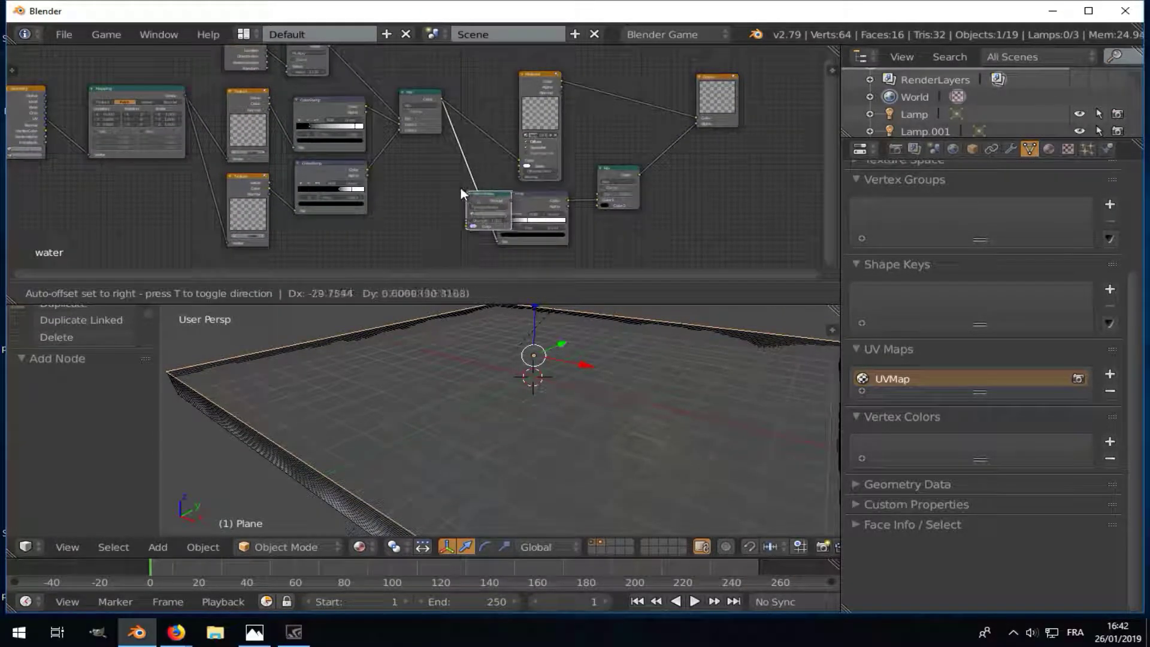
left_click(451, 181)
mouse_move(453, 180)
left_mouse_down()
mouse_move(524, 185)
mouse_move(519, 177)
left_mouse_up()
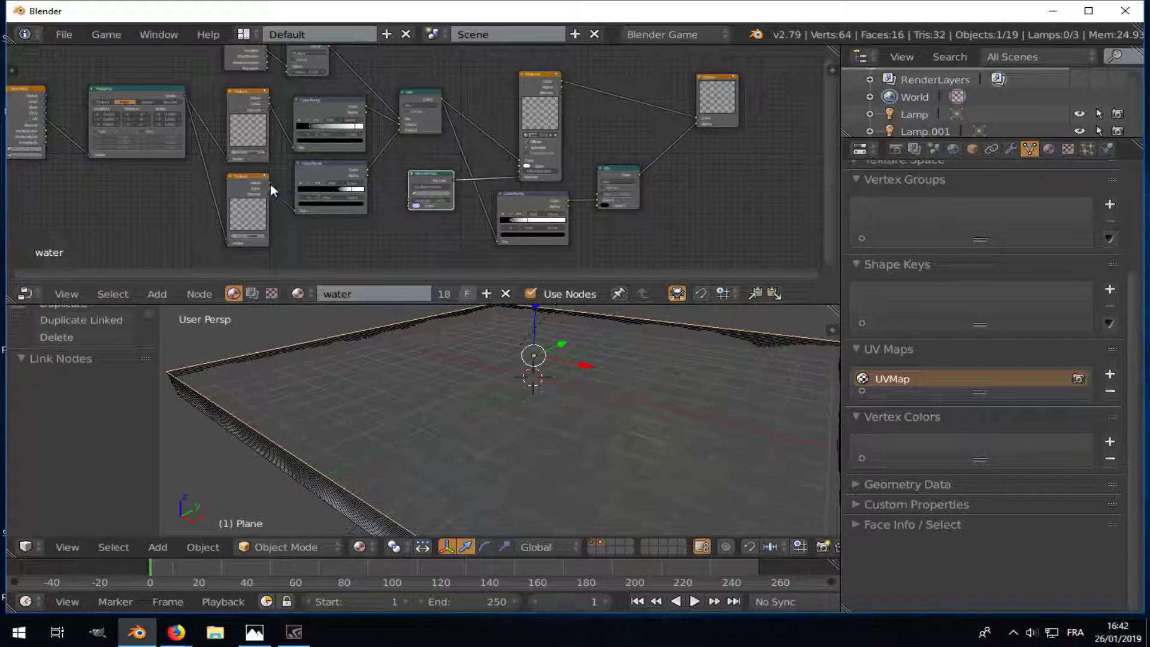
- Feed the texture colour into the Normal Map and set its strength to 0.3
left_click_drag(271, 193, 373, 213)
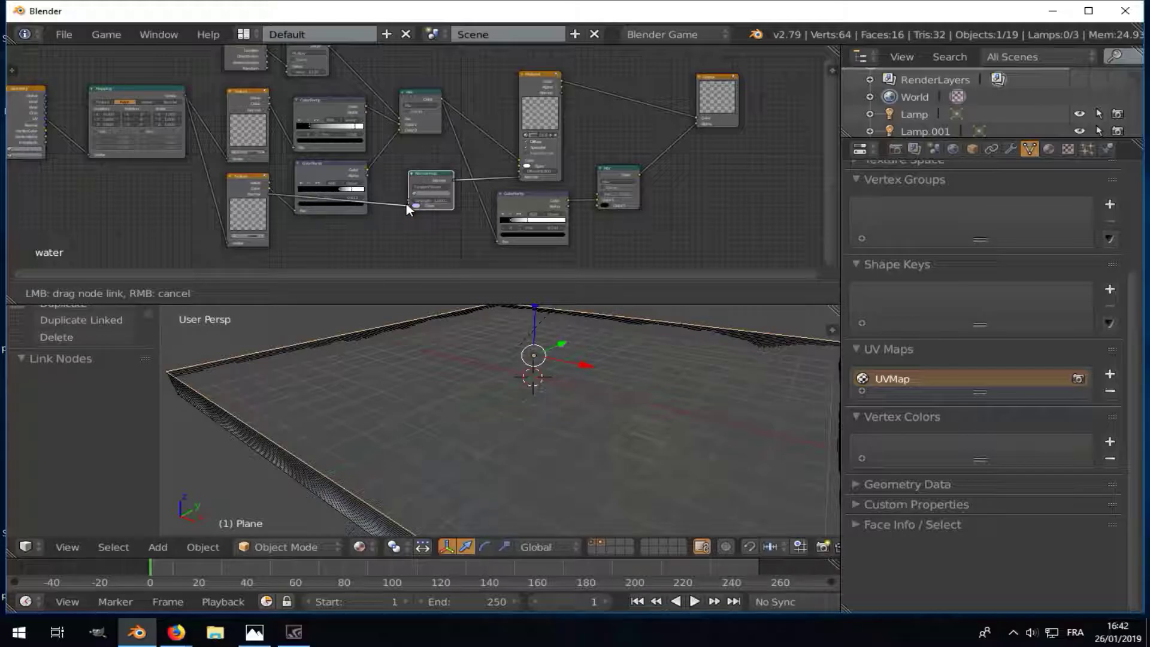
left_click_drag(401, 204, 320, 225)
left_click_drag(270, 187, 406, 206)
scroll(419, 206, "up", 2)
scroll(435, 202, "up", 3)
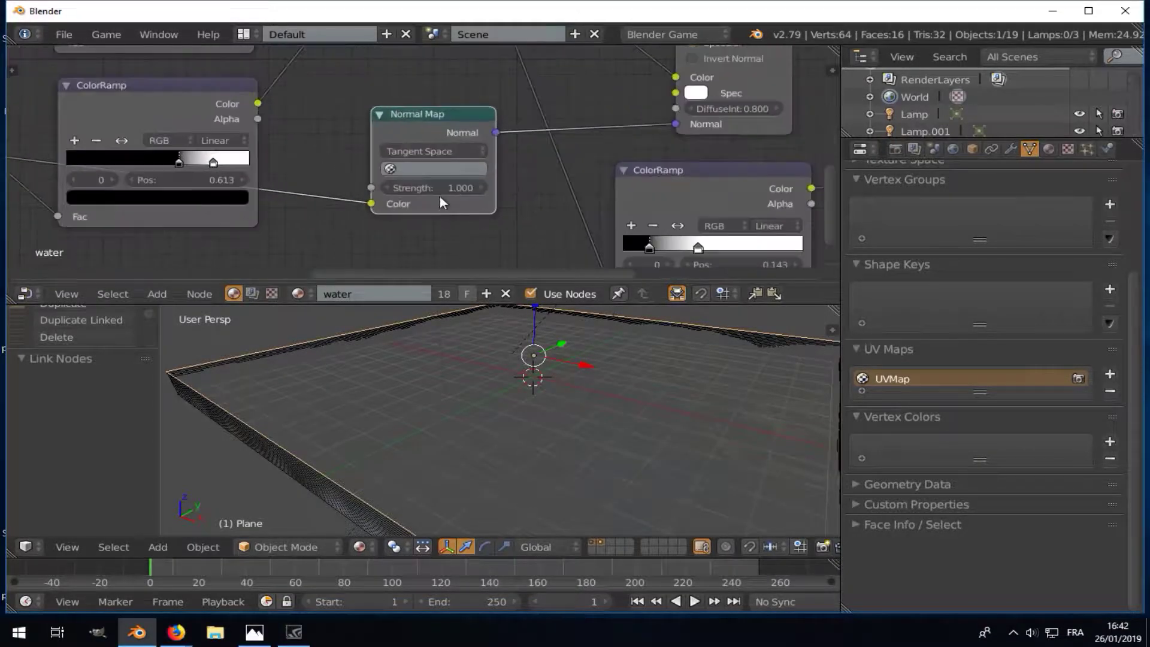
type("0.3")
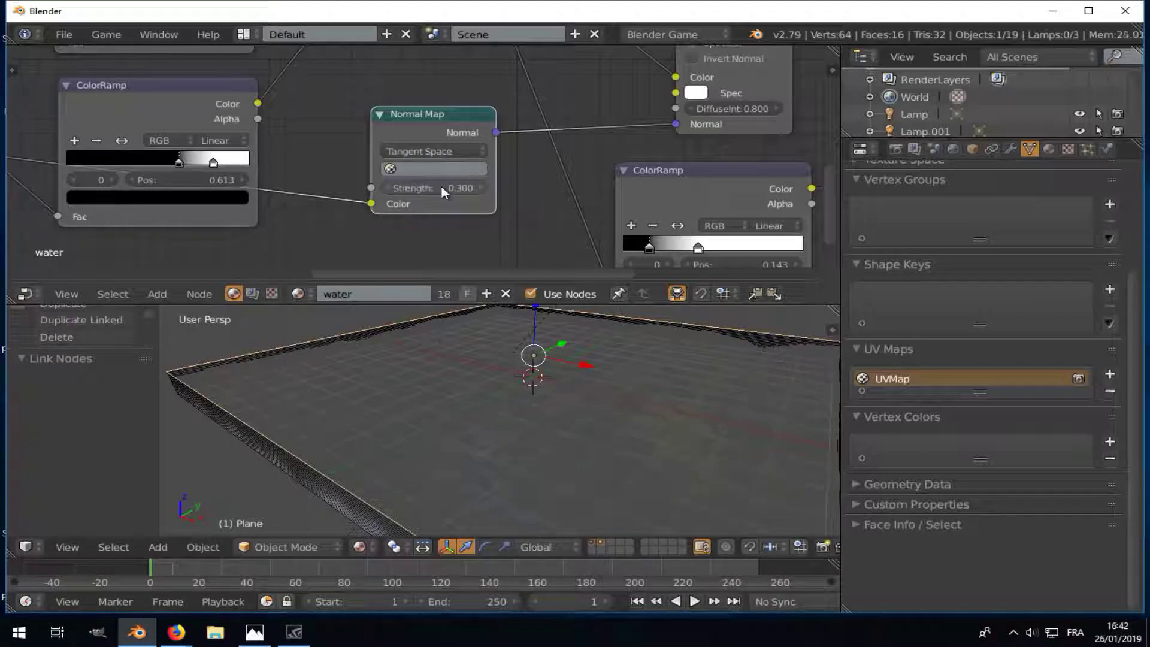
key("Return")
mouse_move(663, 390)
middle_mouse_down()
mouse_move(550, 397)
mouse_move(527, 360)
middle_mouse_up()
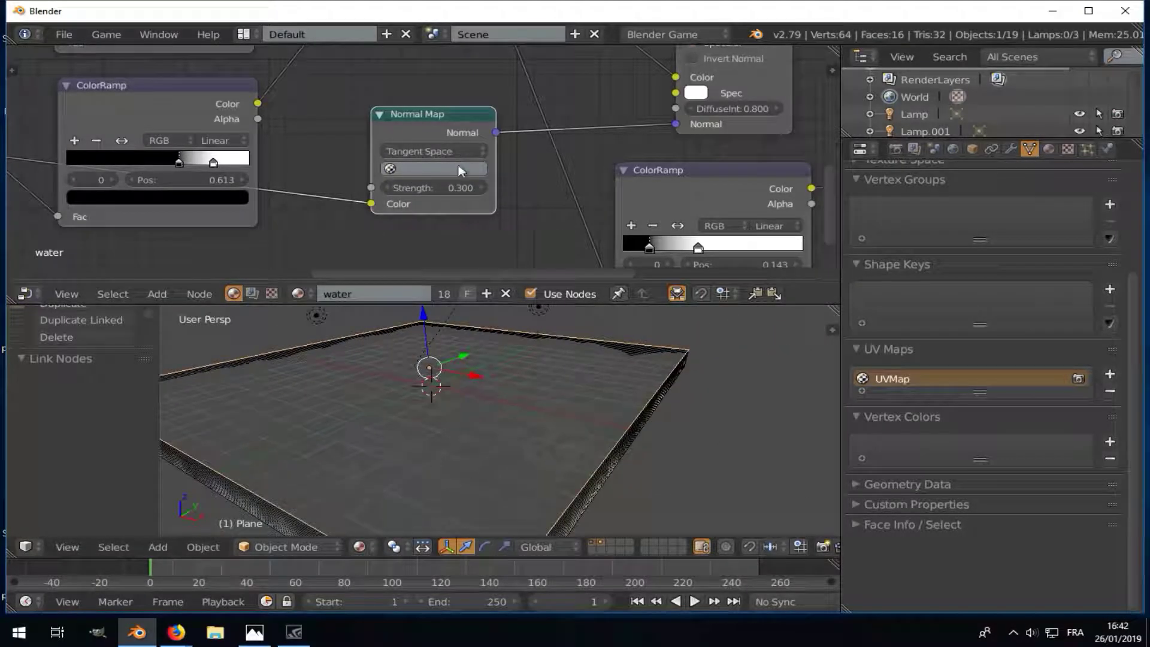
scroll(322, 151, "down", 2)
scroll(299, 151, "down", 2)
scroll(287, 151, "down", 1)
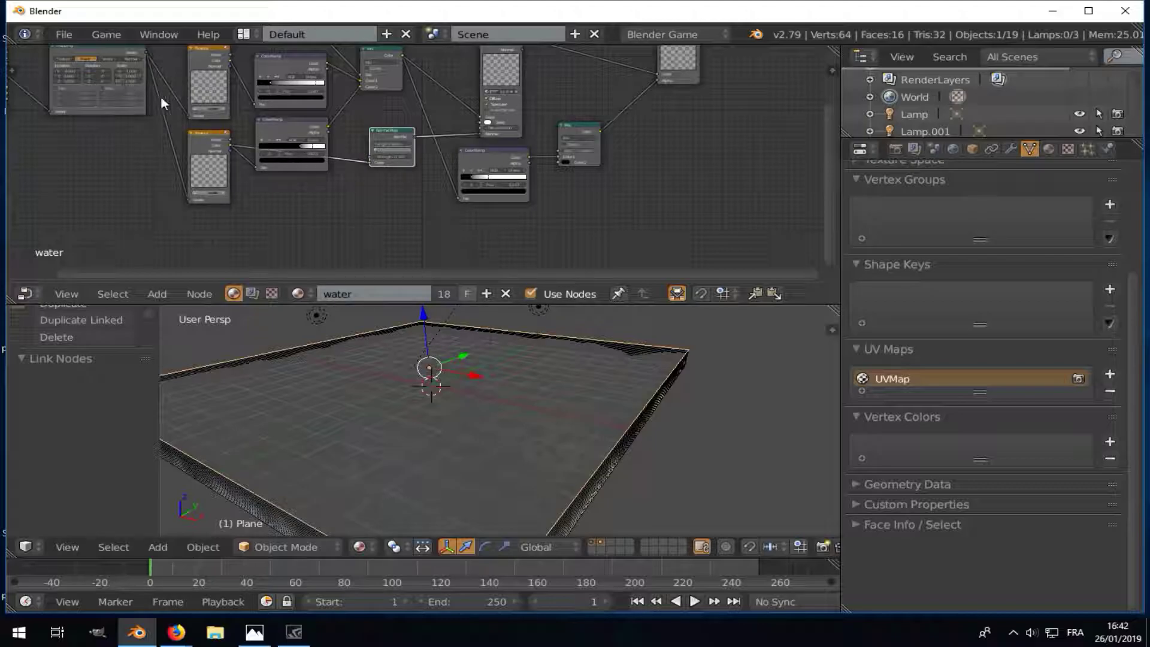
- Duplicate the lower texture node and link the copy into the Normal Map
left_click(212, 138)
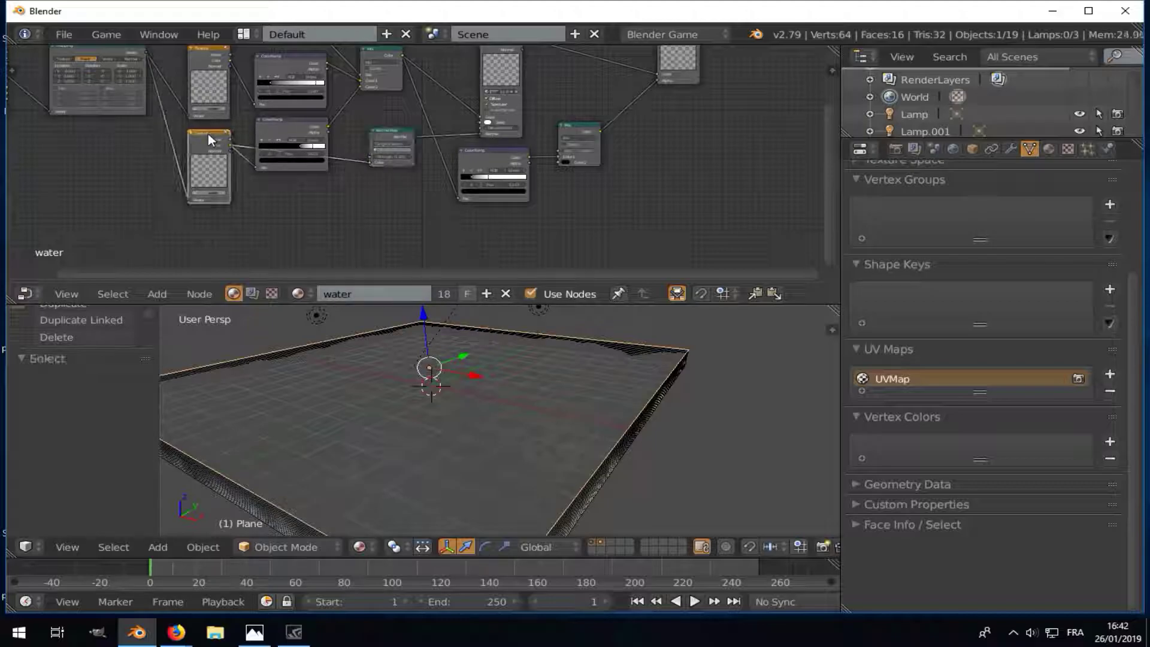
key("shift+d")
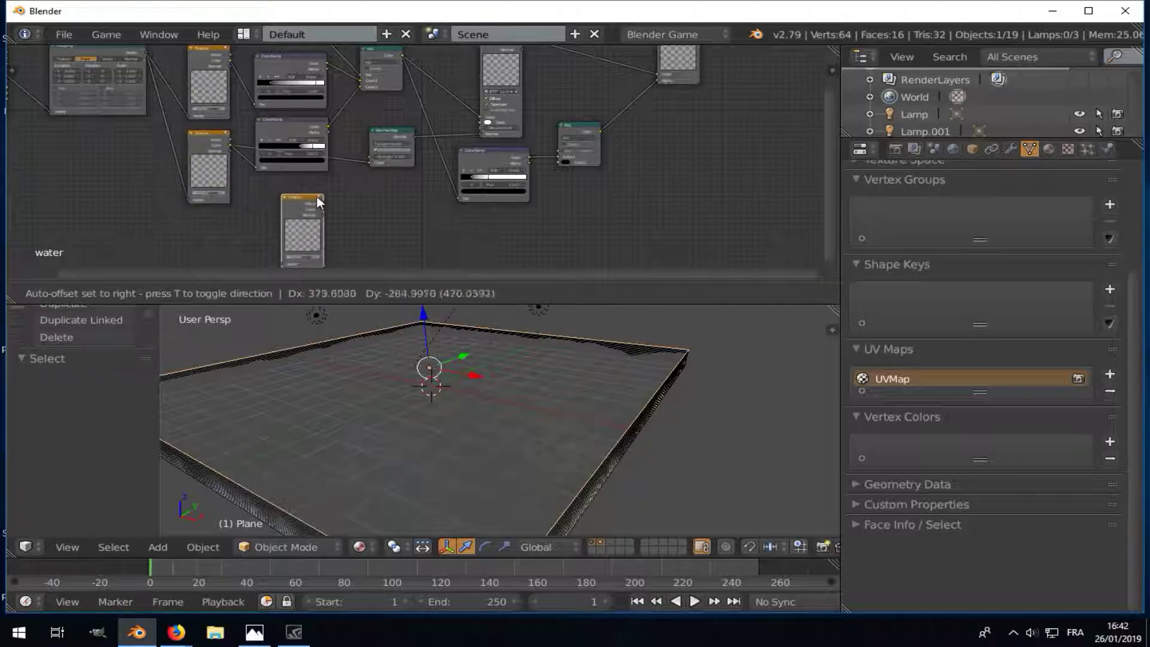
left_click(314, 196)
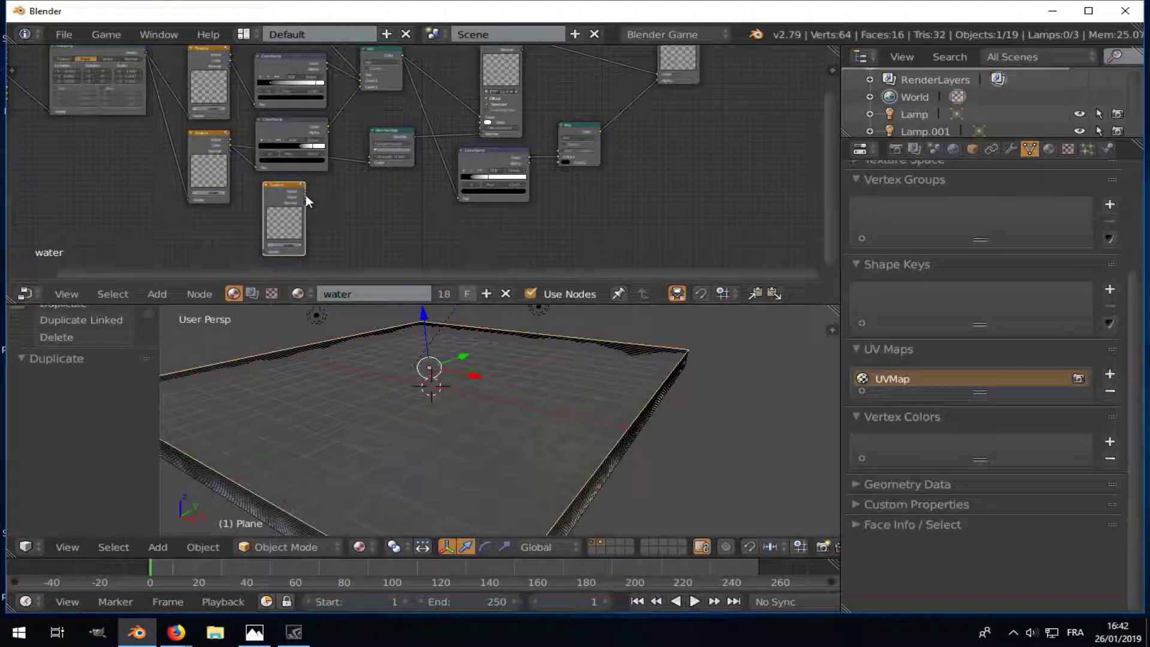
left_click_drag(305, 195, 370, 161)
left_click_drag(294, 198, 208, 219)
scroll(207, 219, "down", 2)
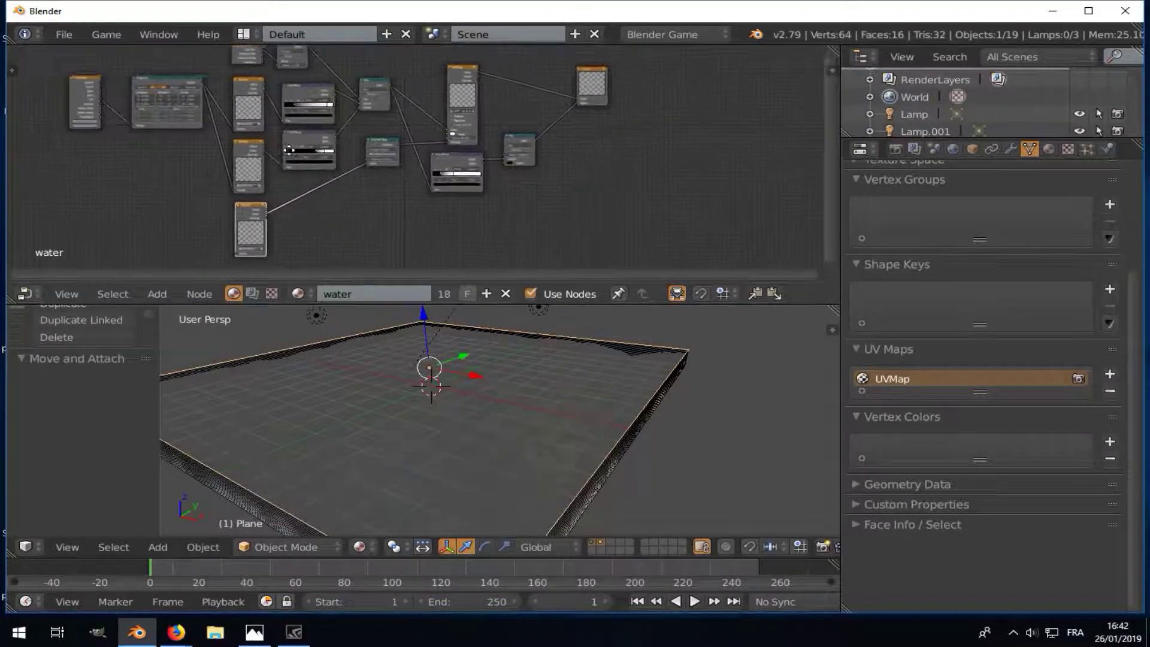
- Duplicate the Mapping node and wire Texture Coordinate into the copy
left_click(180, 78)
key("shift+d")
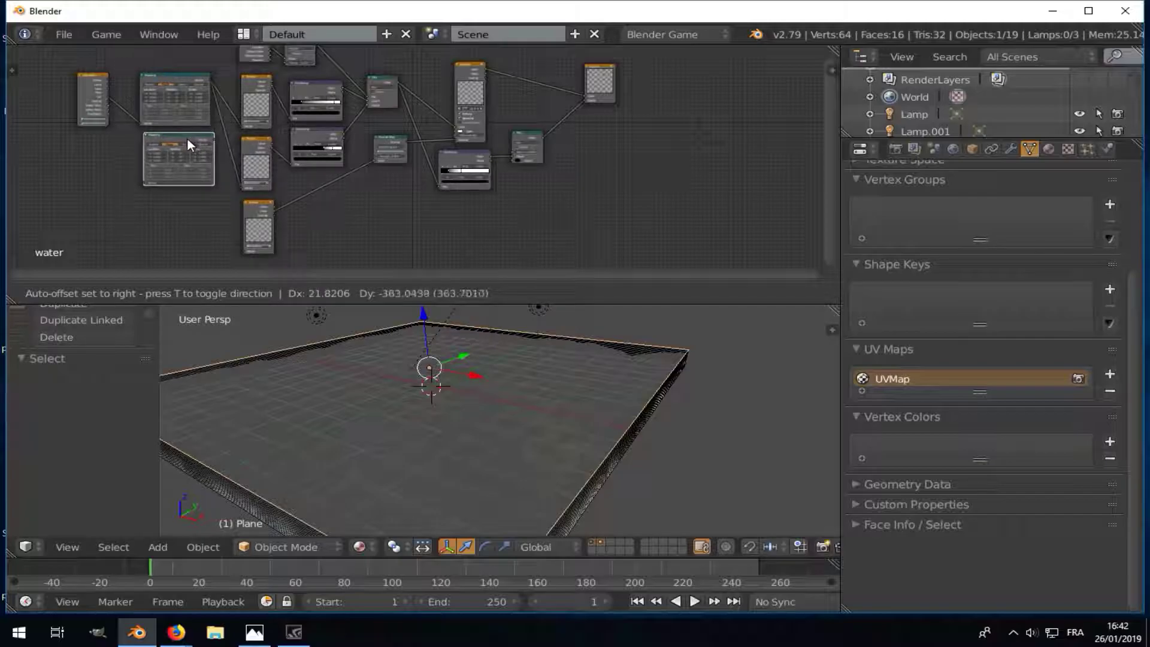
left_click(184, 138)
left_click_drag(109, 94, 139, 182)
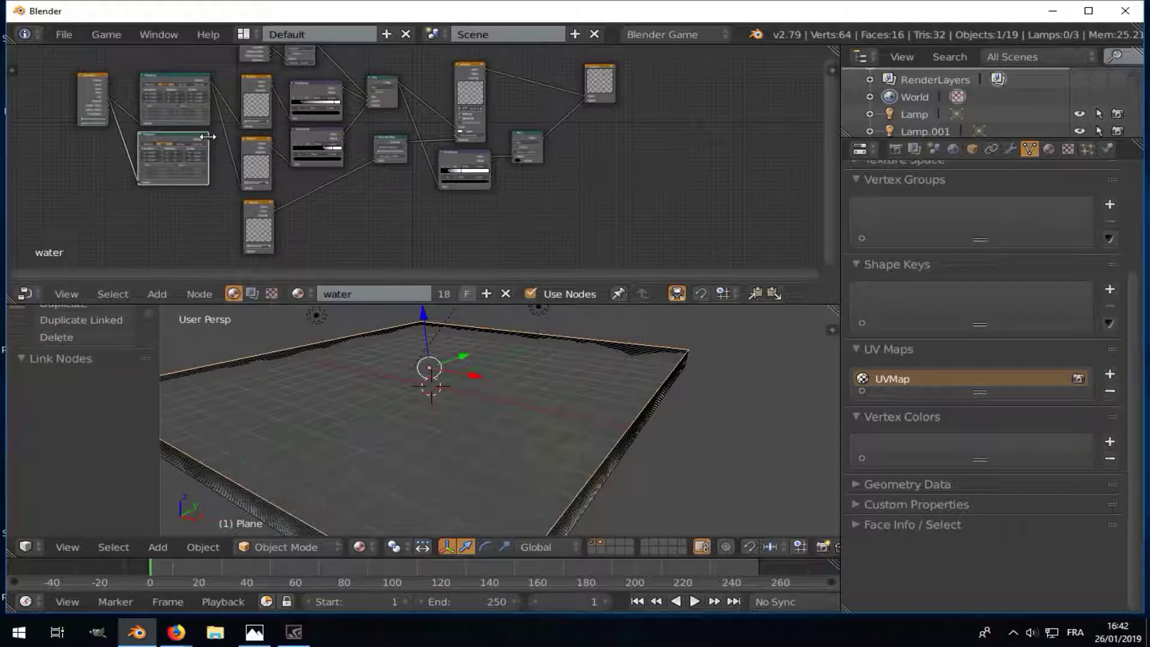
left_click_drag(207, 137, 215, 148)
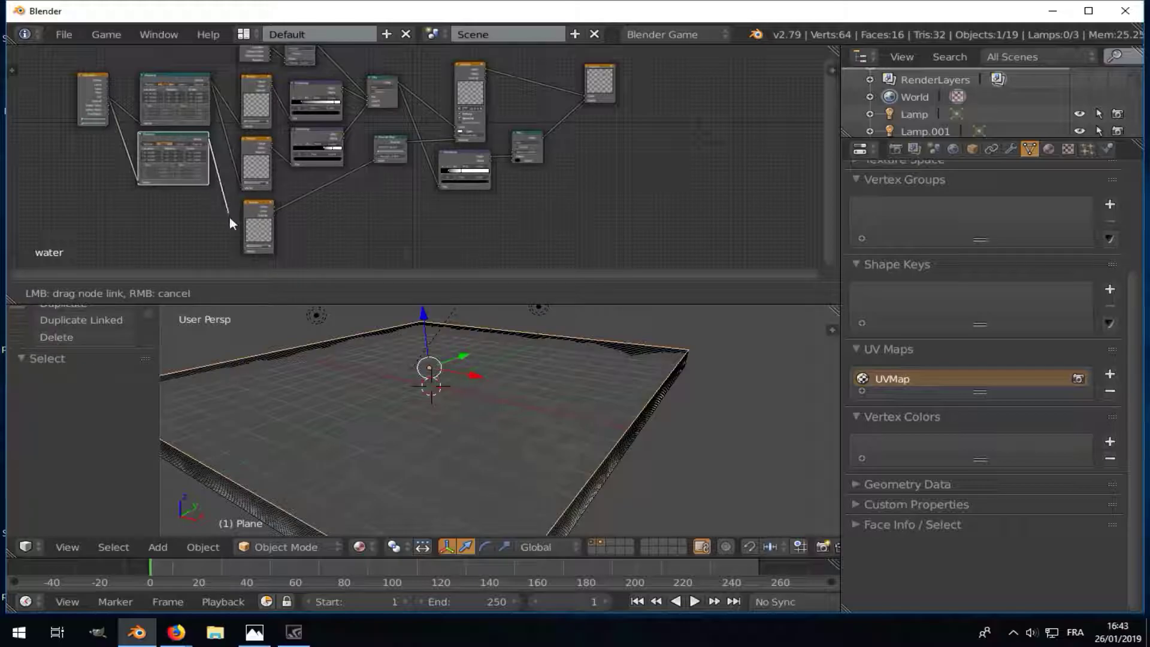
- Connect the copied Mapping node to the new texture and set its three Scale values
left_click_drag(242, 251, 242, 251)
scroll(220, 171, "up", 3)
scroll(252, 121, "up", 2)
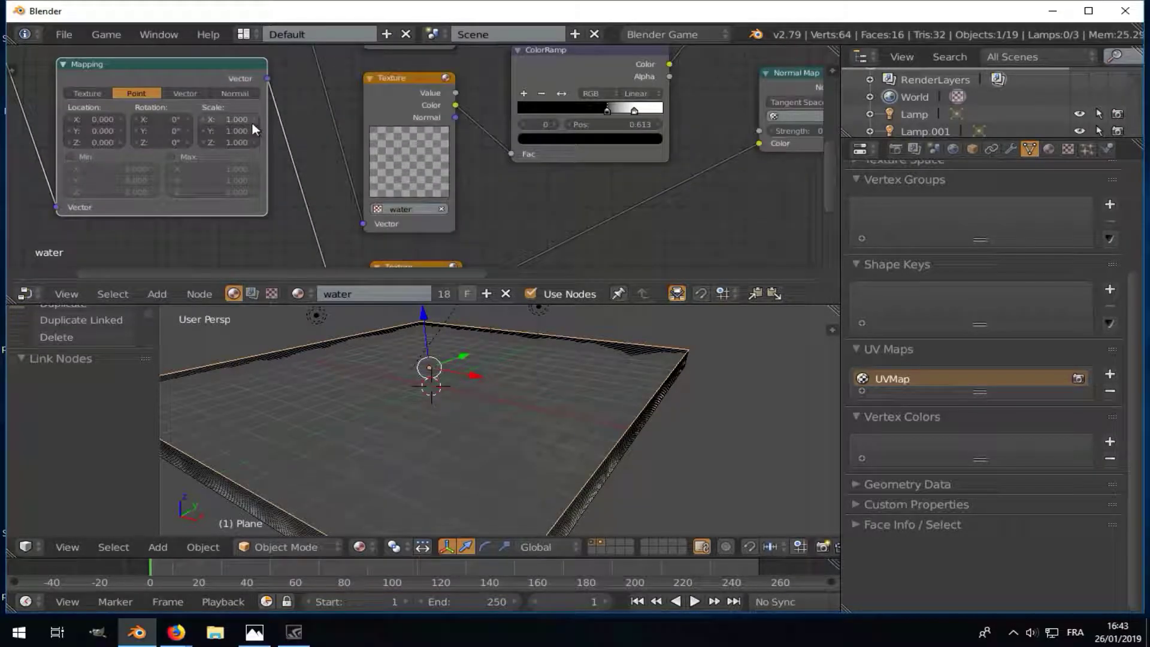
left_click_drag(242, 121, 243, 142)
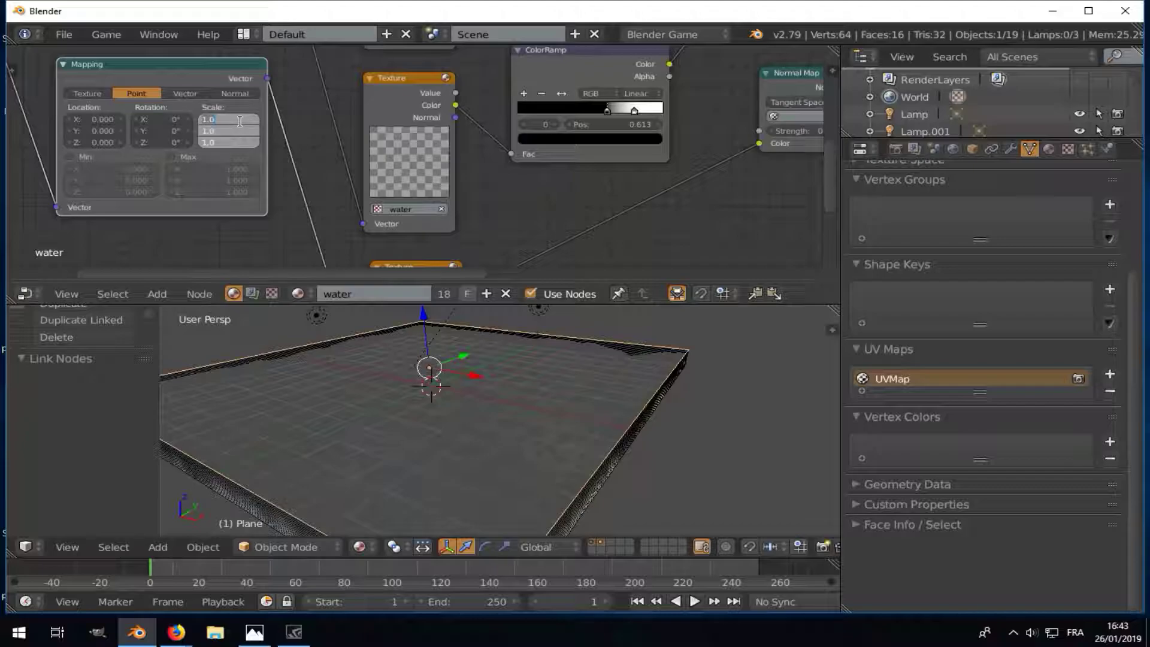
type("2")
key("Return")
scroll(242, 121, "down", 4)
scroll(257, 191, "down", 1)
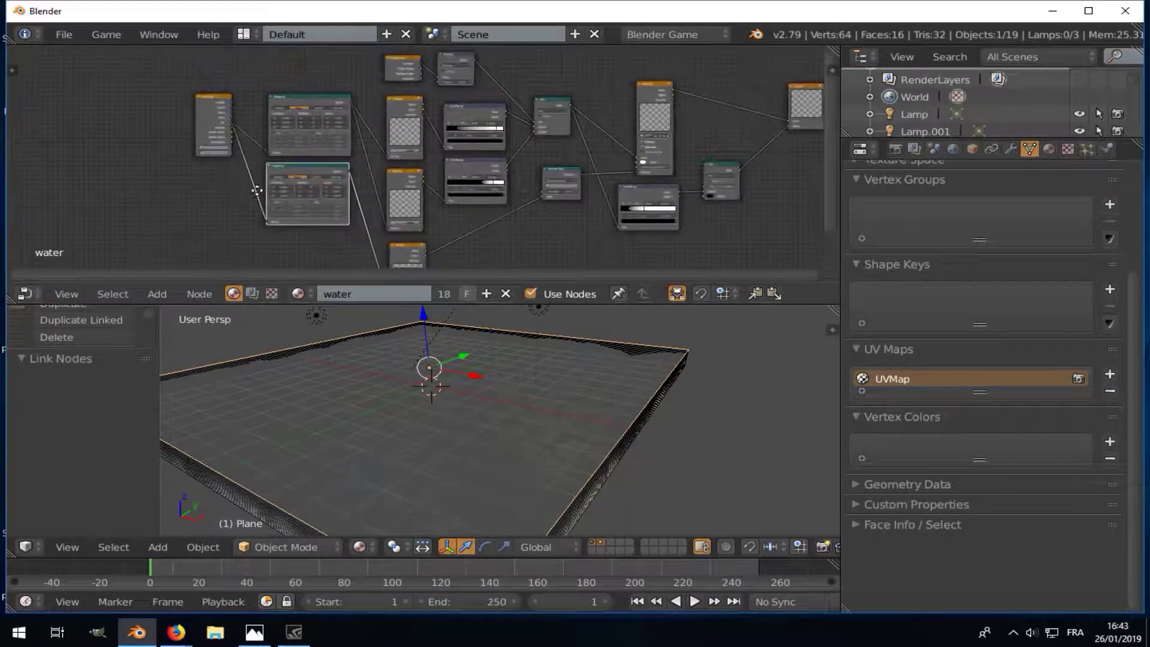
- Move the Mapping nodes left and link them into the lower node's input
mouse_move(202, 98)
left_mouse_down()
mouse_move(115, 88)
mouse_move(95, 102)
left_mouse_up()
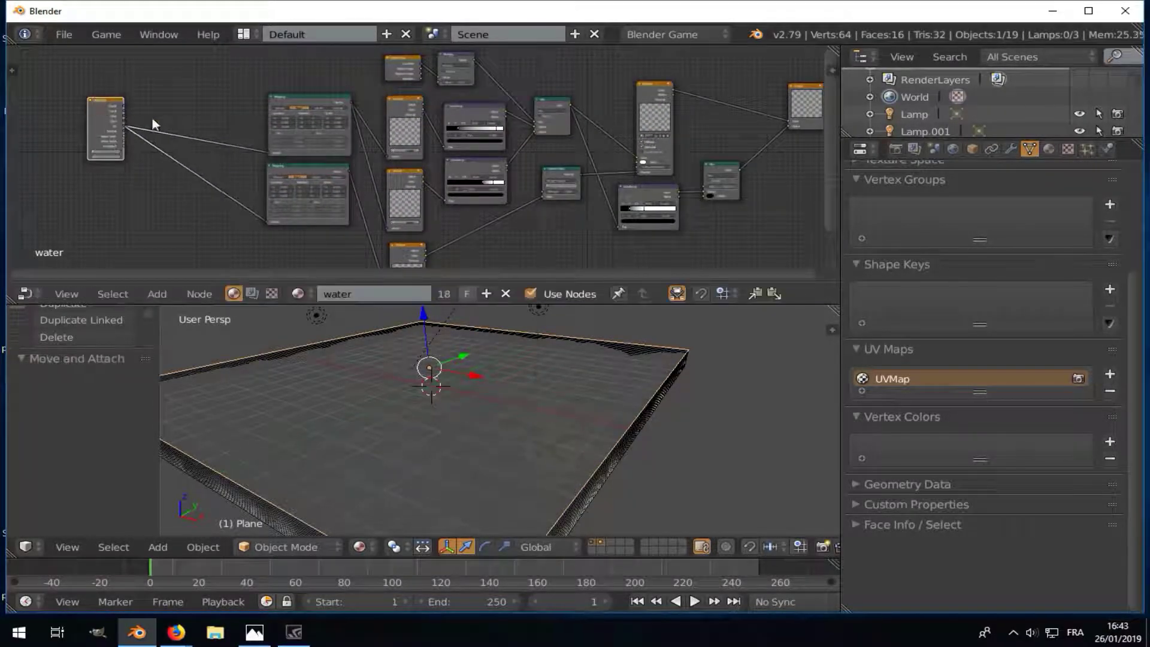
left_click(286, 102)
mouse_move(284, 100)
left_mouse_down()
mouse_move(161, 98)
mouse_move(250, 180)
left_mouse_up()
left_click_drag(267, 222, 267, 219)
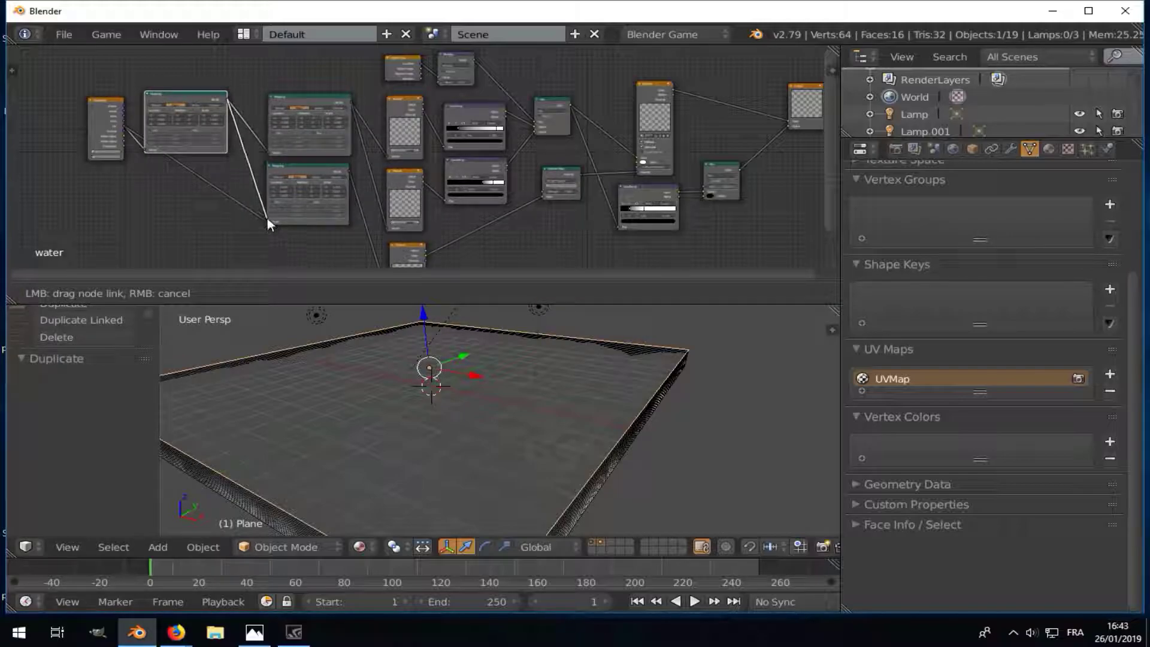
left_click_drag(101, 115, 96, 102)
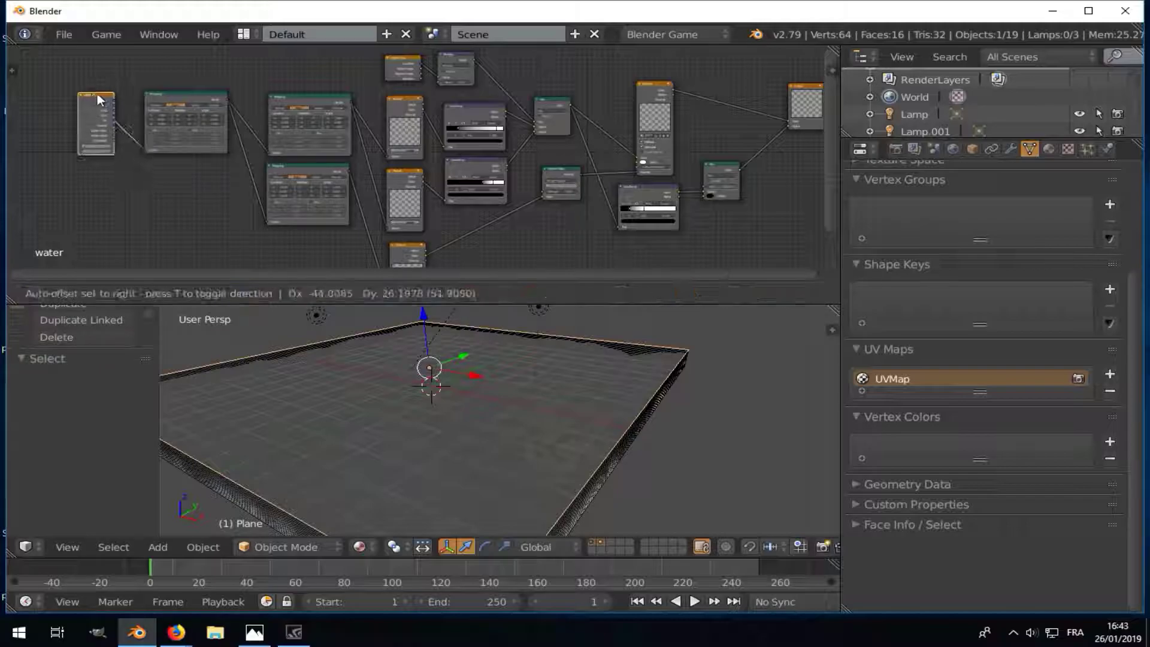
mouse_move(189, 99)
left_mouse_down()
mouse_move(192, 153)
mouse_move(192, 137)
left_mouse_up()
left_click_drag(107, 91, 107, 137)
- Tidy the node tree layout, aligning the tall node and moving the output node up-right
key("Home")
middle_click_drag(486, 163, 386, 152)
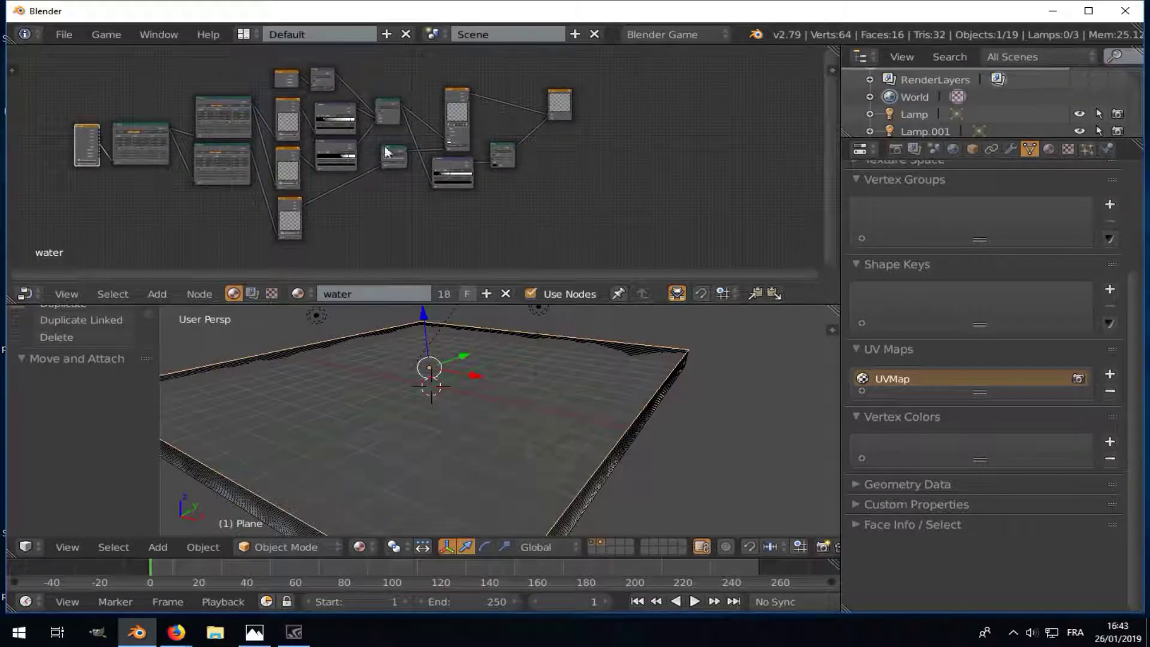
left_click_drag(288, 206, 290, 197)
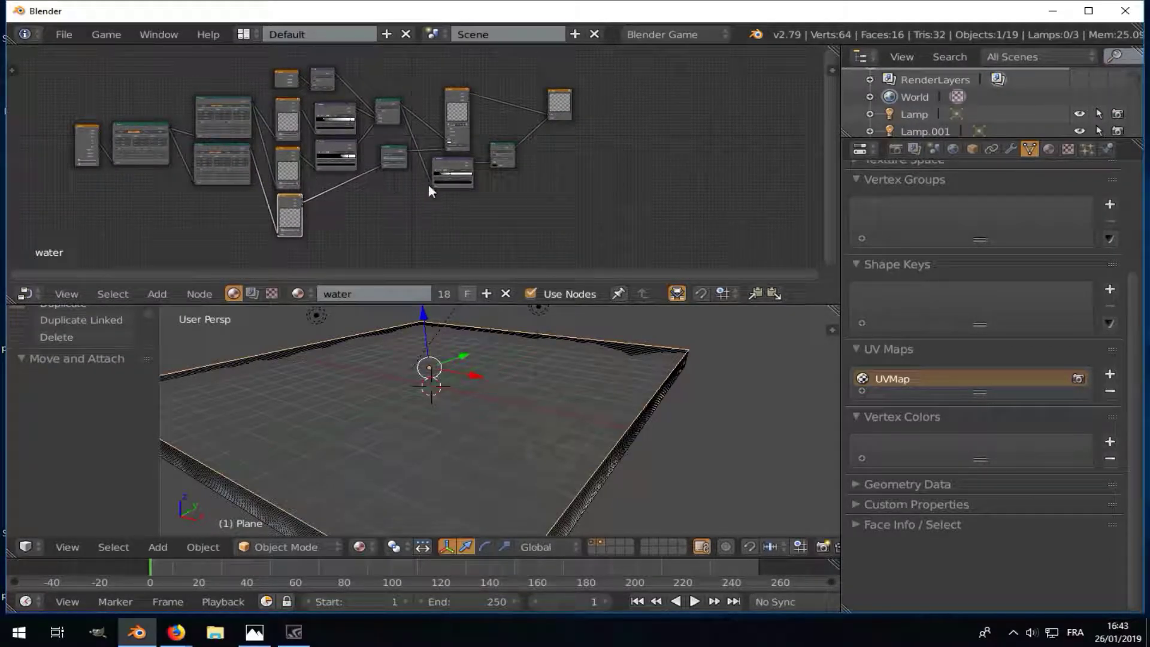
middle_click_drag(429, 189, 389, 160)
scroll(388, 160, "up", 1)
left_click_drag(367, 120, 358, 93)
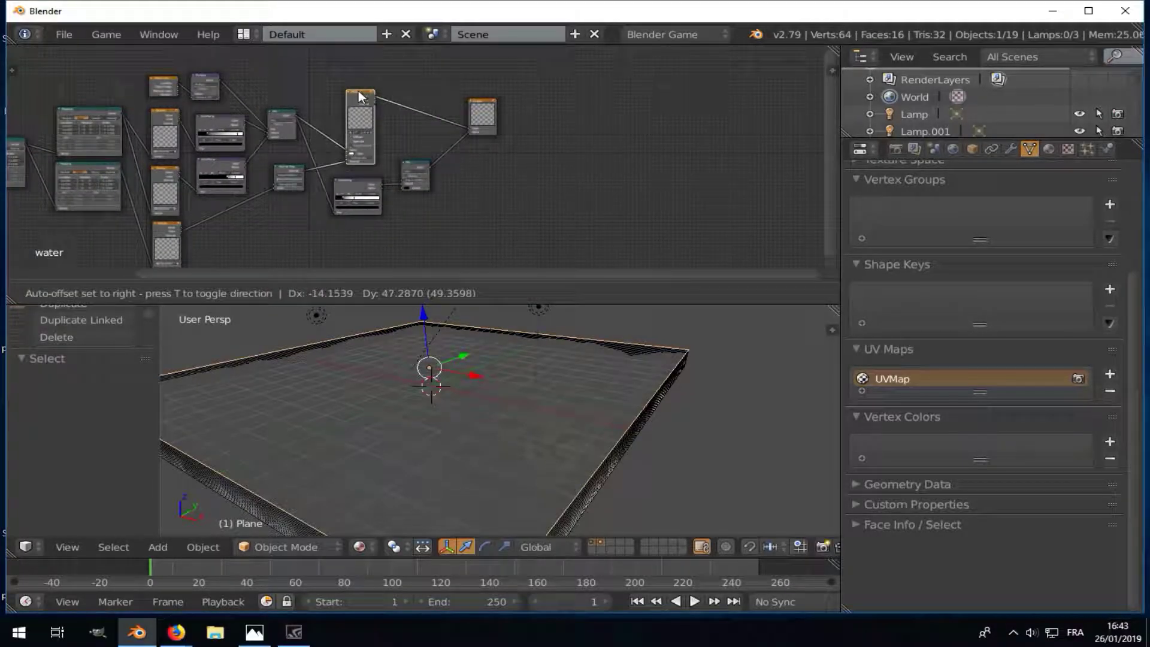
mouse_move(487, 100)
left_mouse_down()
mouse_move(502, 72)
mouse_move(517, 120)
left_mouse_up()
middle_click_drag(331, 172, 461, 160)
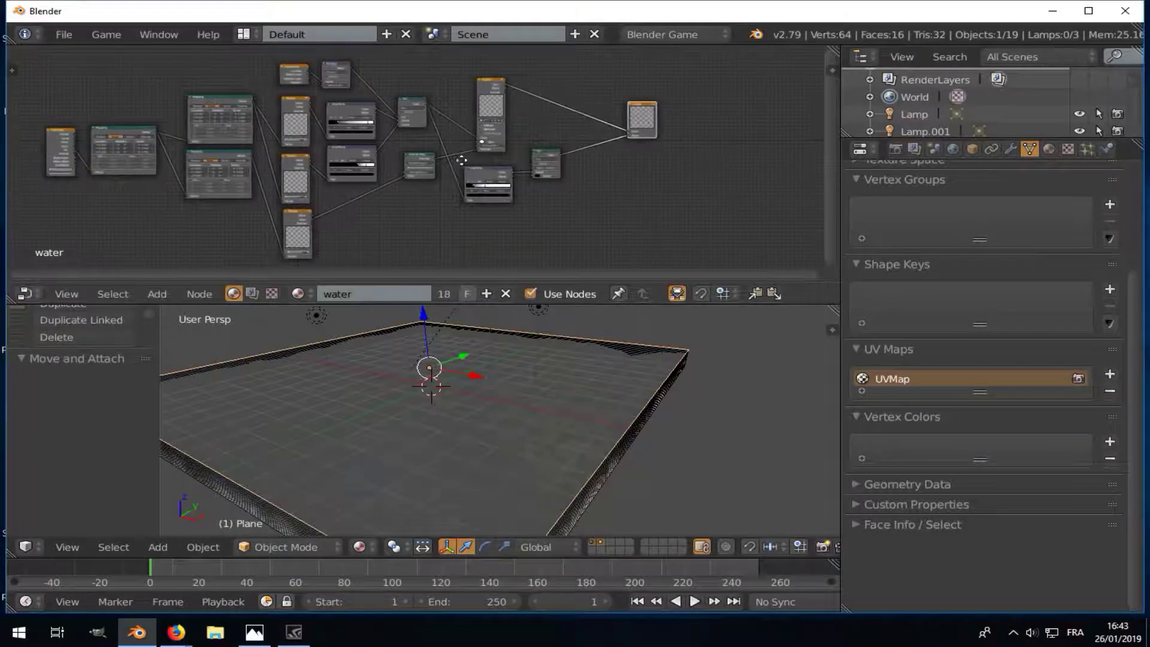
scroll(432, 159, "down", 1)
scroll(404, 159, "down", 1)
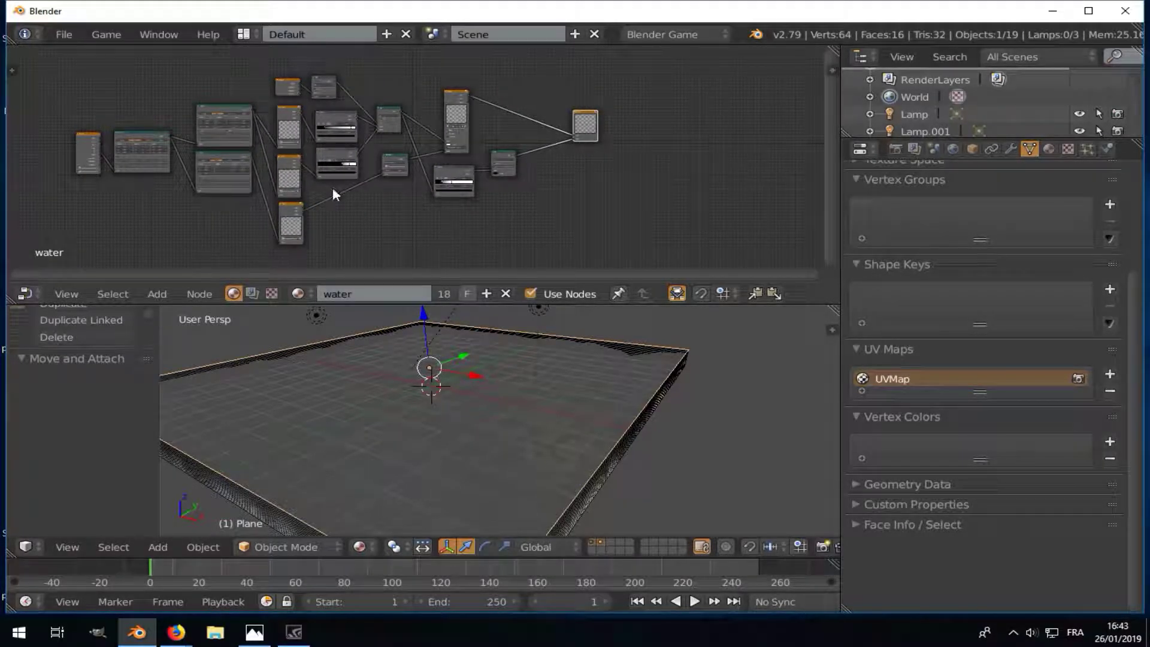
scroll(333, 186, "up", 2)
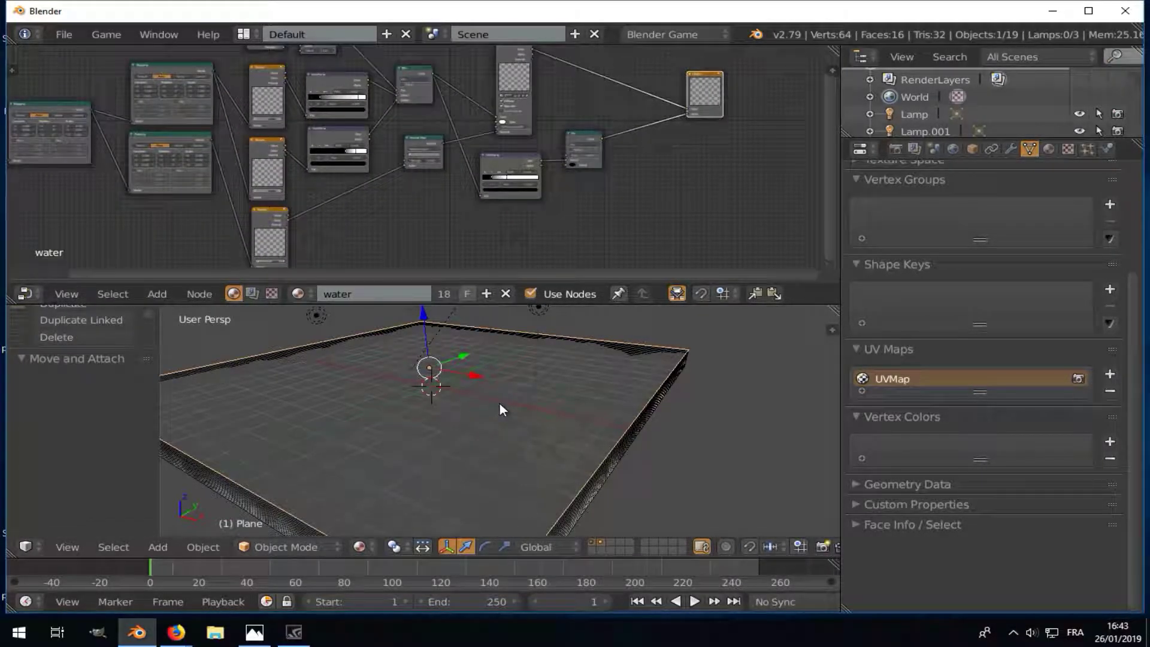
- Preview the water in the game engine, then set the first Mapping node's Scale to 2.2
key("p")
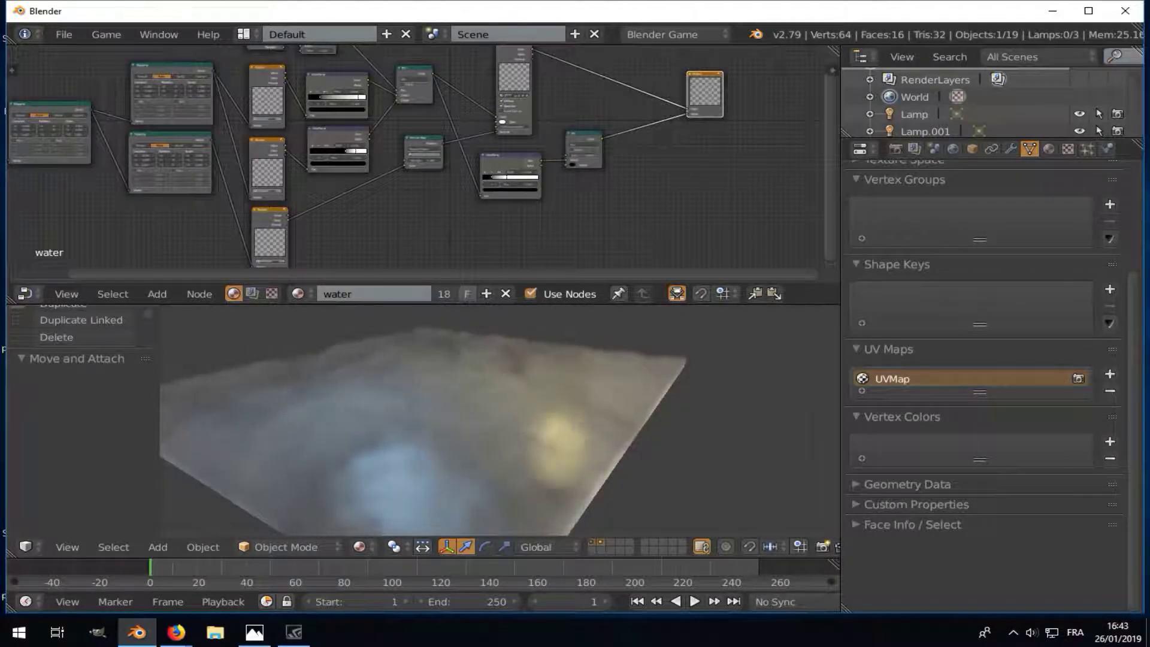
key("Escape")
scroll(203, 139, "up", 2)
scroll(171, 124, "up", 2)
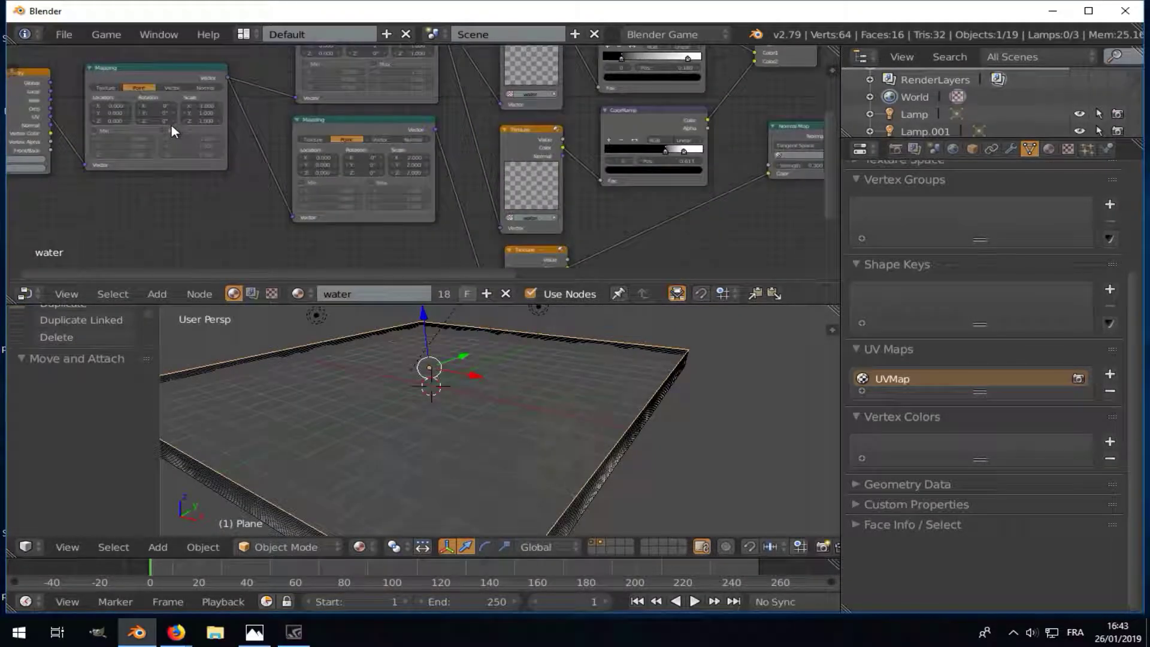
middle_click_drag(374, 132, 305, 142)
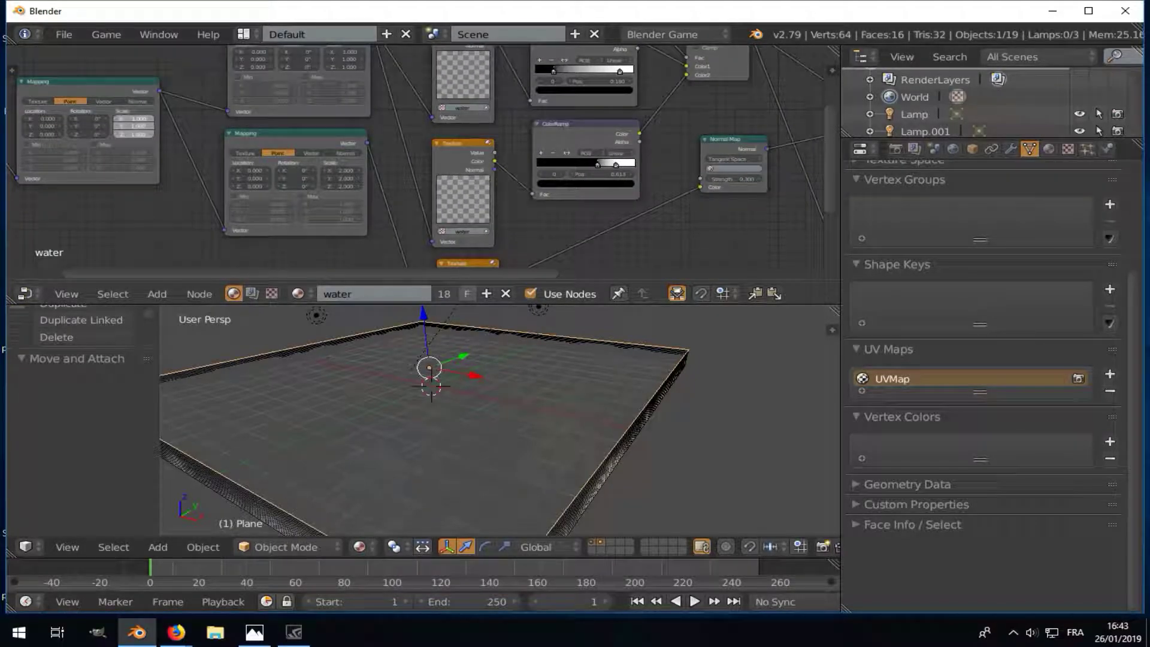
type("2.2")
key("Return")
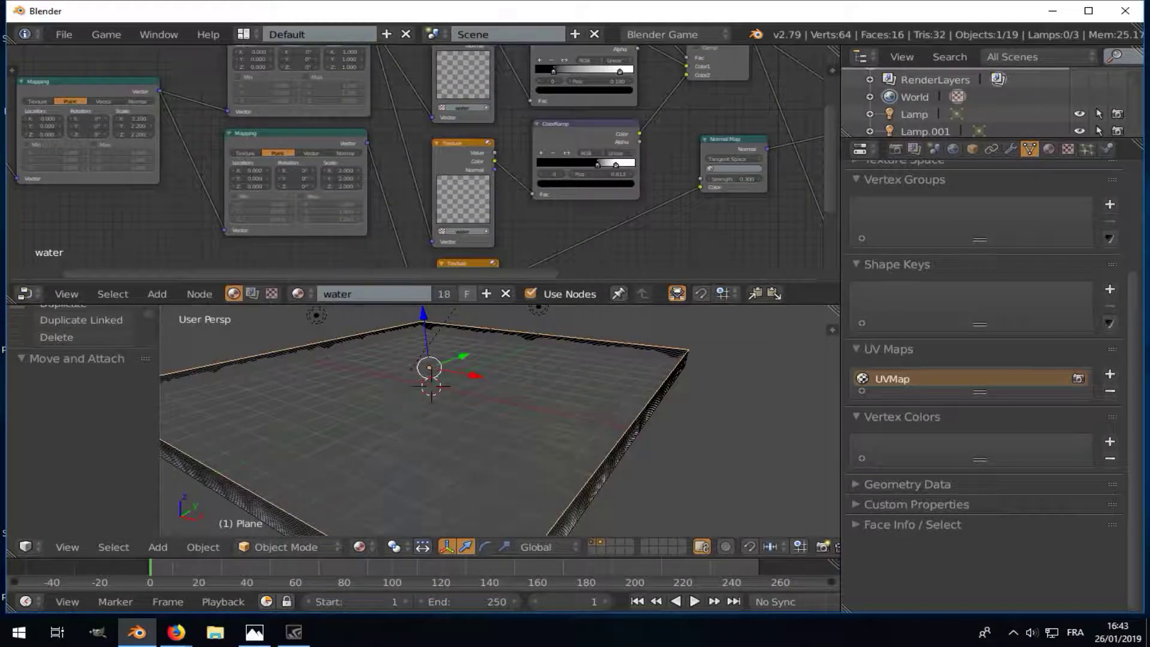
- Preview the rescaled water from several angles, then bring the ColorRamp nodes into view
key("p")
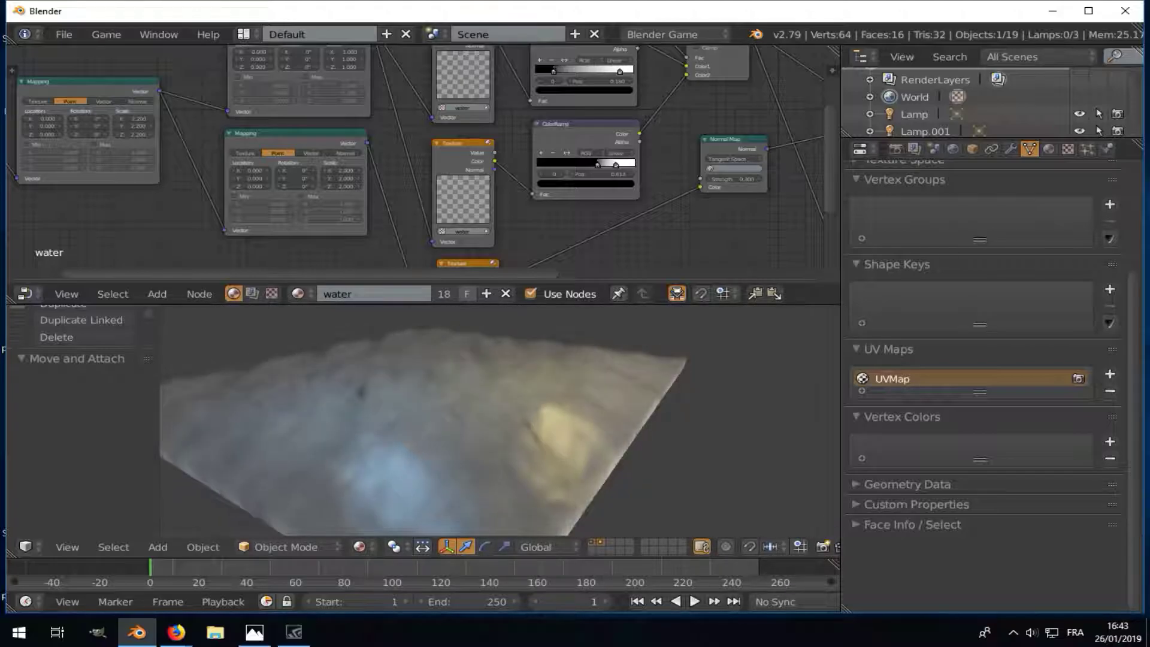
key("Escape")
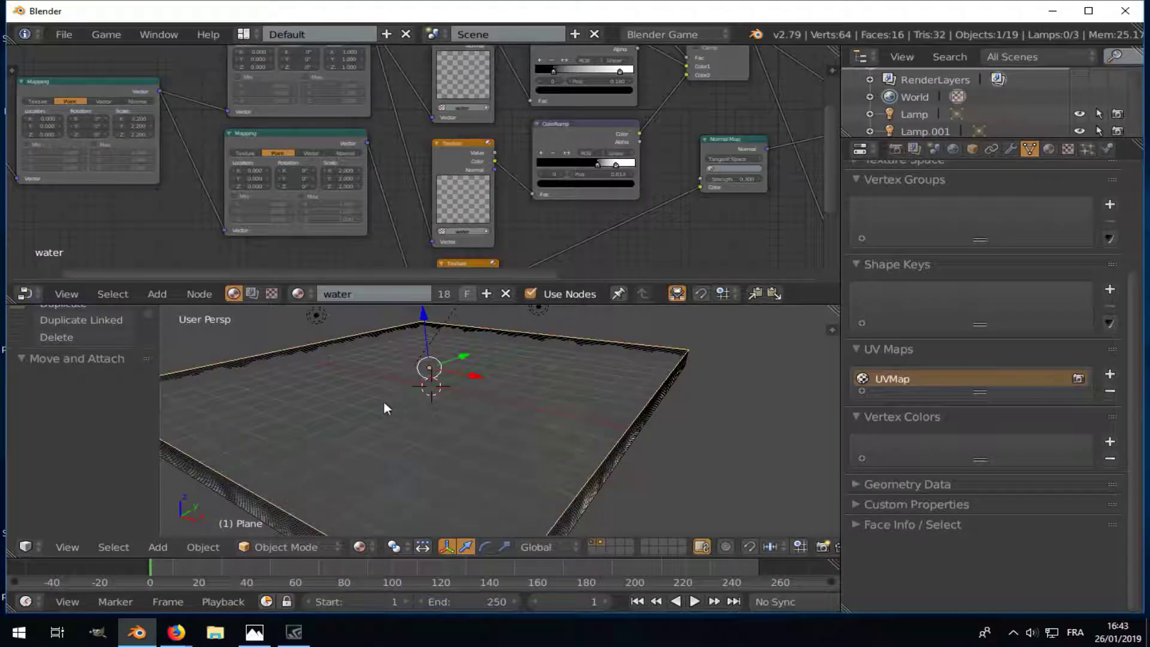
middle_click_drag(383, 403, 562, 387)
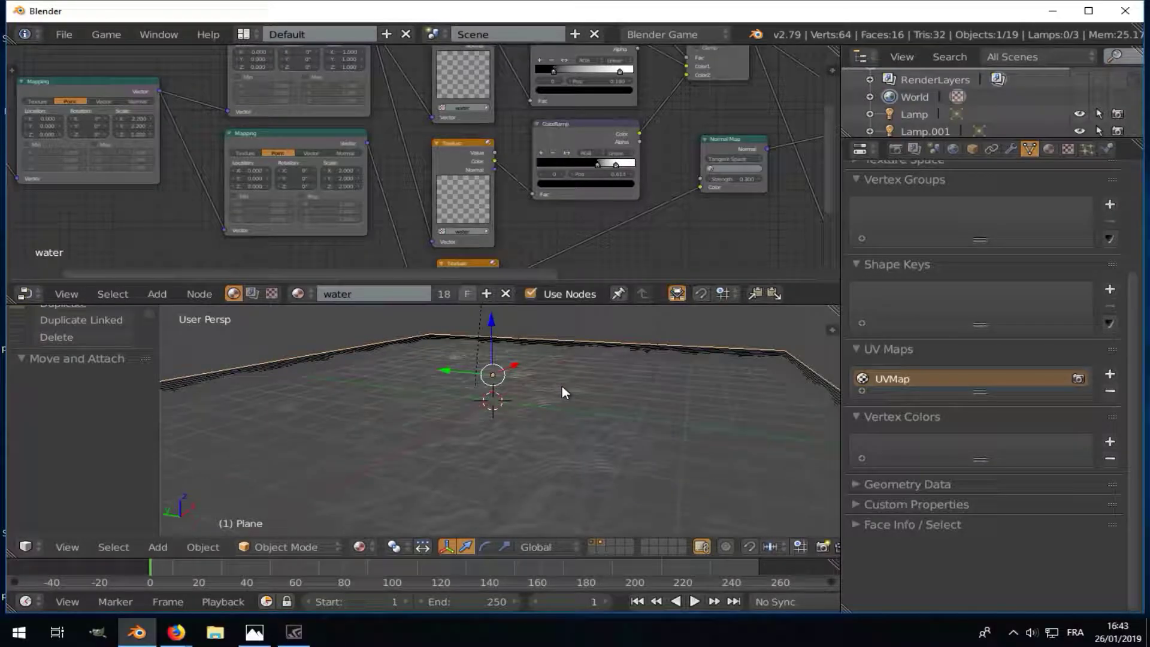
key("p")
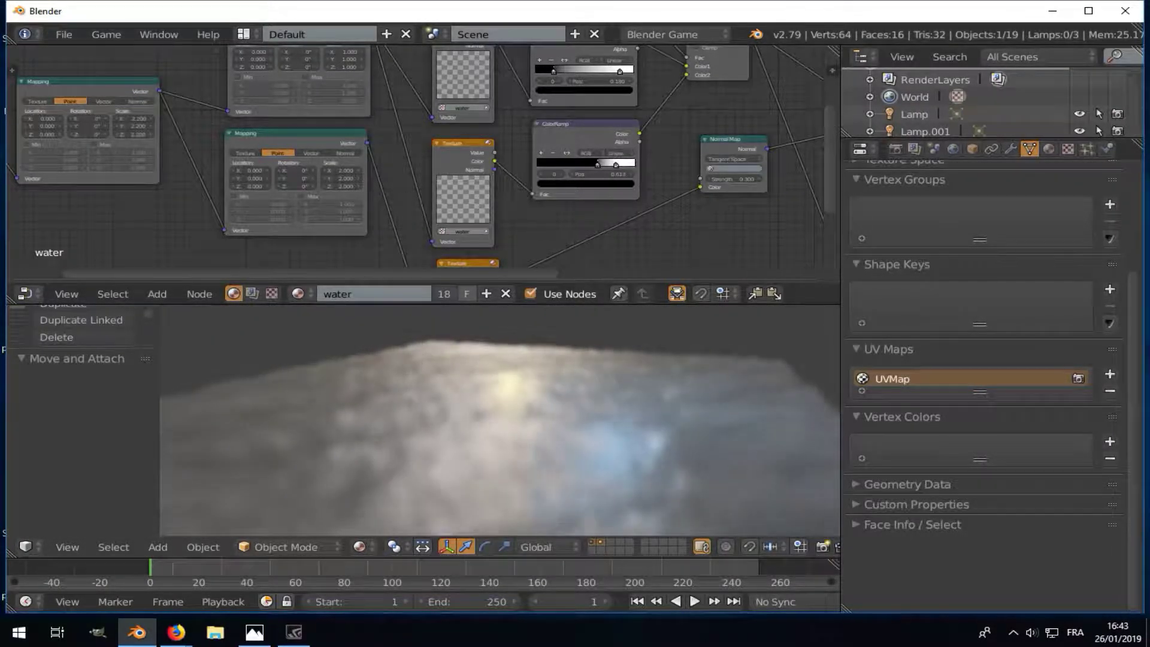
key("Escape")
middle_click_drag(534, 384, 445, 379)
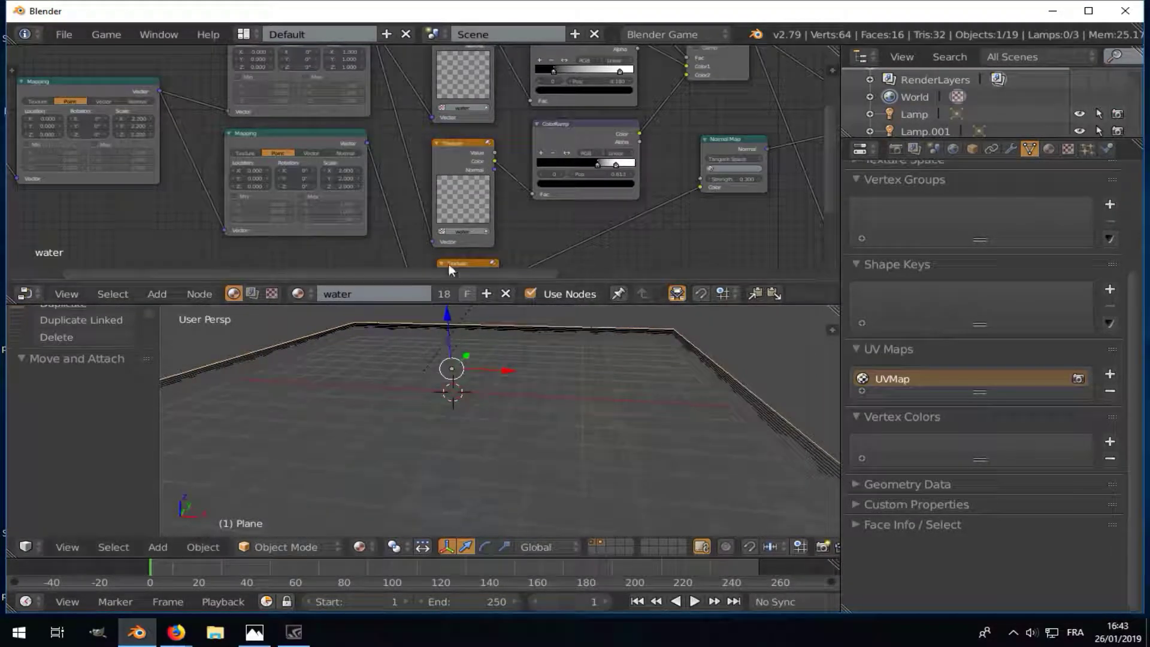
scroll(448, 262, "down", 2)
middle_click_drag(424, 123, 316, 158)
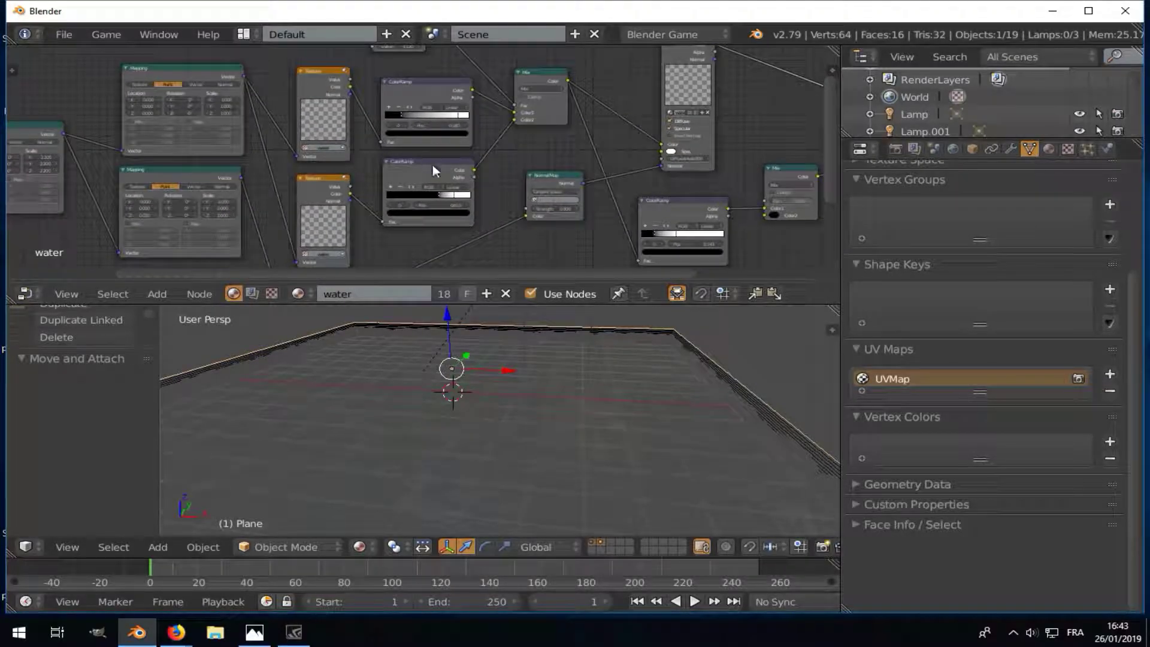
middle_click_drag(481, 193, 450, 162)
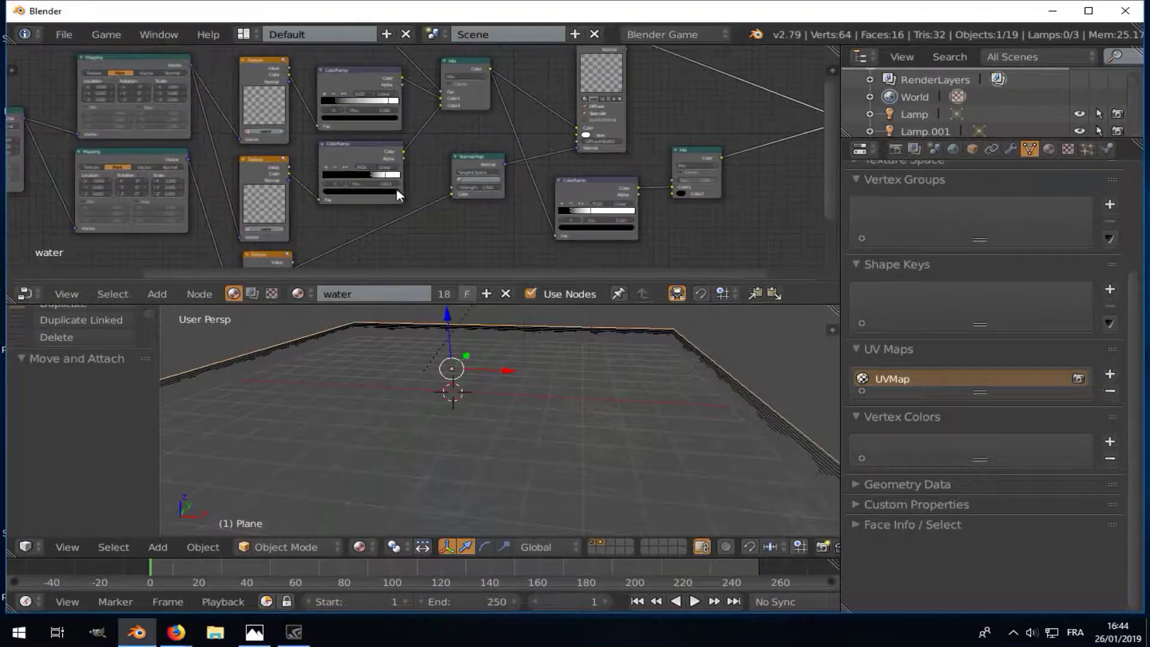
scroll(370, 159, "up", 2)
- Shift the lower ColorRamp's stops closer together and undo a trial move of the upper black stop
scroll(371, 163, "up", 2)
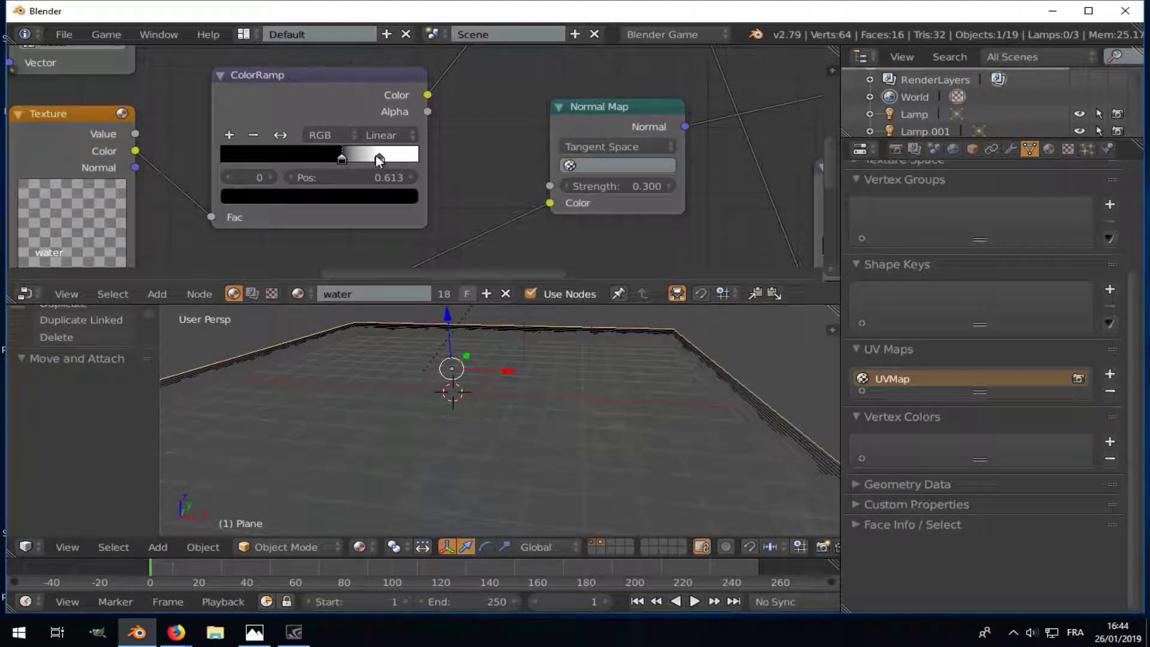
middle_click_drag(522, 372, 596, 355)
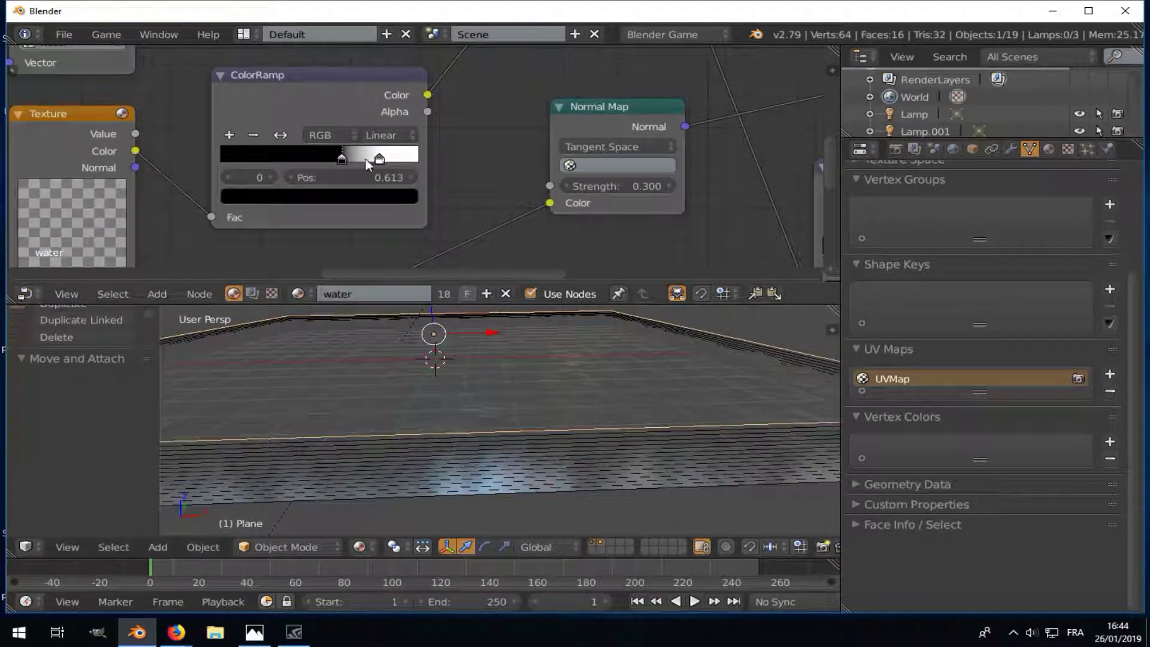
mouse_move(379, 159)
left_mouse_down()
mouse_move(322, 162)
mouse_move(370, 163)
left_mouse_up()
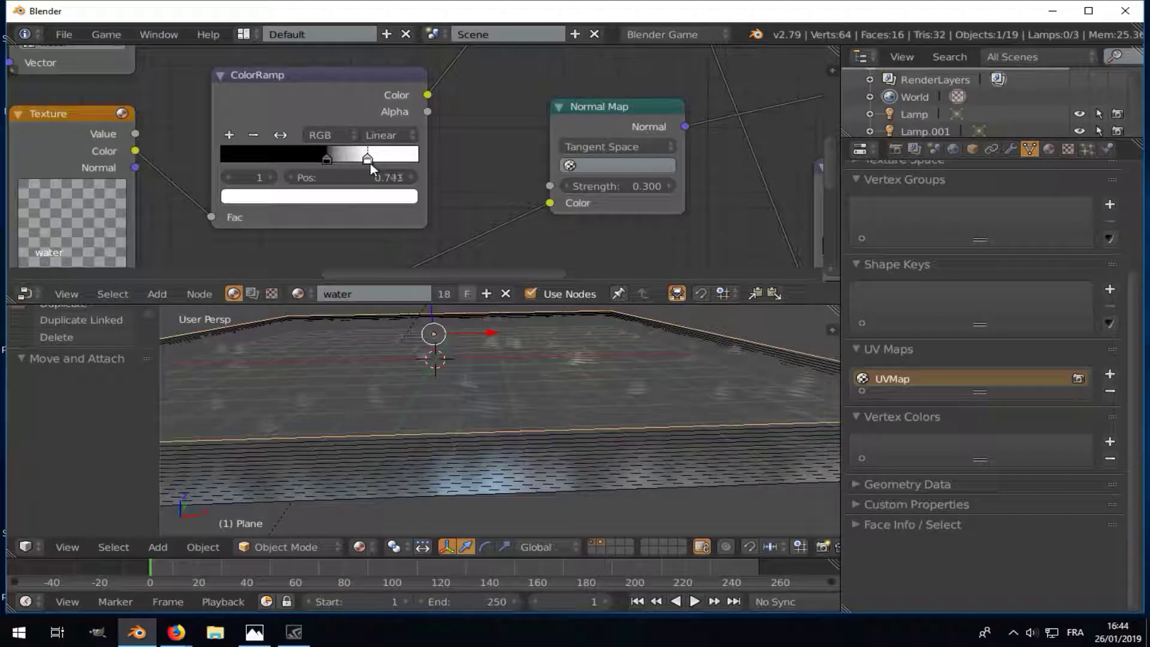
left_click_drag(330, 154, 320, 160)
scroll(282, 157, "up", 5, "shift")
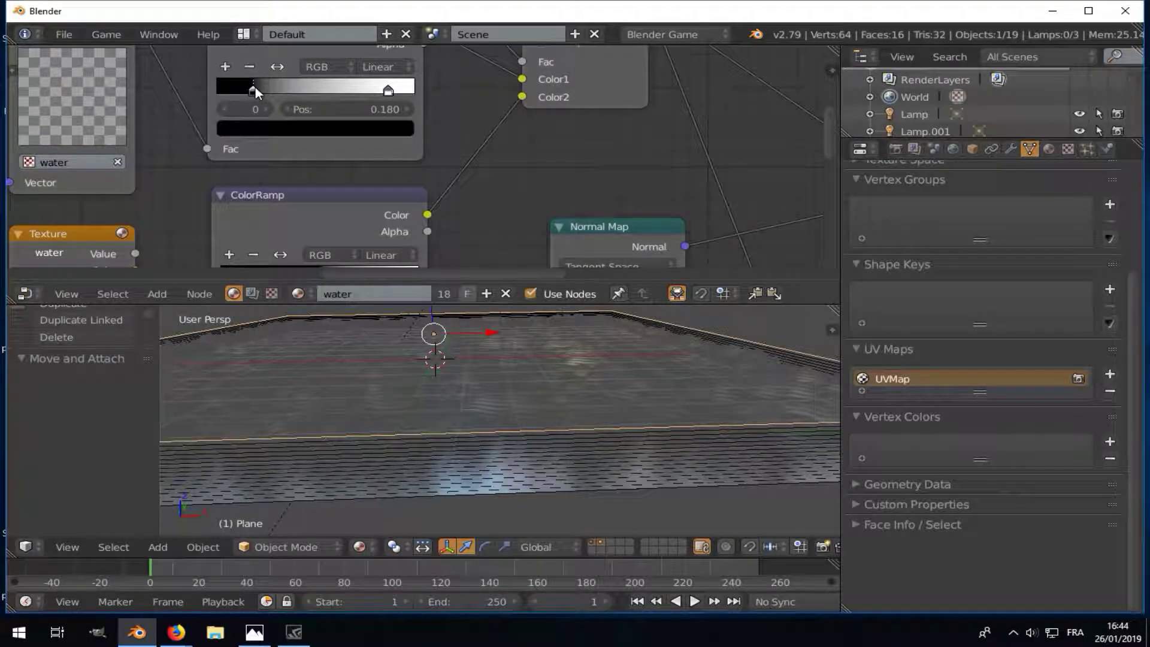
left_click_drag(253, 90, 283, 95)
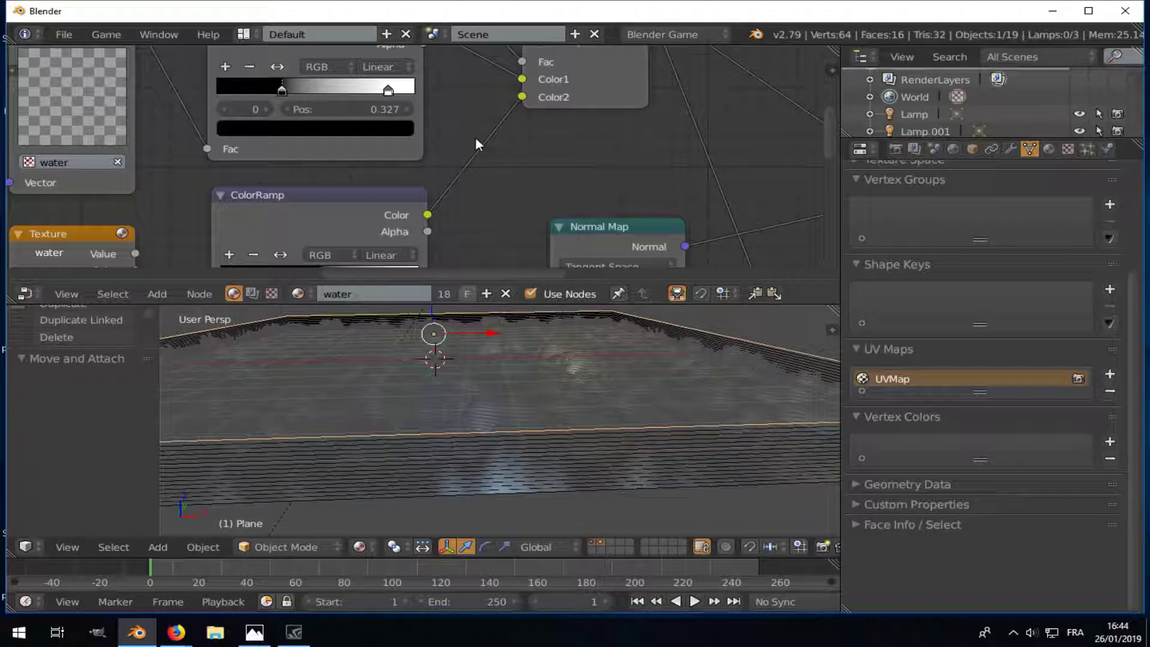
key("ctrl+z")
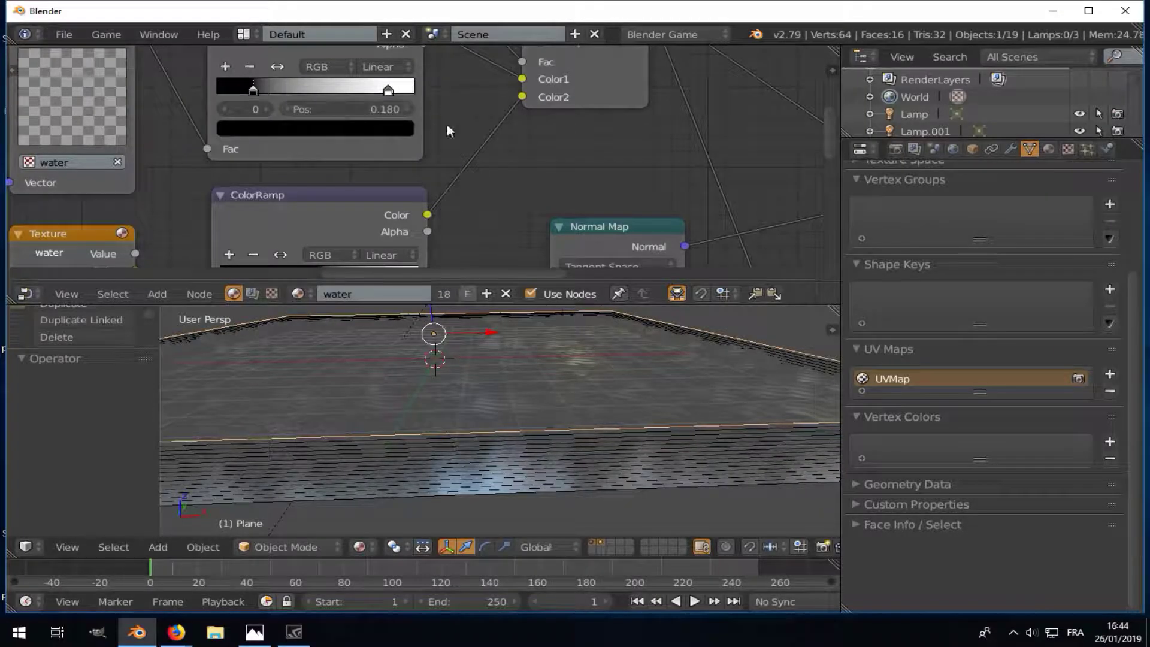
- Preview the water, then pinch the upper ColorRamp's stops: black near 0.466, white at 0.598
scroll(447, 124, "down", 1)
scroll(514, 386, "up", 3)
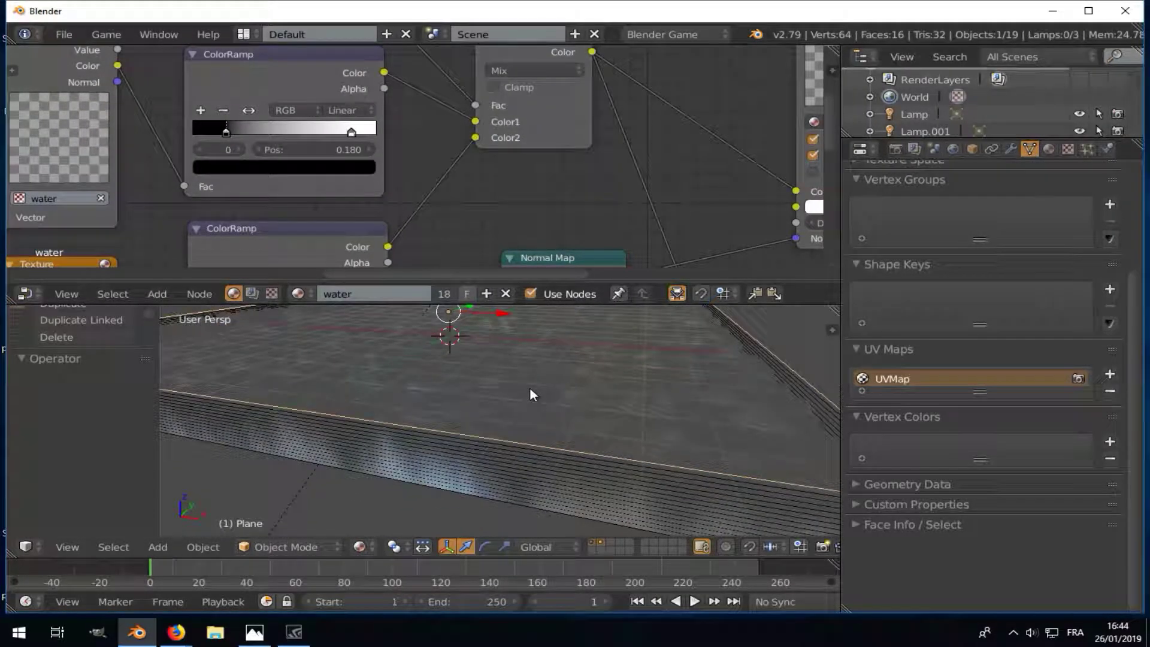
key("p")
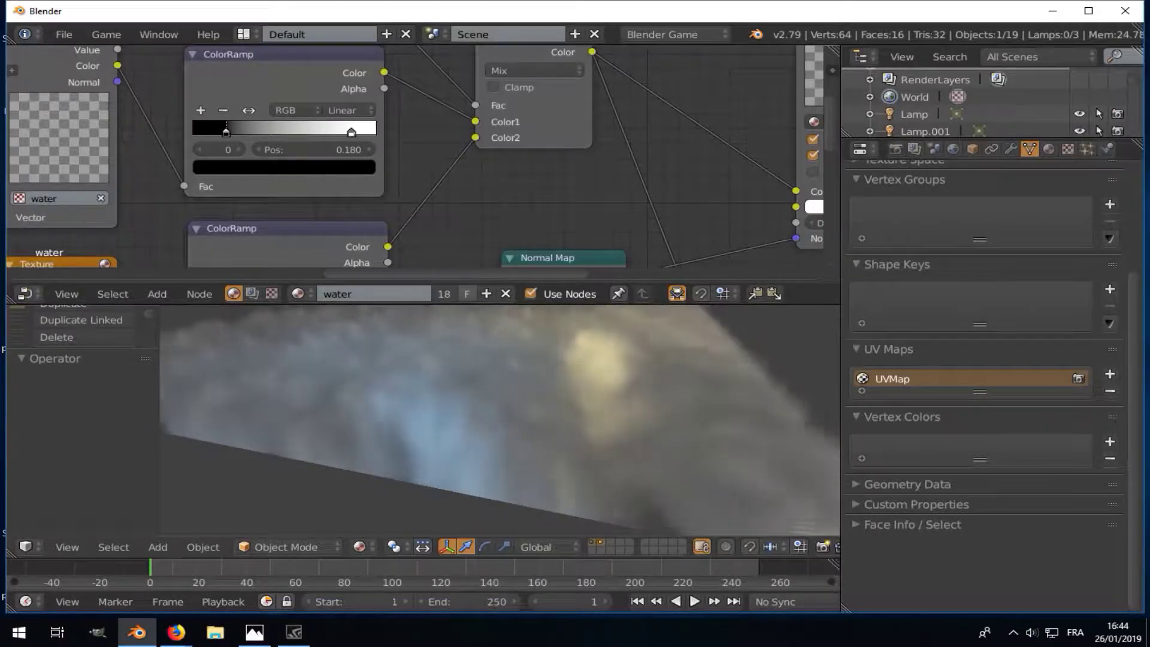
key("Escape")
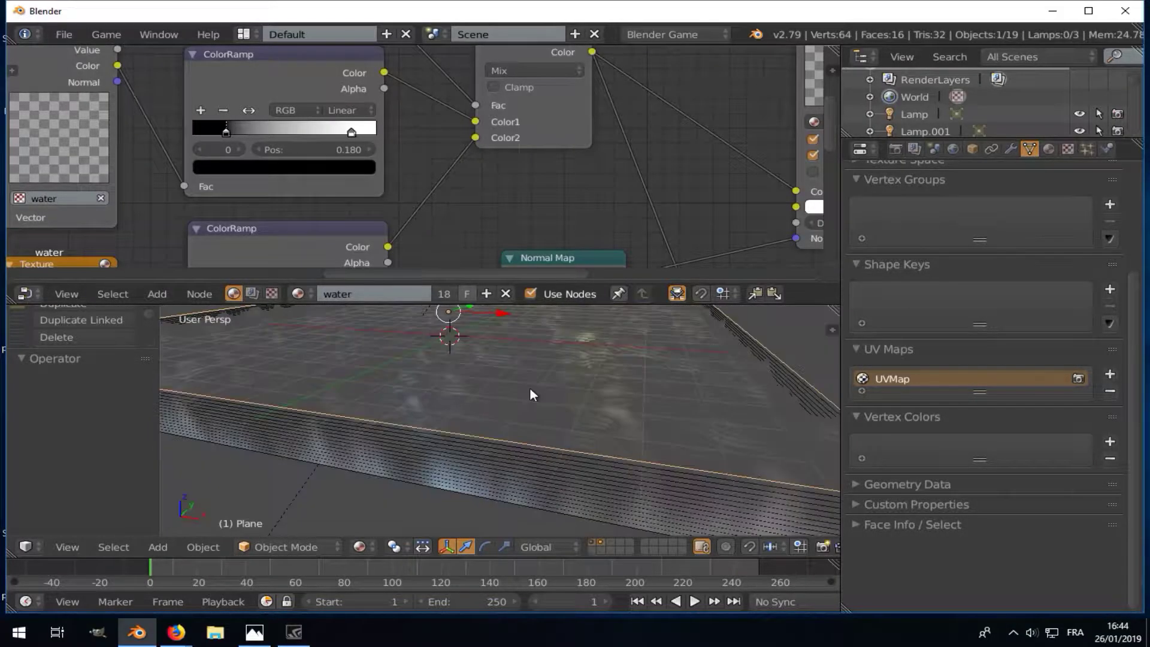
left_click_drag(228, 131, 274, 139)
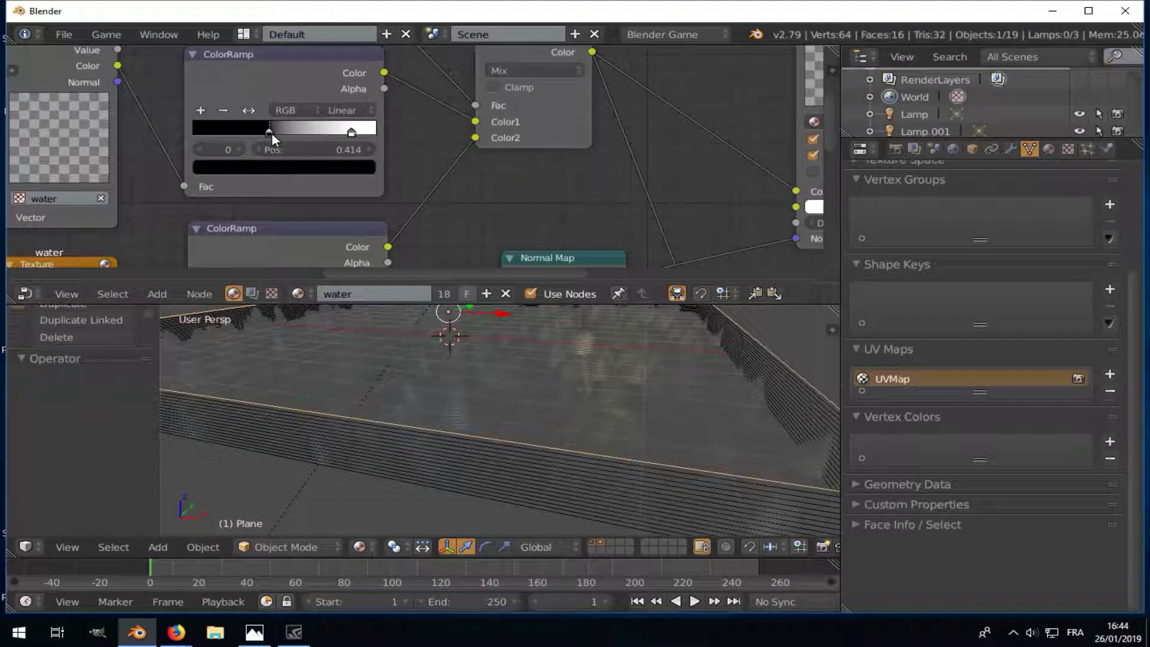
mouse_move(349, 132)
left_mouse_down()
mouse_move(284, 145)
mouse_move(304, 145)
left_mouse_up()
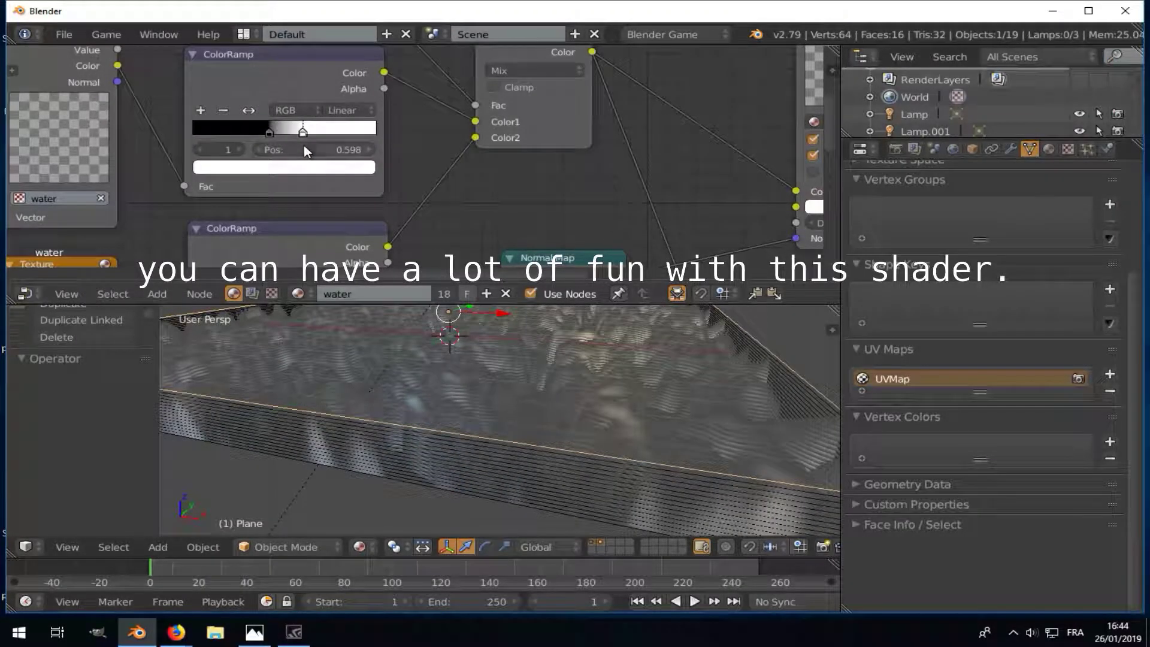
- Set the Multiply node's value to 3.290
middle_click_drag(505, 383, 486, 360)
scroll(282, 124, "down", 2)
scroll(283, 123, "down", 1)
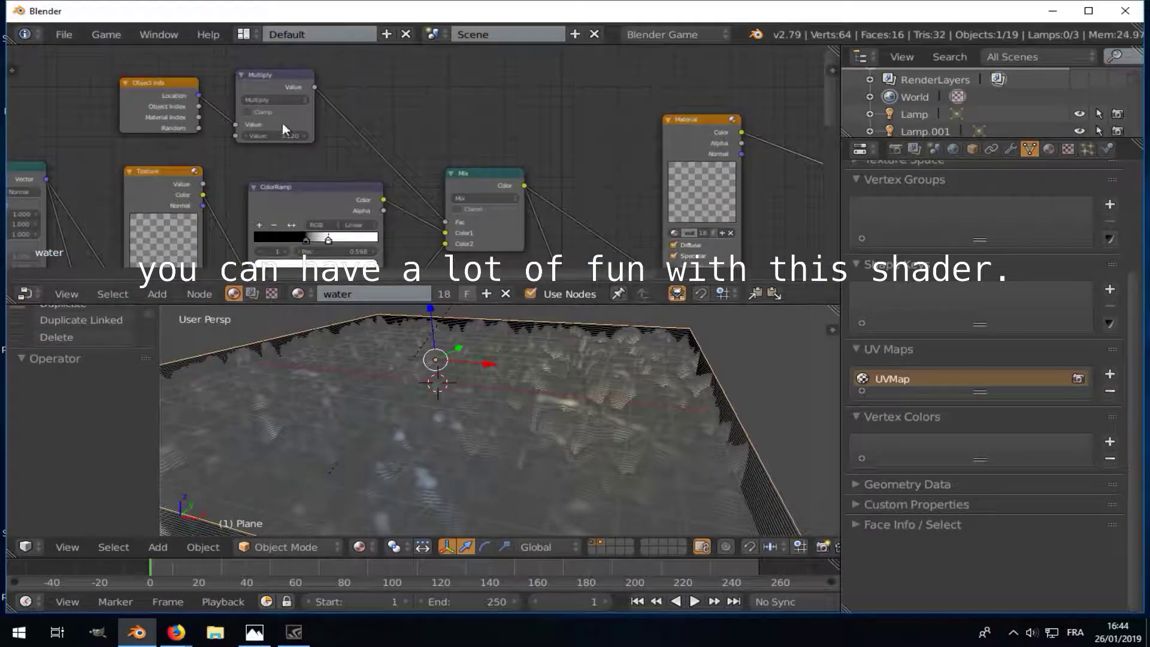
left_click_drag(273, 136, 294, 136)
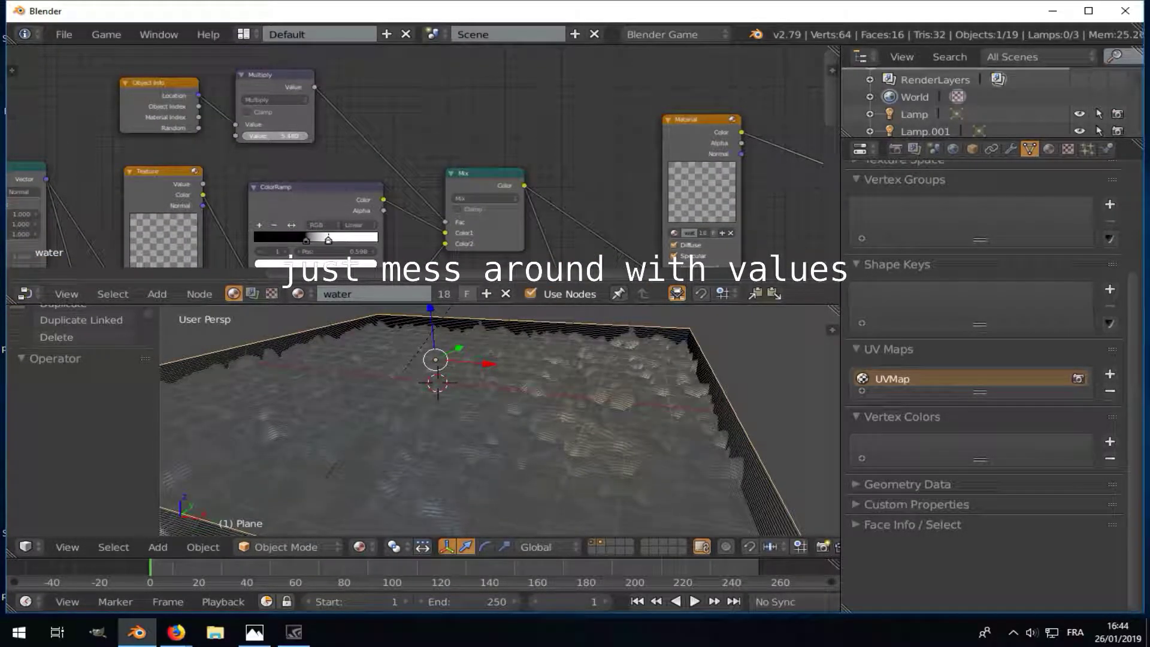
- Slide the ColorRamp's white stop toward the black one, near 0.239
scroll(390, 147, "down", 2)
mouse_move(390, 150)
middle_mouse_down()
mouse_move(455, 153)
mouse_move(431, 102)
middle_mouse_up()
scroll(418, 174, "up", 3)
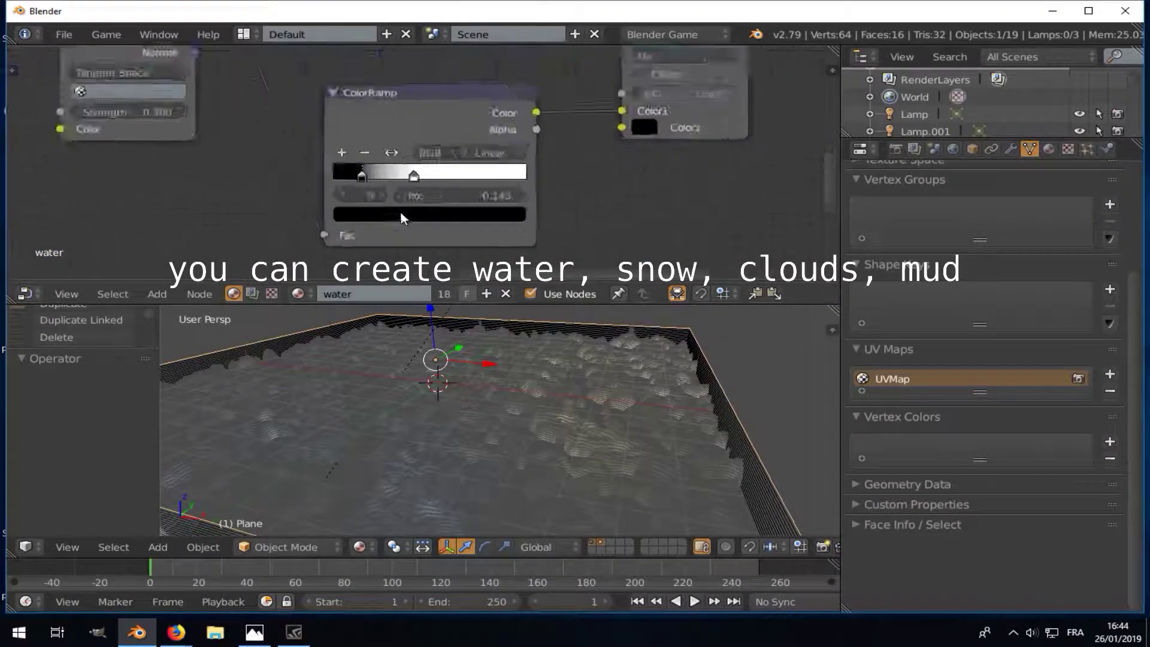
scroll(417, 174, "up", 2)
mouse_move(418, 173)
left_mouse_down()
mouse_move(371, 178)
mouse_move(357, 165)
mouse_move(372, 172)
left_mouse_up()
- Set the Mix node's Fac to 0.579 to darken the water, then stop the preview
scroll(458, 442, "up", 5)
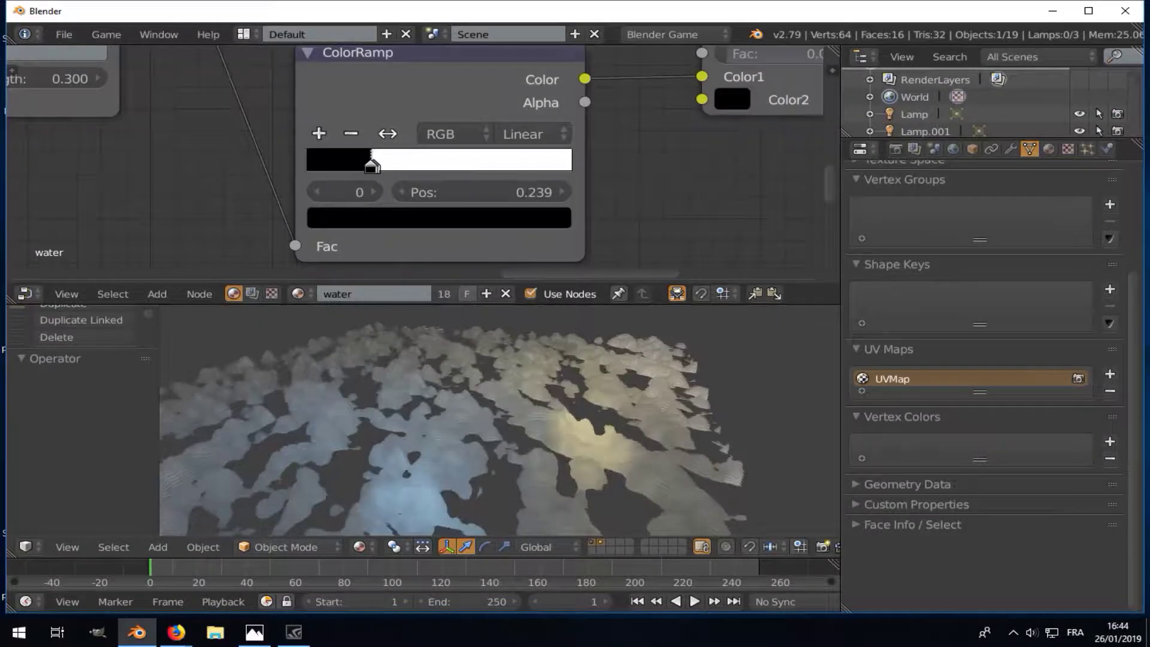
middle_click_drag(455, 419, 479, 413)
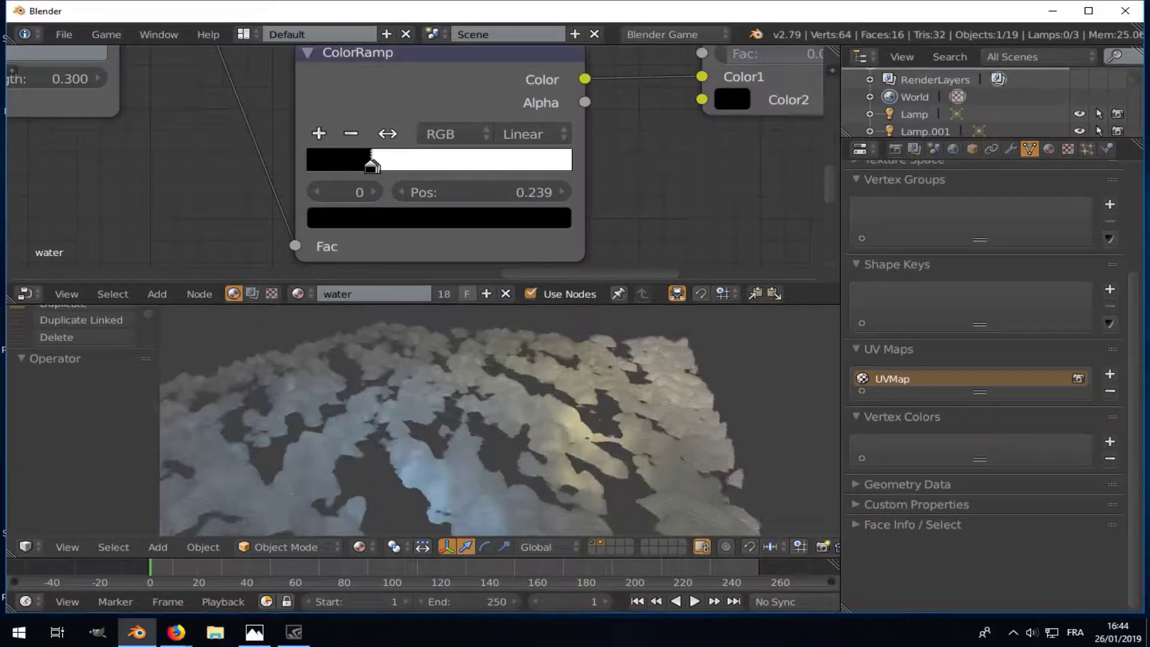
scroll(480, 413, "down", 5)
middle_click_drag(711, 193, 626, 233)
left_click_drag(653, 94, 719, 98)
scroll(591, 390, "up", 5)
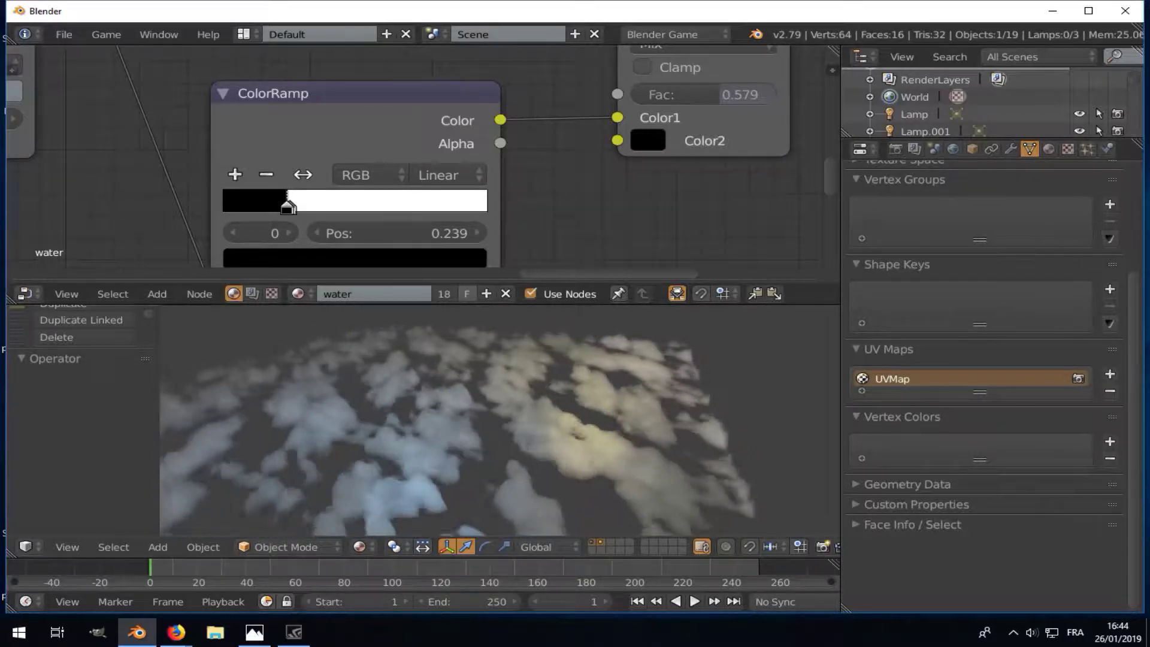
key("Escape")
- Select everything and scale it along Z to 0.276
key("a")
key("s")
key("z")
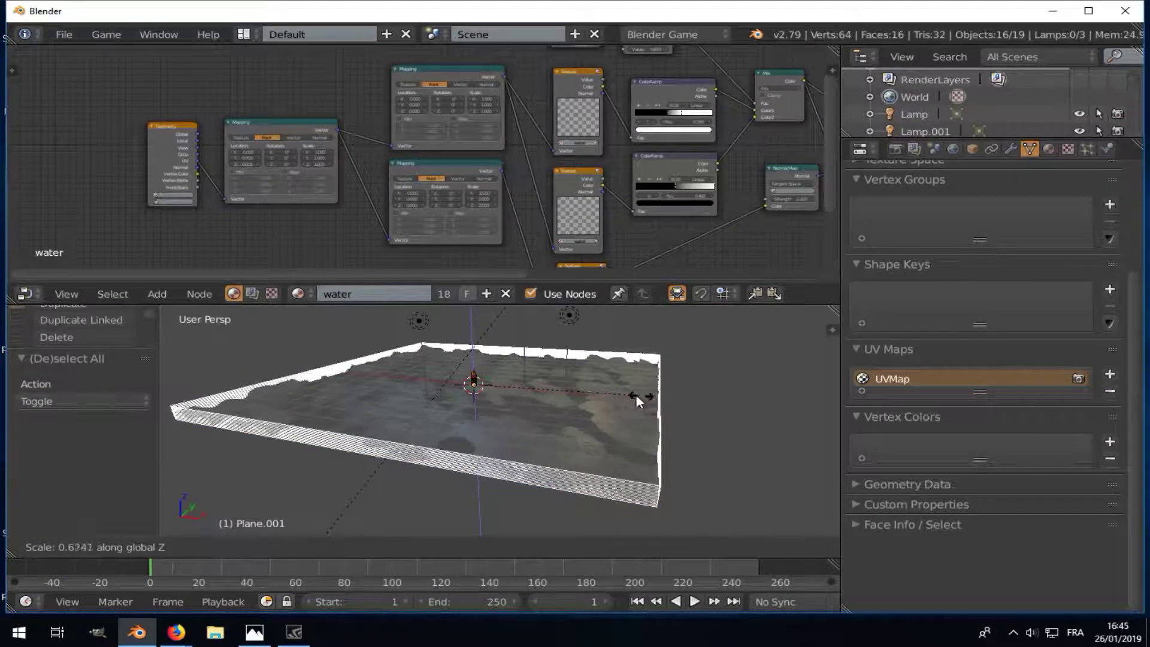
left_click(543, 394)
- Raise the Multiply node's value to about 12
scroll(409, 145, "up", 2)
scroll(480, 143, "up", 2)
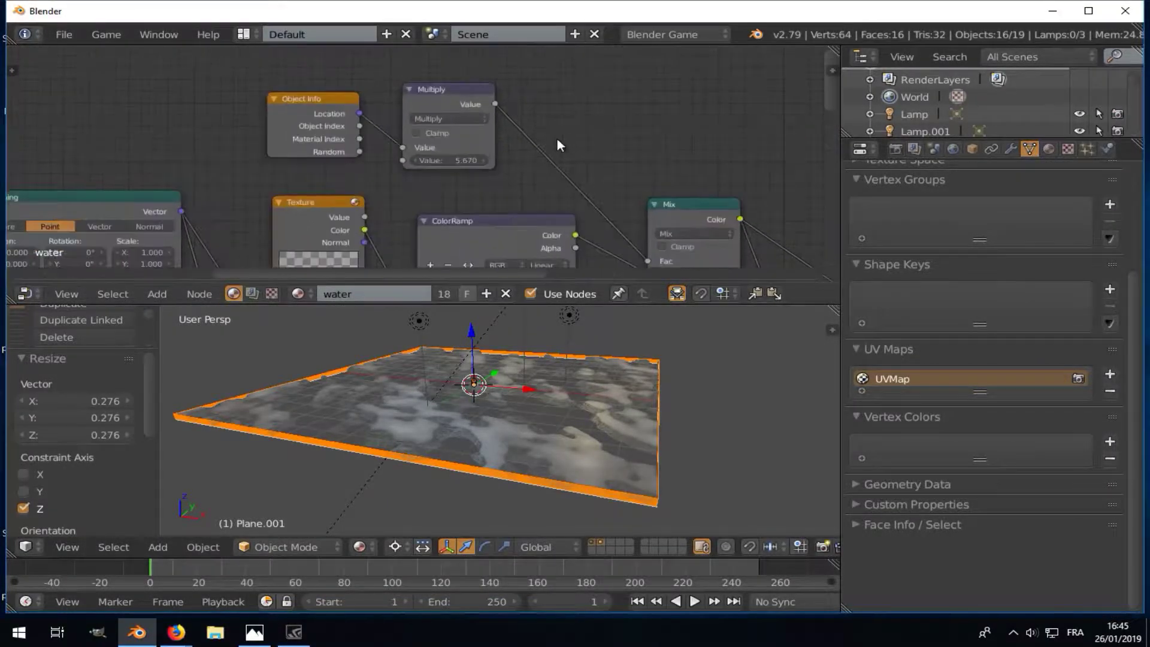
mouse_move(464, 162)
left_mouse_down()
mouse_move(431, 162)
mouse_move(563, 160)
left_mouse_up()
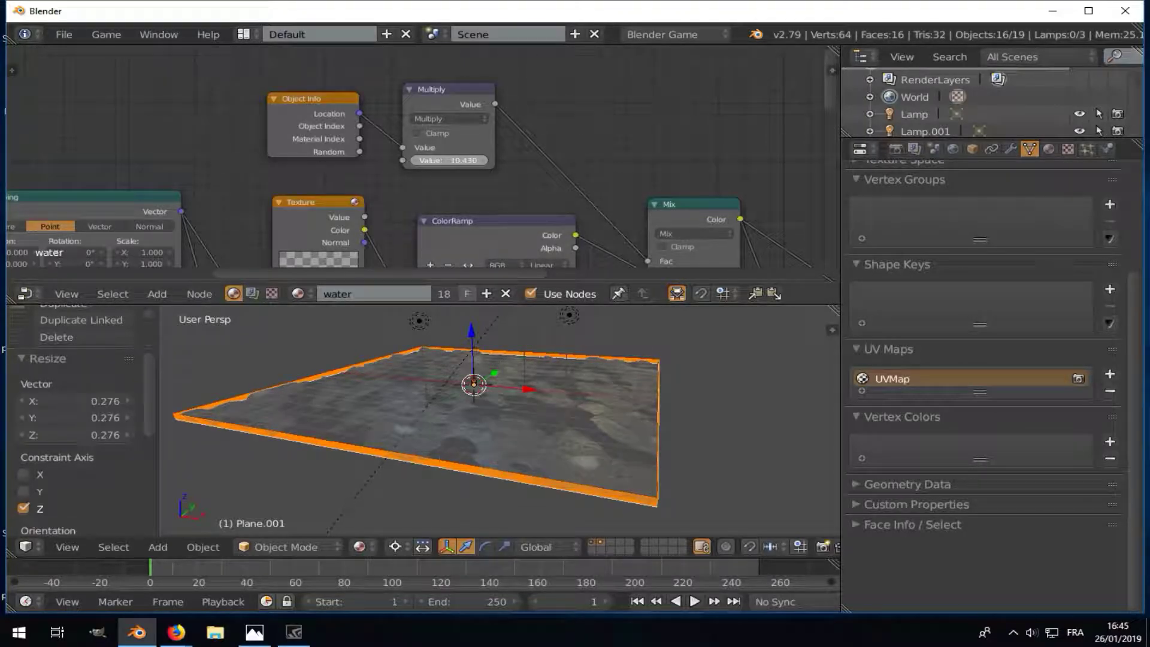
left_click_drag(449, 161, 463, 166)
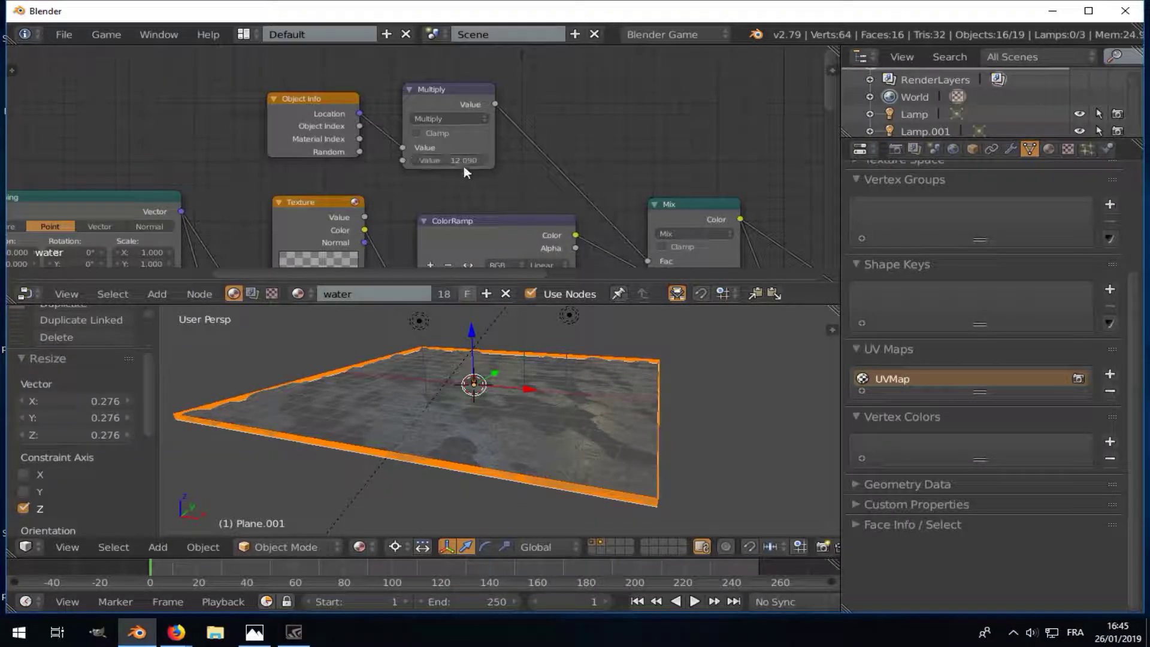
middle_click_drag(448, 387, 519, 387)
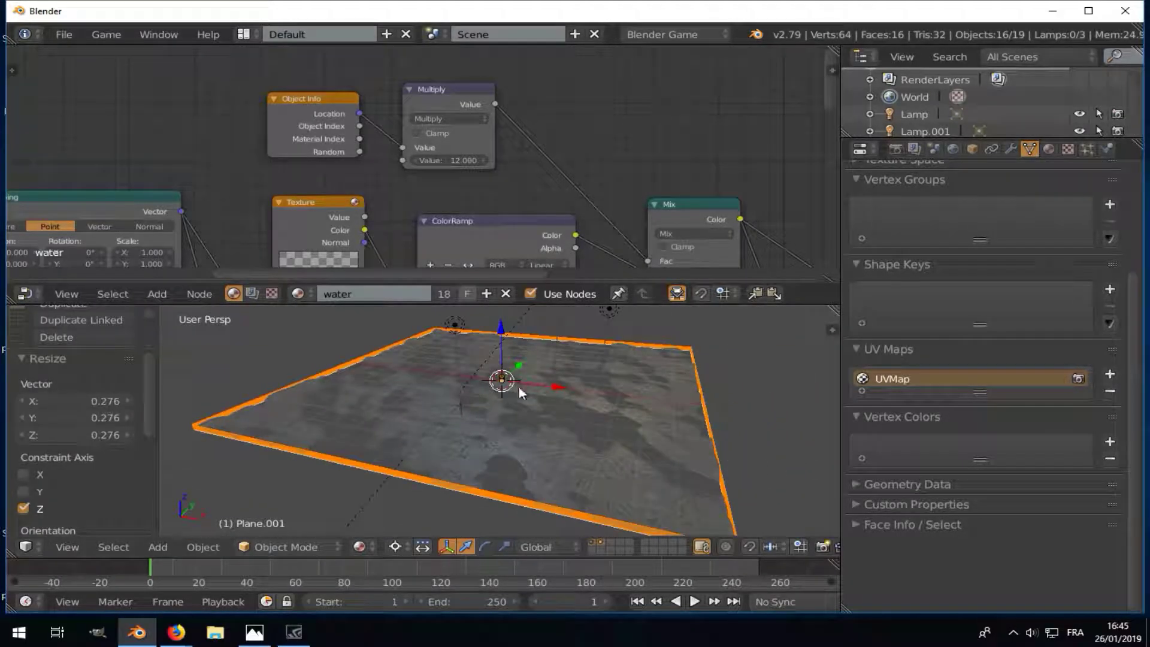
scroll(519, 387, "up", 5)
- Separate the slab mesh into its loose parts in Edit Mode
key("Tab")
key("p")
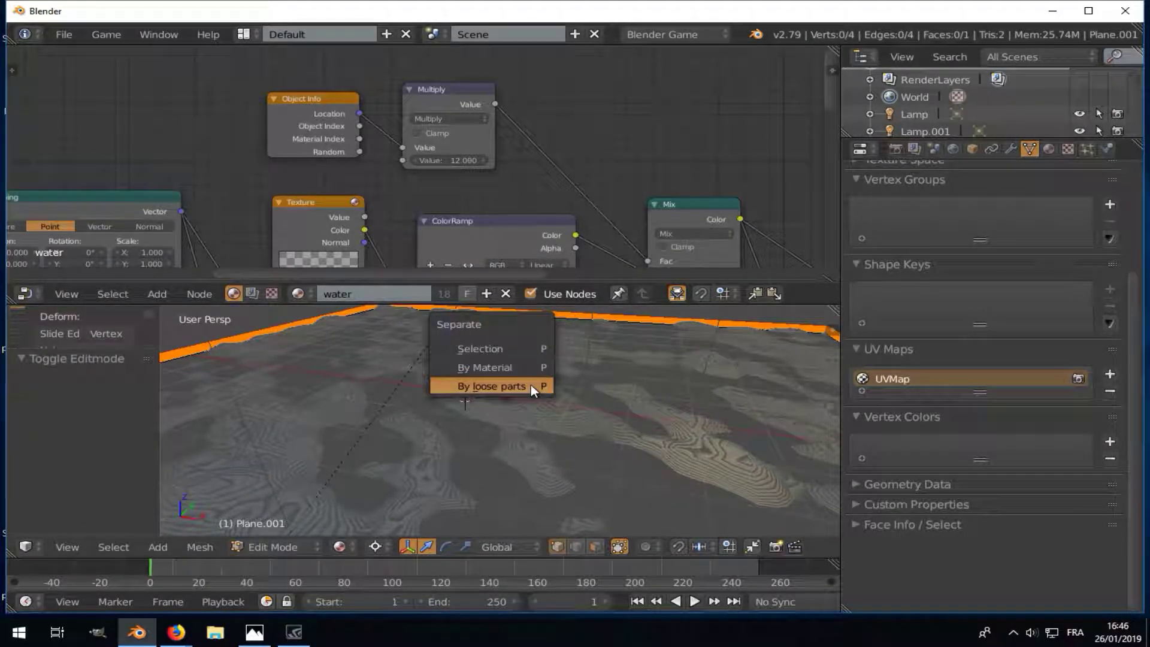
left_click(531, 385)
key("Tab")
- Preview the game, then set the left Mapping node's scale to 2
key("p")
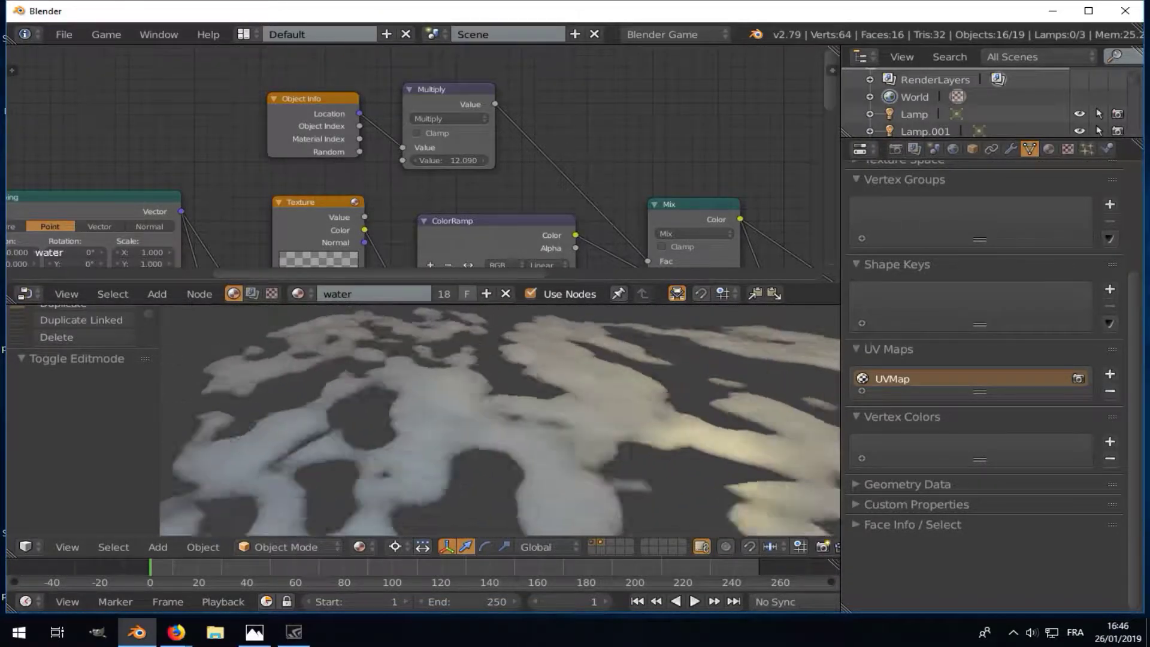
key("Escape")
scroll(323, 157, "down", 2)
middle_click_drag(200, 200, 318, 148)
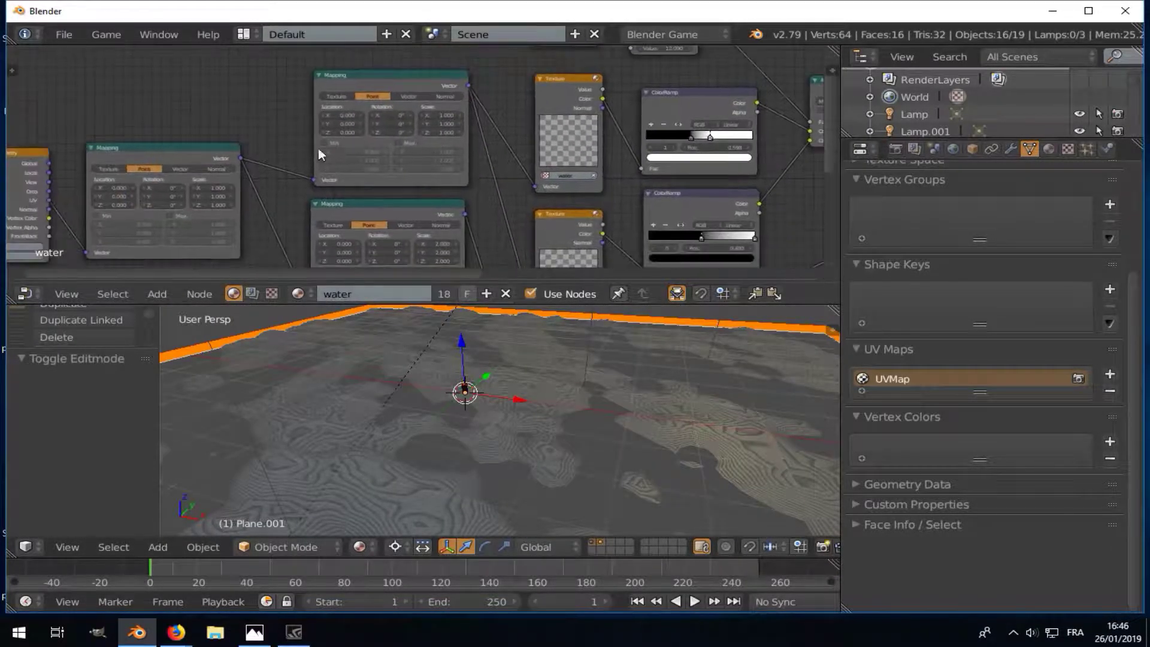
mouse_move(221, 180)
left_mouse_down()
mouse_move(221, 169)
mouse_move(214, 188)
left_mouse_up()
type("2")
key("Return")
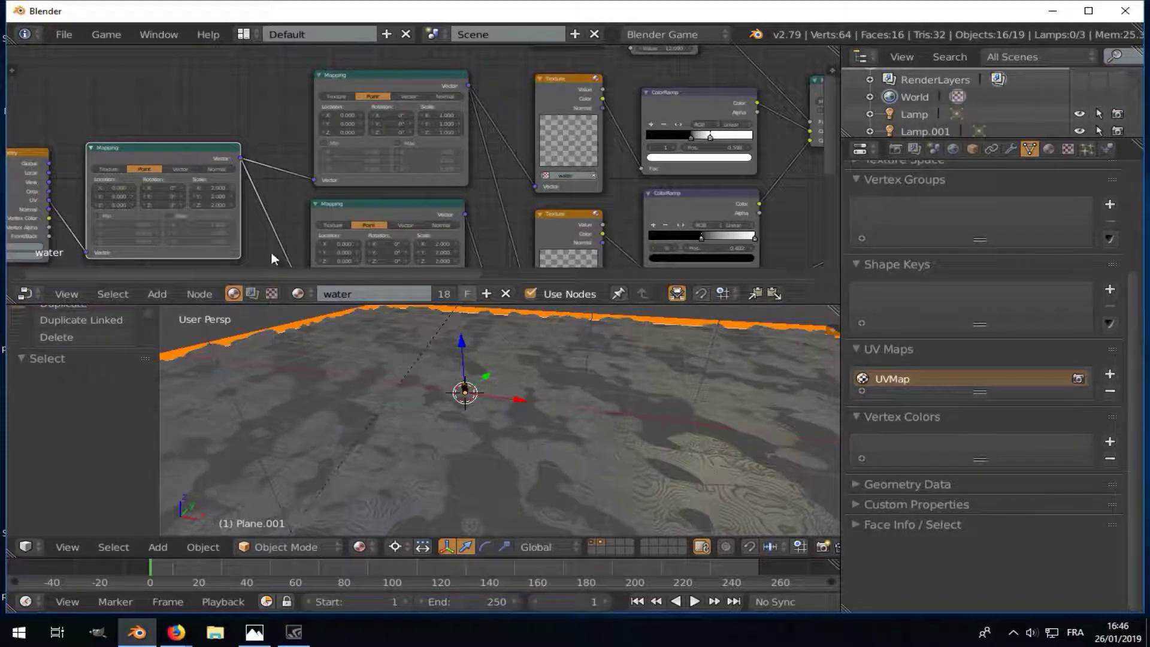
- Preview the animated water from across the plane, then add a Suzanne monkey at the origin
key("p")
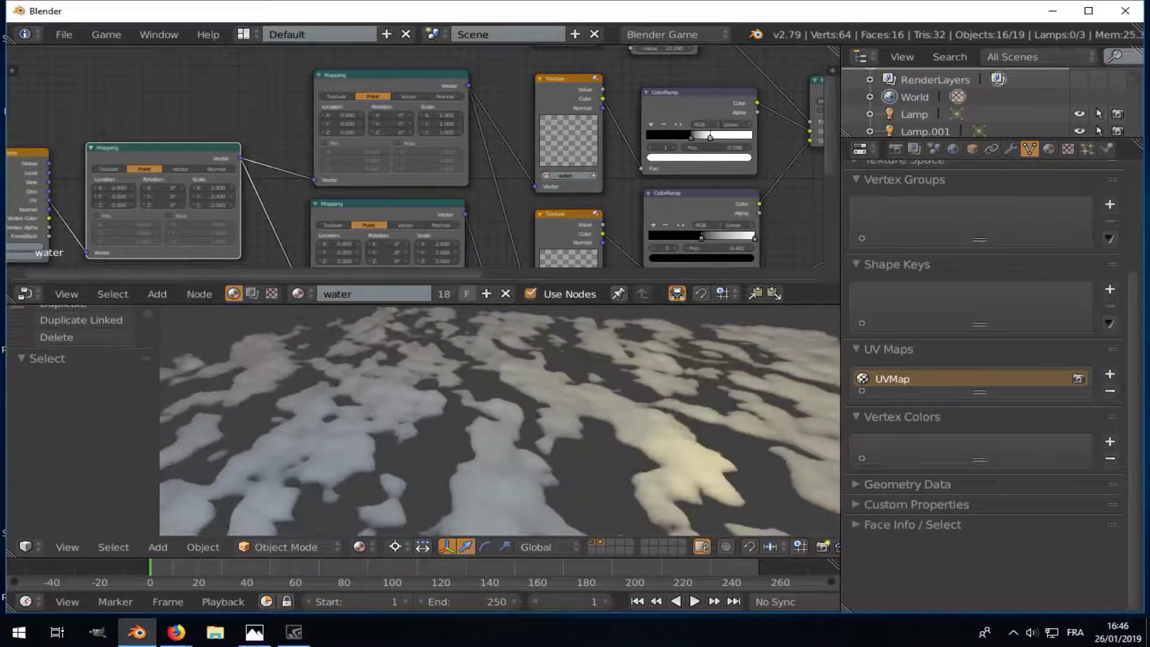
key("Escape")
middle_click_drag(631, 449, 608, 412)
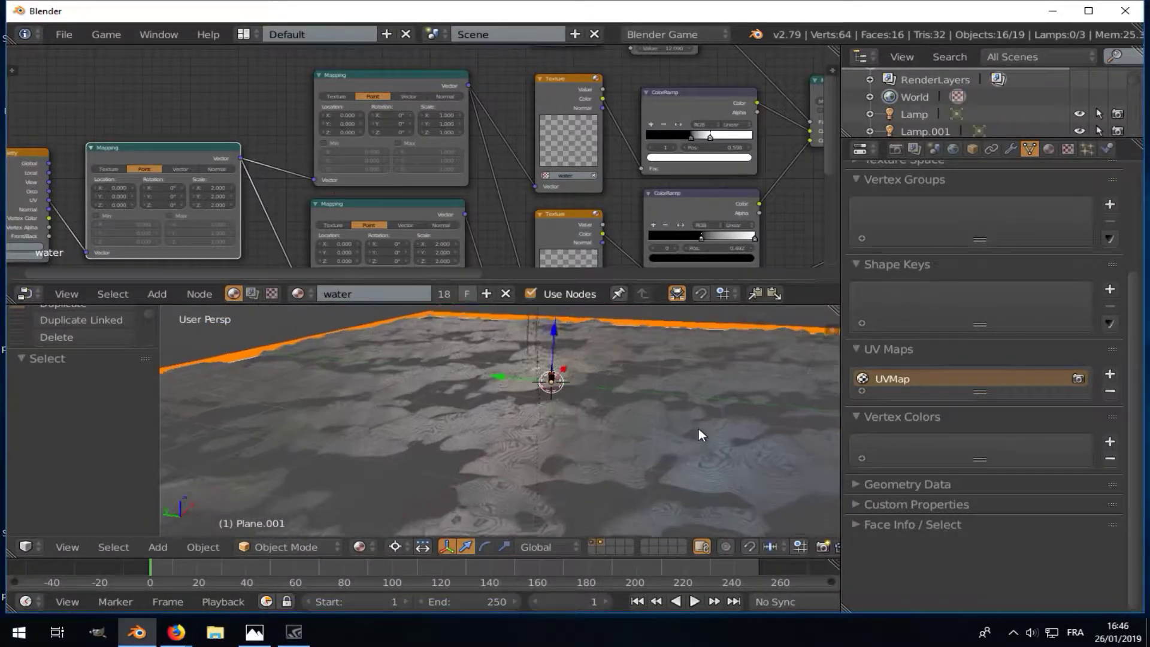
key("p")
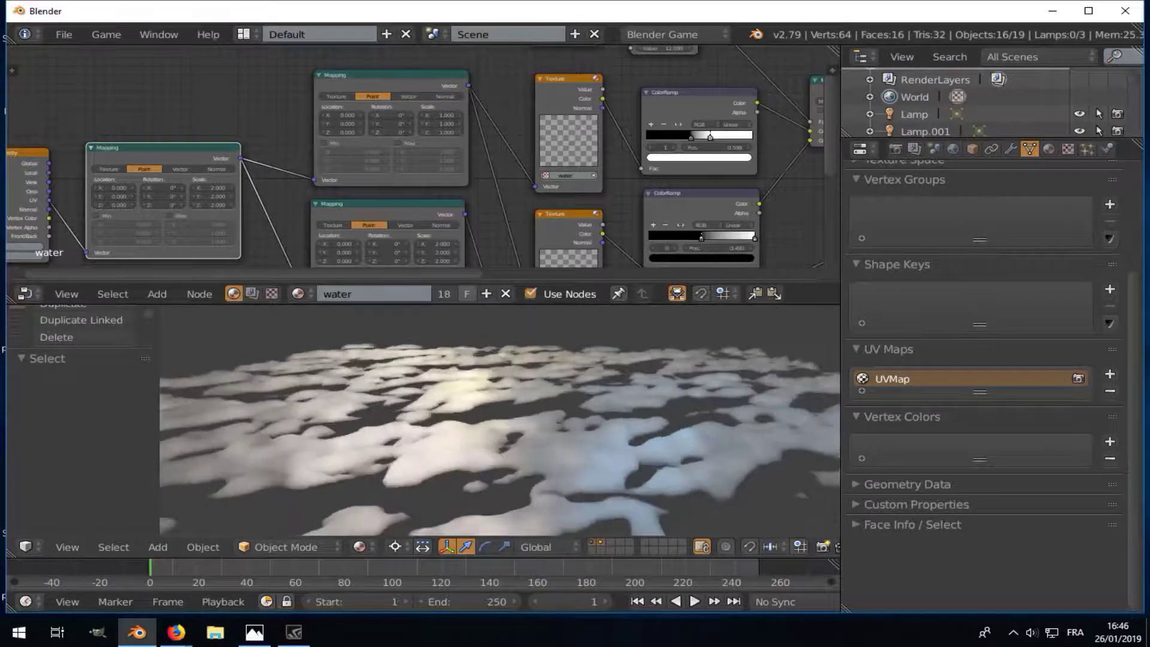
key("Escape")
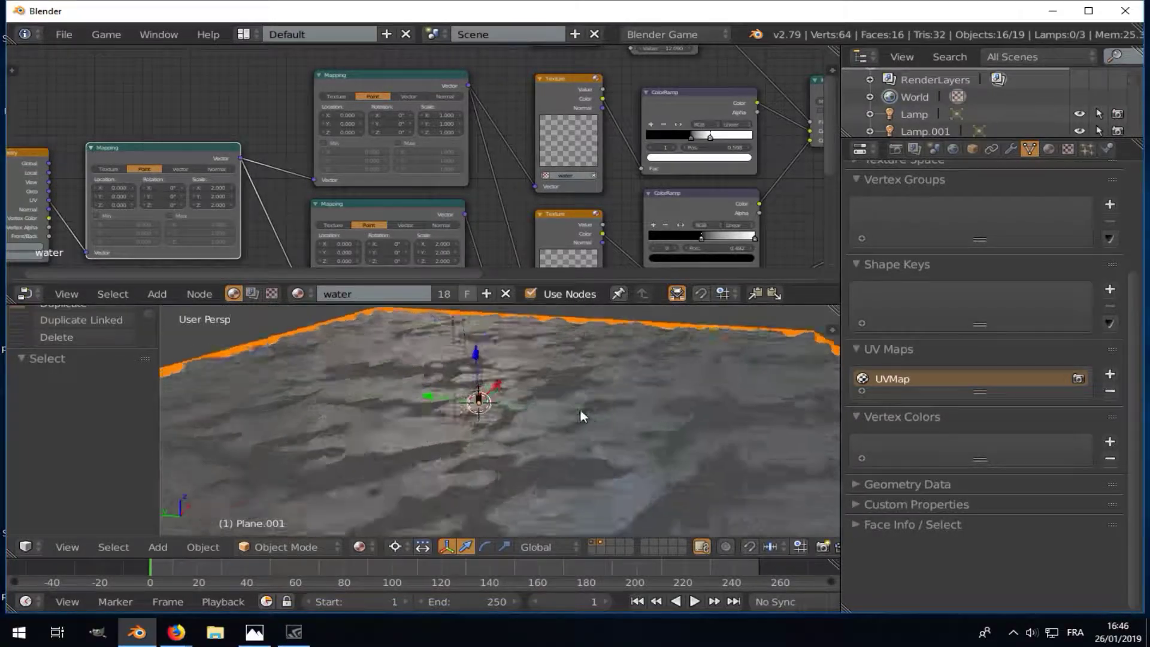
key("shift+a")
left_click(523, 394)
- Scale the first Suzanne monkey up to 1.846
scroll(479, 365, "up", 4)
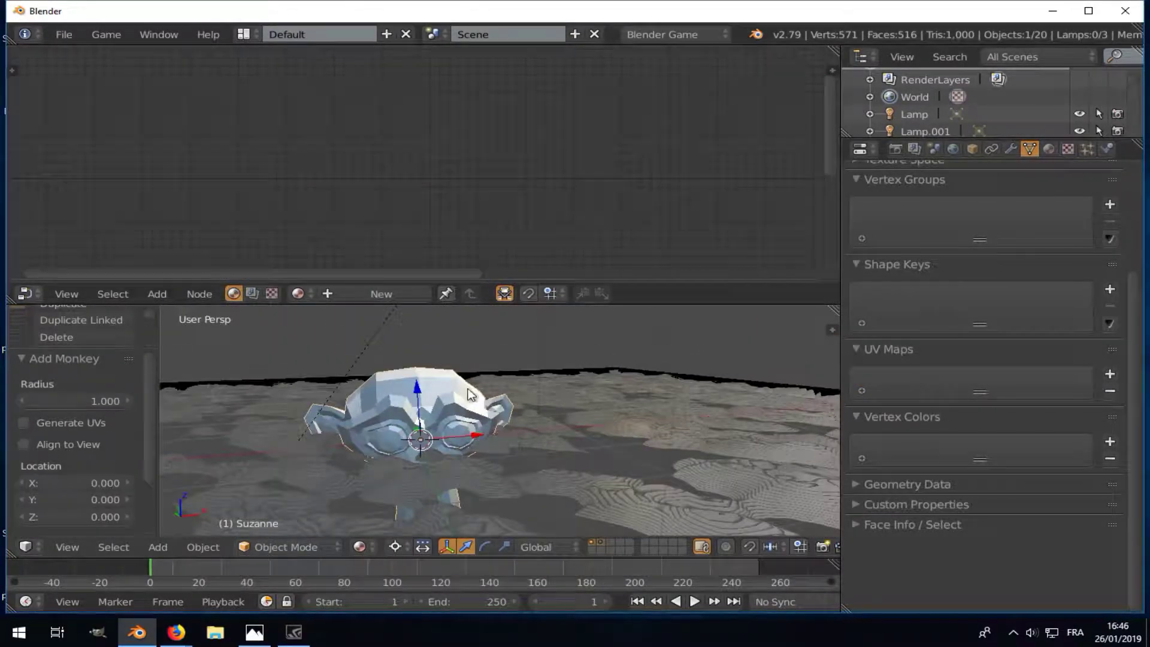
key("s")
left_click(537, 386)
scroll(536, 386, "down", 4)
- Duplicate the monkey beside the first, rotate it, set Median Point pivot, and shrink it to 0.726
key("shift+d")
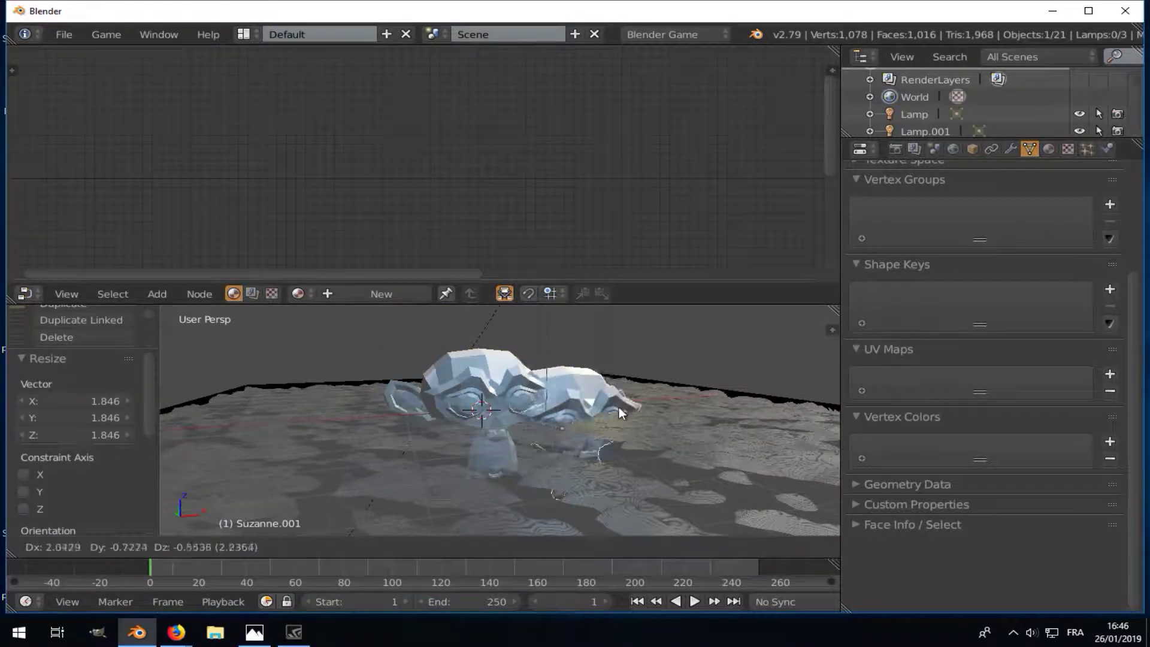
left_click(646, 409)
key("r")
key("r")
left_click(674, 484)
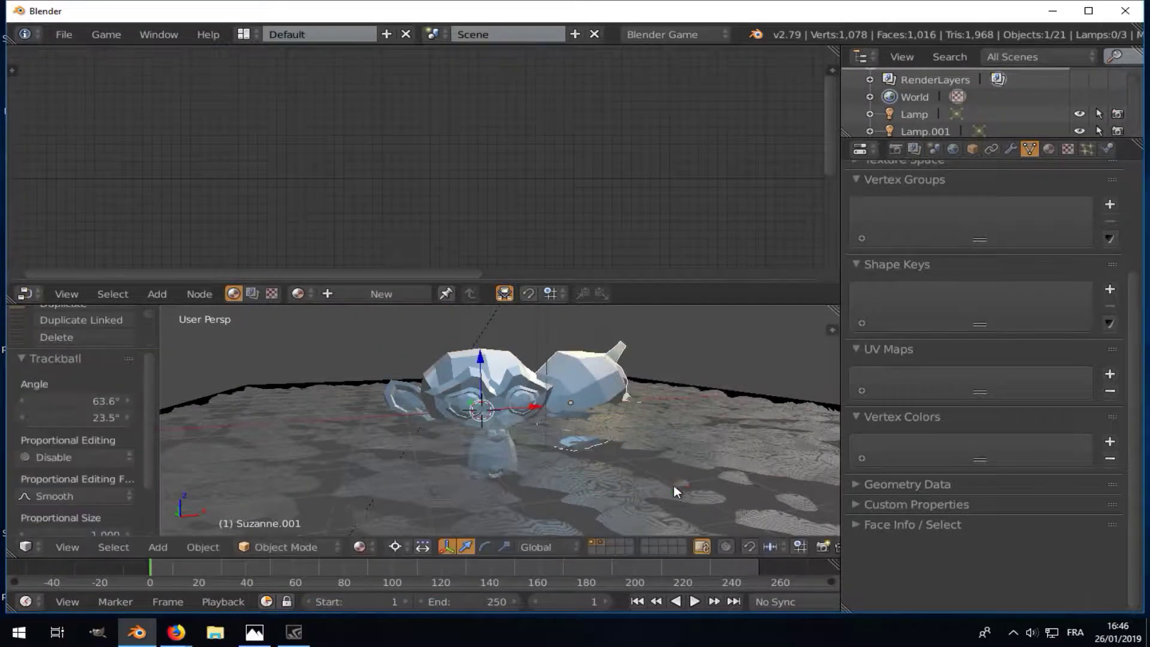
left_click(396, 547)
left_click(441, 472)
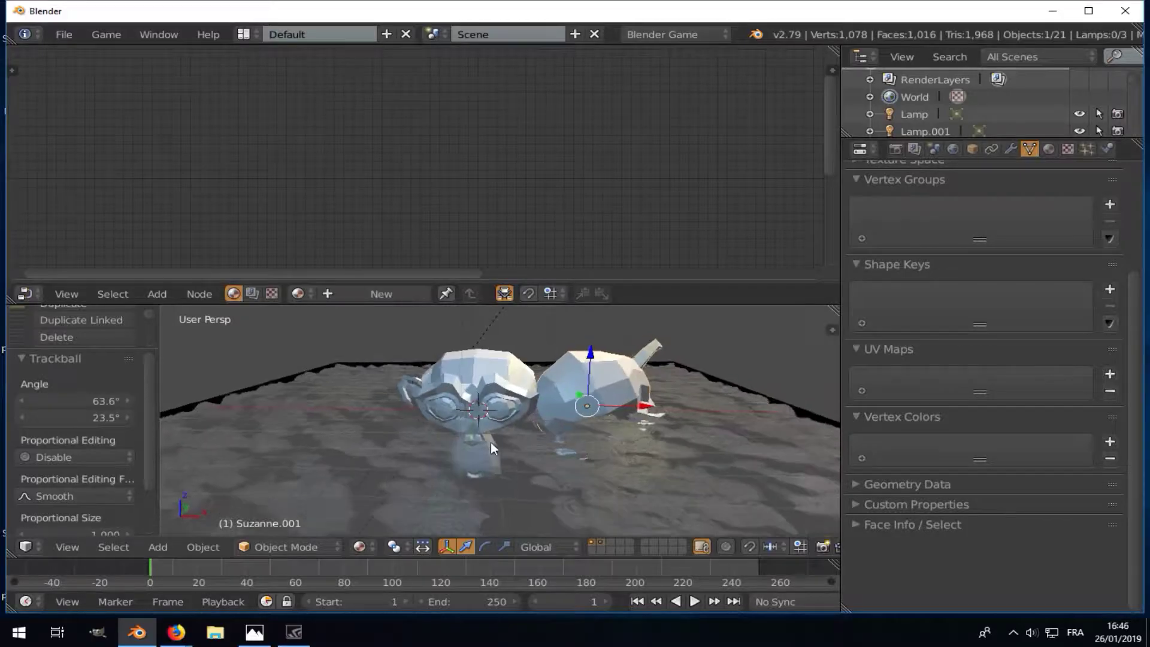
key("s")
left_click(660, 404)
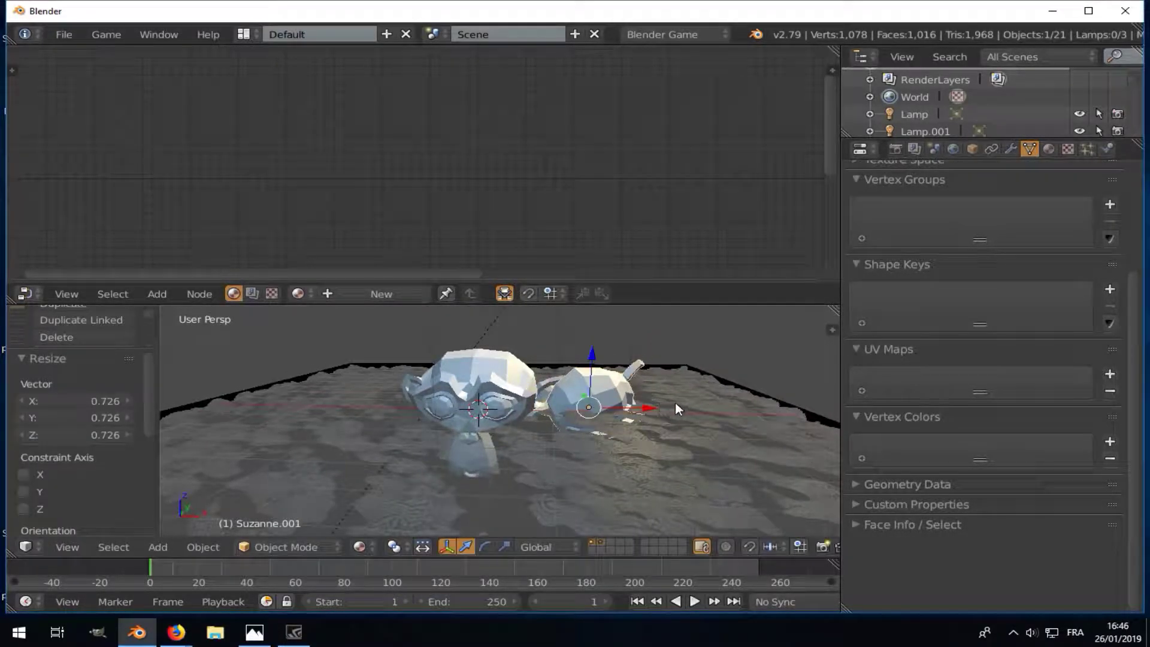
- Duplicate a third monkey onto the left of the plane and rotate it freely
middle_click_drag(674, 402, 647, 438)
key("shift+d")
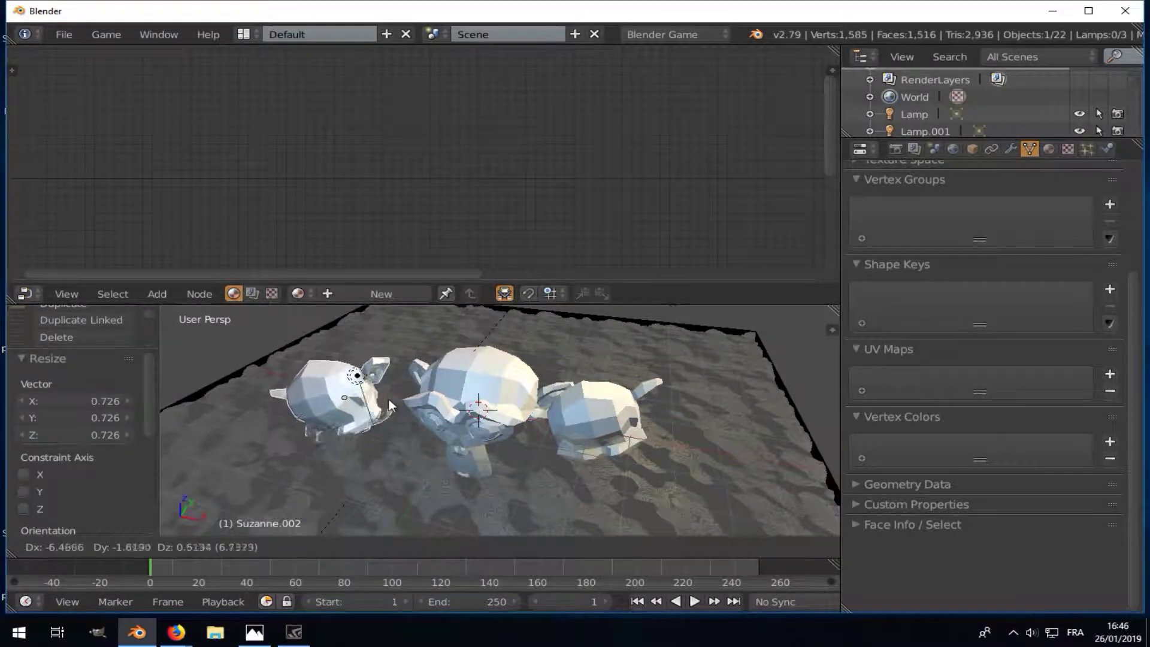
left_click(385, 415)
key("r")
key("r")
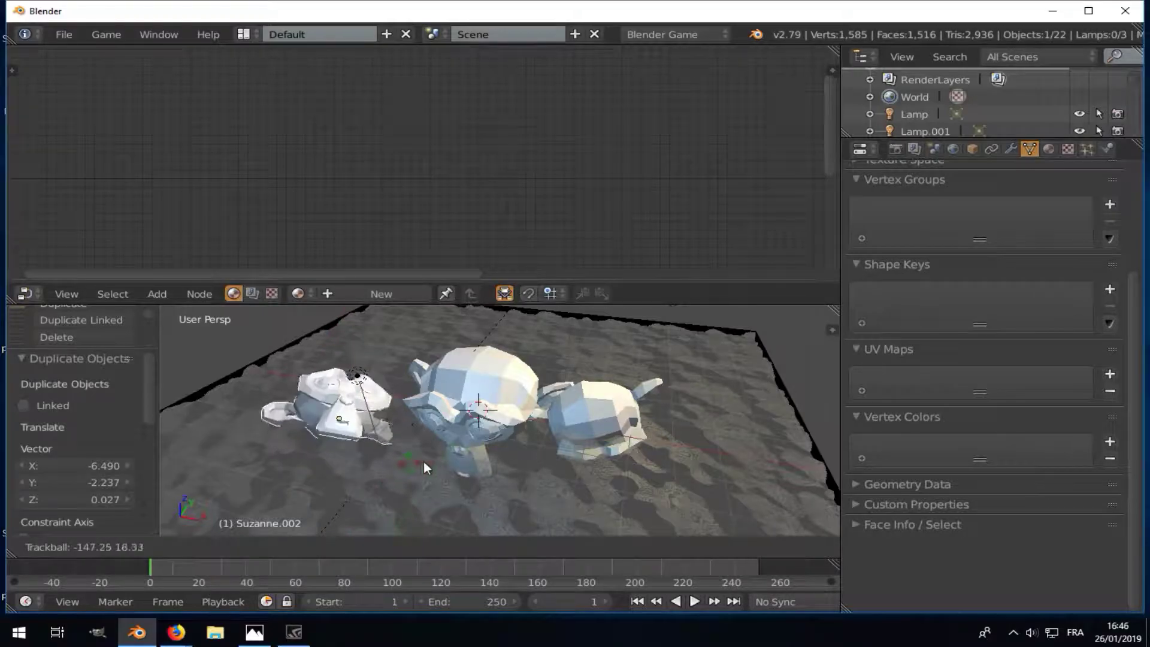
left_click(476, 476)
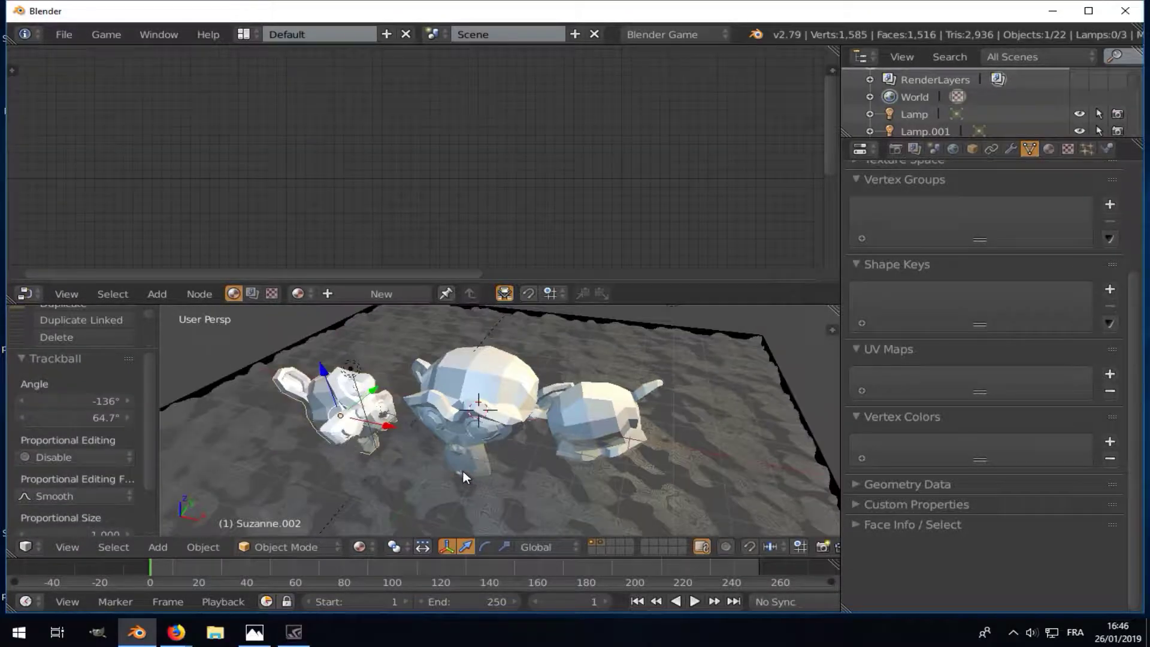
- Preview the monkeys on the water in the game engine from low and close angles
mouse_move(462, 471)
middle_mouse_down()
mouse_move(513, 434)
mouse_move(495, 418)
mouse_move(427, 410)
middle_mouse_up()
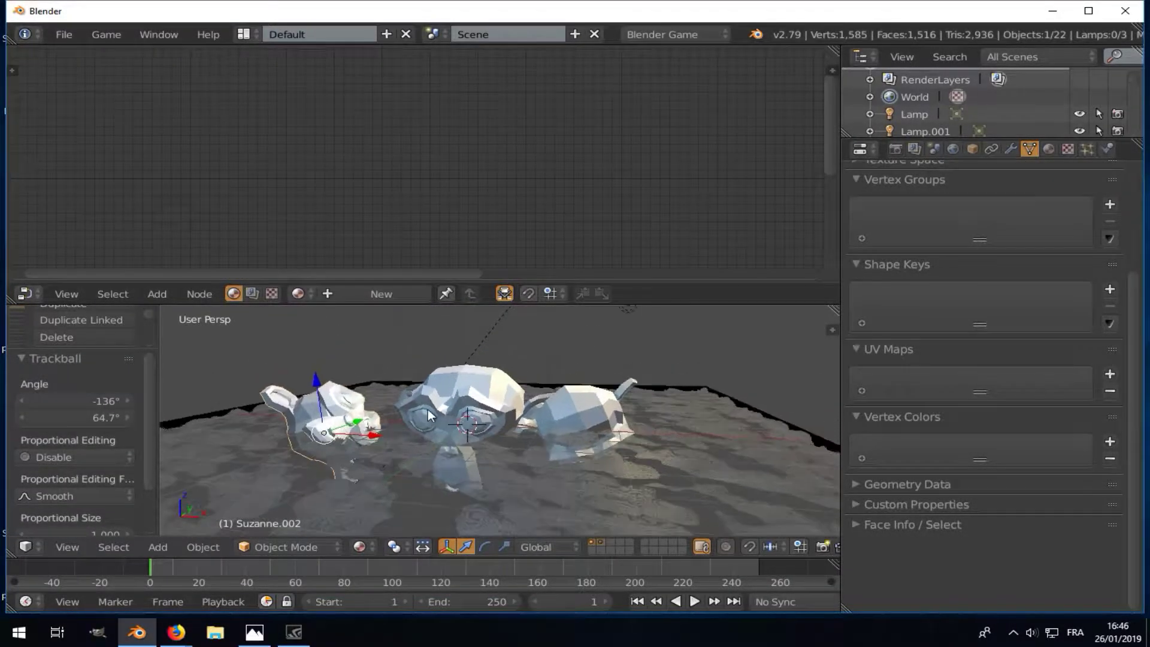
key("p")
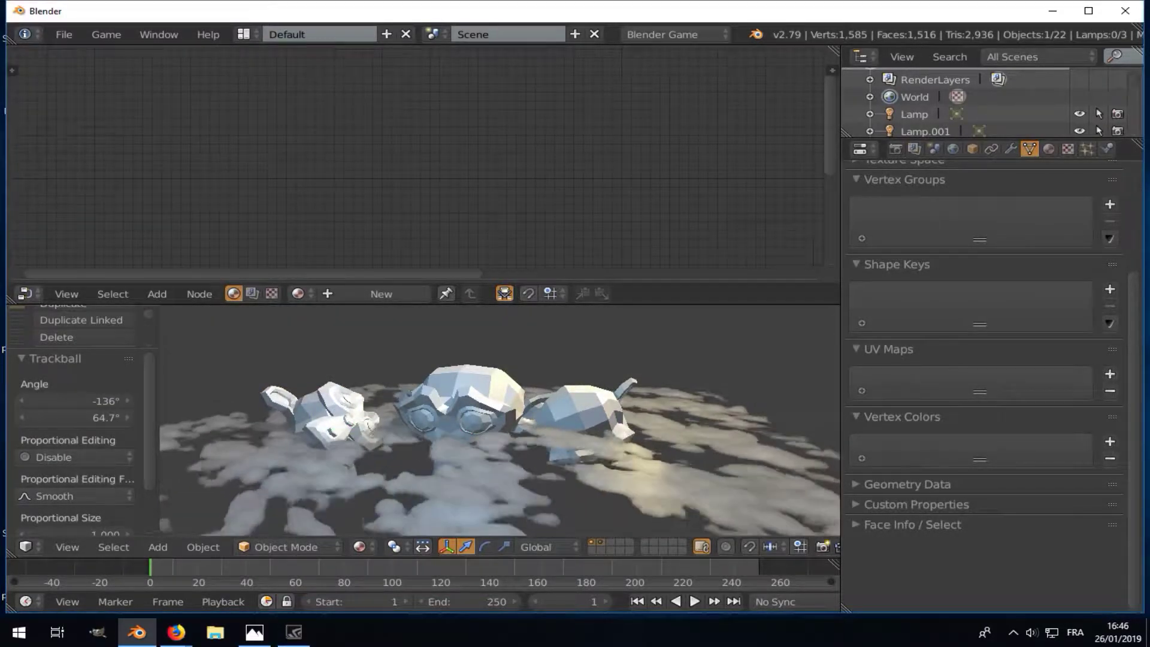
key("Escape")
scroll(671, 465, "up", 5)
mouse_move(664, 459)
middle_mouse_down()
mouse_move(571, 414)
mouse_move(584, 427)
middle_mouse_up()
key("p")
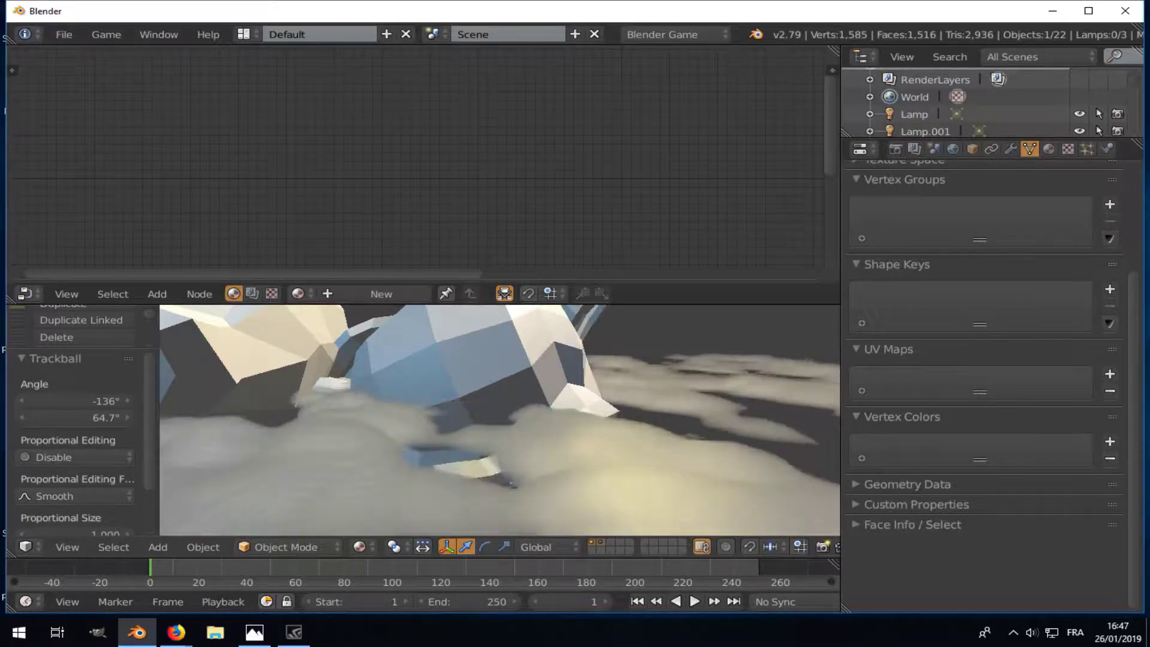
key("Escape")
- Orbit out to see the whole scene and select the ground plane to show its water nodes
mouse_move(578, 426)
middle_mouse_down()
mouse_move(468, 454)
mouse_move(429, 434)
mouse_move(525, 430)
middle_mouse_up()
scroll(469, 455, "down", 4)
scroll(525, 430, "up", 2)
scroll(525, 430, "up", 2)
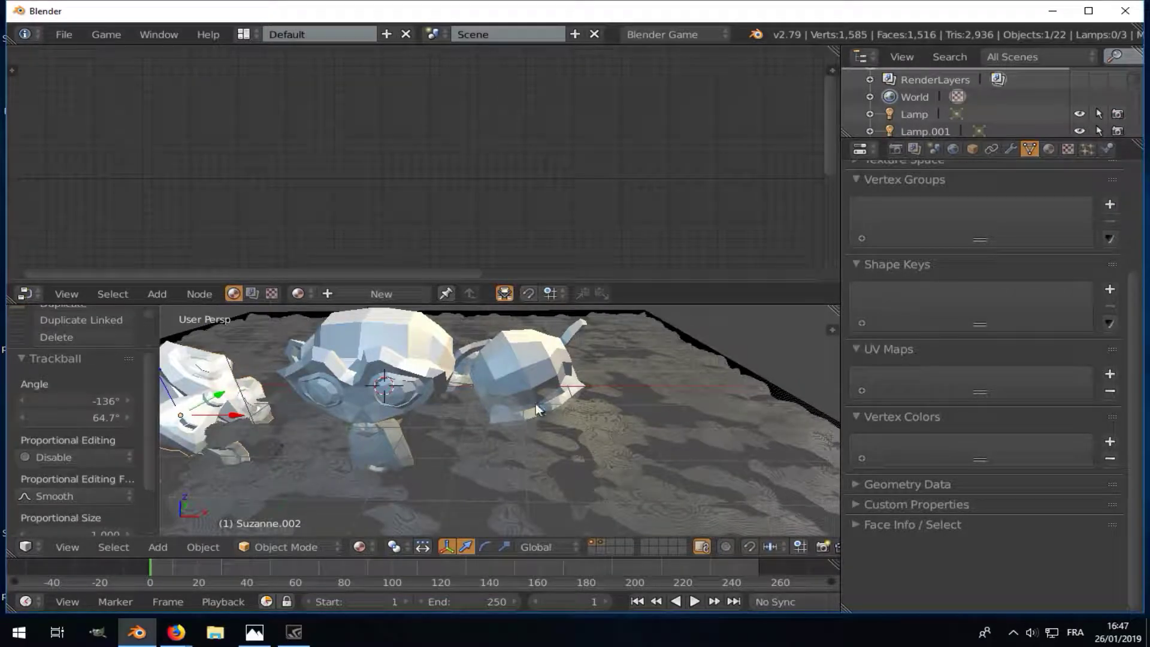
right_click(689, 409)
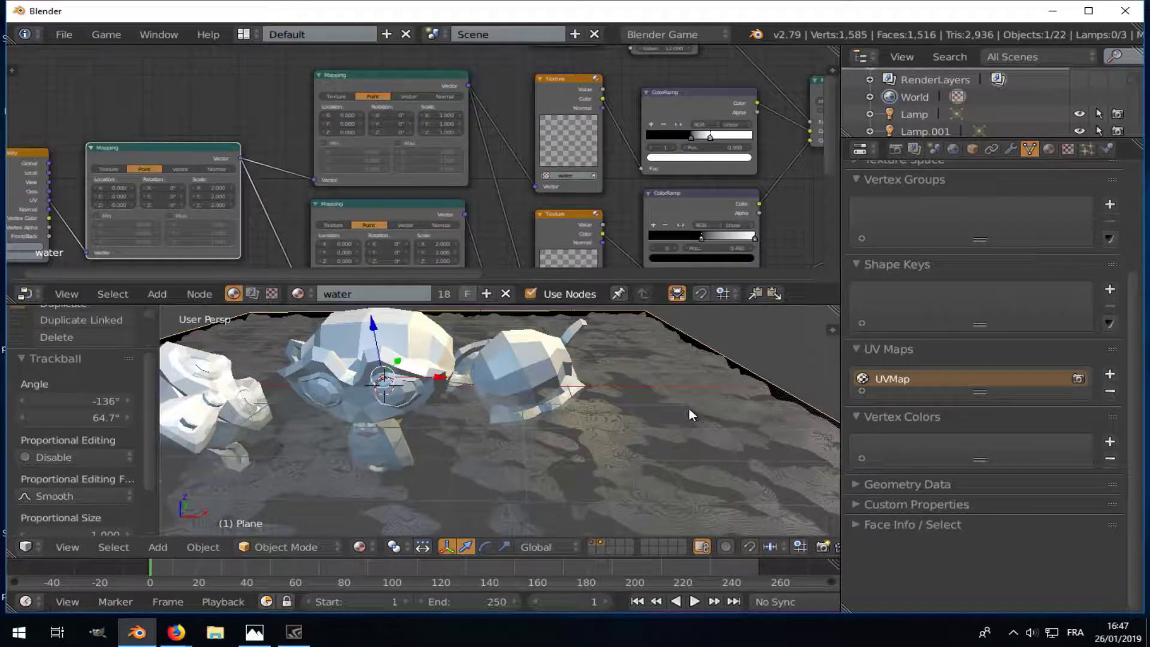
scroll(552, 189, "down", 2)
scroll(594, 156, "up", 2)
- Insert a MixRGB node on the link before the Material node with Color2 set to light blue
scroll(595, 156, "up", 1)
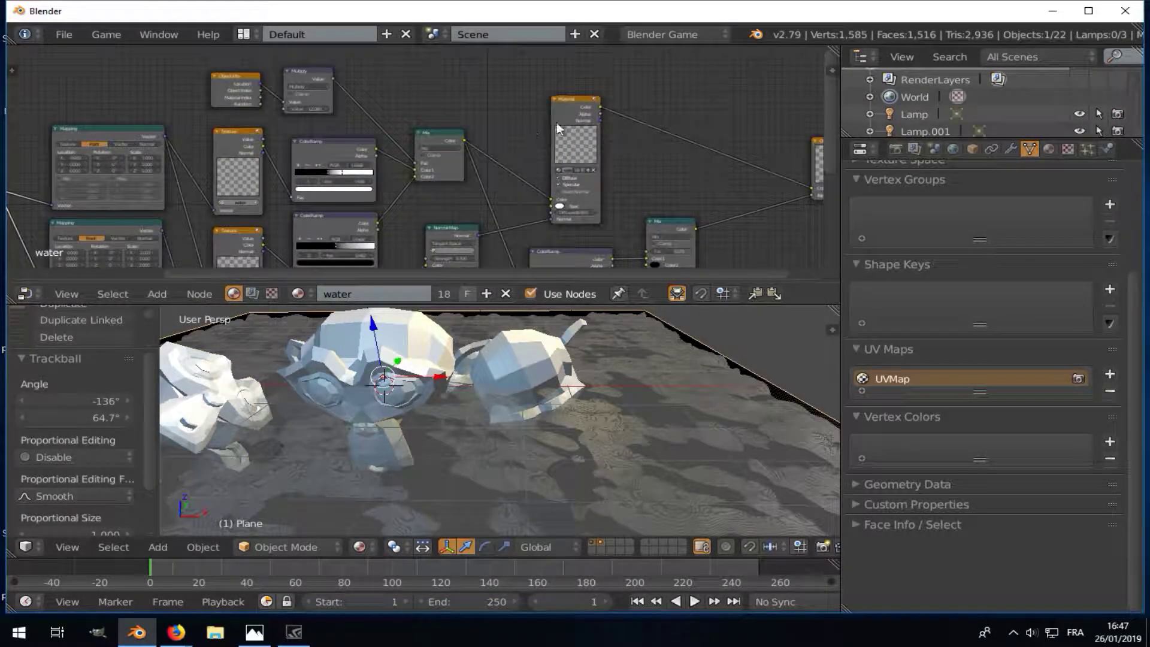
scroll(574, 112, "up", 1)
mouse_move(574, 113)
left_mouse_down()
mouse_move(677, 87)
mouse_move(658, 83)
left_mouse_up()
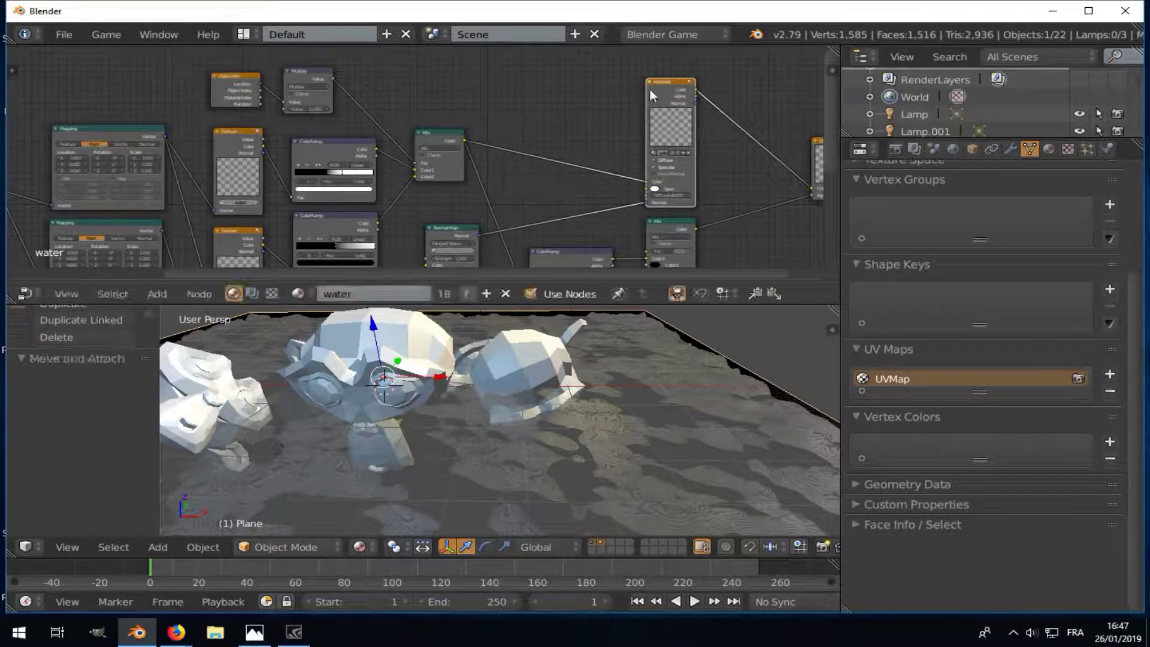
key("shift+a")
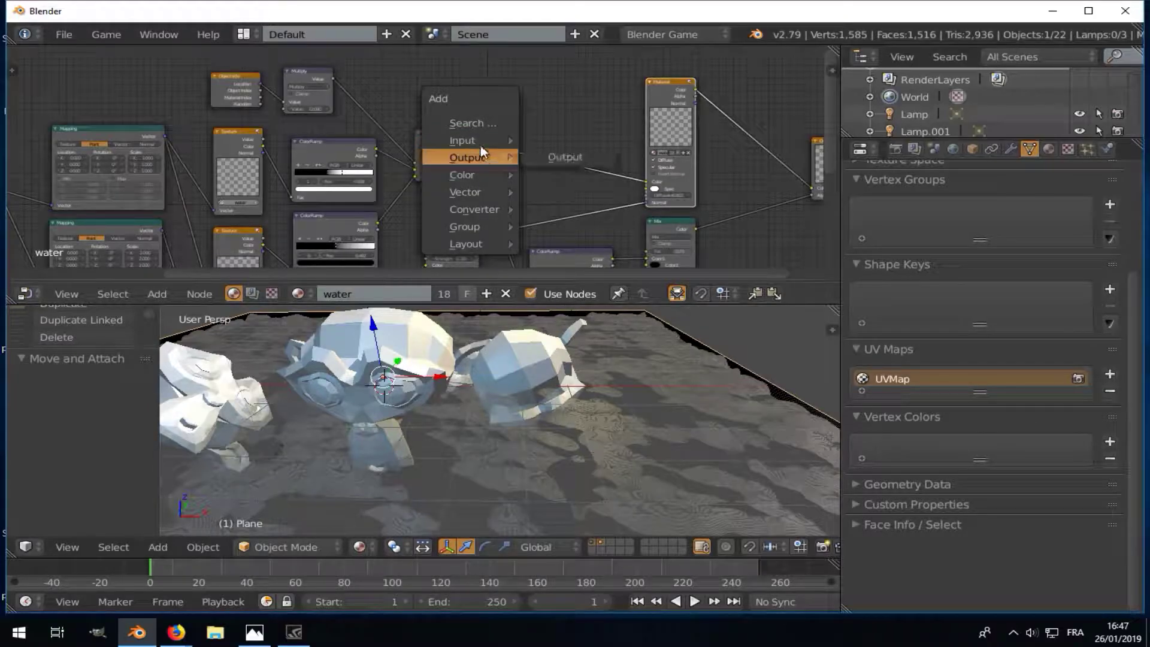
mouse_move(465, 174)
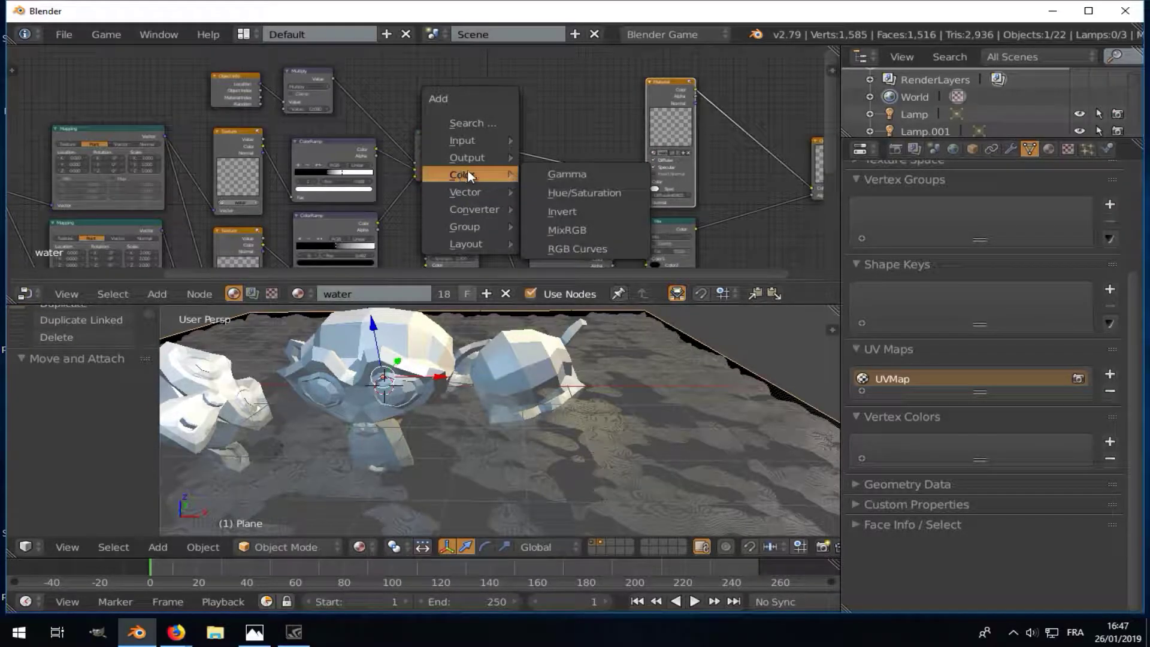
left_click(566, 231)
left_click(534, 134)
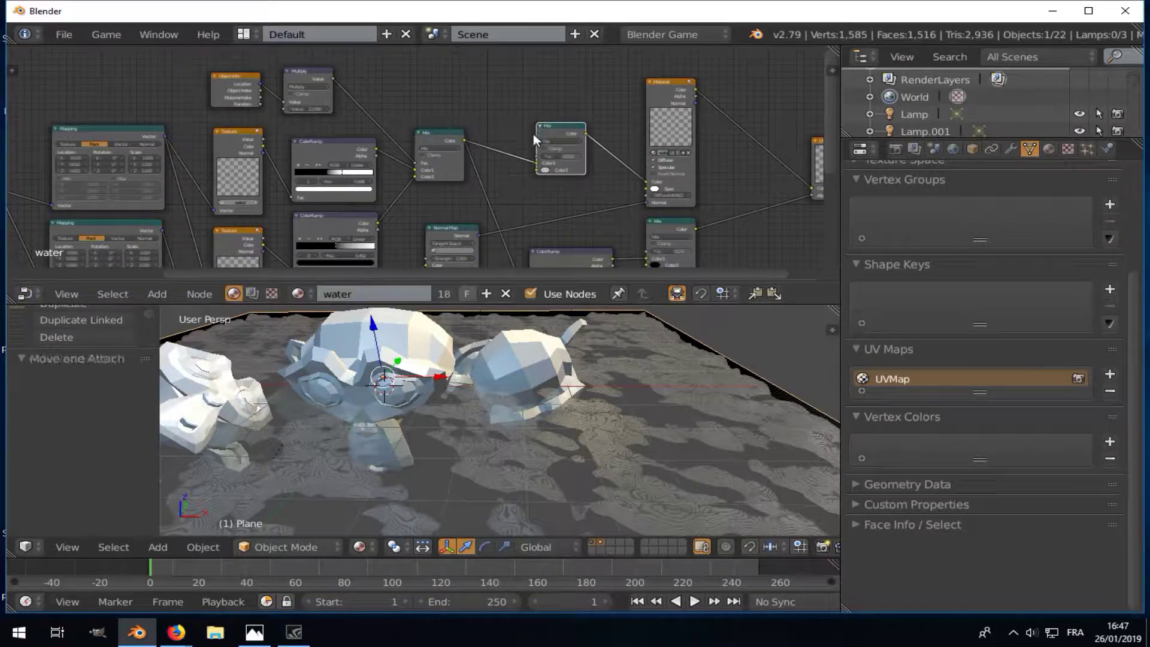
scroll(539, 156, "up", 3)
left_click(555, 169)
mouse_move(605, 210)
left_mouse_down()
mouse_move(611, 201)
mouse_move(612, 217)
left_mouse_up()
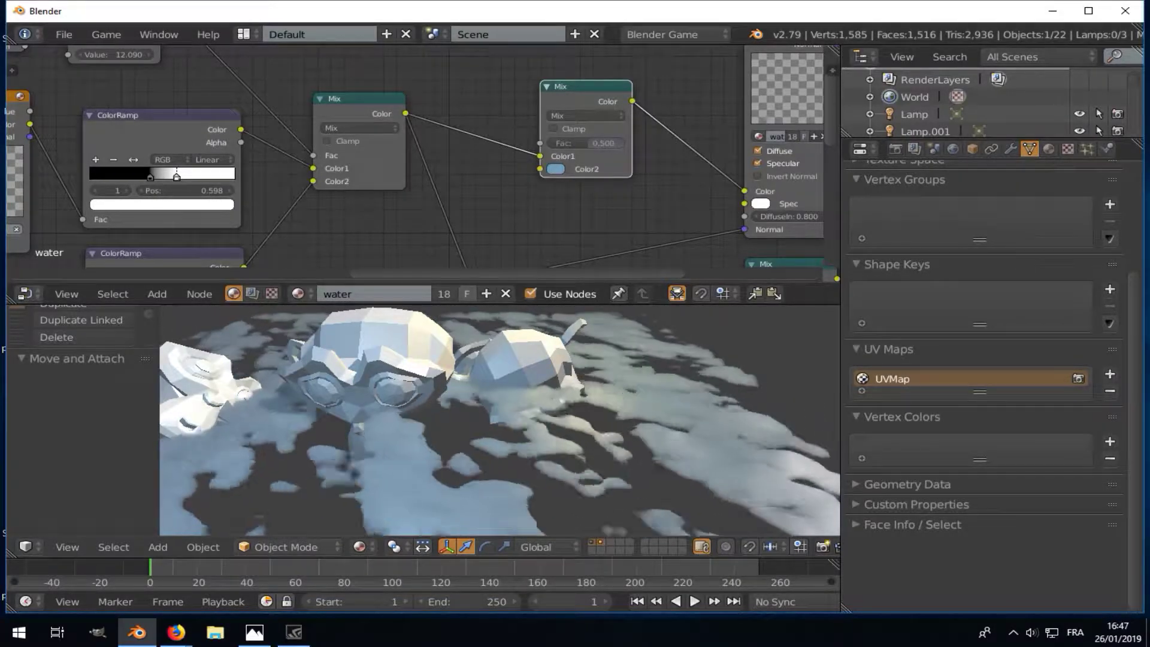
- Change the Mix node's Color2 tint from blue to green and preview the water in game
key("Escape")
scroll(530, 196, "down", 2)
scroll(562, 167, "up", 4)
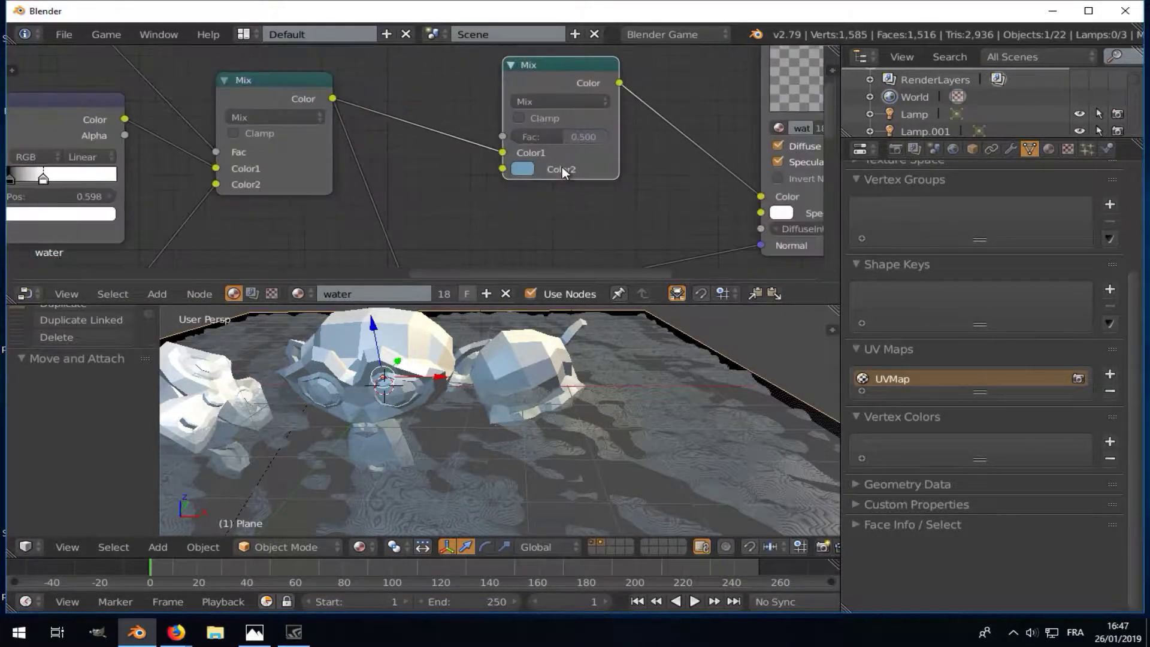
scroll(517, 176, "up", 2)
left_click(515, 172)
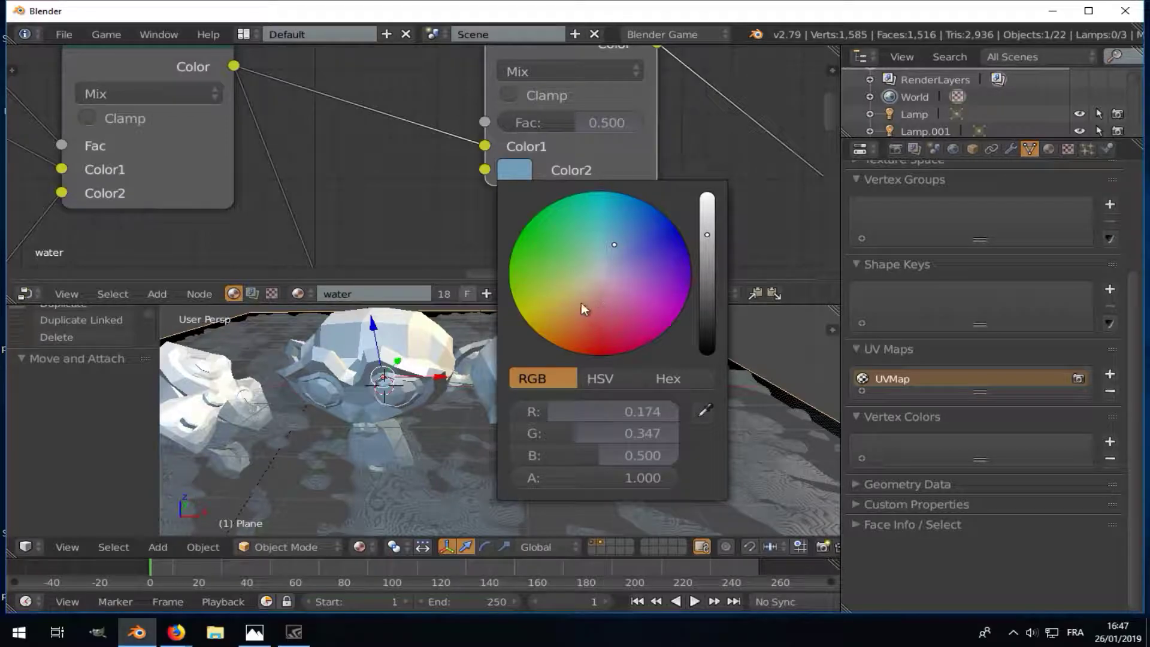
left_click(542, 264)
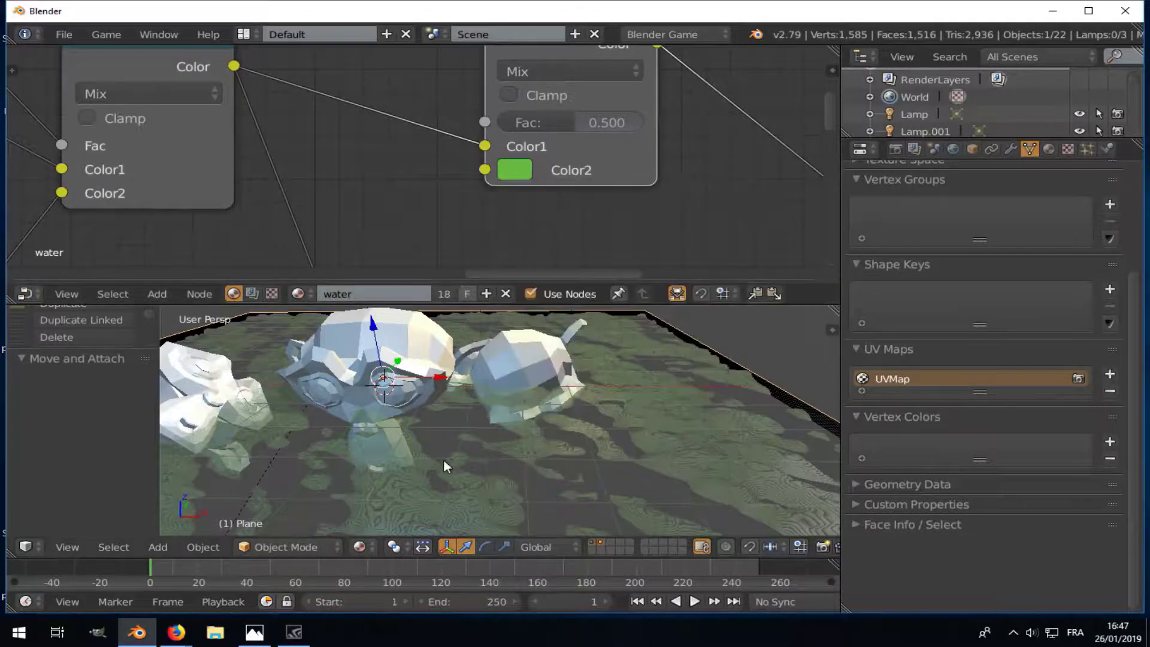
key("p")
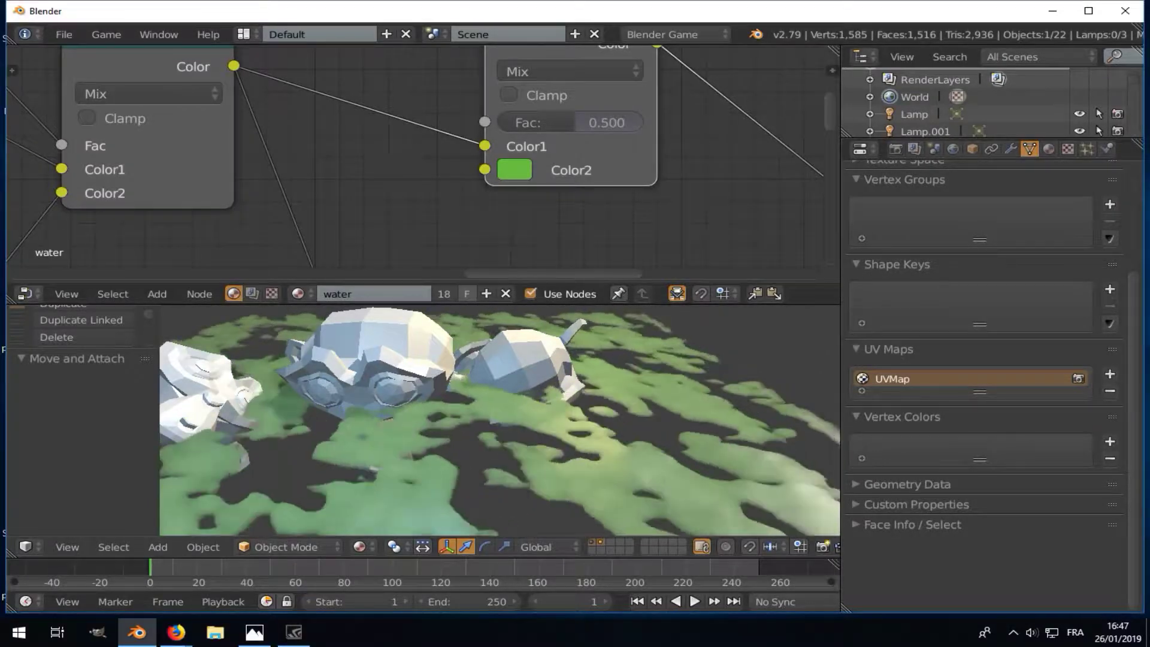
key("Escape")
- Switch the Mix node's Color2 tint from green to cyan
left_click(515, 170)
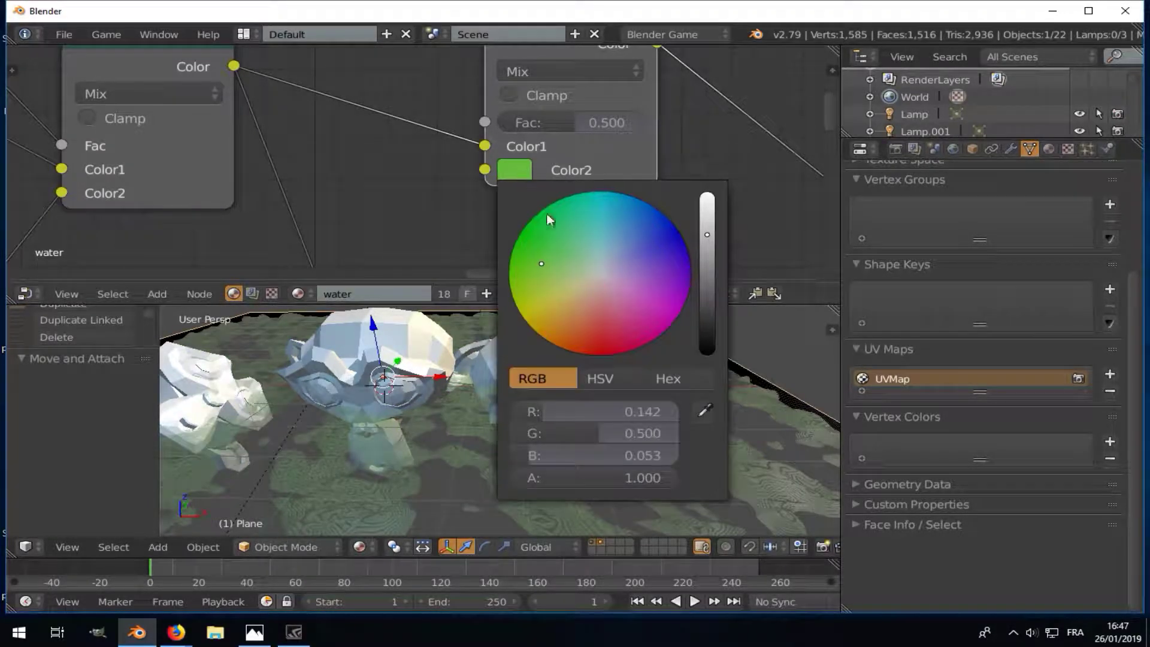
left_click(605, 243)
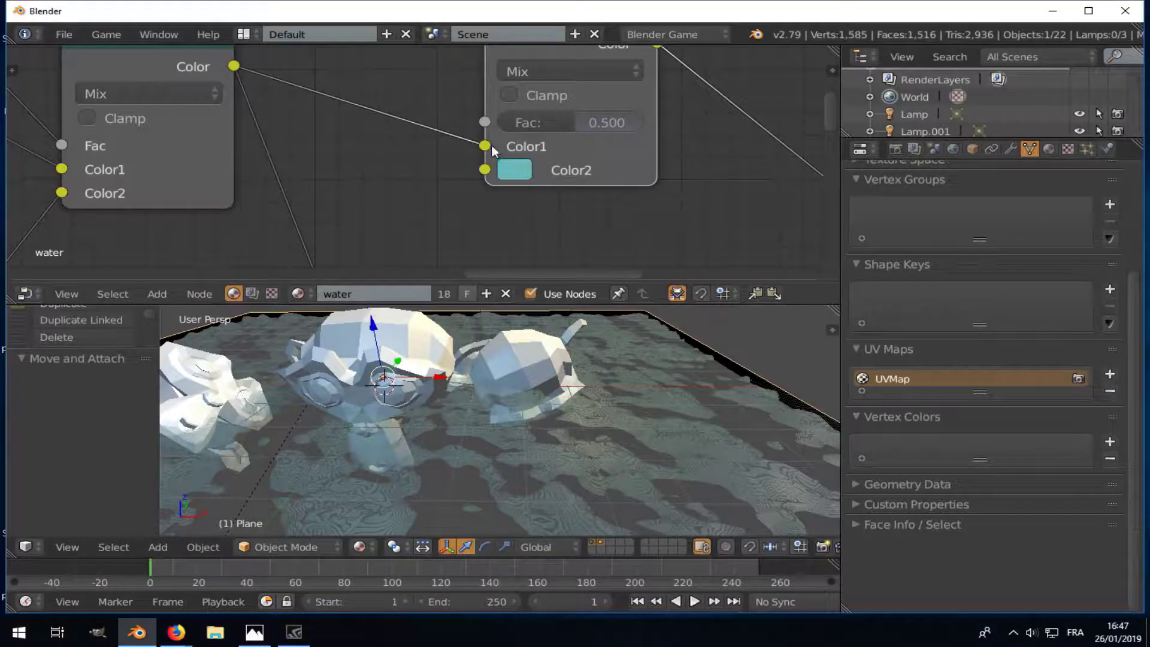
scroll(493, 150, "down", 3)
- Bypass the tint Mix node, linking the colour straight into the material's Color input
left_click_drag(424, 70, 374, 74)
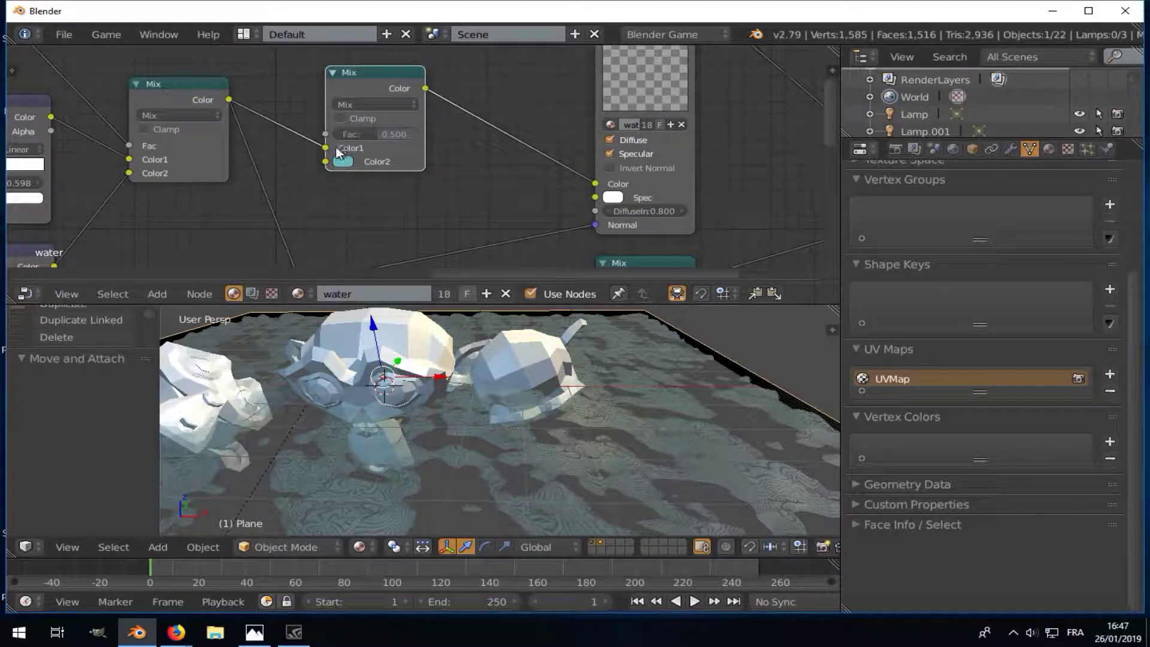
left_click_drag(327, 148, 595, 183)
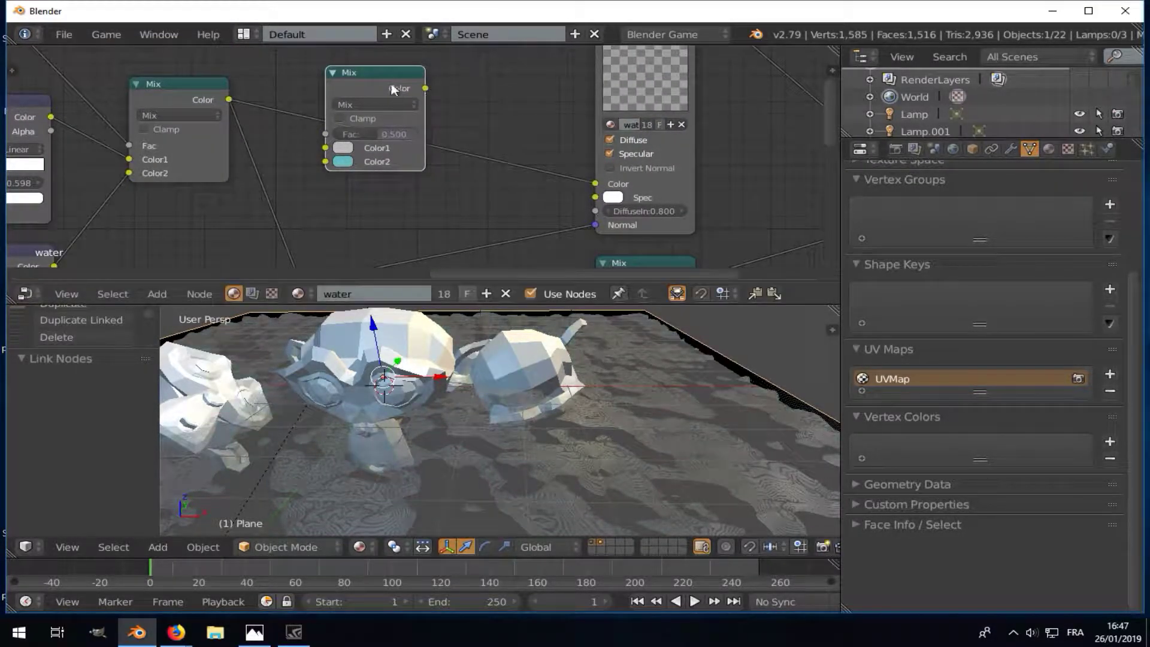
left_click_drag(392, 88, 423, 169)
- Insert a ColorRamp before the material and make its left stop light blue
key("shift+a")
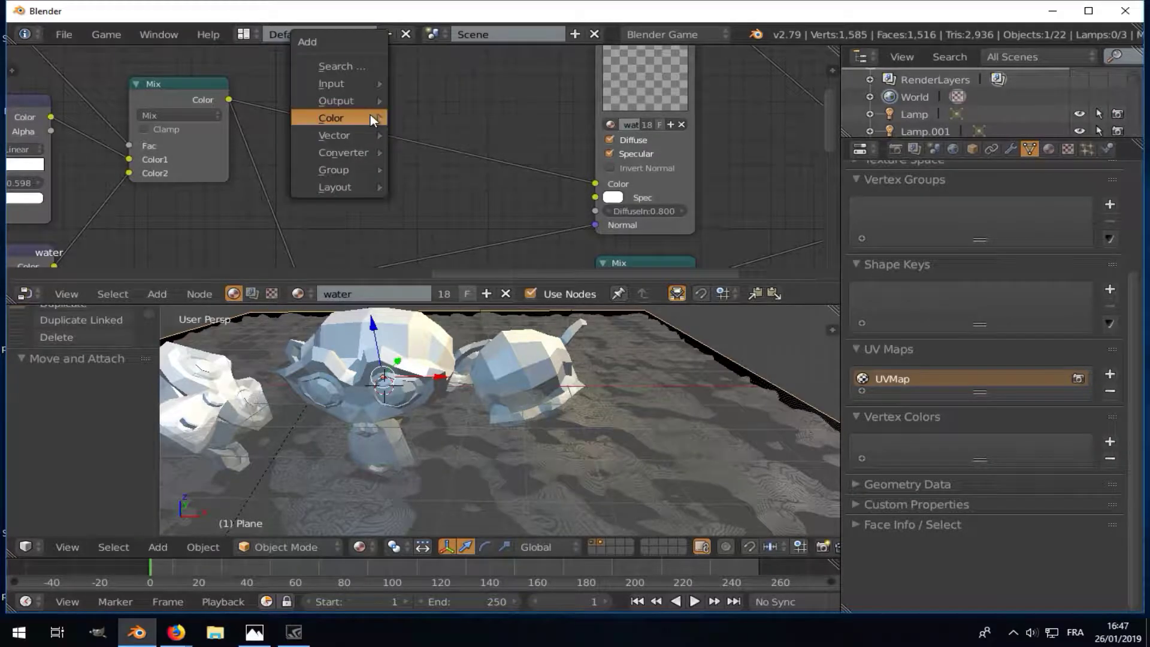
left_click(434, 154)
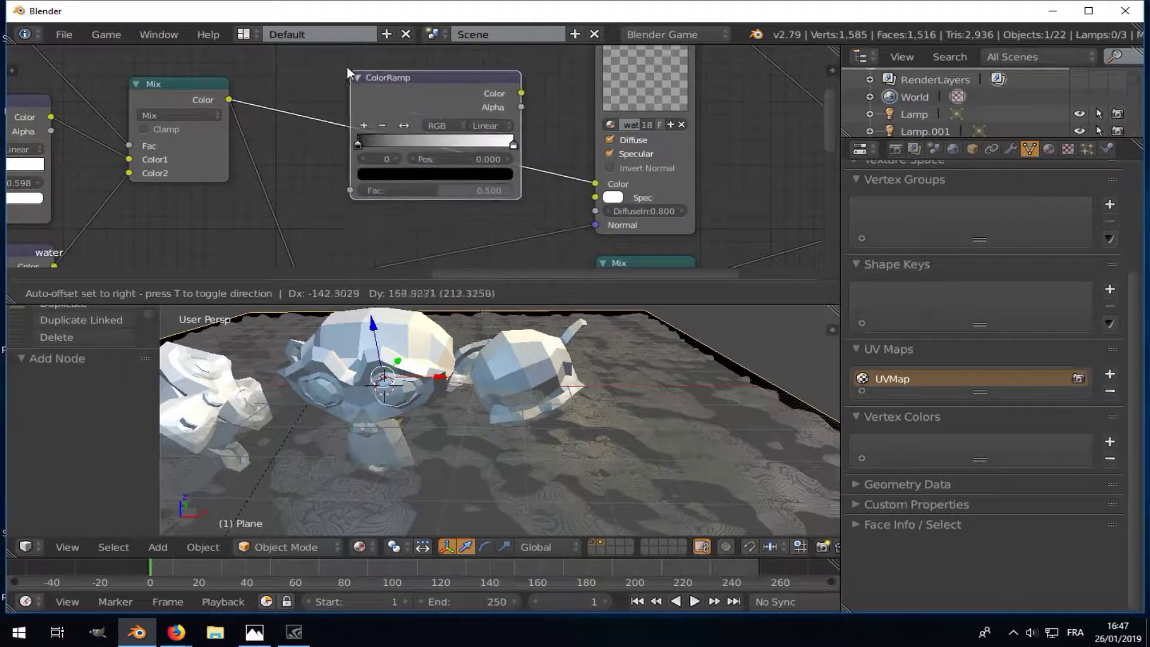
left_click(343, 74)
scroll(318, 111, "up", 2)
scroll(335, 144, "up", 1)
left_click(388, 202)
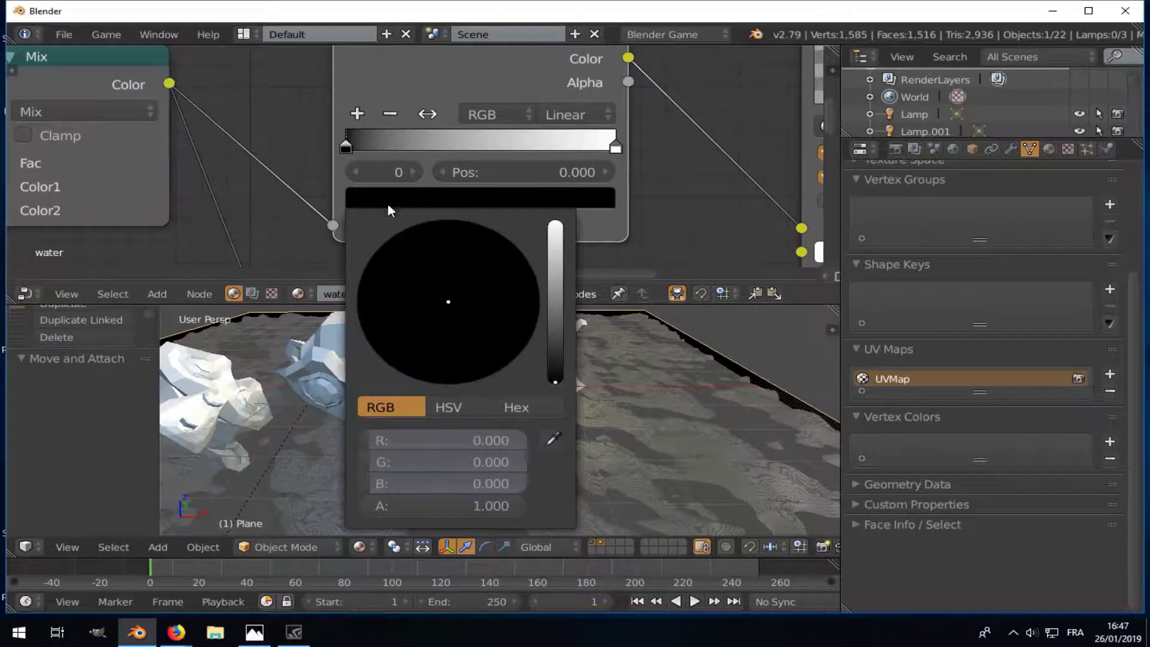
left_click_drag(558, 296, 556, 224)
left_click(450, 270)
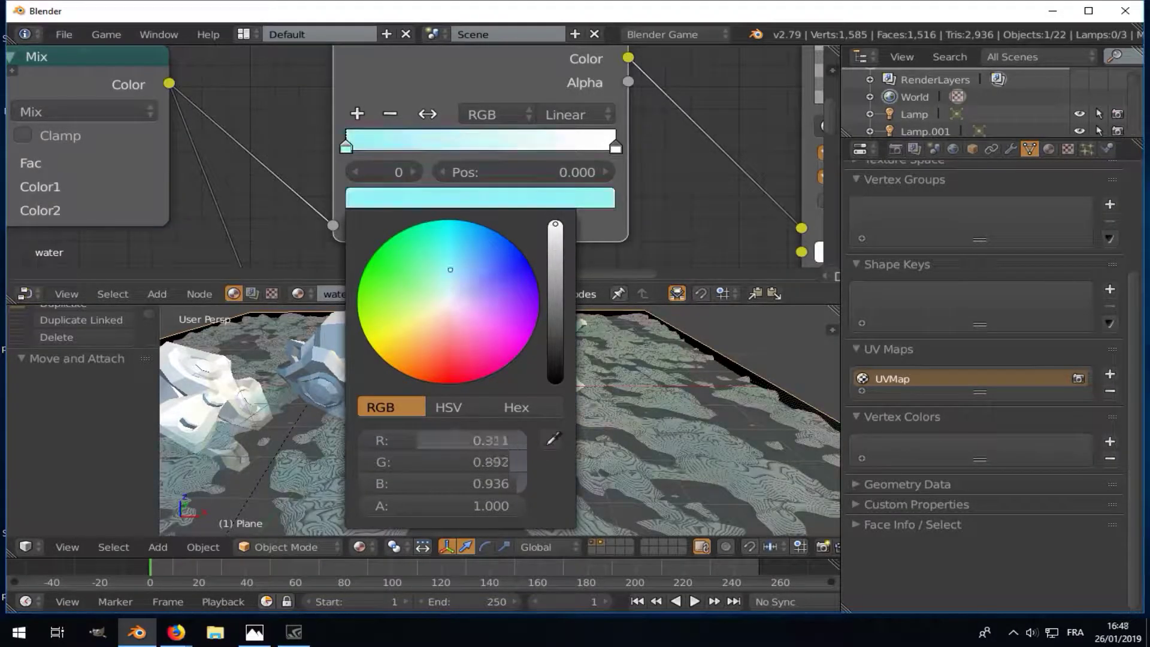
left_click_drag(450, 269, 465, 259)
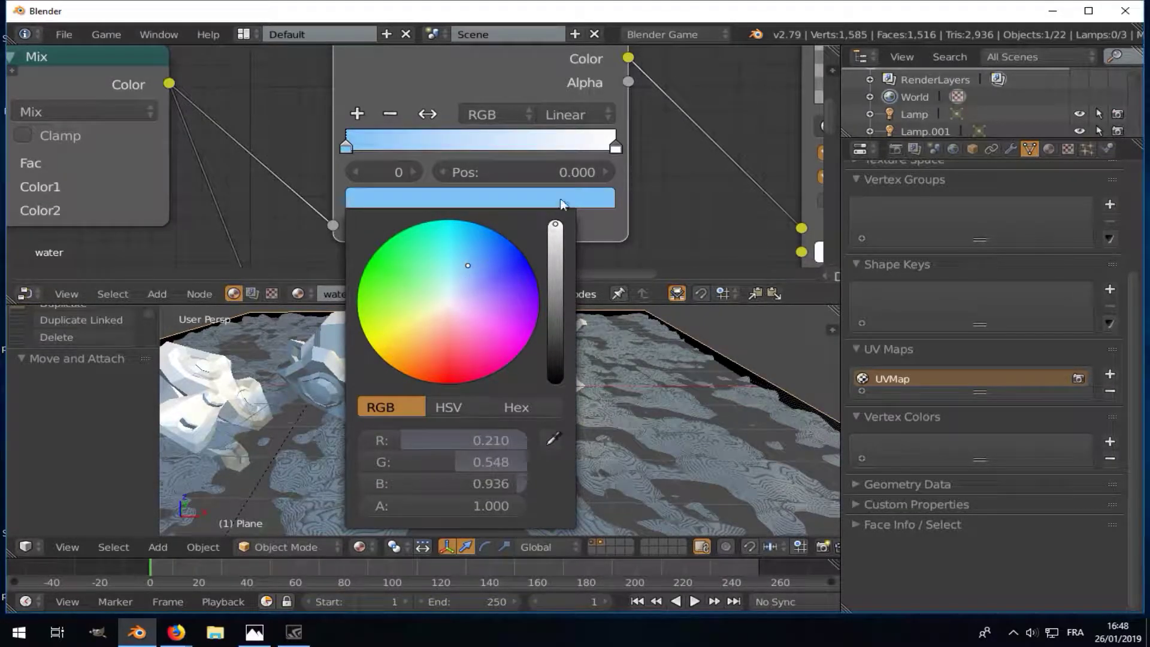
- Add a cyan middle stop and a blue stop at 0.250 to the ramp
left_click(614, 151)
left_click(357, 114)
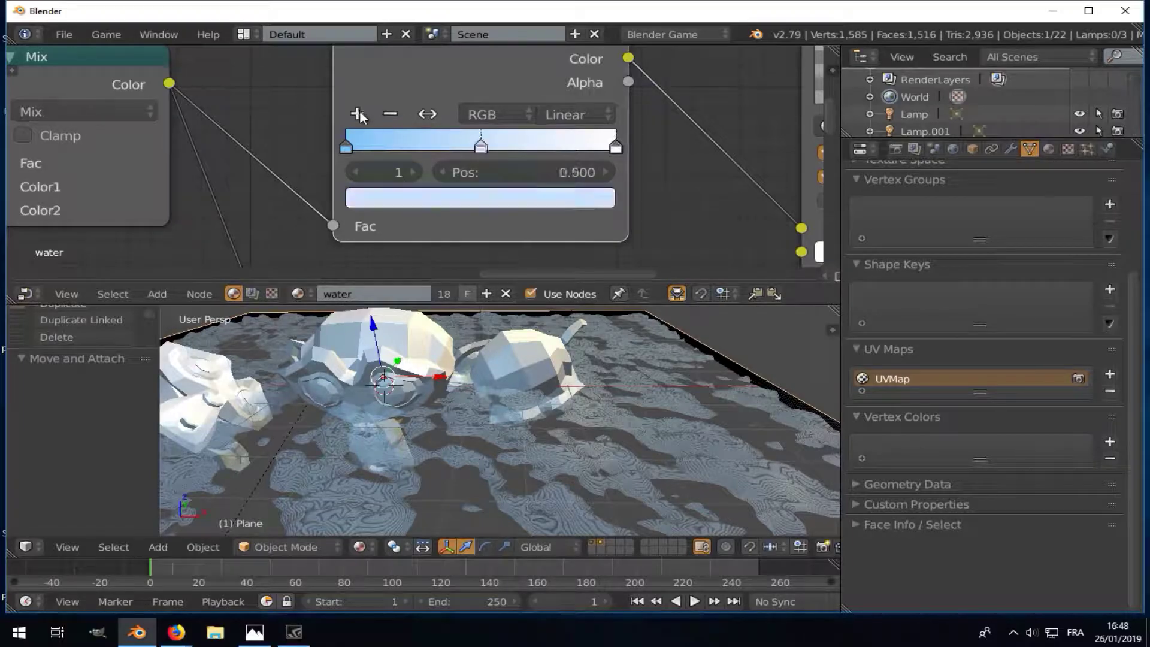
left_click(487, 209)
left_click_drag(457, 270, 439, 257)
left_click(356, 122)
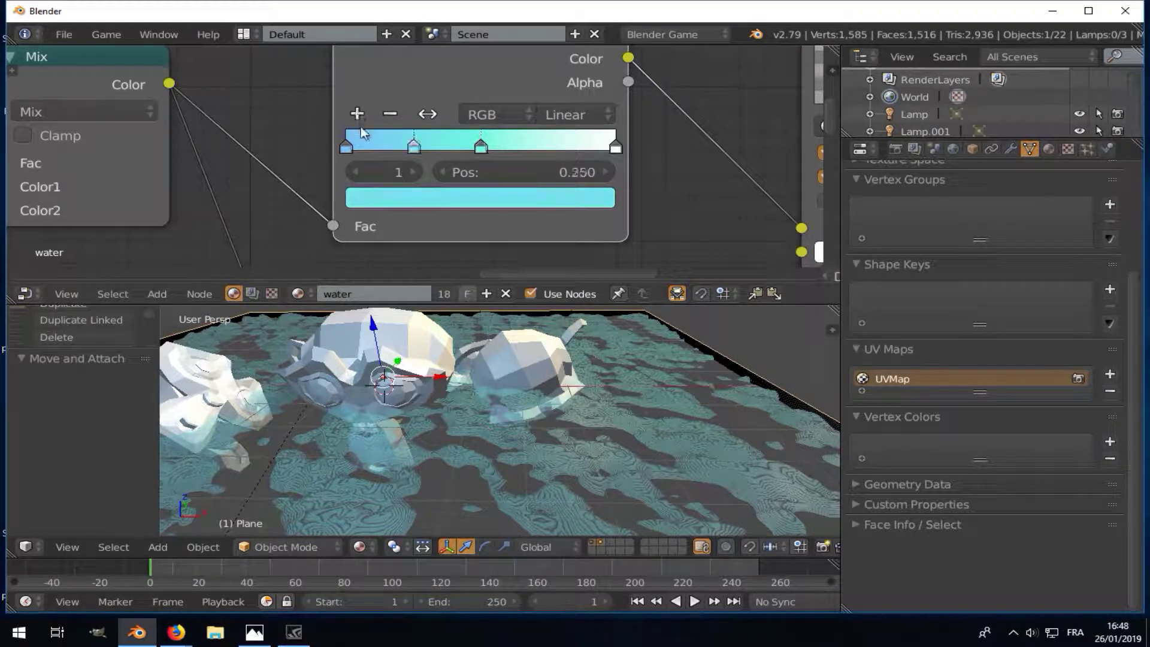
left_click(422, 198)
left_click(487, 268)
left_click_drag(487, 267, 483, 265)
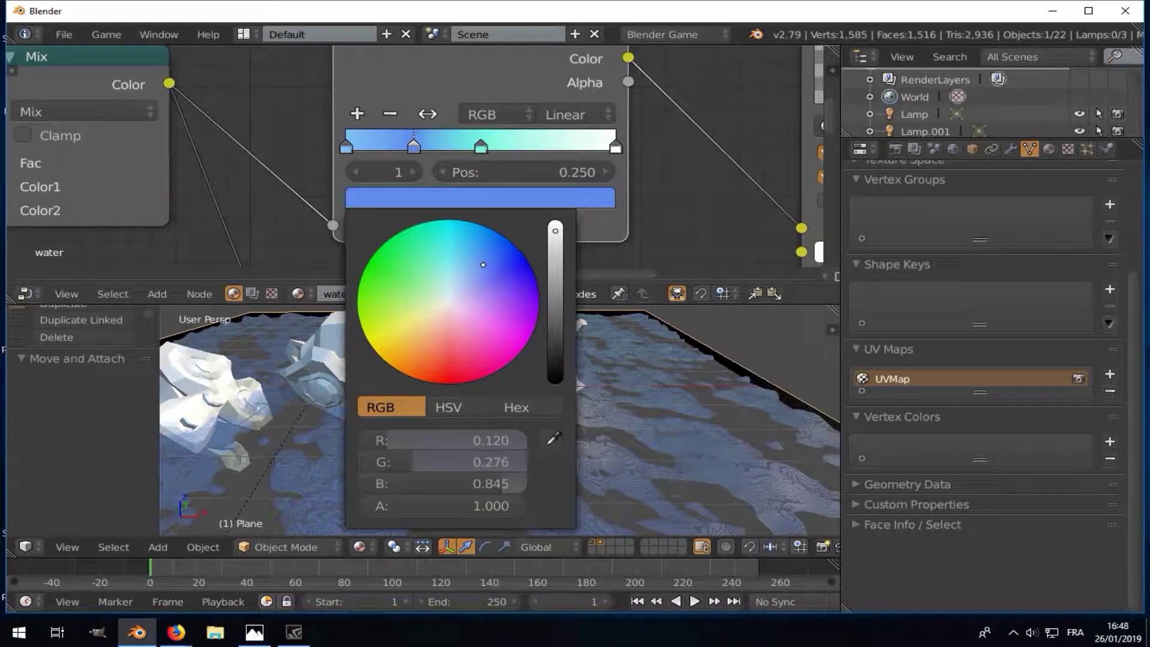
middle_click_drag(501, 305, 501, 354)
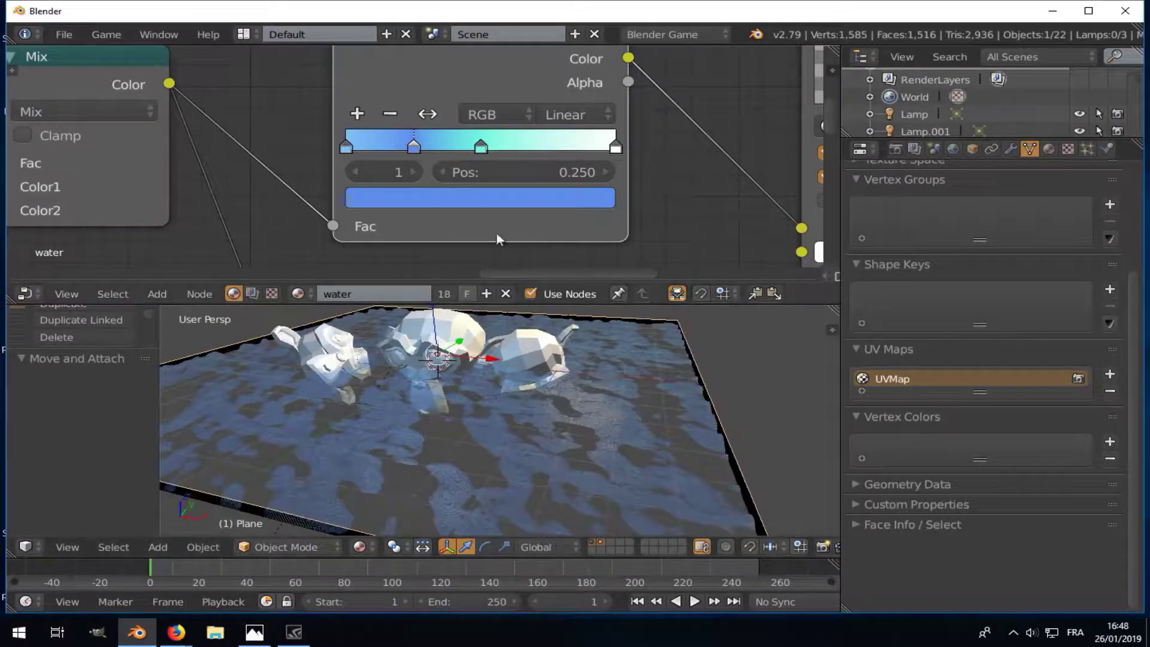
scroll(542, 147, "down", 2)
scroll(455, 144, "up", 2)
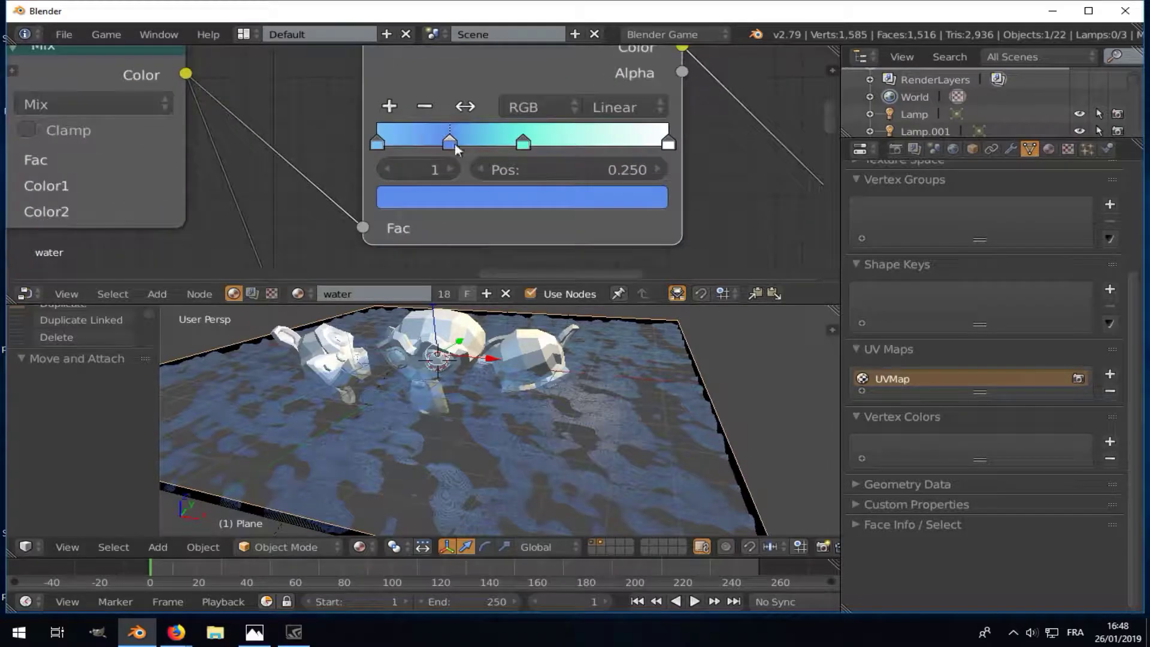
- Draw the blue stops together, cyan to about 0.410, white to 0.654, and preview
left_click(383, 144)
left_click_drag(387, 147, 429, 146)
mouse_move(523, 143)
left_mouse_down()
mouse_move(476, 143)
mouse_move(514, 149)
left_mouse_up()
mouse_move(668, 144)
left_mouse_down()
mouse_move(511, 146)
mouse_move(587, 146)
mouse_move(564, 270)
left_mouse_up()
key("p")
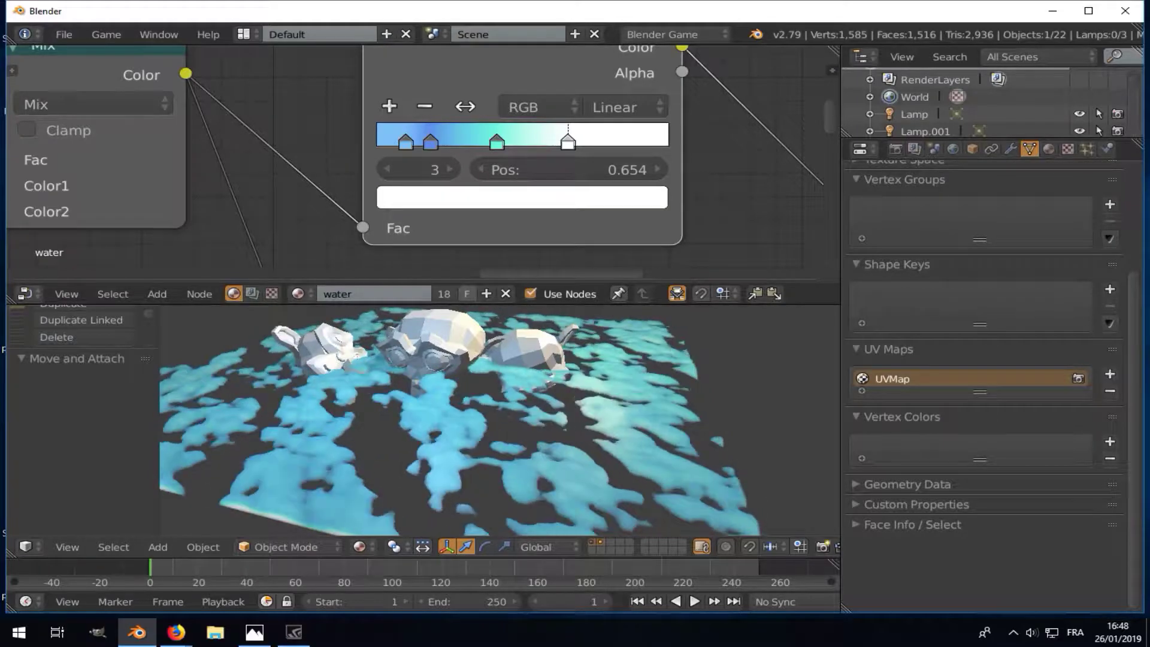
key("Escape")
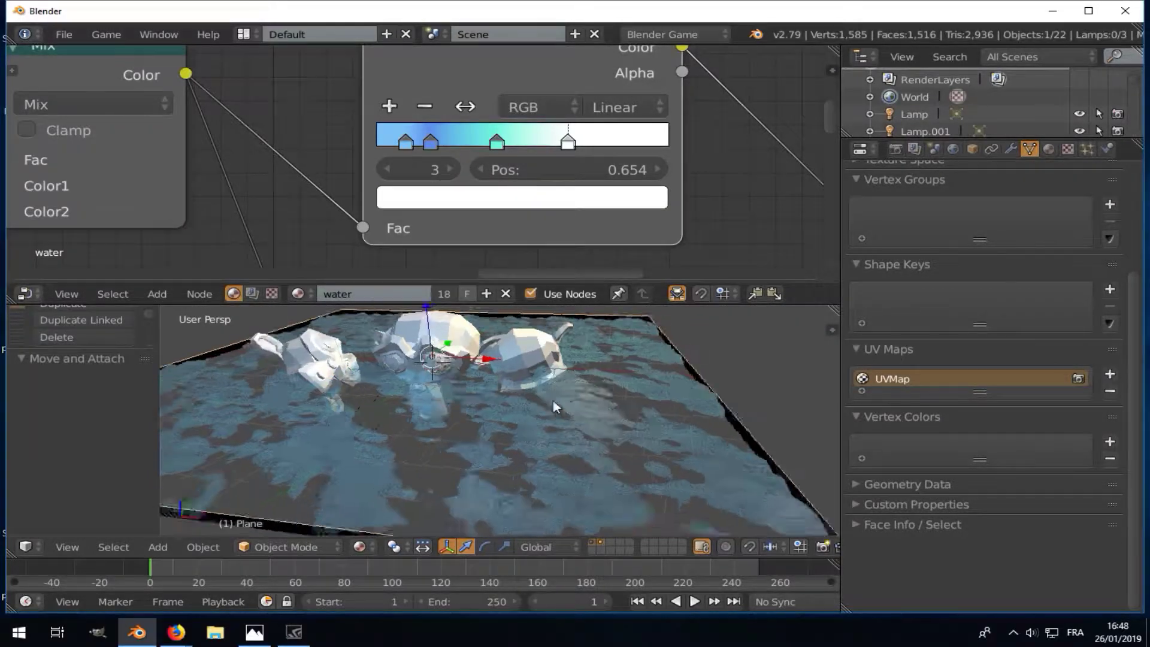
mouse_move(552, 399)
middle_mouse_down()
mouse_move(679, 391)
mouse_move(655, 391)
middle_mouse_up()
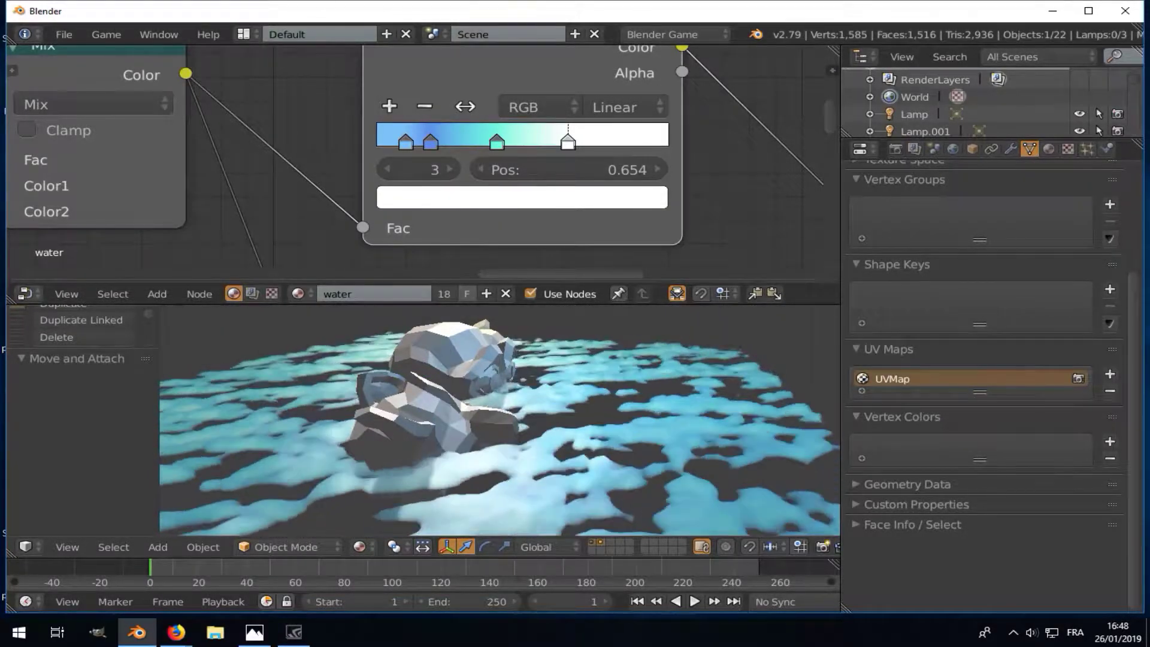
key("Escape")
scroll(563, 153, "up", 2)
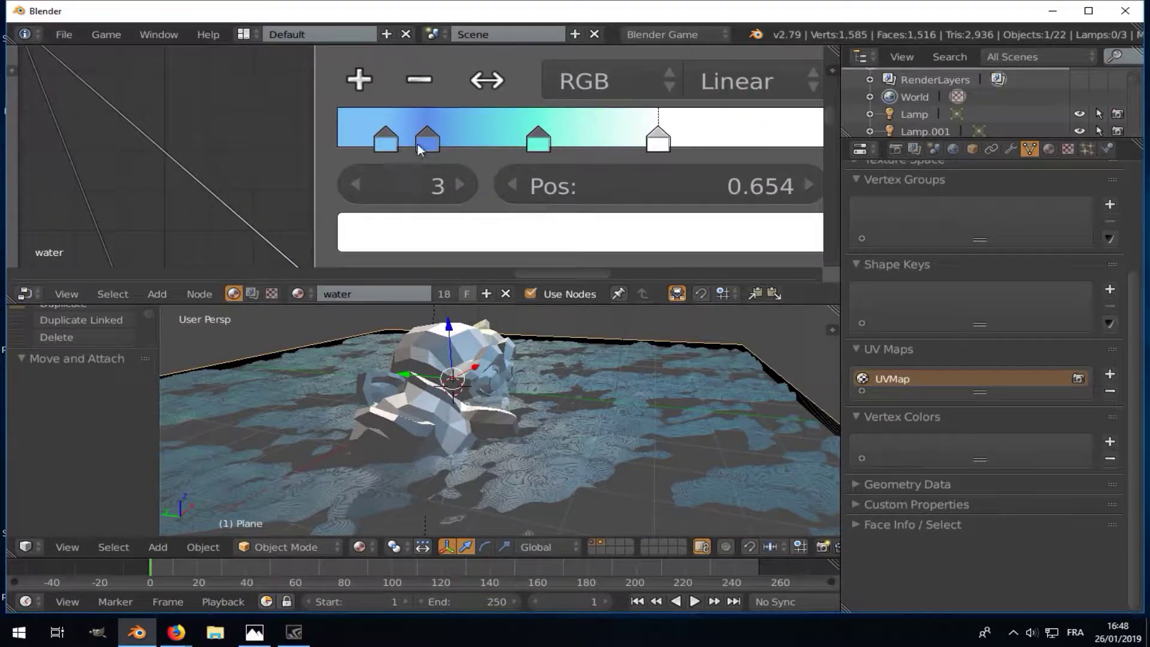
- Refine the stops: light blue to 0.162, white to 0.523, cyan to 0.402, previewing each
left_click(444, 143)
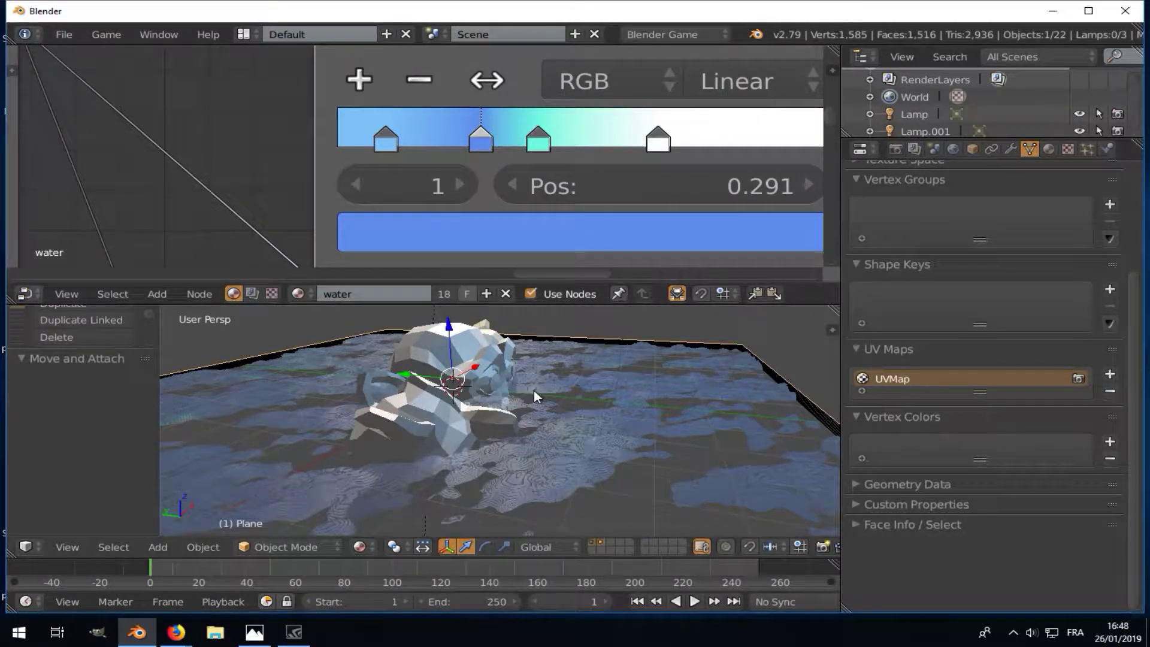
key("p")
key("Escape")
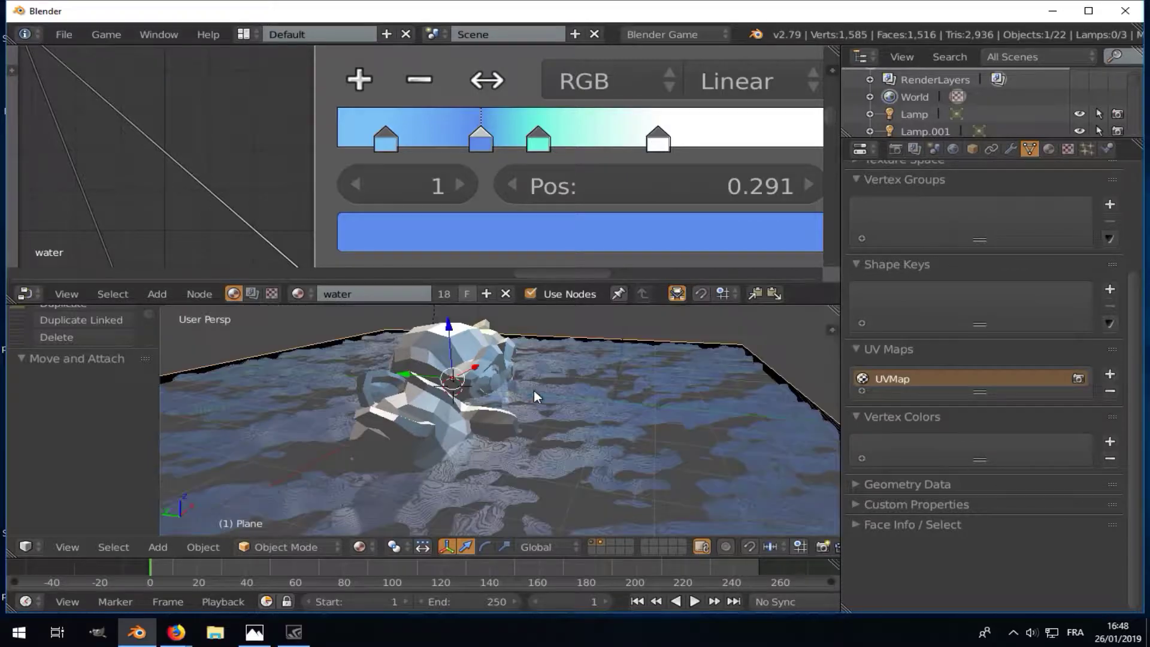
left_click_drag(392, 149, 465, 153)
key("p")
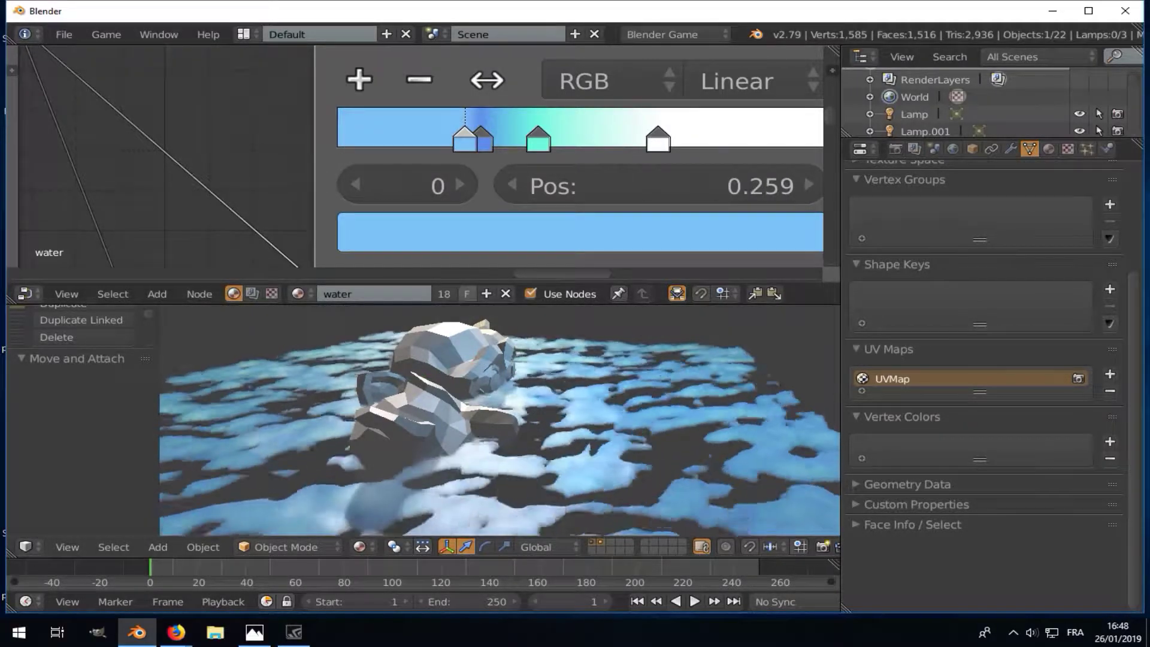
key("Escape")
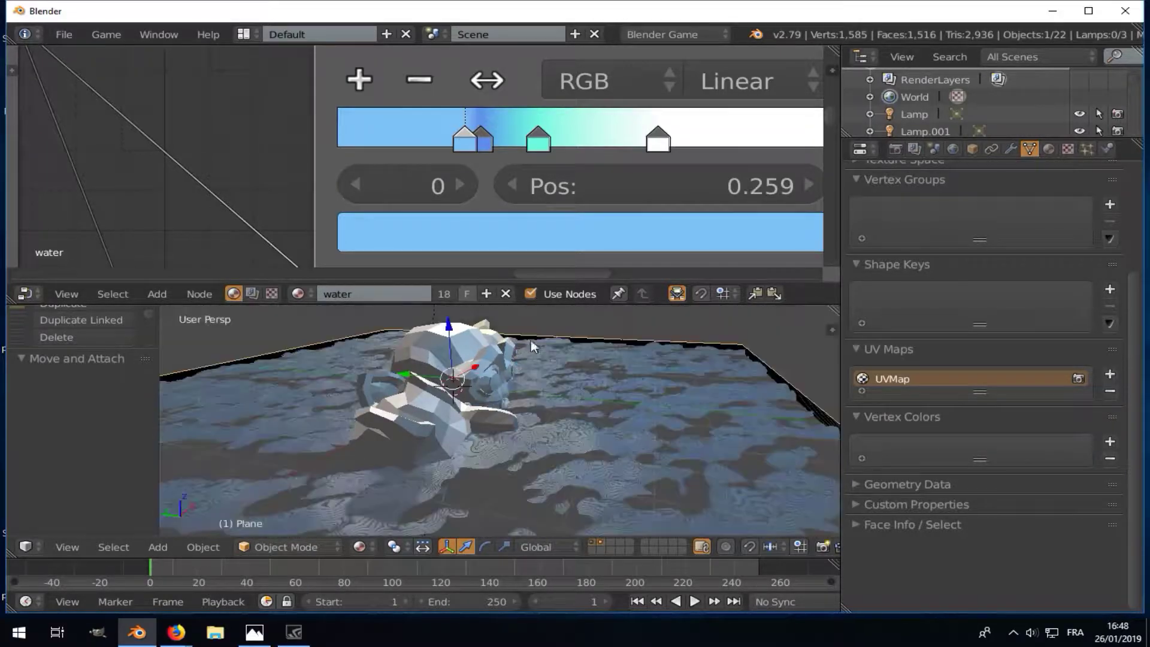
left_click_drag(664, 143, 589, 143)
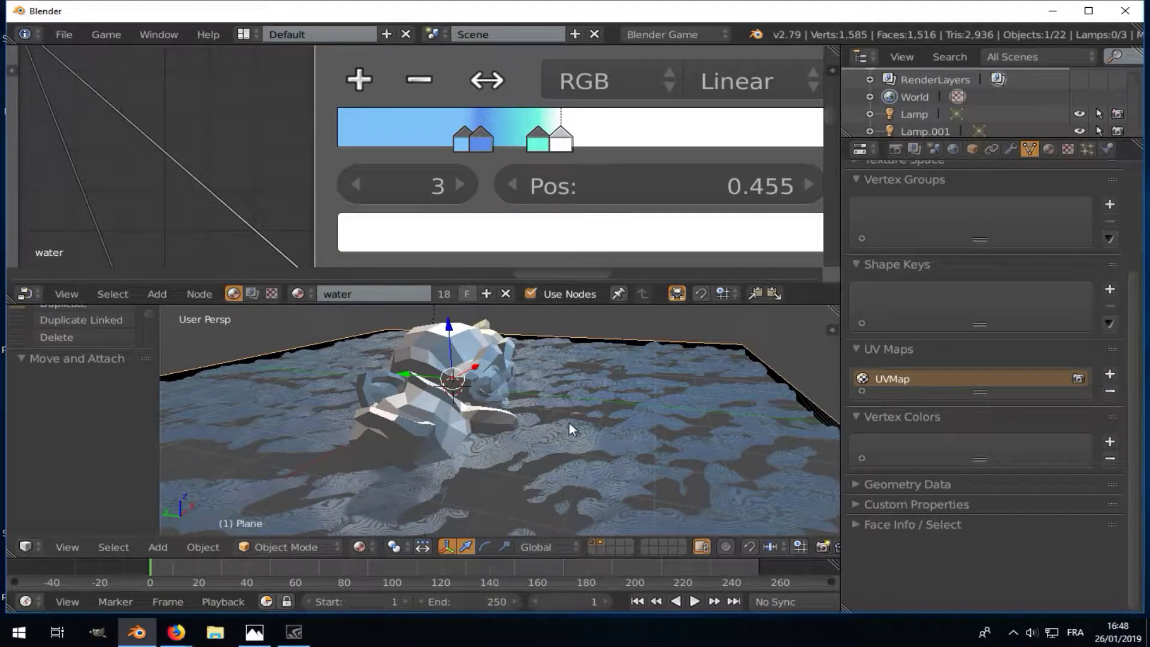
key("p")
key("Escape")
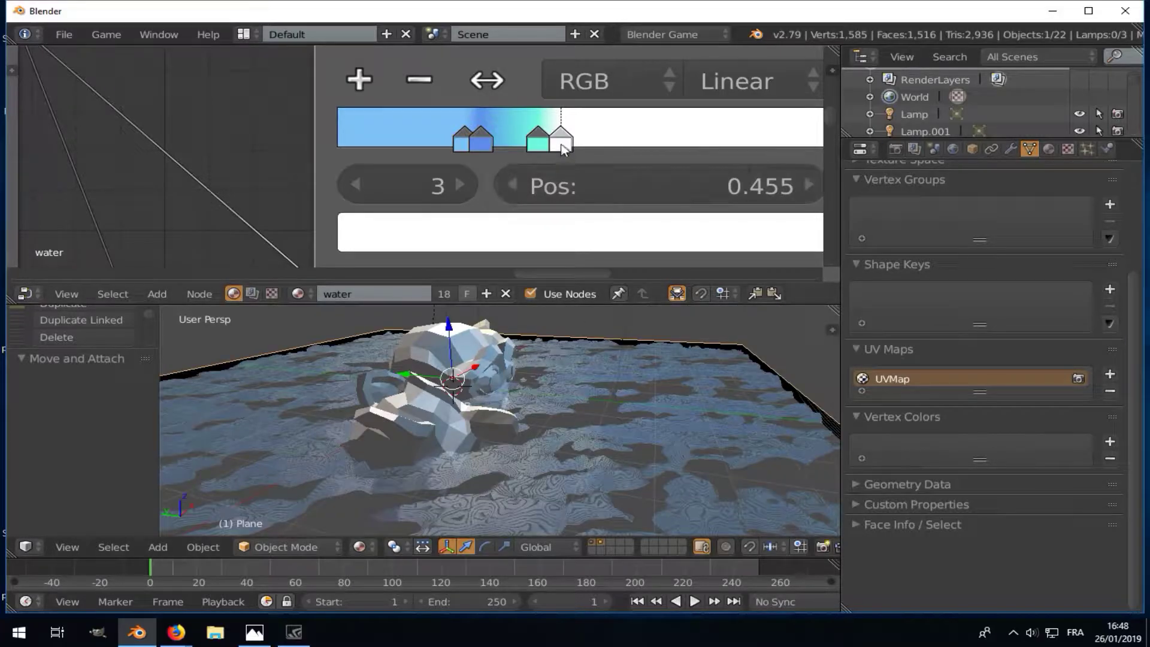
left_click_drag(538, 144, 531, 143)
key("p")
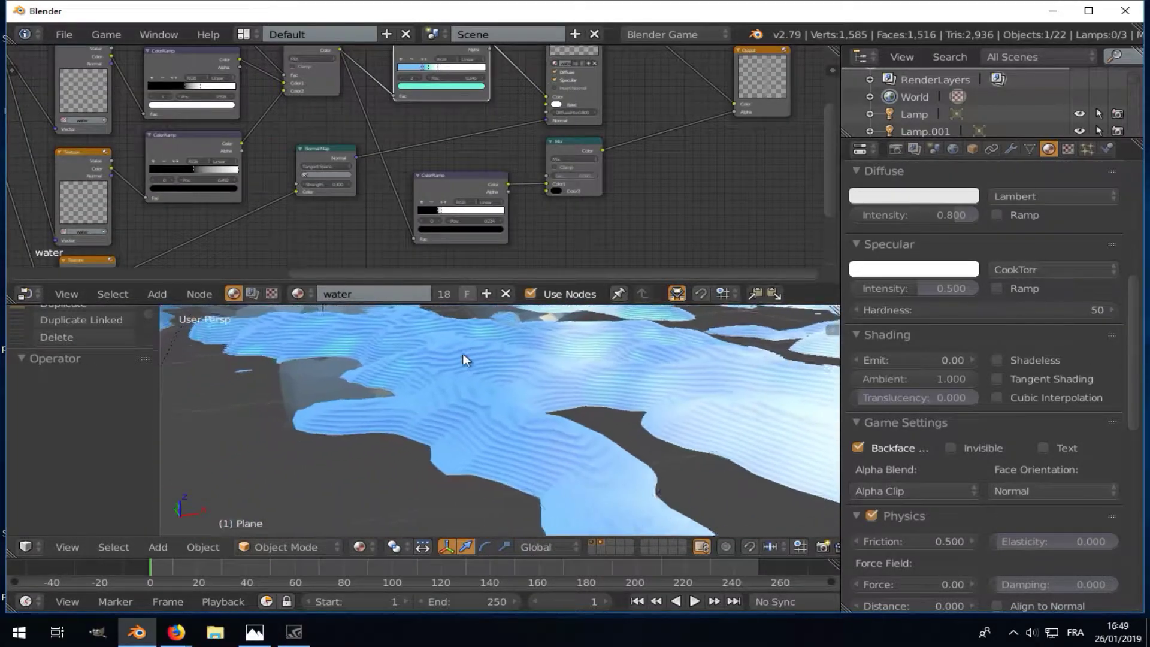
- Try rotating the Mapping node around Z, then cancel the change
key("Escape")
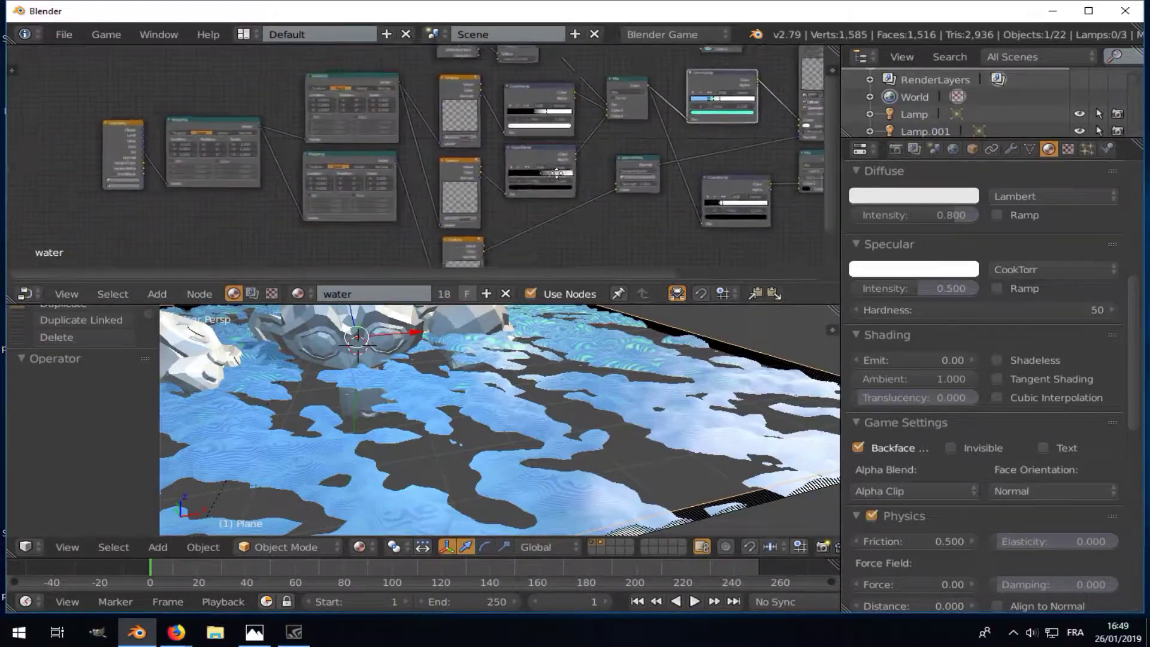
scroll(354, 165, "up", 2)
scroll(209, 117, "up", 4)
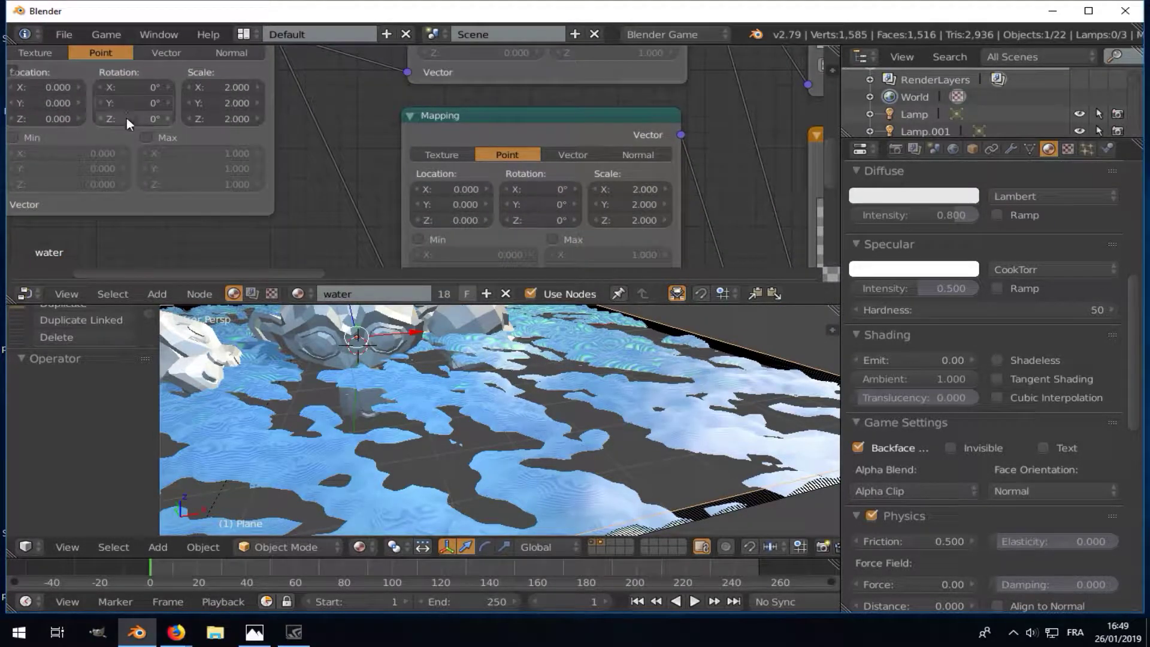
left_click_drag(127, 117, 227, 118)
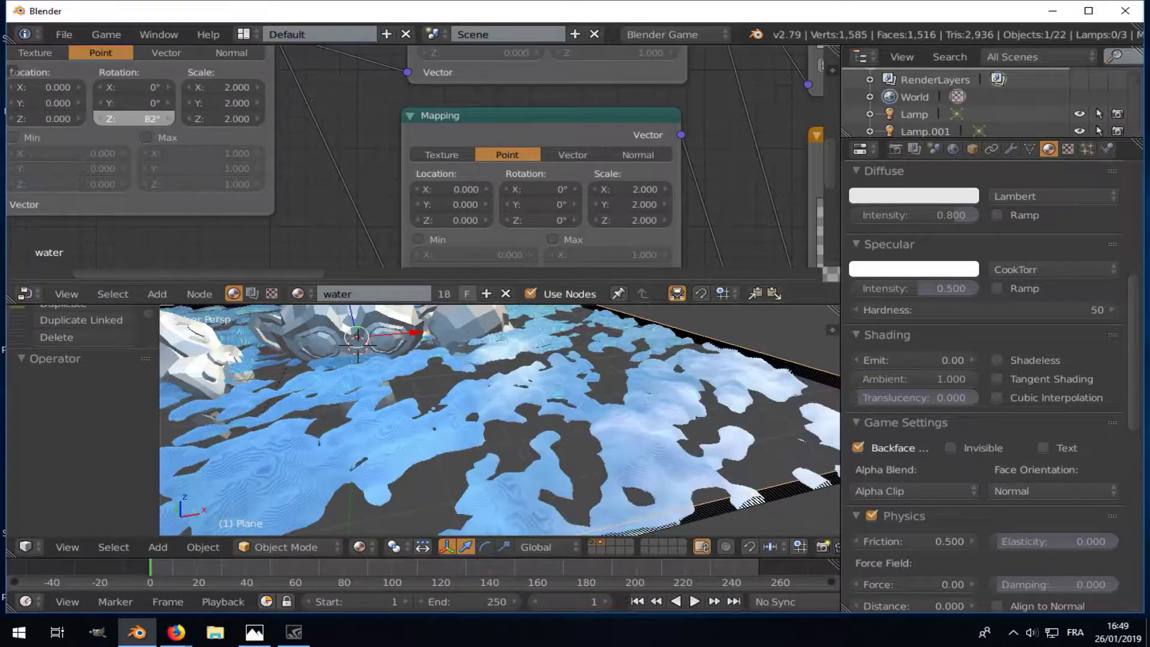
key("Escape")
- Feed the Mapping node's Vector input from the Geometry node's View output
scroll(127, 117, "down", 2)
middle_click_drag(204, 67, 236, 130)
scroll(136, 116, "up", 1)
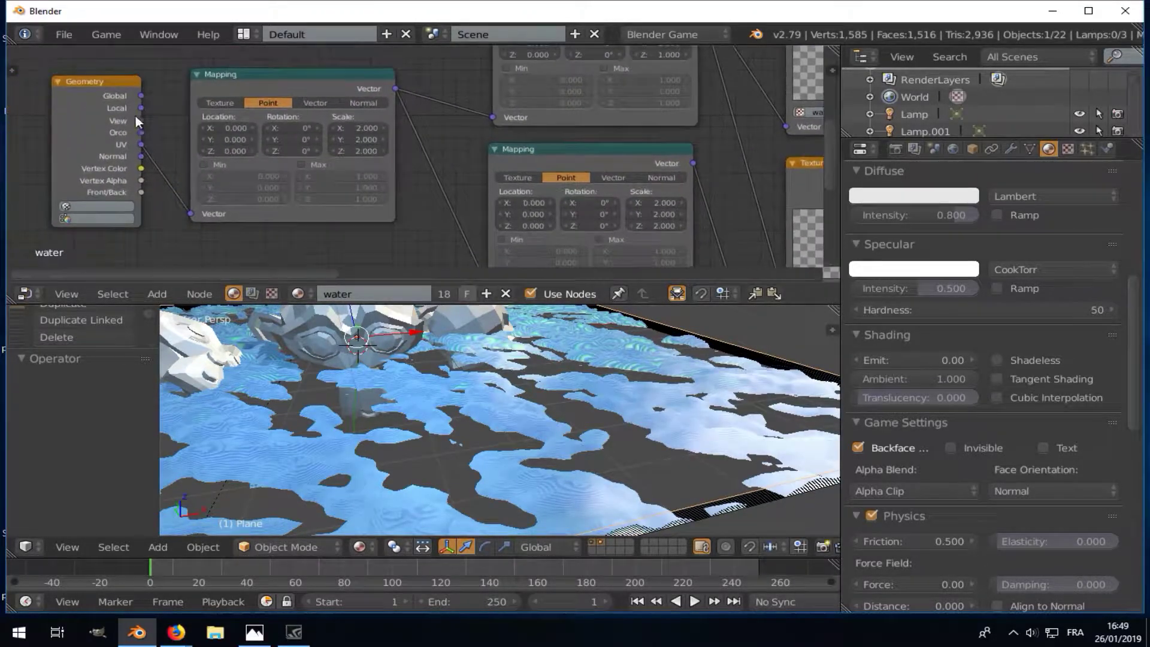
left_click_drag(145, 121, 203, 214)
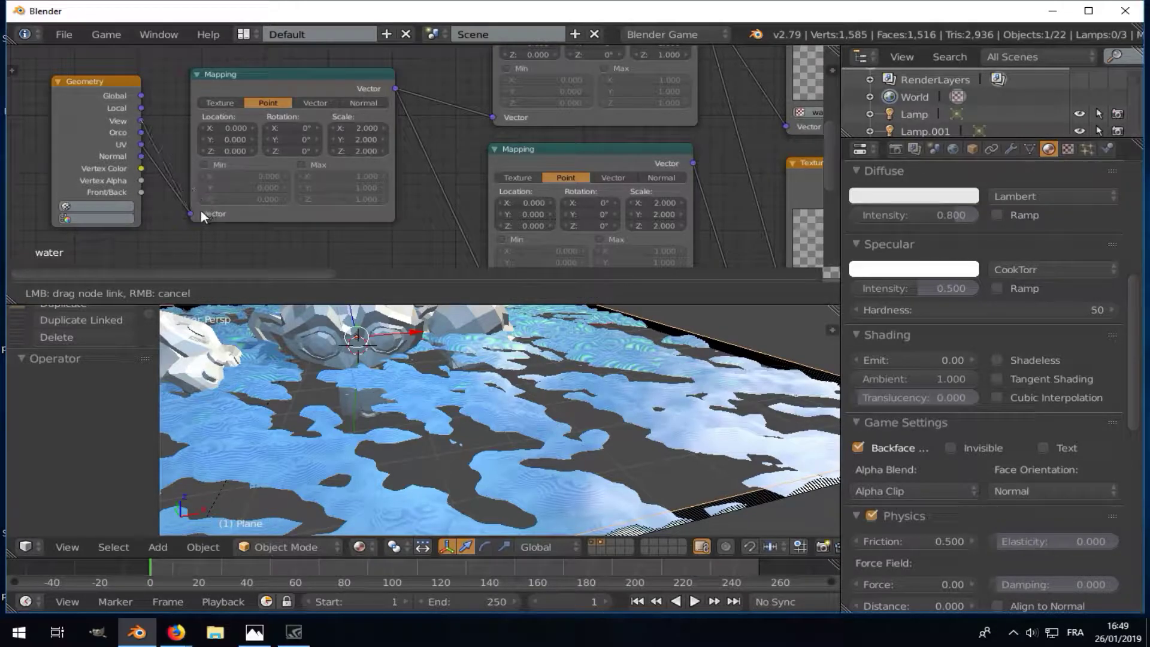
mouse_move(519, 417)
middle_mouse_down()
mouse_move(509, 381)
mouse_move(483, 393)
middle_mouse_up()
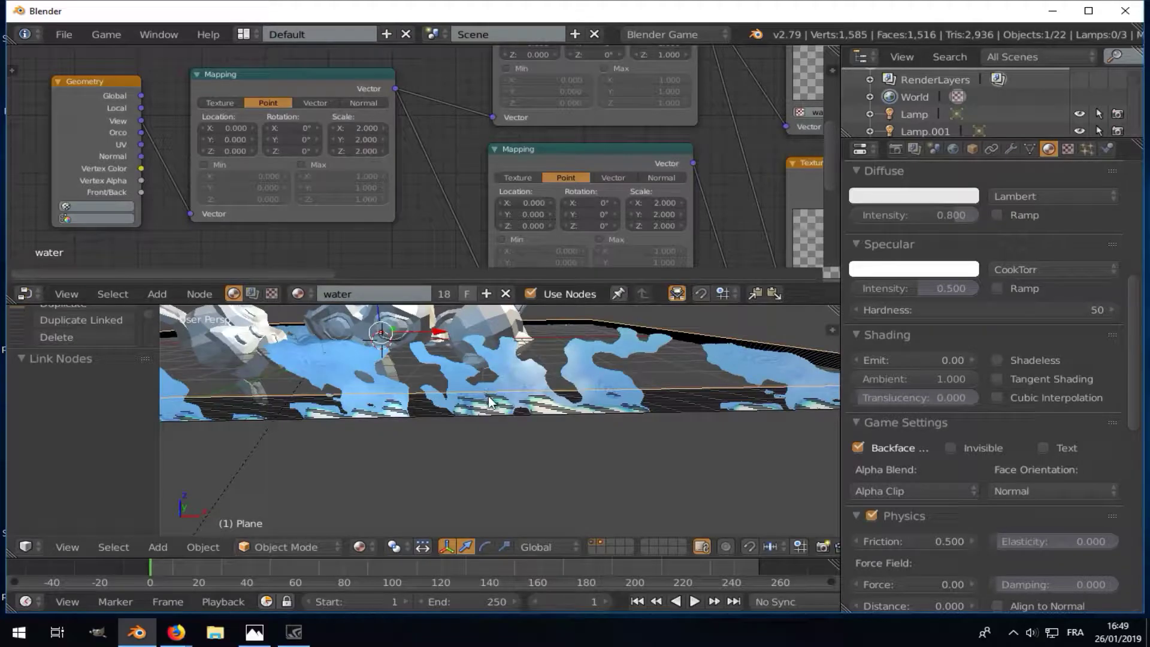
- Preview the remapped water in game from several orbit angles
key("p")
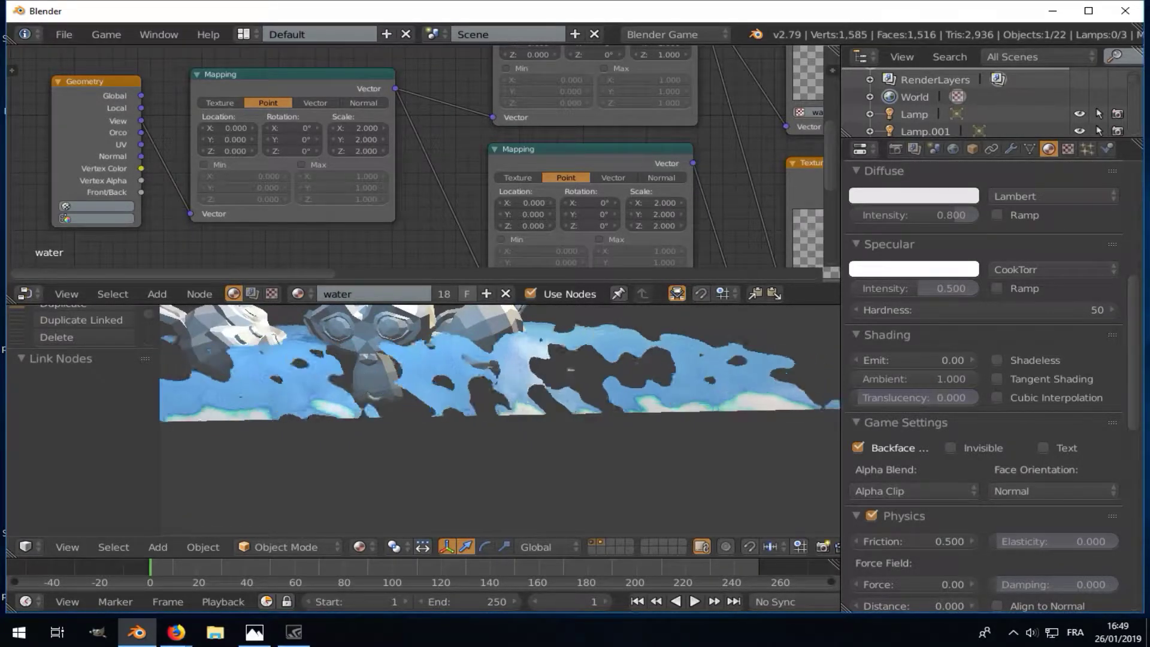
key("Escape")
mouse_move(490, 401)
middle_mouse_down()
mouse_move(488, 373)
mouse_move(488, 436)
mouse_move(483, 418)
middle_mouse_up()
key("p")
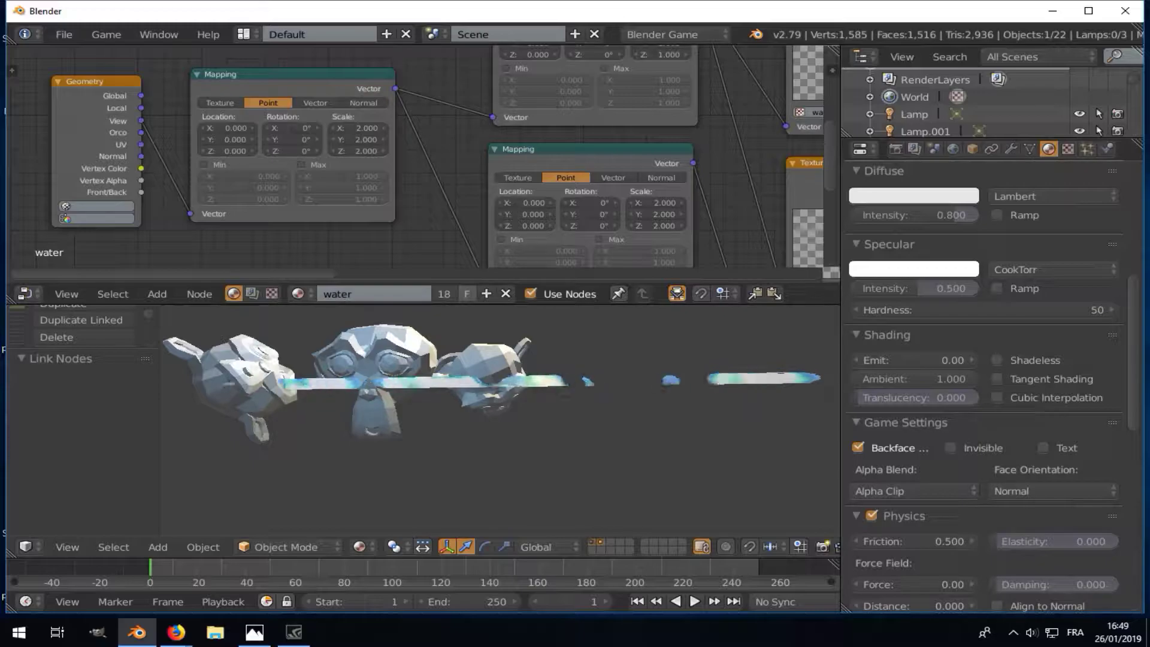
key("Escape")
mouse_move(482, 412)
middle_mouse_down()
mouse_move(445, 448)
mouse_move(492, 452)
mouse_move(491, 438)
middle_mouse_up()
middle_click_drag(137, 119, 141, 91)
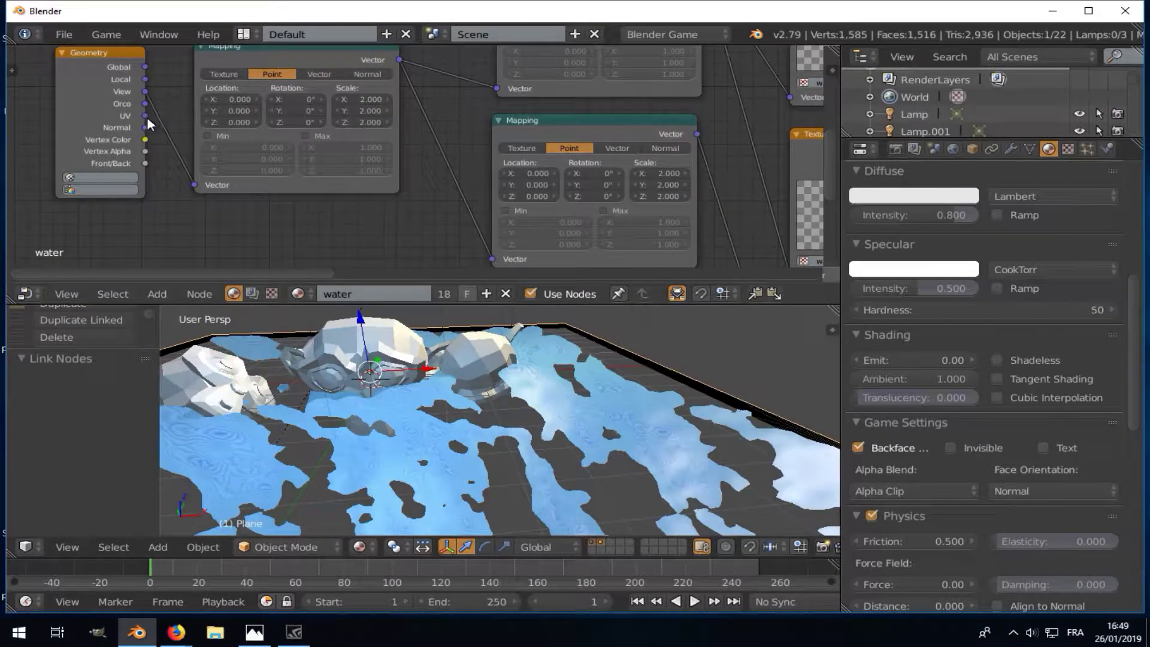
- Cancel the pending link and preview the whole water plane in game
right_click(204, 185)
mouse_move(278, 314)
middle_mouse_down()
mouse_move(401, 369)
mouse_move(382, 398)
mouse_move(394, 393)
middle_mouse_up()
scroll(420, 390, "down", 5)
middle_click_drag(463, 402, 508, 401)
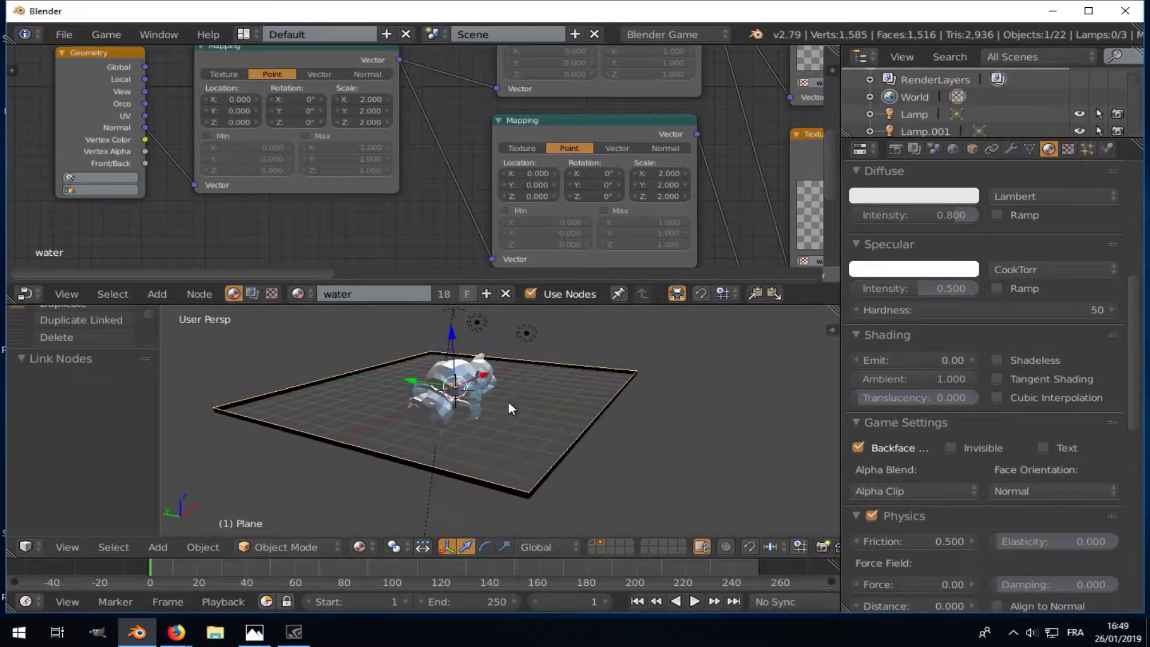
key("p")
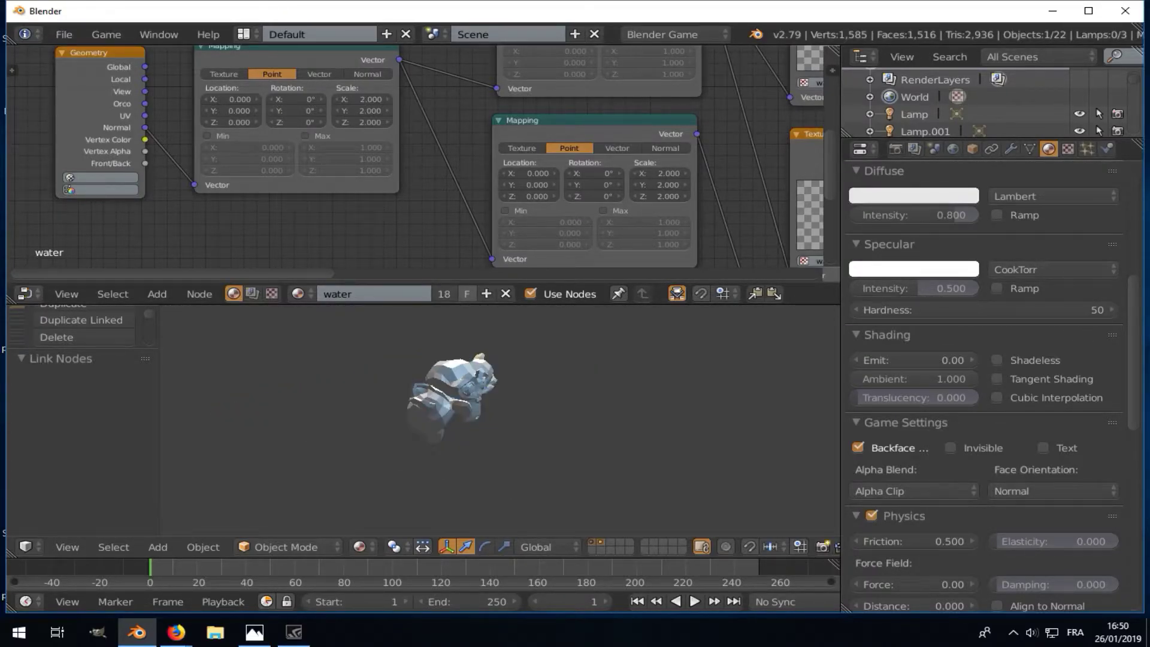
key("Escape")
- Link Geometry Global to the Mapping Vector input and preview the water
middle_click_drag(163, 104, 139, 118)
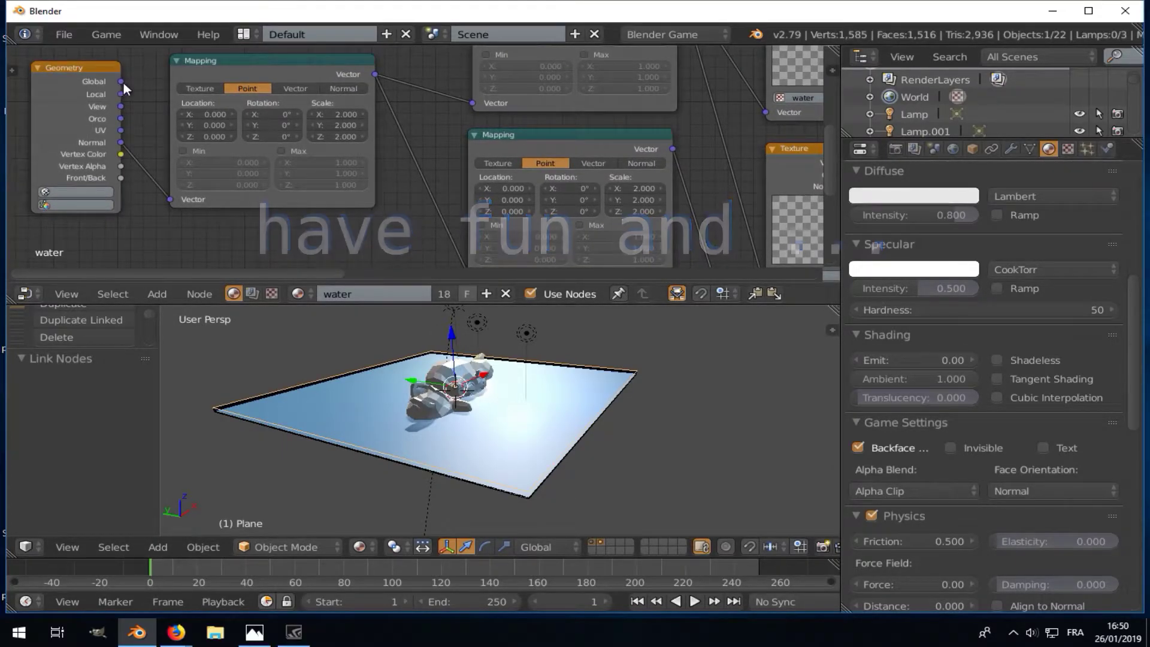
left_click_drag(124, 83, 173, 150)
left_click_drag(177, 203, 172, 199)
key("p")
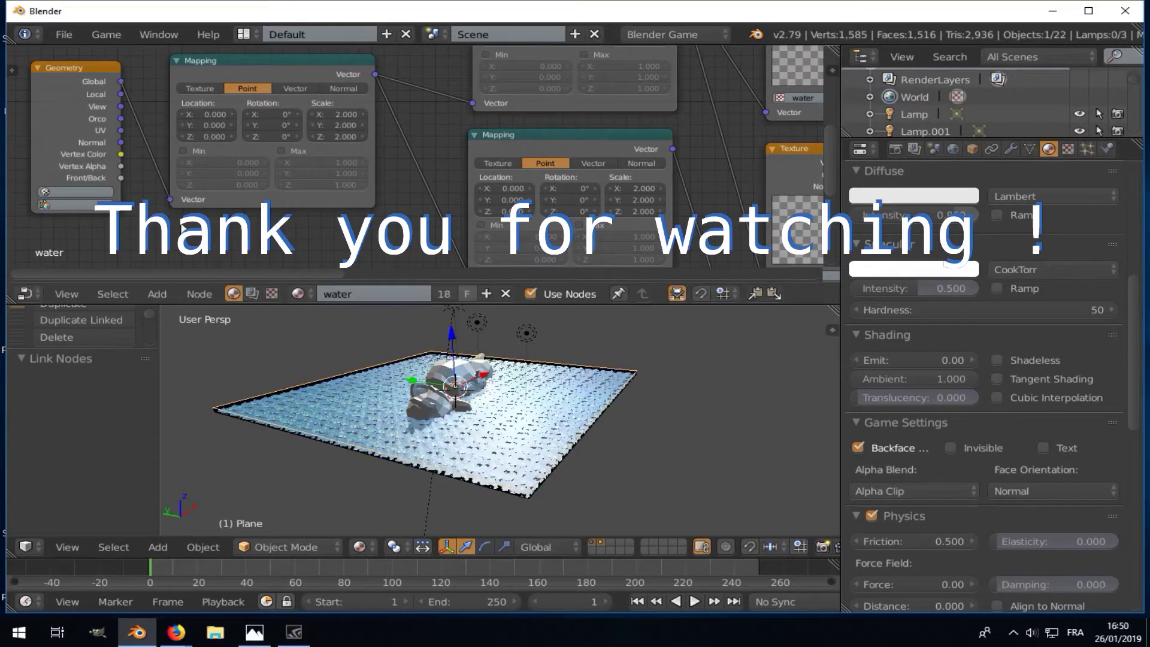